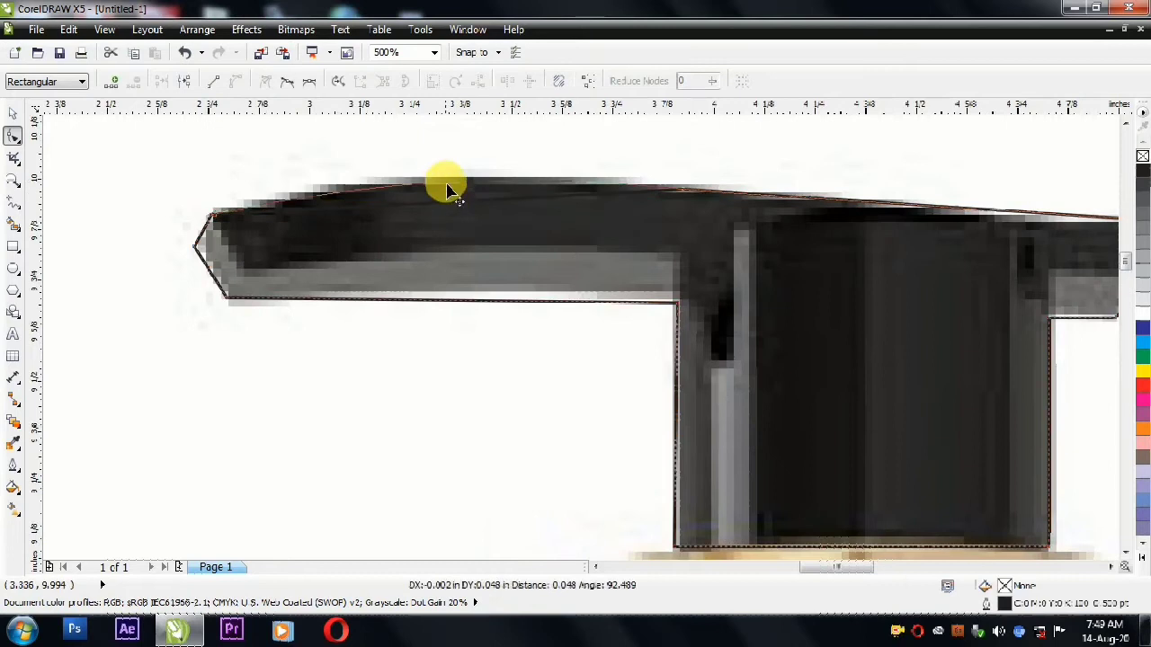
# - Bend the top edge of the pump outline so it follows the curve of the photographed pump head
pyautogui.scroll(1, 700, 200)
pyautogui.moveTo(714, 242); pyautogui.dragTo(719, 250)
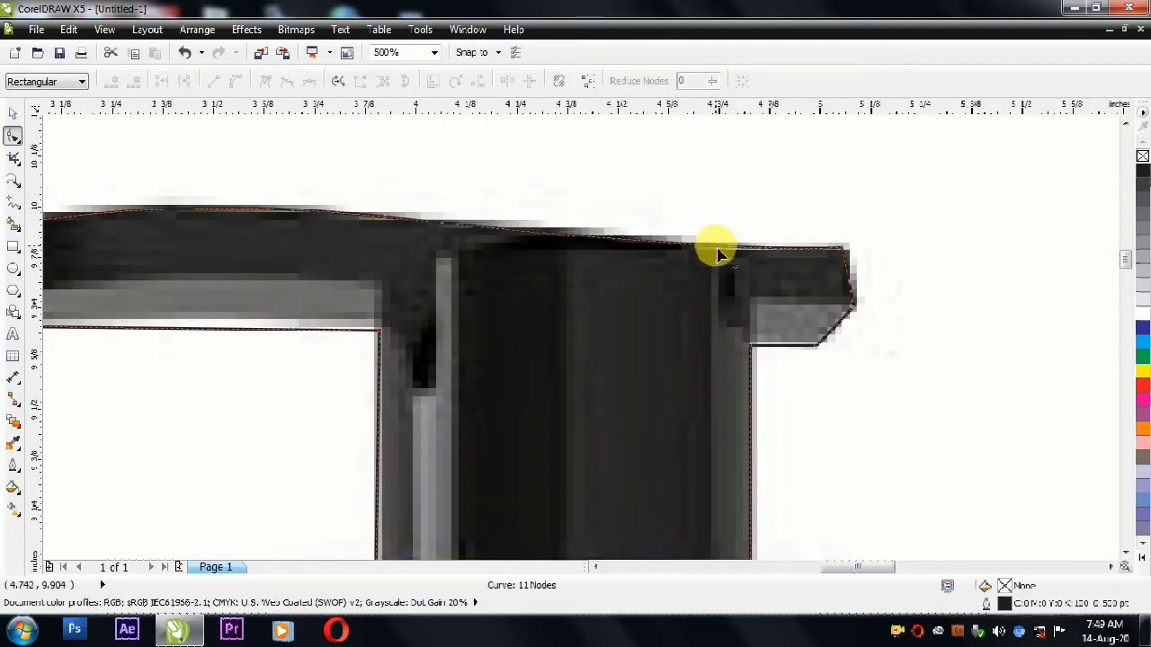
pyautogui.moveTo(326, 262); pyautogui.dragTo(326, 261)
pyautogui.scroll(-1, 731, 205)
pyautogui.scroll(1, 483, 272)
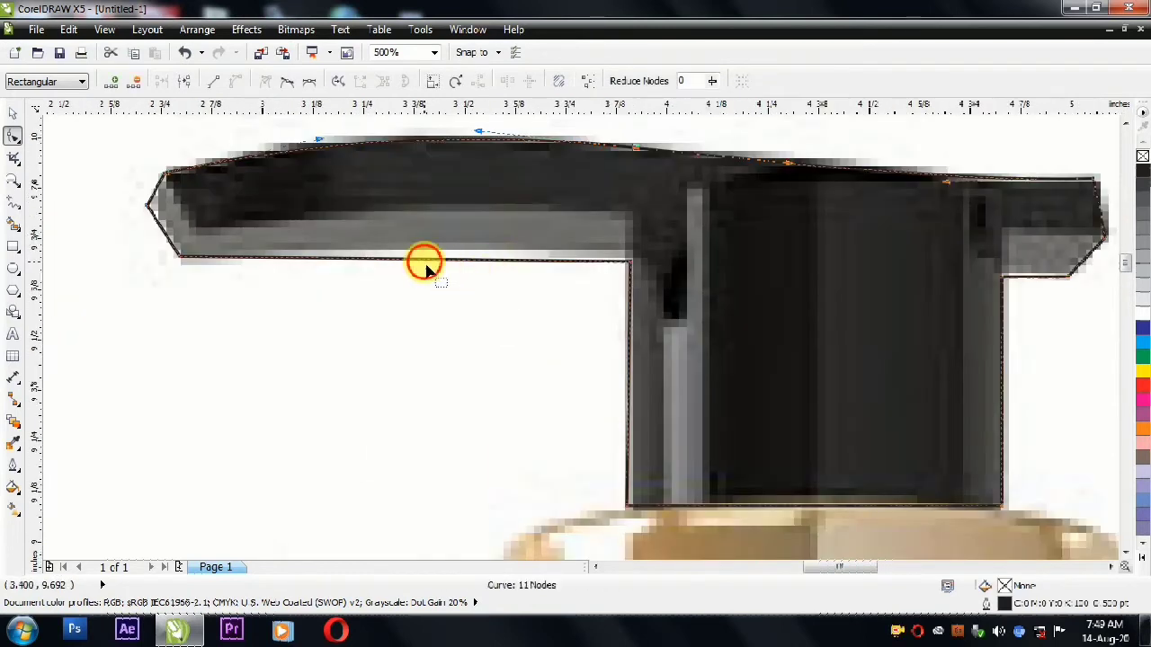
# - Arch the lower edge of the pump spout outline slightly upward to match the photo
pyautogui.click(439, 257)
pyautogui.moveTo(427, 261); pyautogui.dragTo(436, 252)
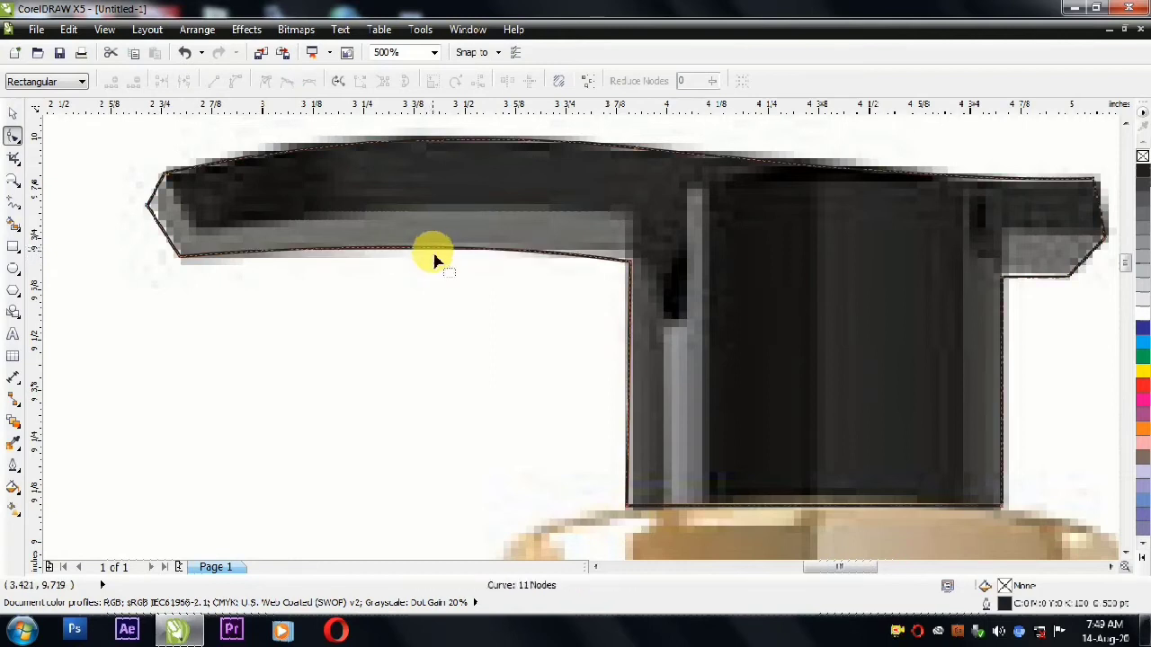
pyautogui.scroll(-2, 519, 231)
pyautogui.scroll(1, 539, 368)
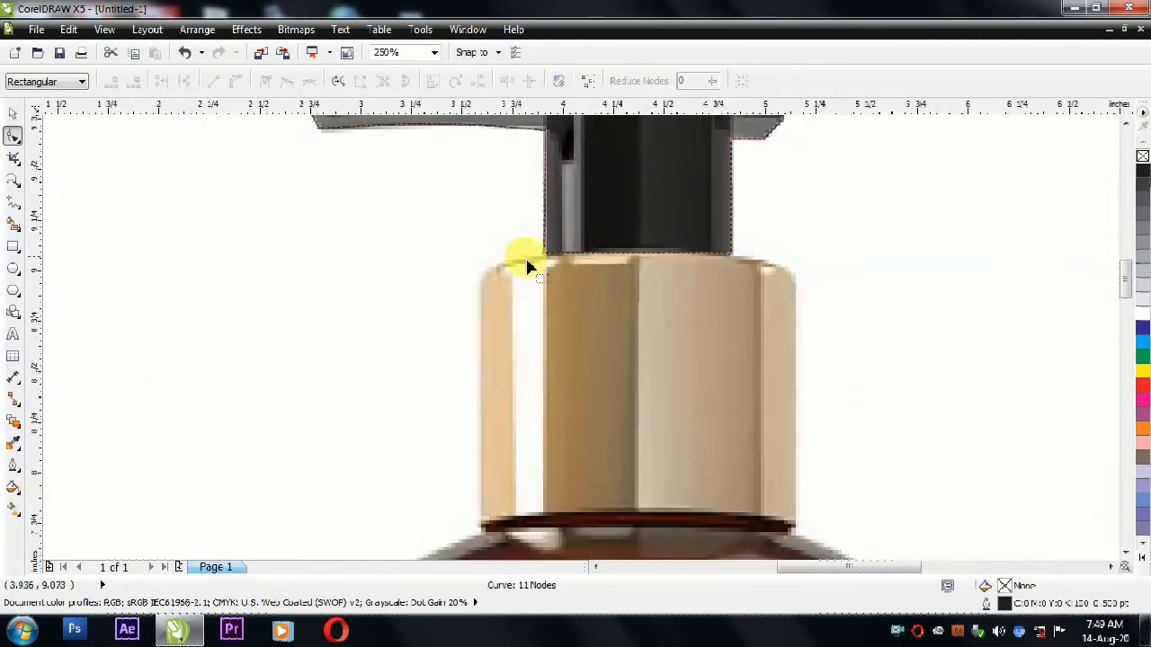
# - Draw a sharp-cornered rectangle about 1.53 by 1.35 inches over the gold cap, with all corner radii at 0.0"
pyautogui.click(13, 249)
pyautogui.scroll(-1, 551, 337)
pyautogui.moveTo(513, 270); pyautogui.dragTo(669, 418)
pyautogui.hotkey('ctrl', 'z')
pyautogui.moveTo(600, 77); pyautogui.dragTo(431, 90)
pyautogui.write('0.0"')
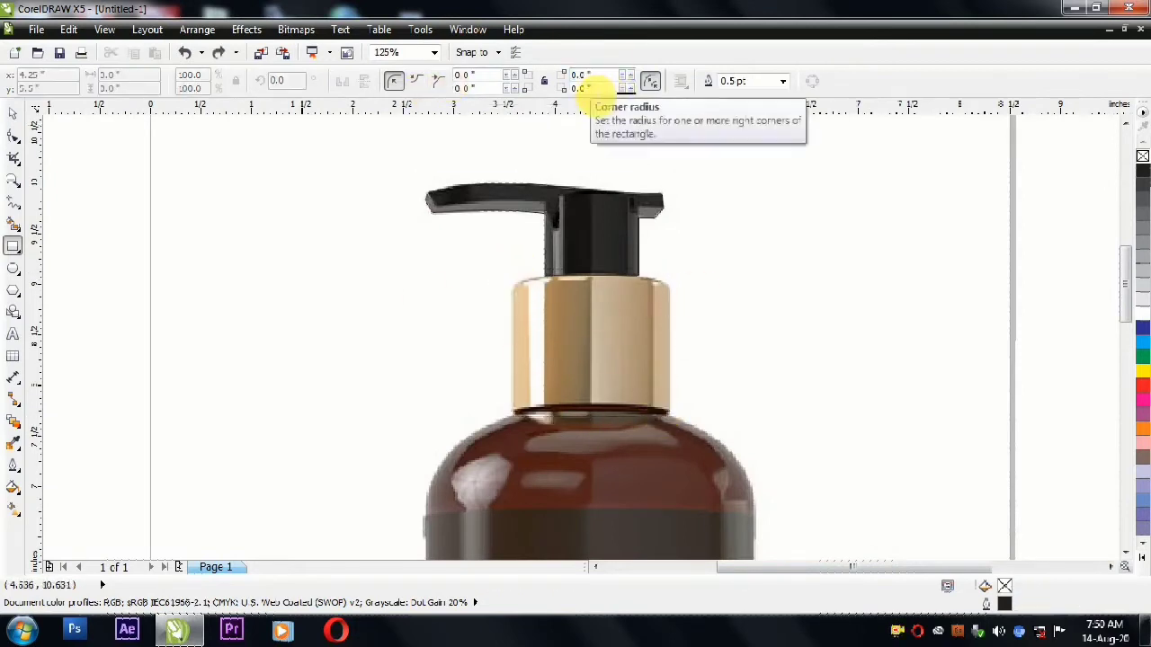
pyautogui.moveTo(514, 275); pyautogui.dragTo(668, 412)
pyautogui.scroll(1, 583, 276)
pyautogui.scroll(-1, 439, 223)
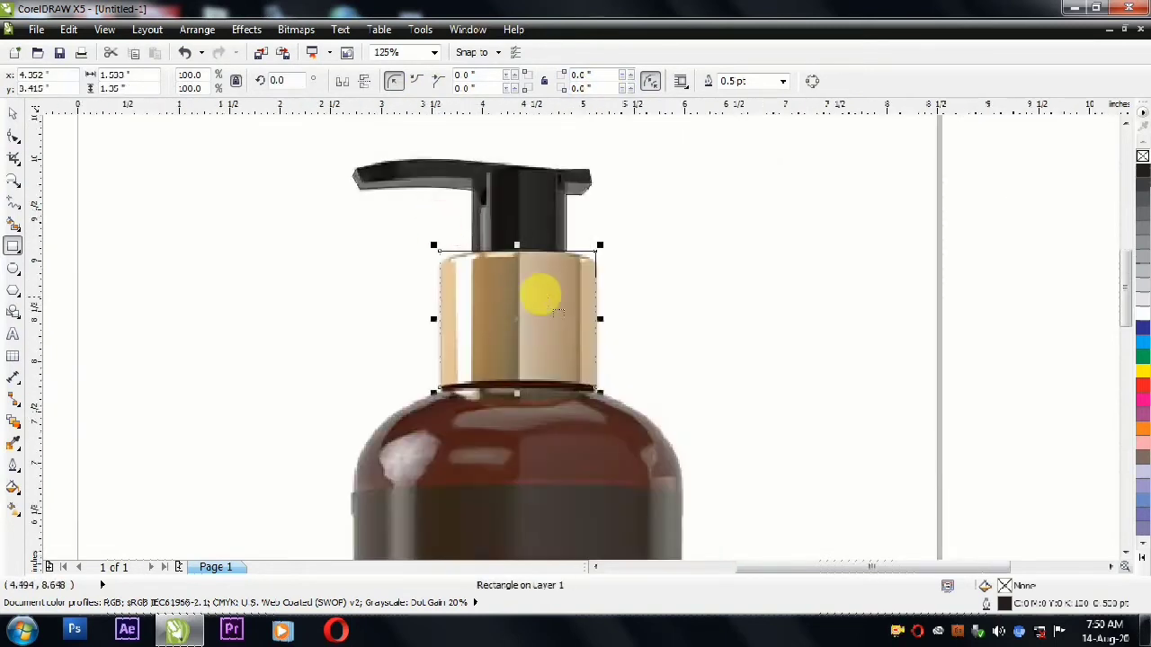
# - Convert the cap rectangle to curves and round its upper-right corner by replacing the corner node with a curved segment
pyautogui.scroll(1, 550, 261)
pyautogui.click(14, 137)
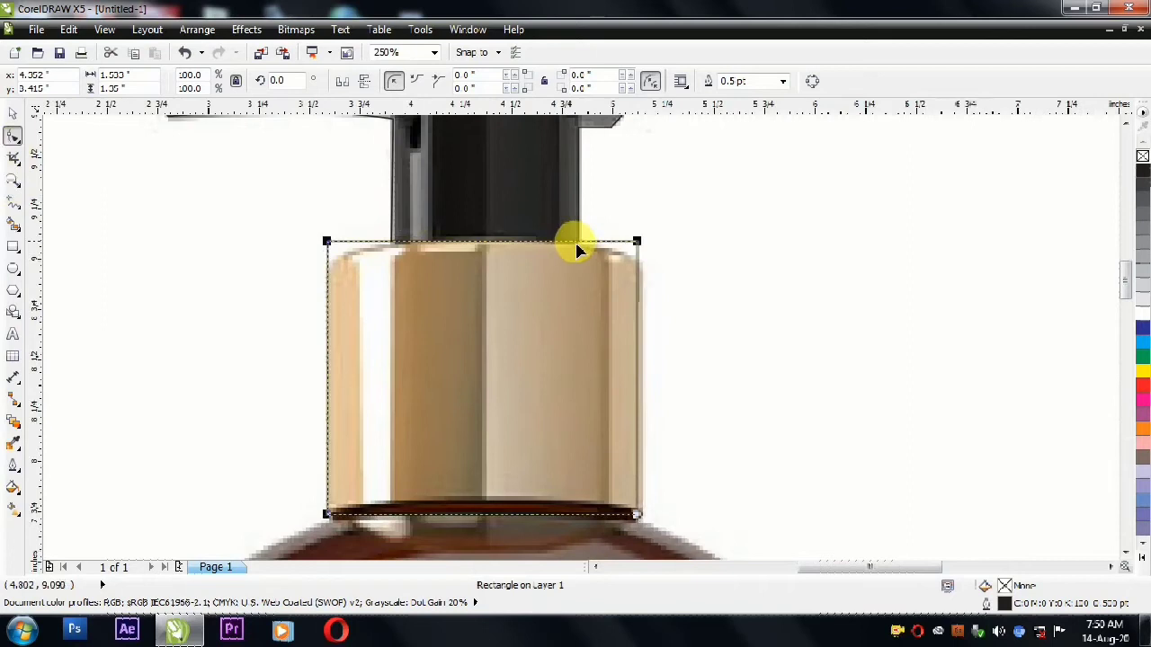
pyautogui.click(812, 81)
pyautogui.doubleClick(637, 265)
pyautogui.doubleClick(568, 242)
pyautogui.scroll(1, 649, 266)
pyautogui.moveTo(656, 200); pyautogui.dragTo(627, 232)
pyautogui.press('Delete')
pyautogui.click(236, 80)
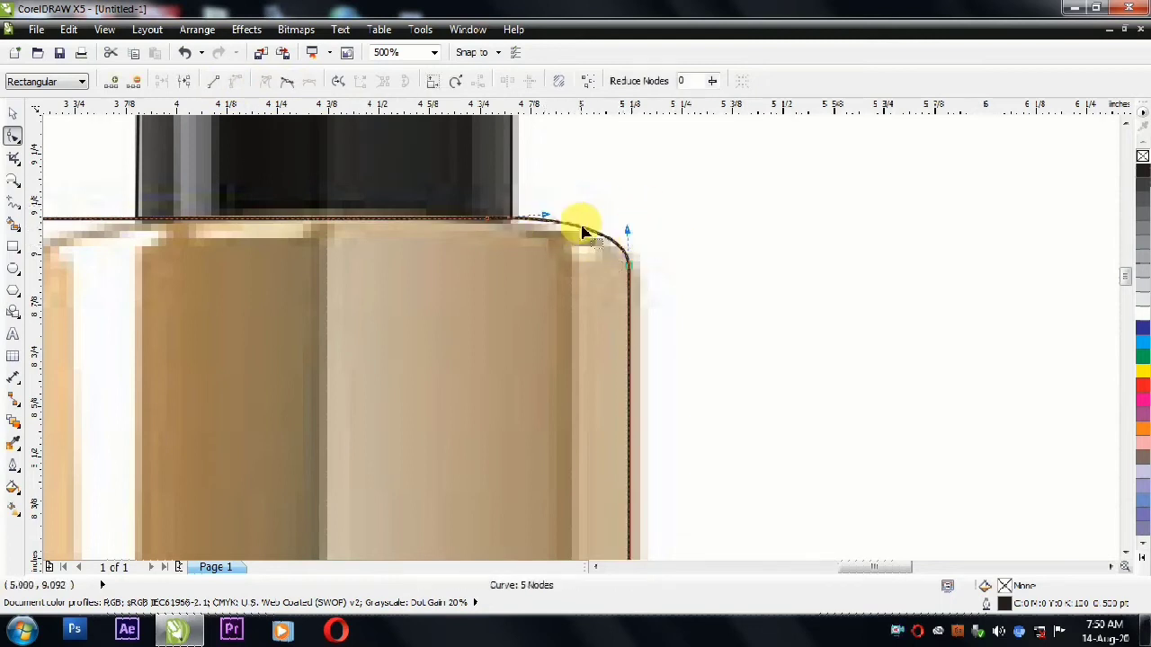
pyautogui.scroll(-1, 583, 231)
# - Lower the top edge of the cap outline to fit the photo, making the outline about 1.33 inches high
pyautogui.click(13, 115)
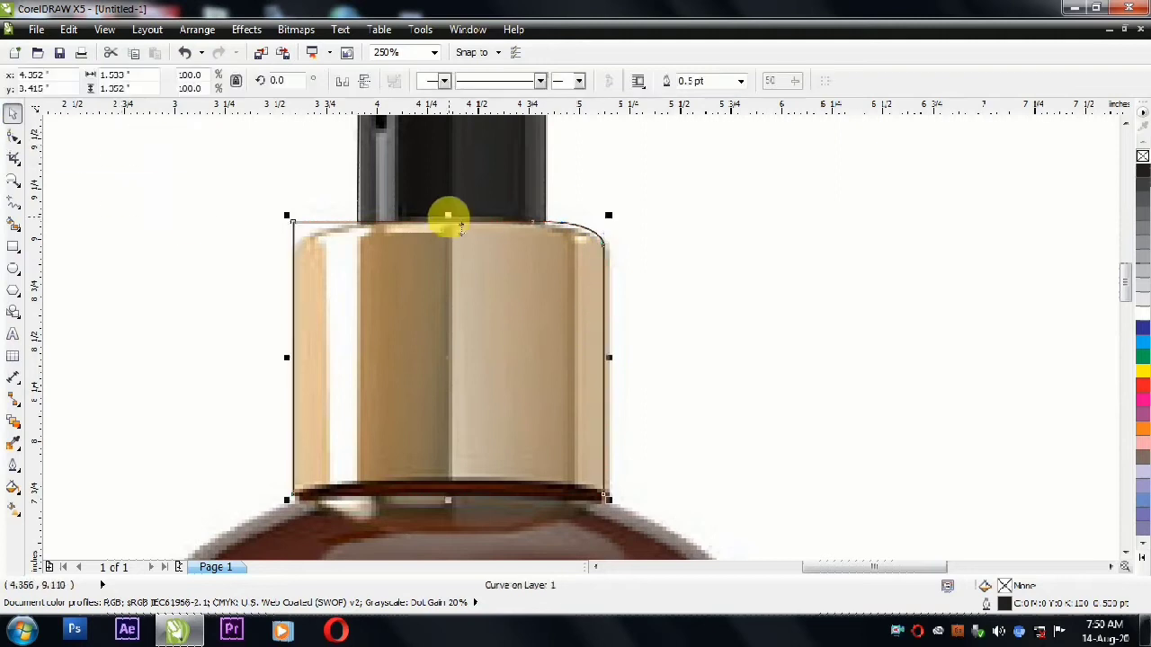
pyautogui.scroll(1, 608, 244)
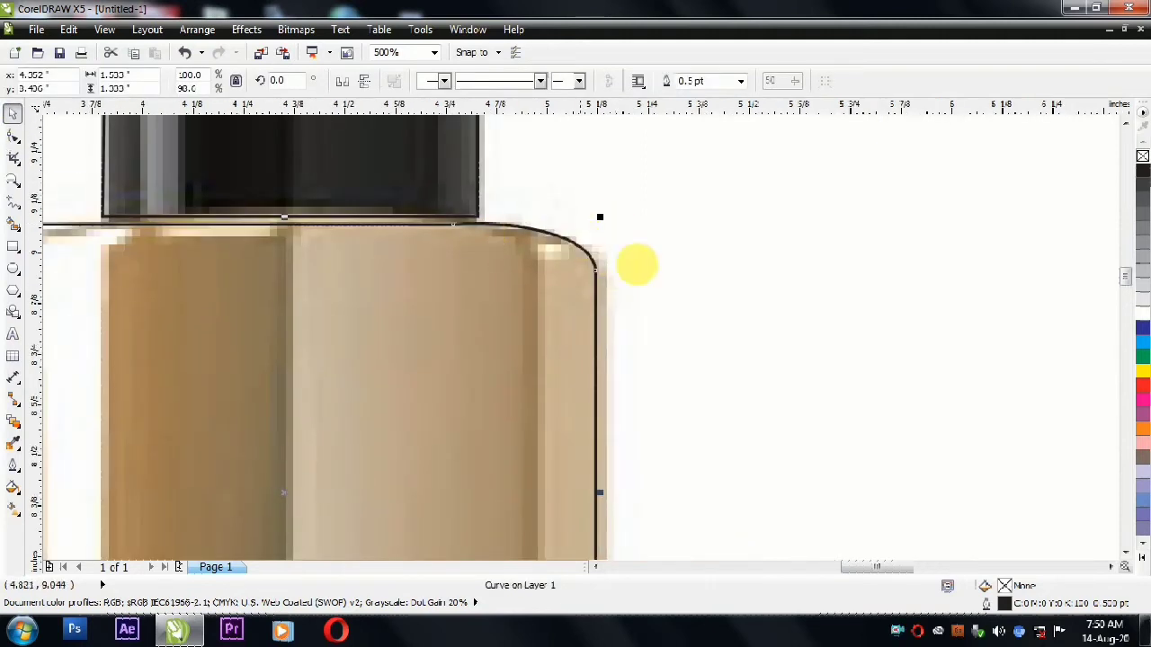
pyautogui.scroll(-2, 620, 333)
pyautogui.scroll(2, 591, 403)
pyautogui.scroll(-1, 603, 419)
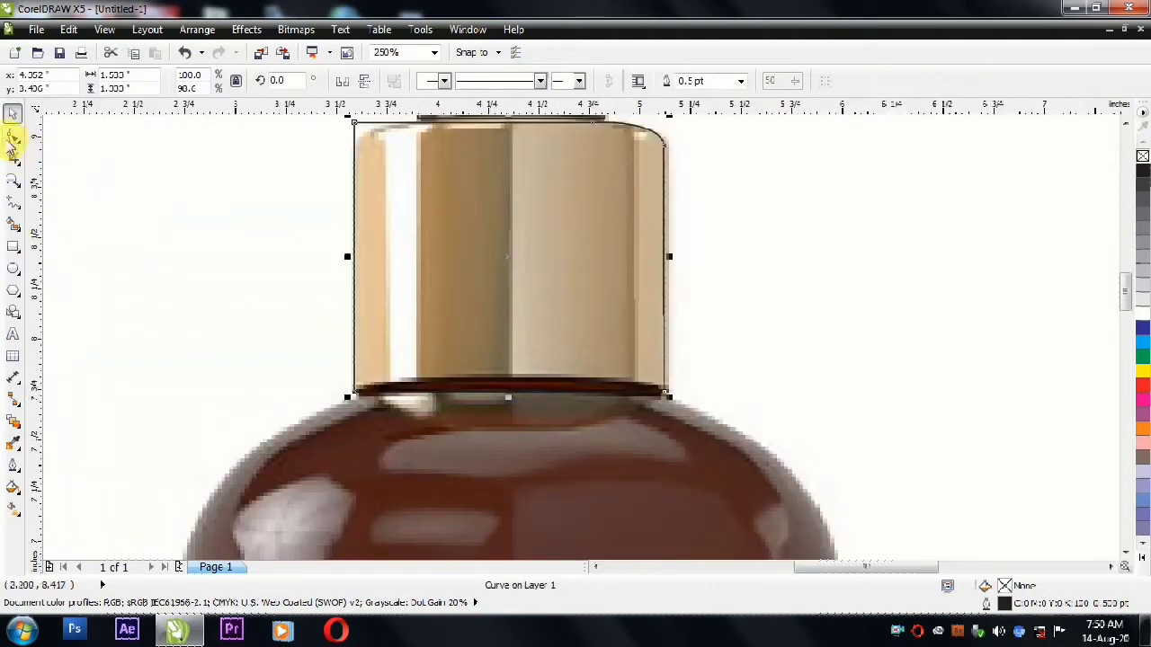
# - Convert the cap outline's bottom edge to a curve and arch it upward along the cap's lower rim
pyautogui.click(13, 135)
pyautogui.click(513, 391)
pyautogui.click(236, 81)
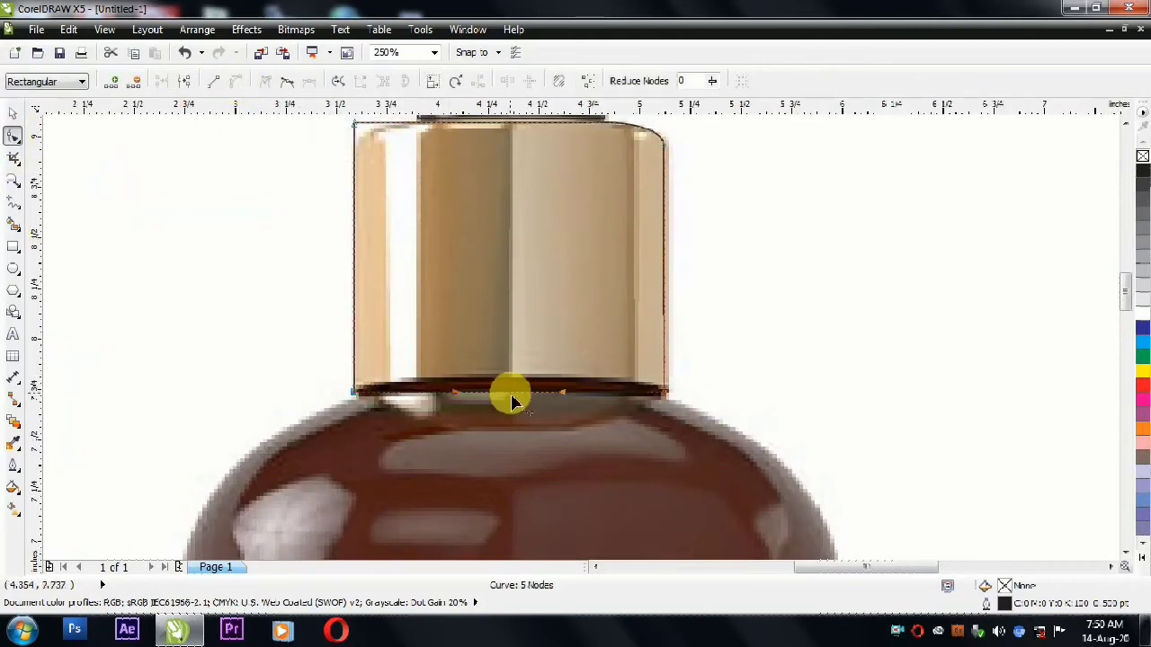
pyautogui.click(14, 115)
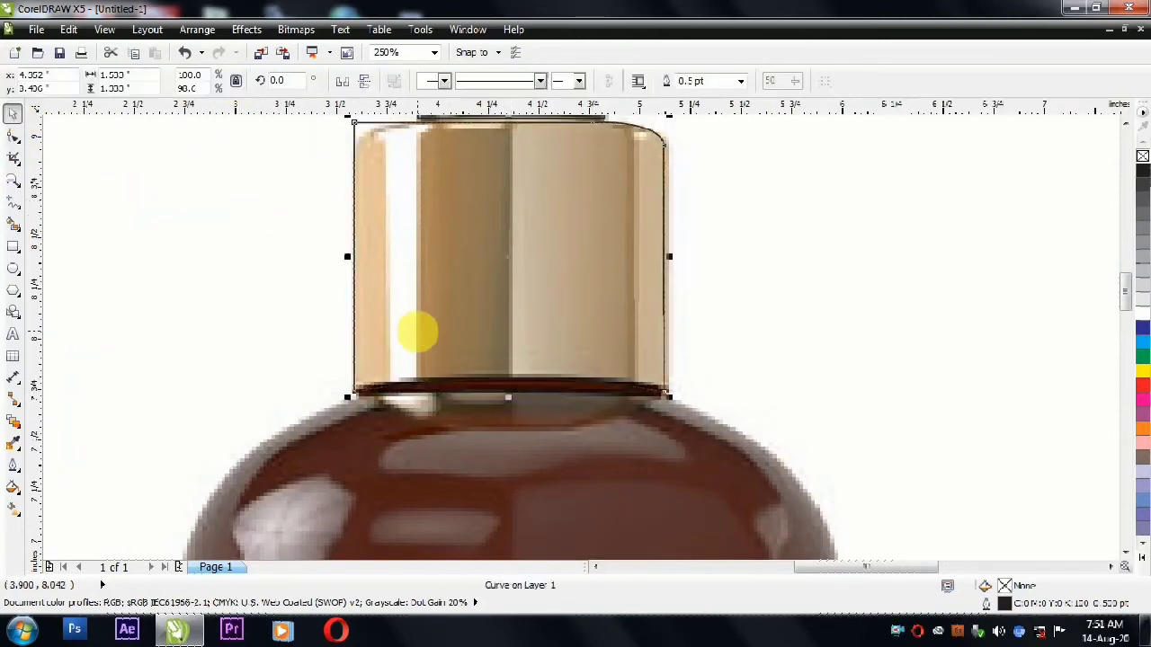
pyautogui.scroll(2, 429, 342)
pyautogui.moveTo(345, 353); pyautogui.dragTo(501, 381)
pyautogui.rightClick(1143, 385)
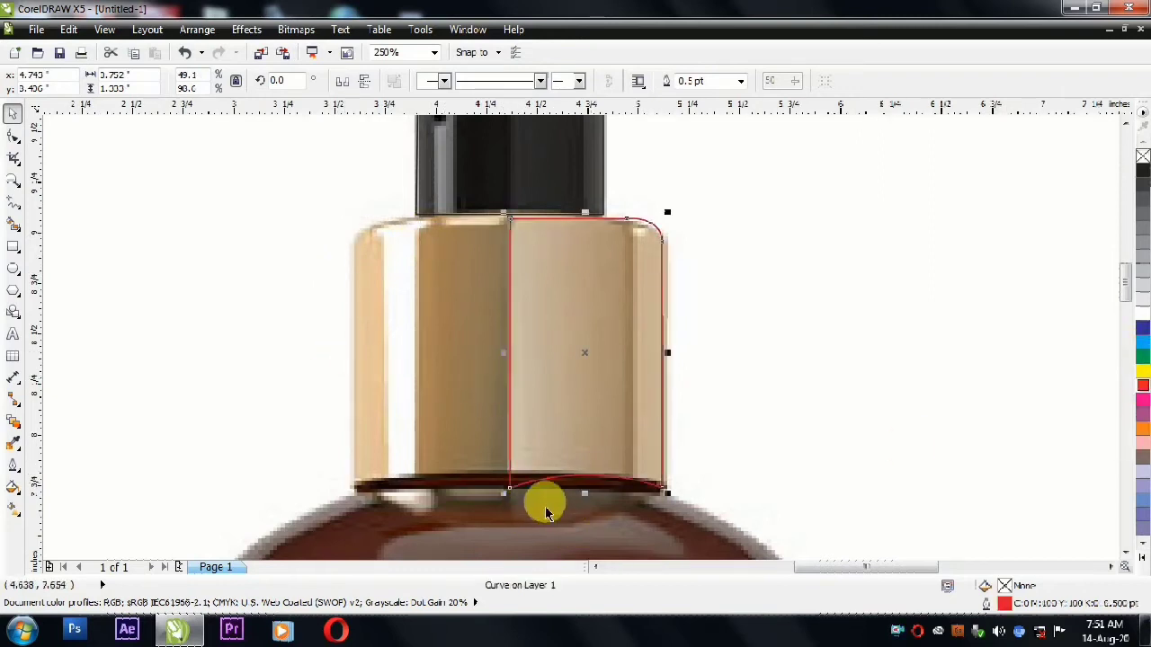
pyautogui.click(589, 493)
pyautogui.click(12, 245)
pyautogui.moveTo(288, 179); pyautogui.dragTo(507, 456)
pyautogui.hotkey('ctrl', 'z')
# - Cut off the cap outline's left half at a vertical centre guideline, using a covering rectangle about 0.98 by 1.7 inches and Back Minus Front
pyautogui.moveTo(36, 217); pyautogui.dragTo(509, 407)
pyautogui.click(13, 243)
pyautogui.moveTo(311, 175); pyautogui.dragTo(509, 520)
pyautogui.press('space')
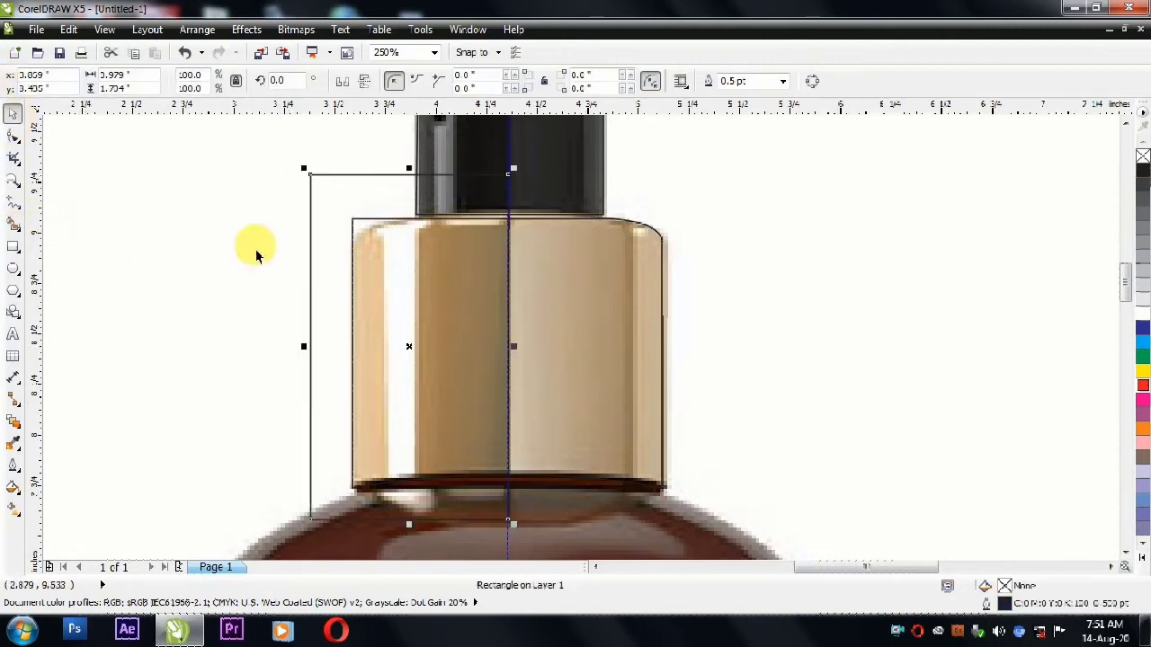
pyautogui.keyDown('shift'); pyautogui.click(652, 235); pyautogui.keyUp('shift')
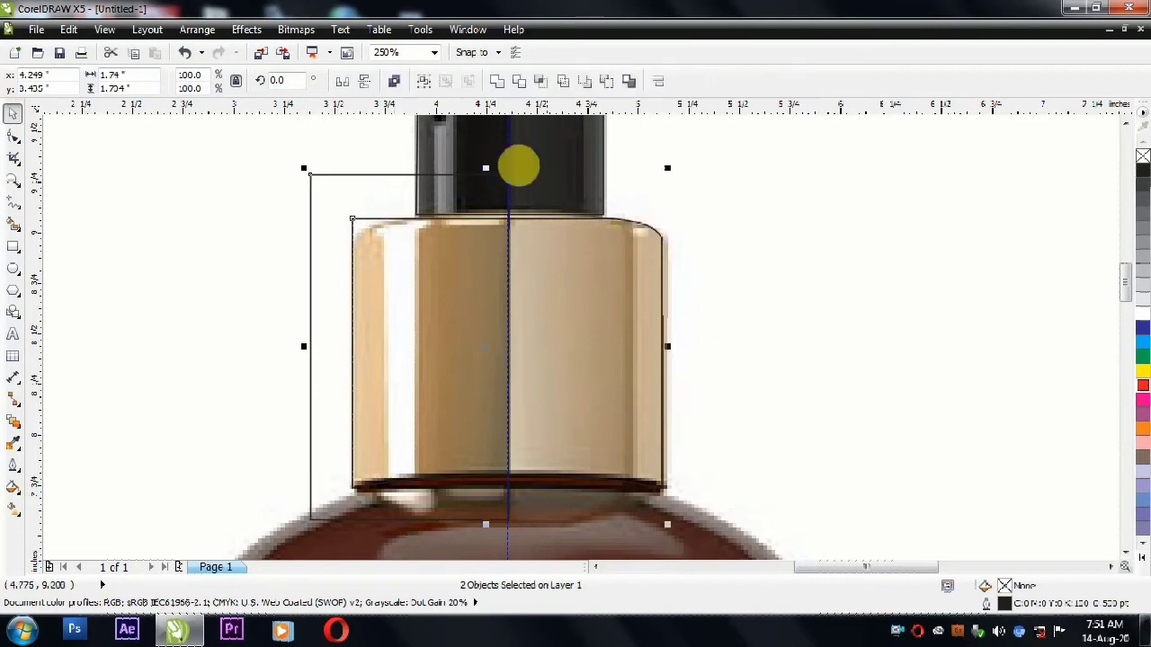
pyautogui.click(606, 82)
# - Mirror a copy of the right half of the cap outline to the left side and weld both halves together
pyautogui.moveTo(667, 353); pyautogui.dragTo(423, 381)
pyautogui.keyDown('shift'); pyautogui.click(587, 252); pyautogui.keyUp('shift')
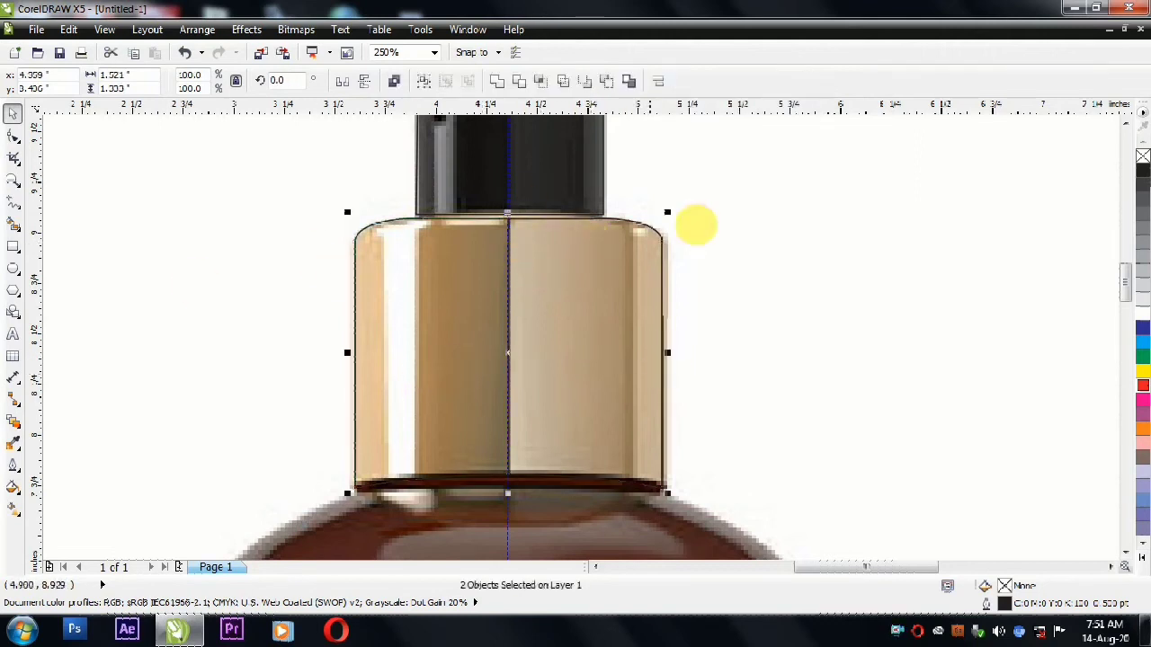
pyautogui.click(497, 85)
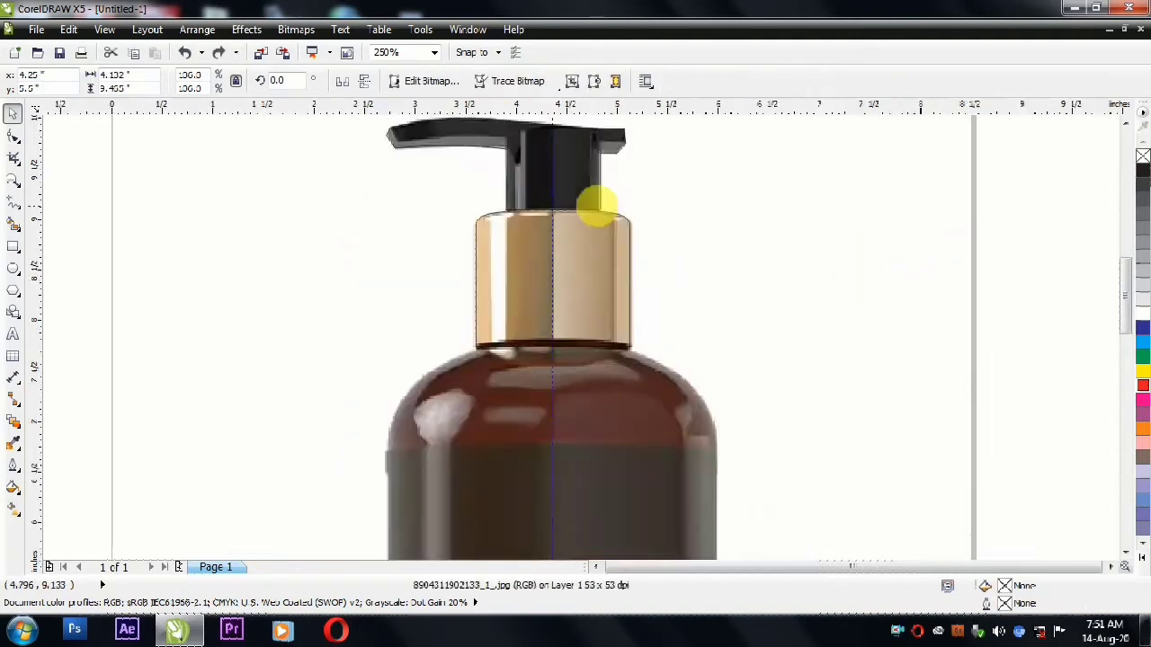
# - Stretch the pump outline downward to meet the top of the cap, making it about 0.93 inches high
pyautogui.scroll(-2, 580, 226)
pyautogui.scroll(4, 566, 211)
pyautogui.click(514, 243)
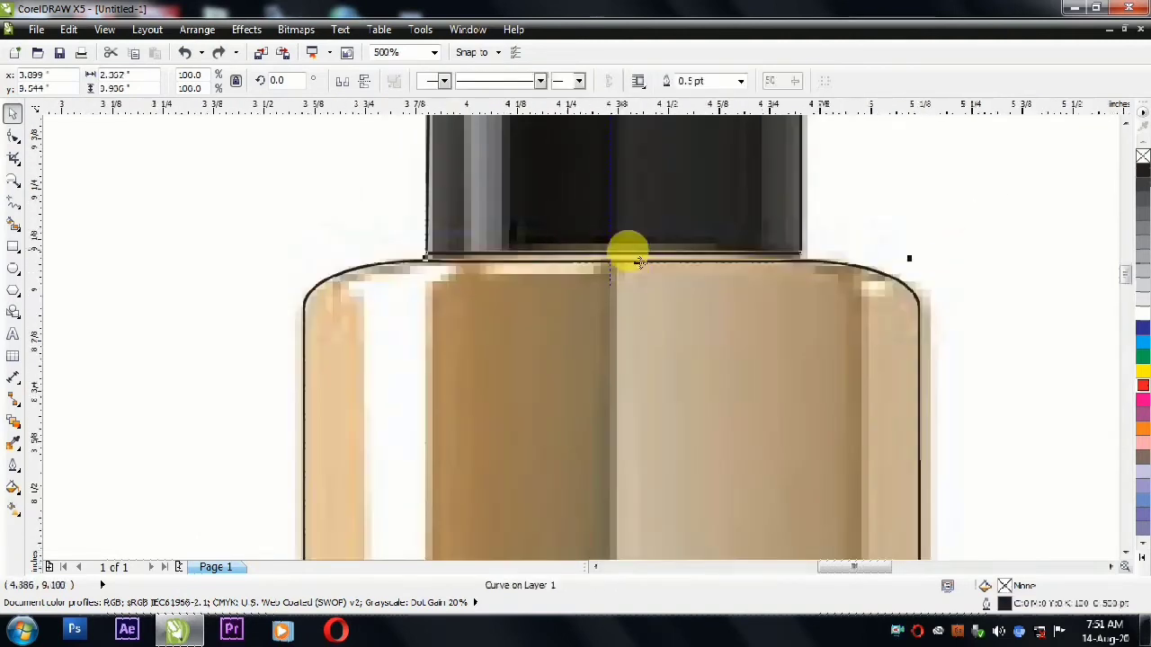
pyautogui.moveTo(639, 253); pyautogui.dragTo(430, 204)
pyautogui.hotkey('ctrl', 'z')
pyautogui.scroll(-2, 482, 254)
pyautogui.scroll(1, 481, 219)
pyautogui.scroll(1, 550, 309)
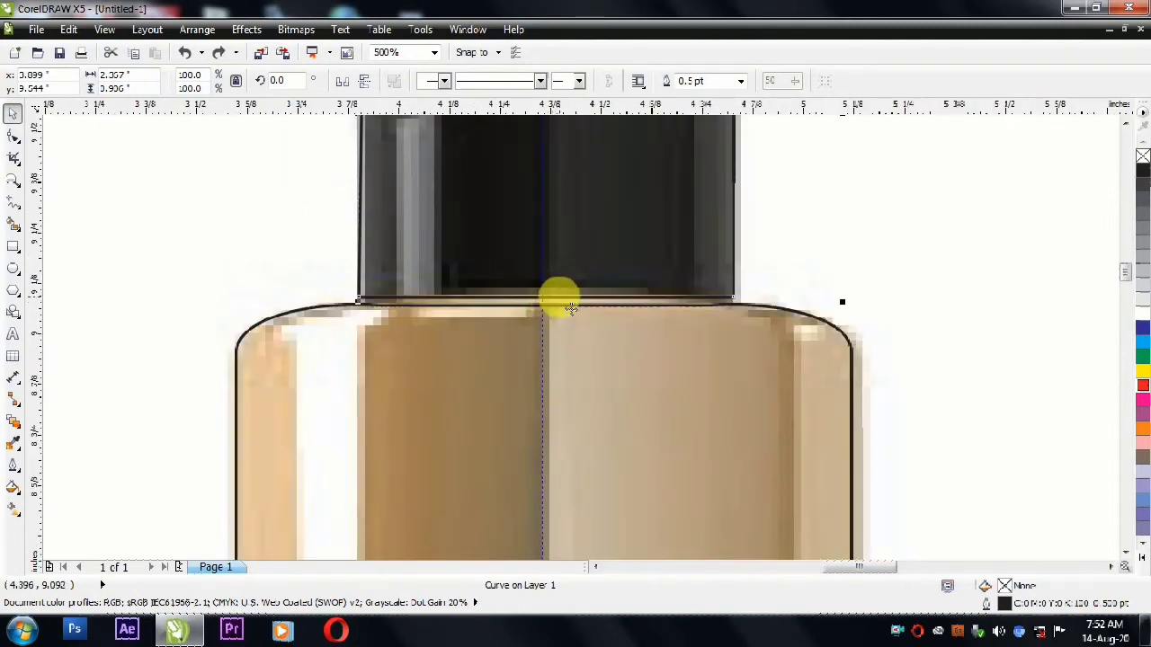
pyautogui.moveTo(374, 321); pyautogui.dragTo(373, 320)
pyautogui.scroll(-2, 527, 309)
pyautogui.scroll(2, 477, 247)
pyautogui.scroll(-3, 475, 250)
pyautogui.scroll(-1, 547, 477)
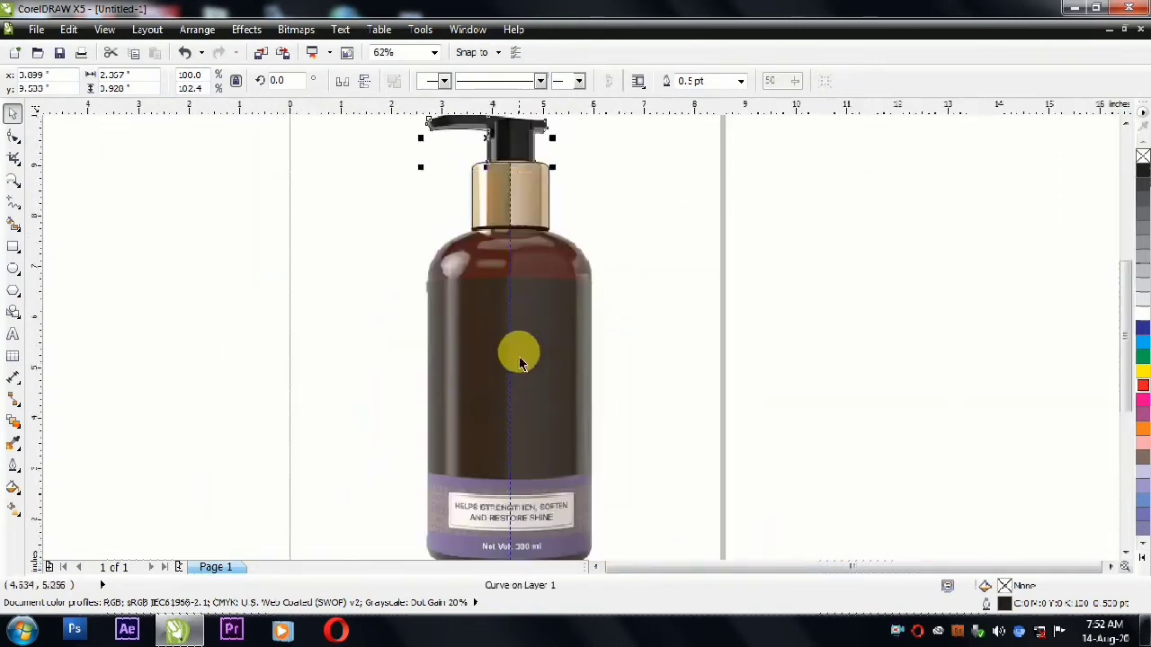
# - Draw a rectangle over the bottle body and stretch it from neck to base, about 3.23 by 6.76 inches
pyautogui.click(14, 248)
pyautogui.moveTo(419, 239); pyautogui.dragTo(597, 478)
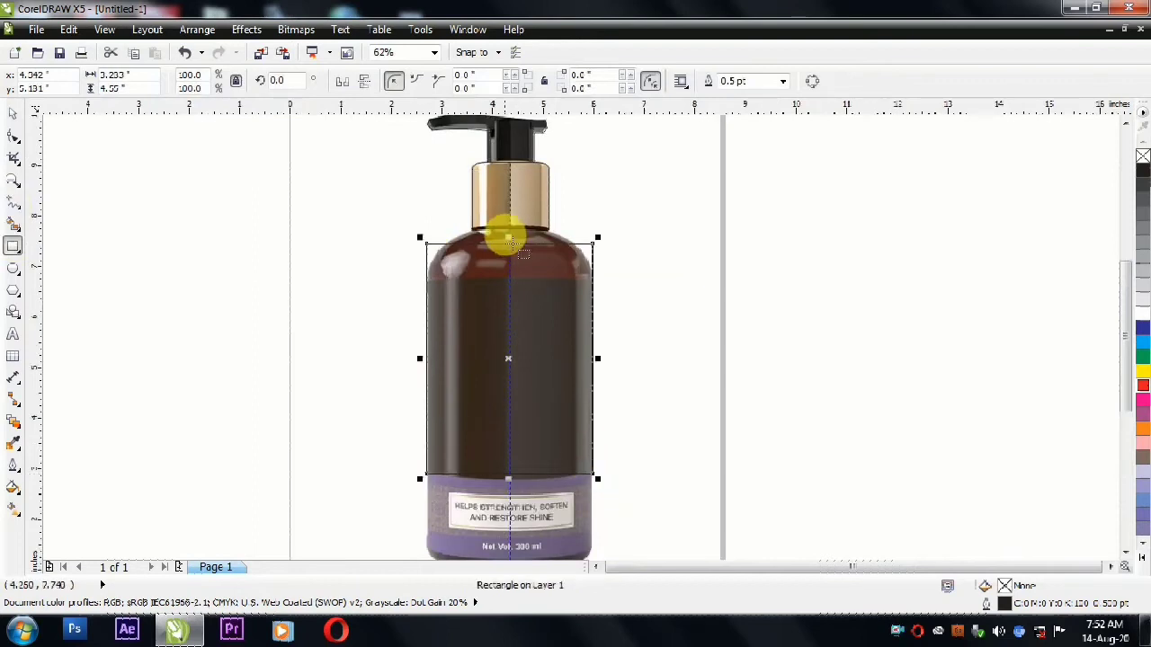
pyautogui.moveTo(508, 238)
pyautogui.mouseDown()
pyautogui.moveTo(522, 225)
pyautogui.moveTo(527, 239)
pyautogui.mouseUp()
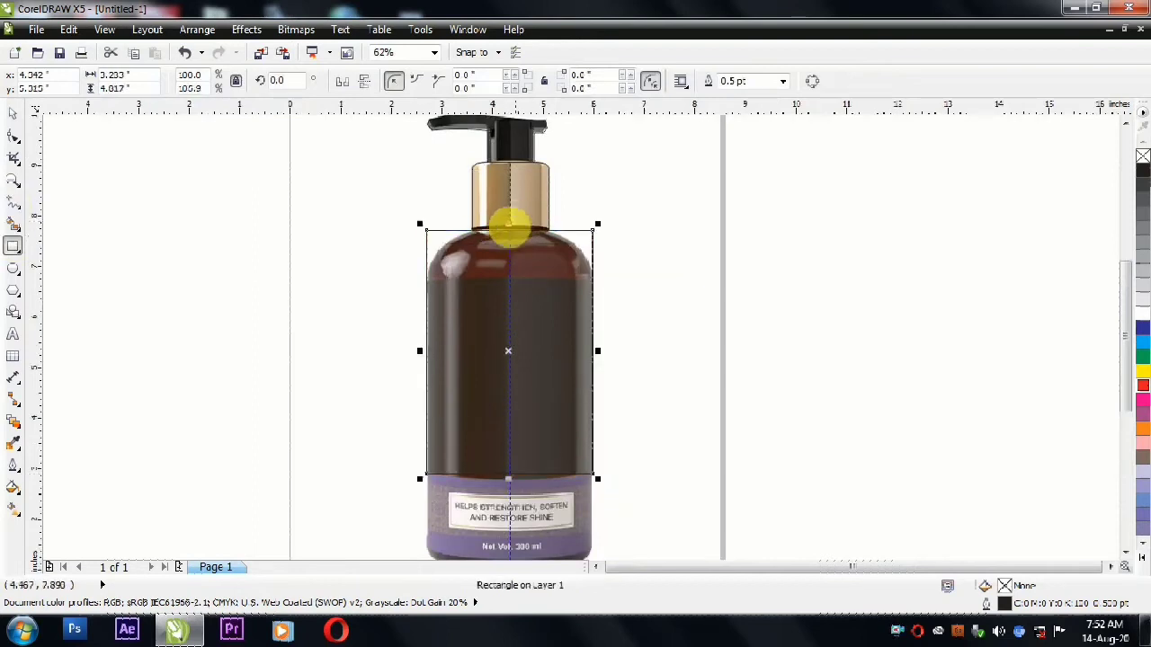
pyautogui.scroll(-3, 529, 399)
pyautogui.moveTo(515, 285); pyautogui.dragTo(526, 386)
pyautogui.scroll(2, 548, 381)
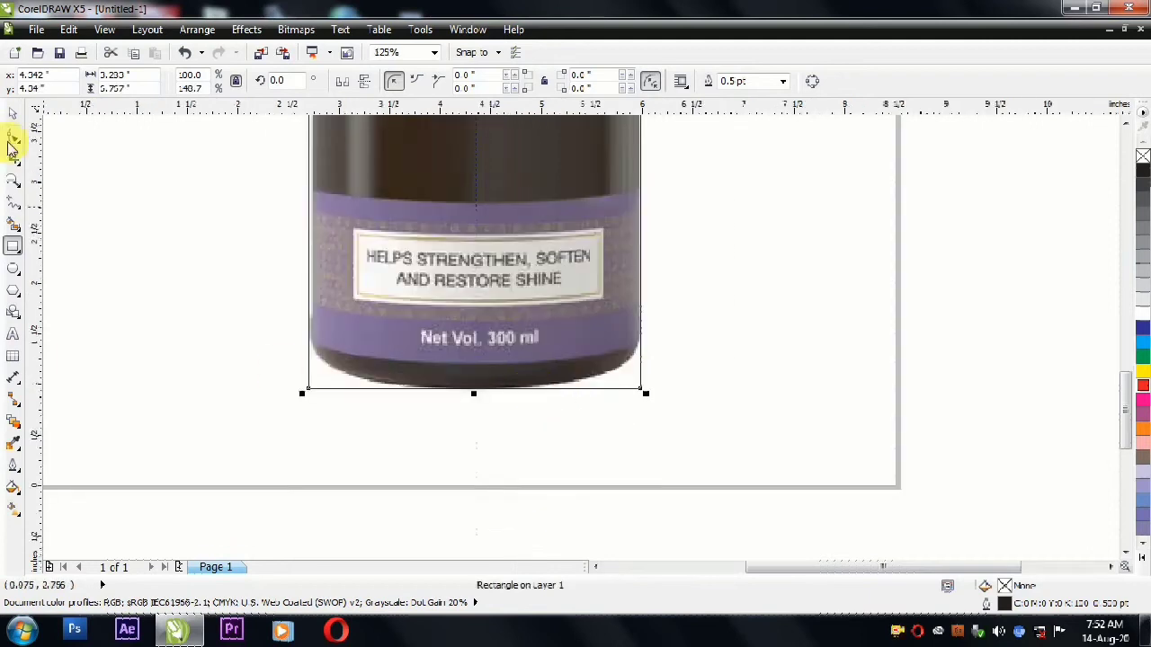
# - Convert the bottle rectangle to curves and round its lower-right corner from the base centre up the side of the bottle
pyautogui.click(812, 83)
pyautogui.click(476, 390)
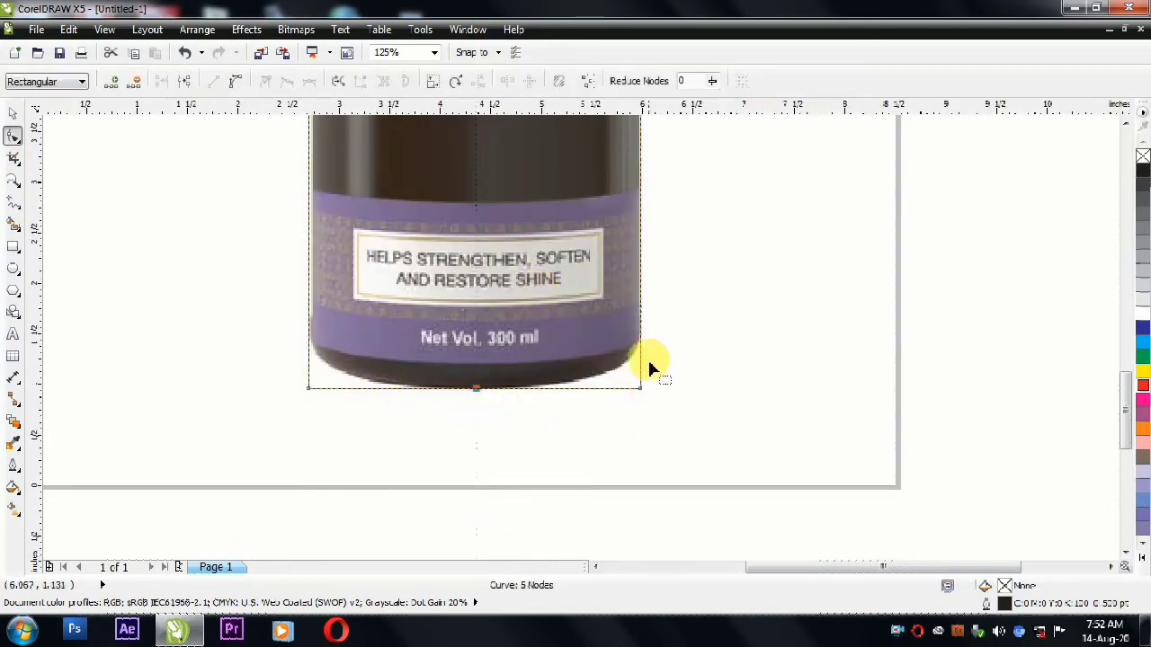
pyautogui.doubleClick(640, 336)
pyautogui.moveTo(676, 365); pyautogui.dragTo(617, 435)
pyautogui.press('Delete')
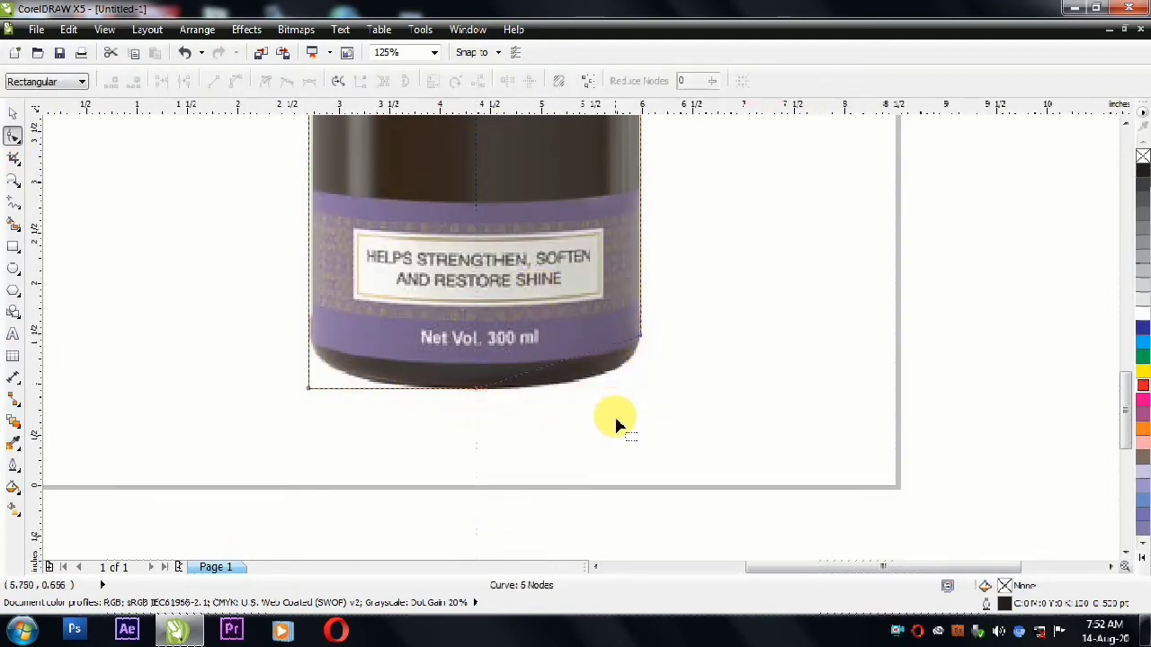
pyautogui.click(236, 81)
pyautogui.moveTo(565, 360); pyautogui.dragTo(607, 382)
# - Replace the bottle outline's upper-right corner with a curve from the cap's edge along the shoulder to the straight side
pyautogui.scroll(-2, 668, 501)
pyautogui.scroll(-2, 629, 193)
pyautogui.scroll(4, 627, 234)
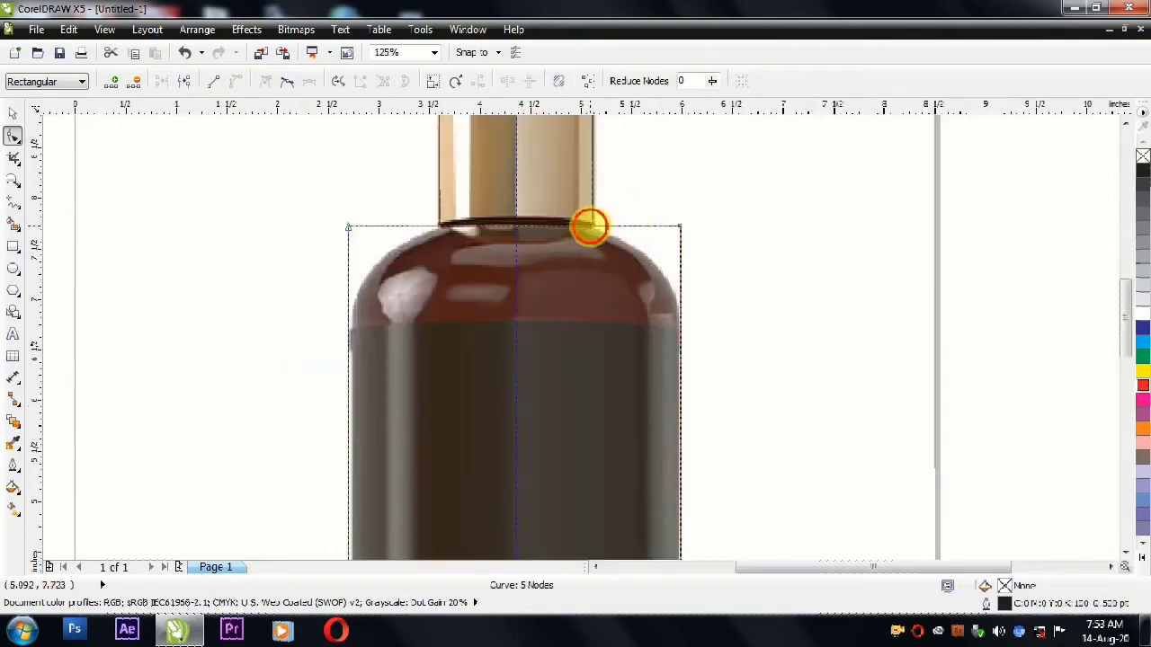
pyautogui.doubleClick(589, 225)
pyautogui.doubleClick(662, 260)
pyautogui.press('Delete')
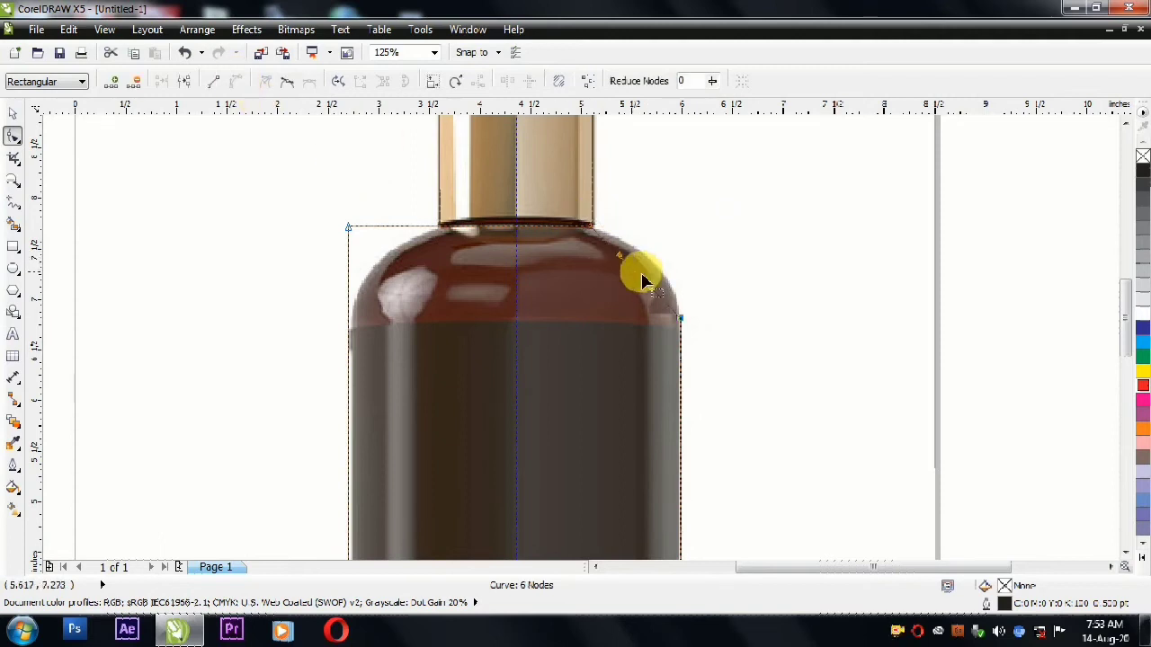
pyautogui.moveTo(639, 274); pyautogui.dragTo(670, 270)
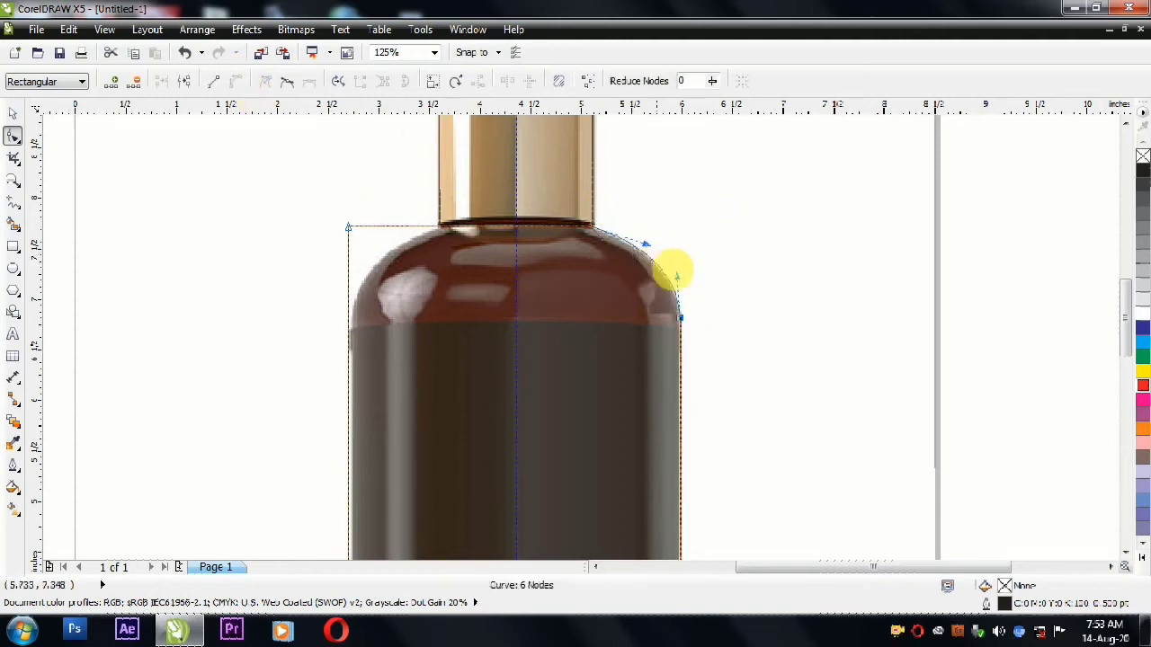
pyautogui.click(13, 114)
pyautogui.press('F3')
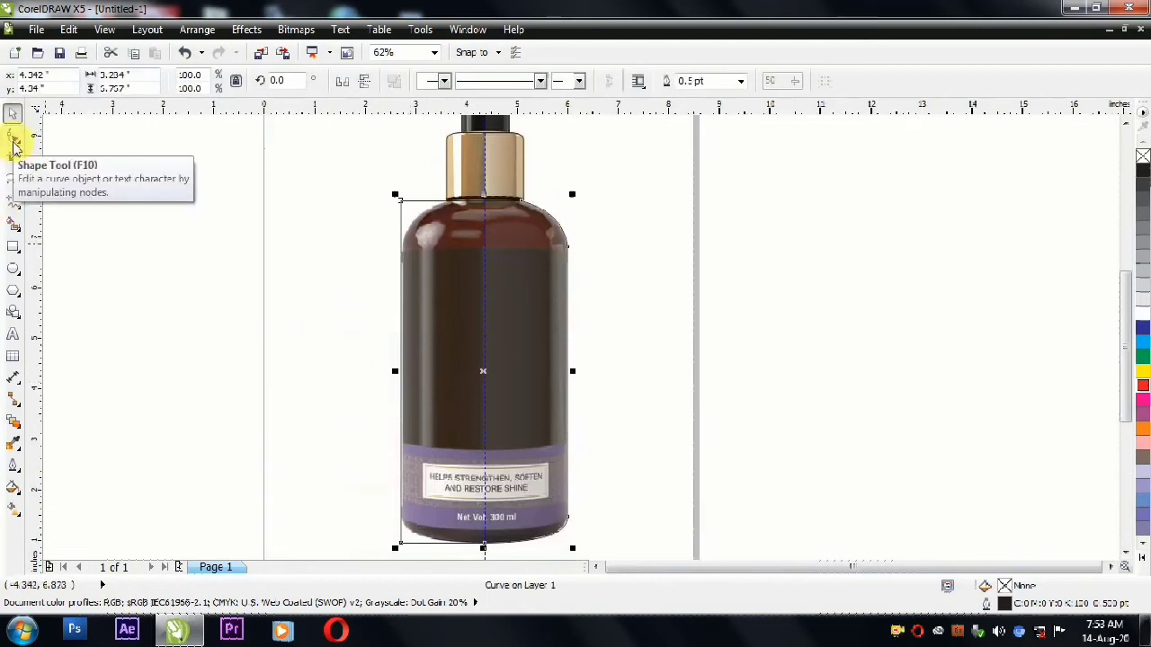
pyautogui.click(14, 139)
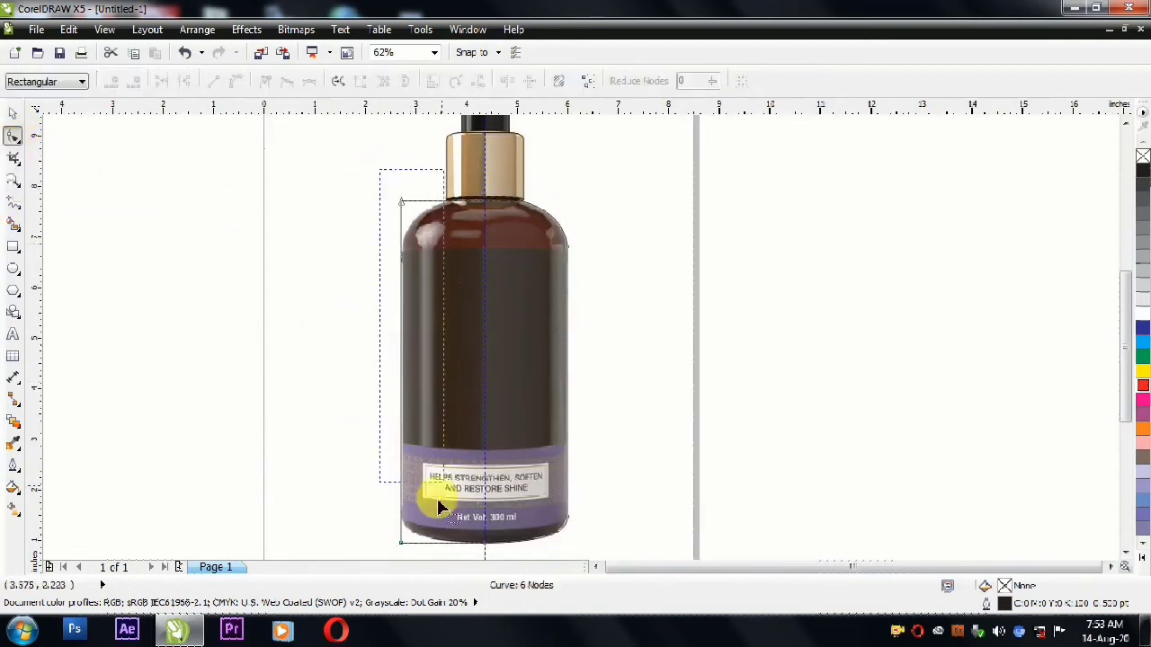
pyautogui.moveTo(438, 501); pyautogui.dragTo(441, 556)
pyautogui.moveTo(403, 508); pyautogui.dragTo(483, 506)
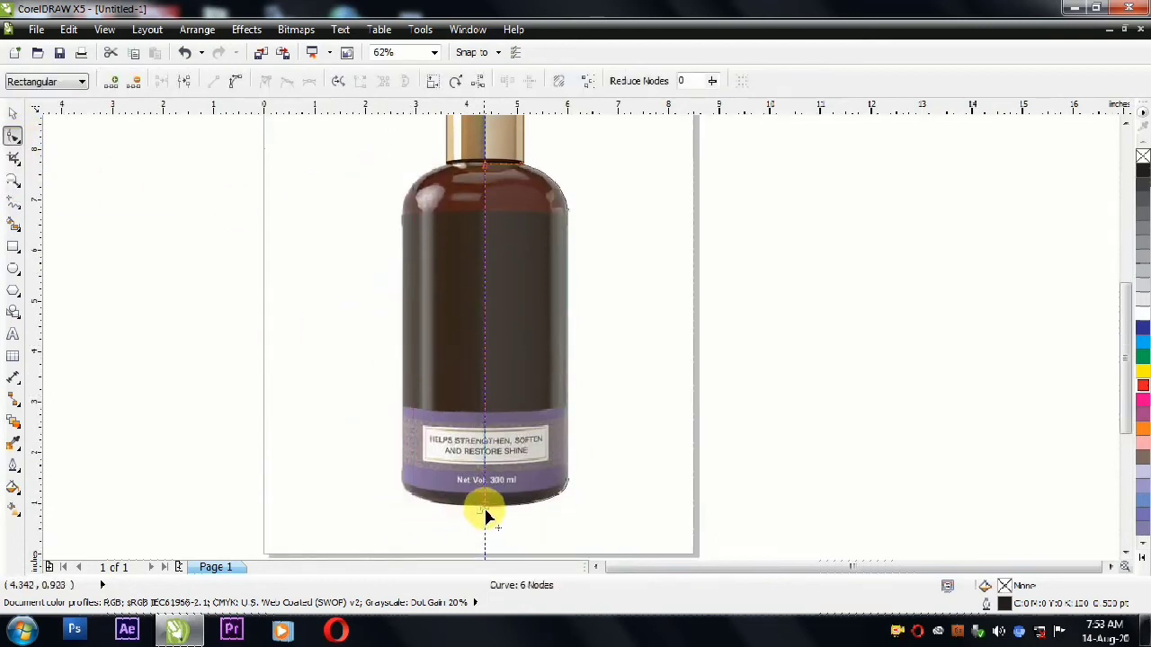
pyautogui.click(12, 114)
pyautogui.moveTo(390, 333); pyautogui.dragTo(490, 367)
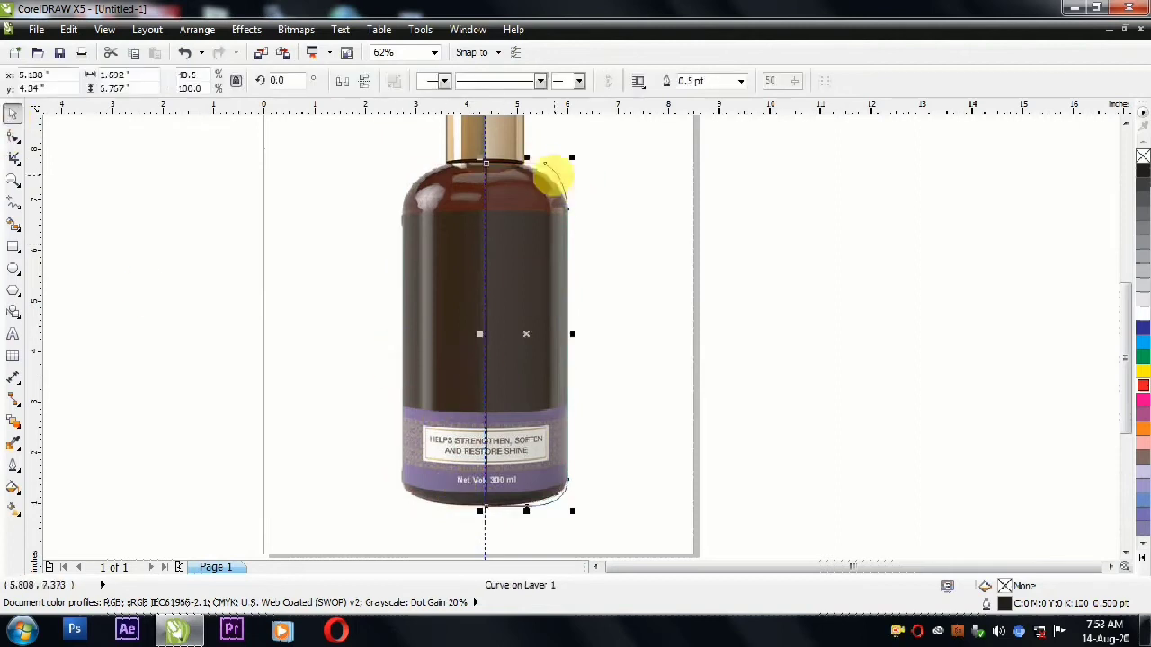
pyautogui.hotkey('ctrl', 'z')
# - Cut away the left half of the bottle outline at the centre guideline, using a rectangle about 2.6 by 7.75 inches
pyautogui.click(13, 248)
pyautogui.moveTo(352, 142); pyautogui.dragTo(493, 536)
pyautogui.moveTo(496, 337); pyautogui.dragTo(500, 352)
pyautogui.click(13, 112)
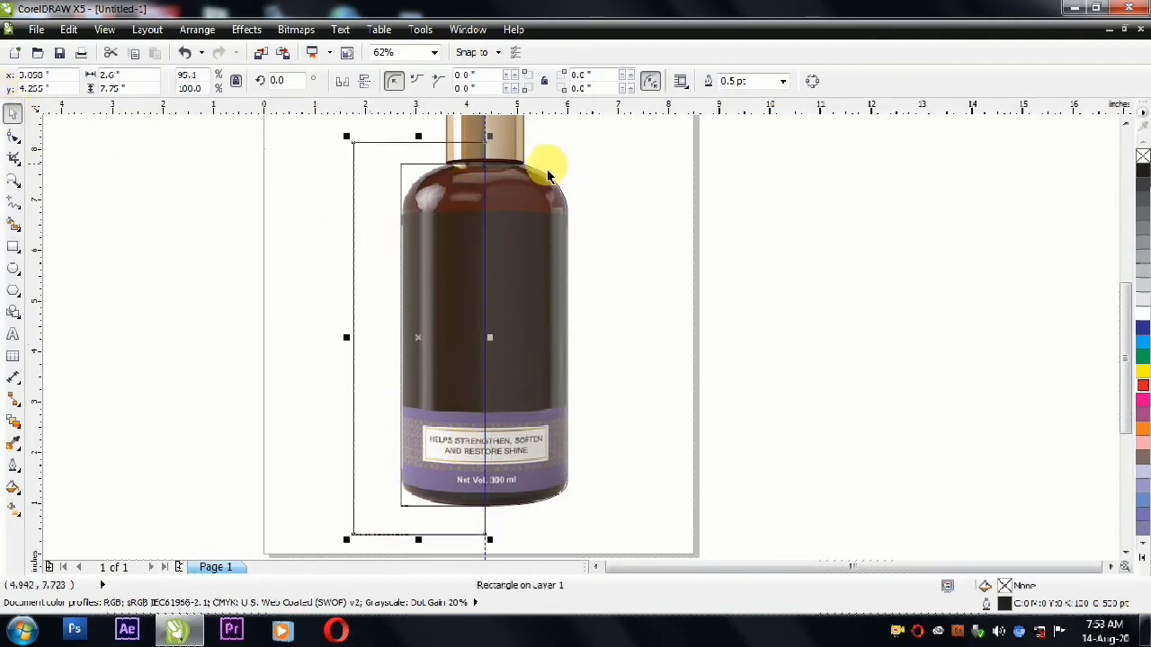
pyautogui.scroll(2, 549, 180)
pyautogui.keyDown('shift'); pyautogui.click(560, 198); pyautogui.keyUp('shift')
pyautogui.moveTo(560, 198); pyautogui.dragTo(591, 193)
pyautogui.hotkey('ctrl', 'z')
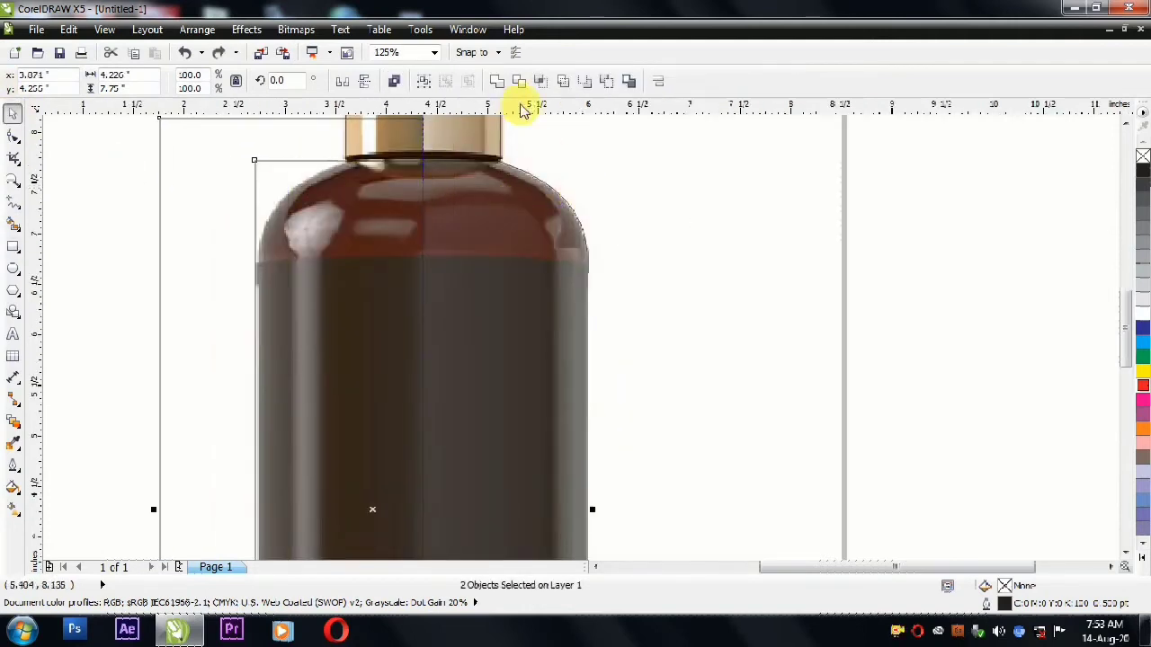
pyautogui.click(605, 83)
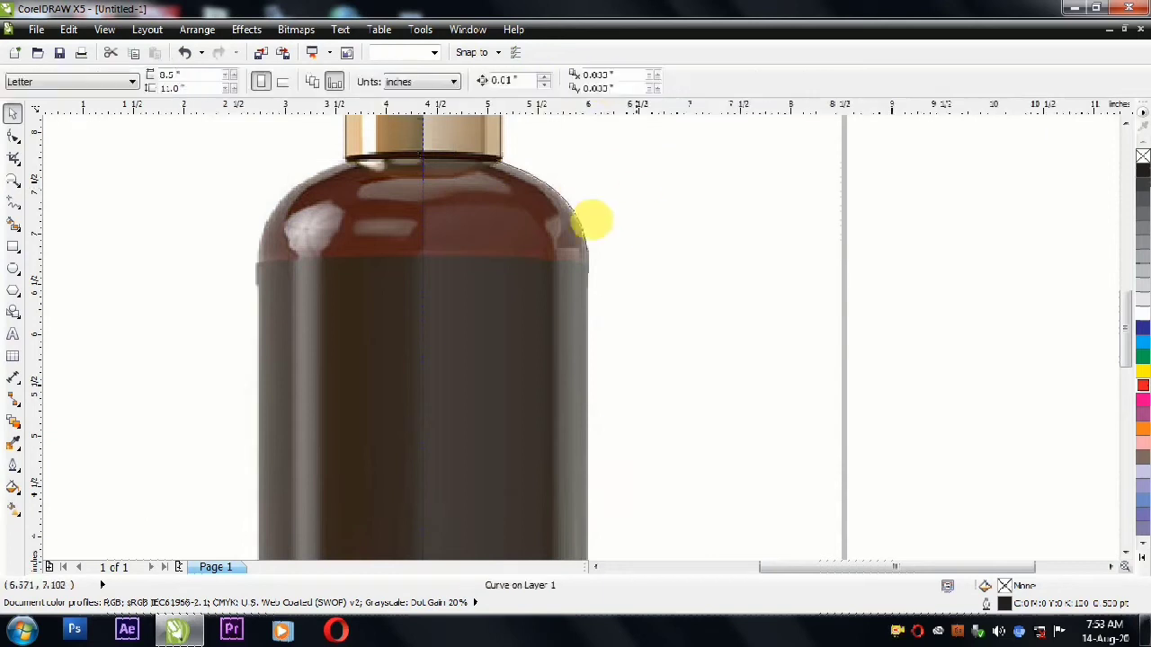
# - Mirror a copy of the half bottle outline to the left and weld both halves into one body about 3.25 inches wide
pyautogui.scroll(-2, 521, 380)
pyautogui.moveTo(552, 372); pyautogui.dragTo(428, 381)
pyautogui.scroll(2, 547, 269)
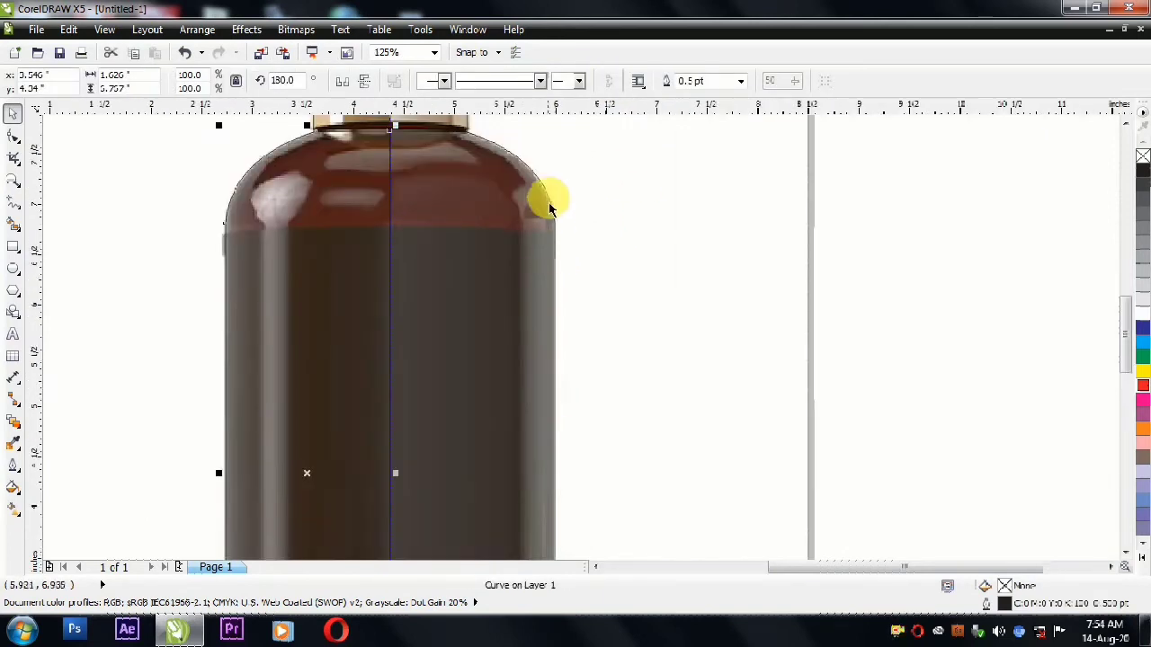
pyautogui.keyDown('shift'); pyautogui.click(550, 229); pyautogui.keyUp('shift')
pyautogui.click(496, 81)
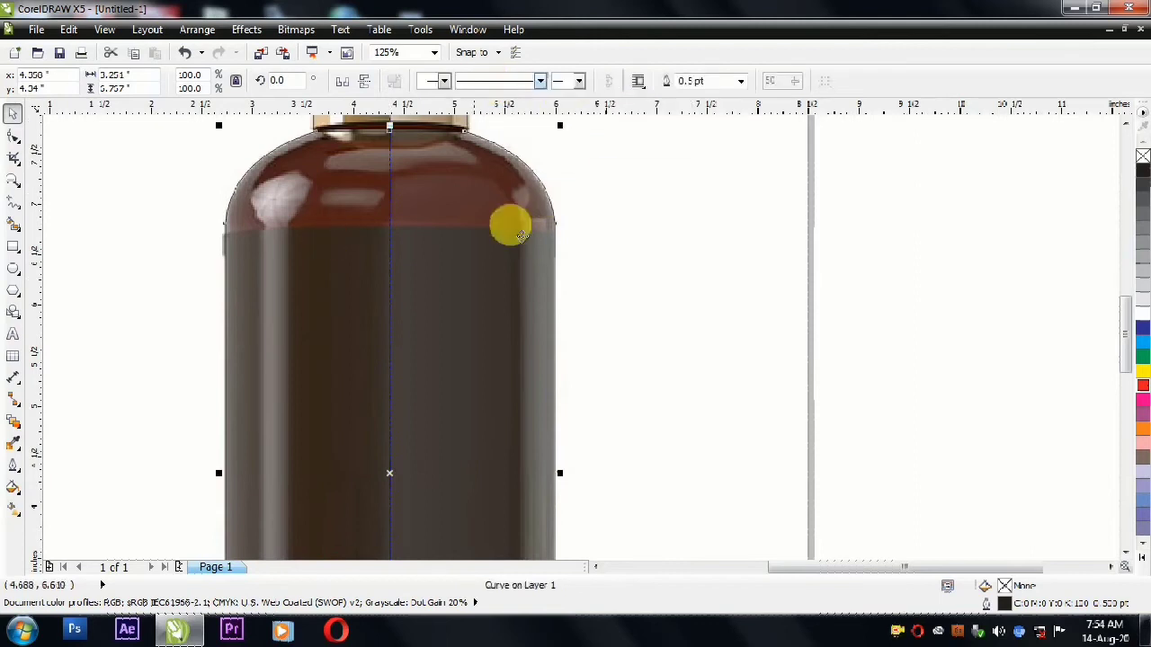
# - Select the pump, cap and bottle outlines together and move them off the photo to the empty area left of the page
pyautogui.scroll(-2, 514, 264)
pyautogui.keyDown('shift'); pyautogui.click(527, 210); pyautogui.keyUp('shift')
pyautogui.moveTo(547, 232); pyautogui.dragTo(303, 225)
pyautogui.click(267, 239)
# - Convert the bottle outline's straight top edge to a curve and bend it upward to follow the arched base of the cap
pyautogui.scroll(2, 270, 252)
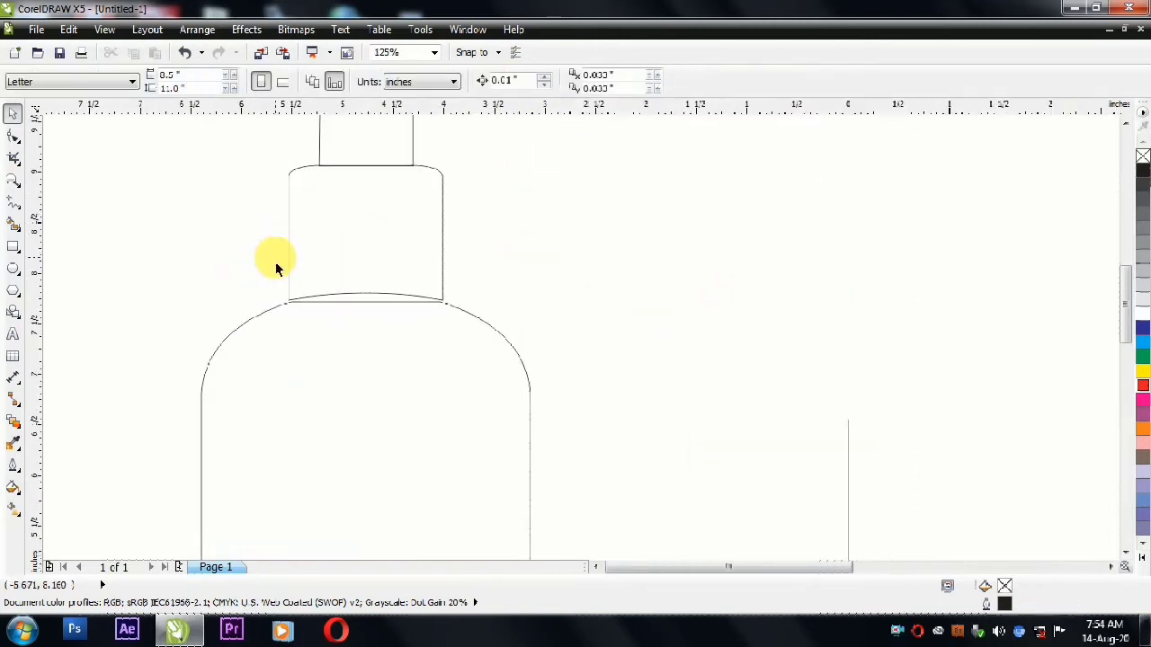
pyautogui.scroll(1, 331, 306)
pyautogui.click(406, 310)
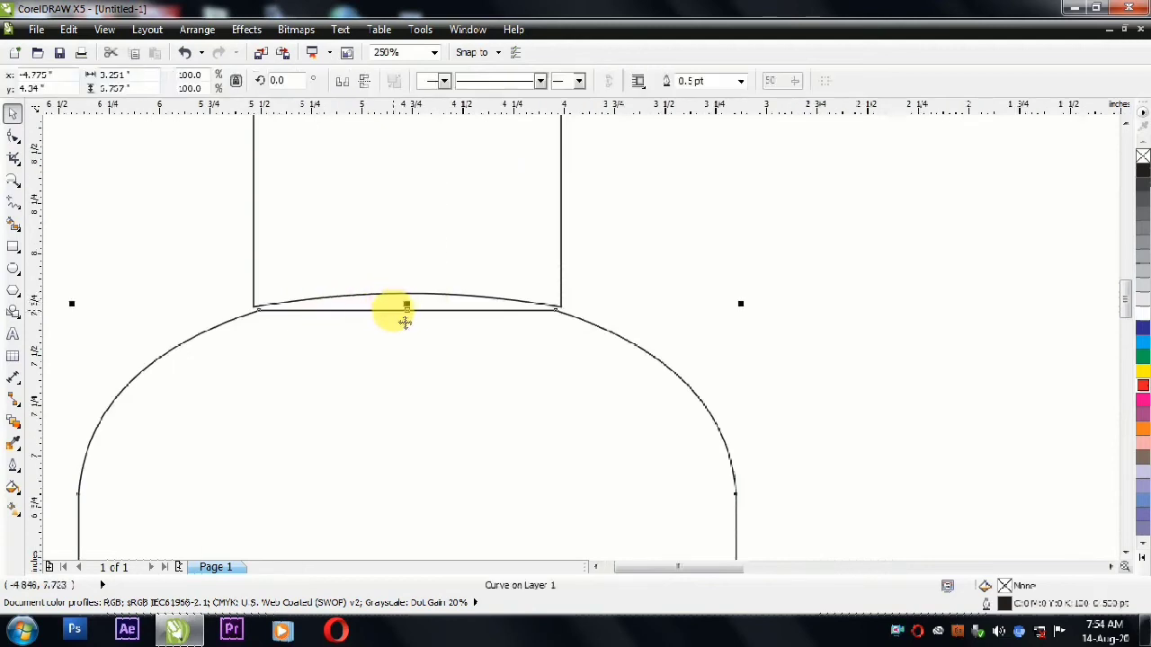
pyautogui.click(15, 136)
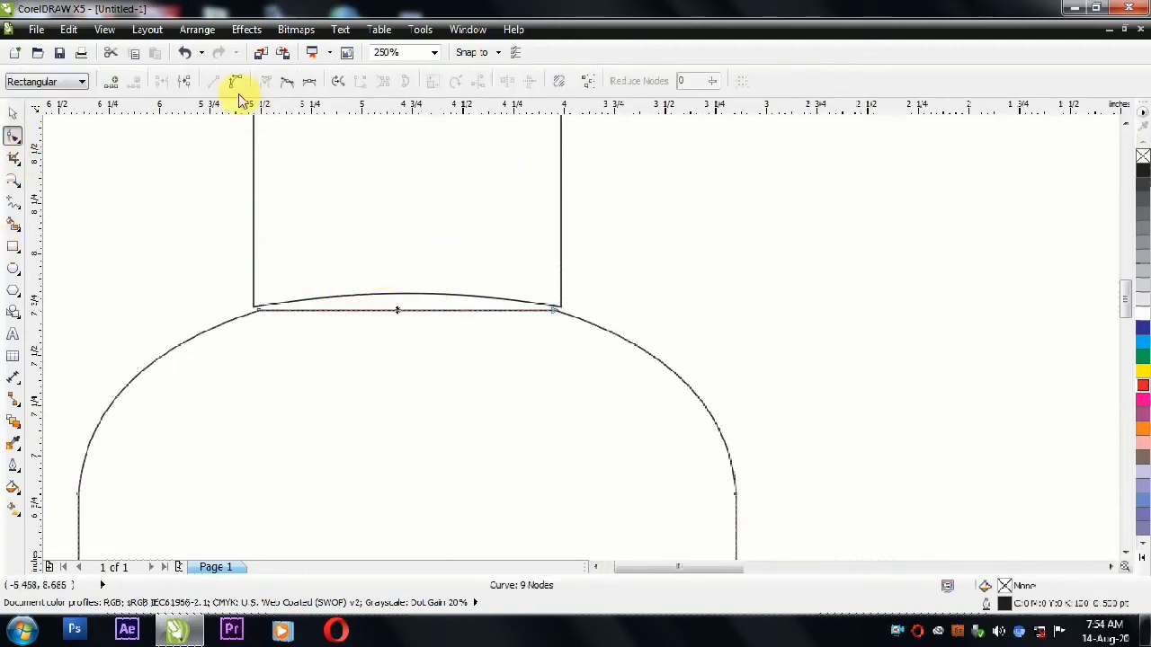
pyautogui.click(402, 311)
pyautogui.moveTo(400, 310); pyautogui.dragTo(411, 282)
pyautogui.press('space')
pyautogui.scroll(-4, 399, 315)
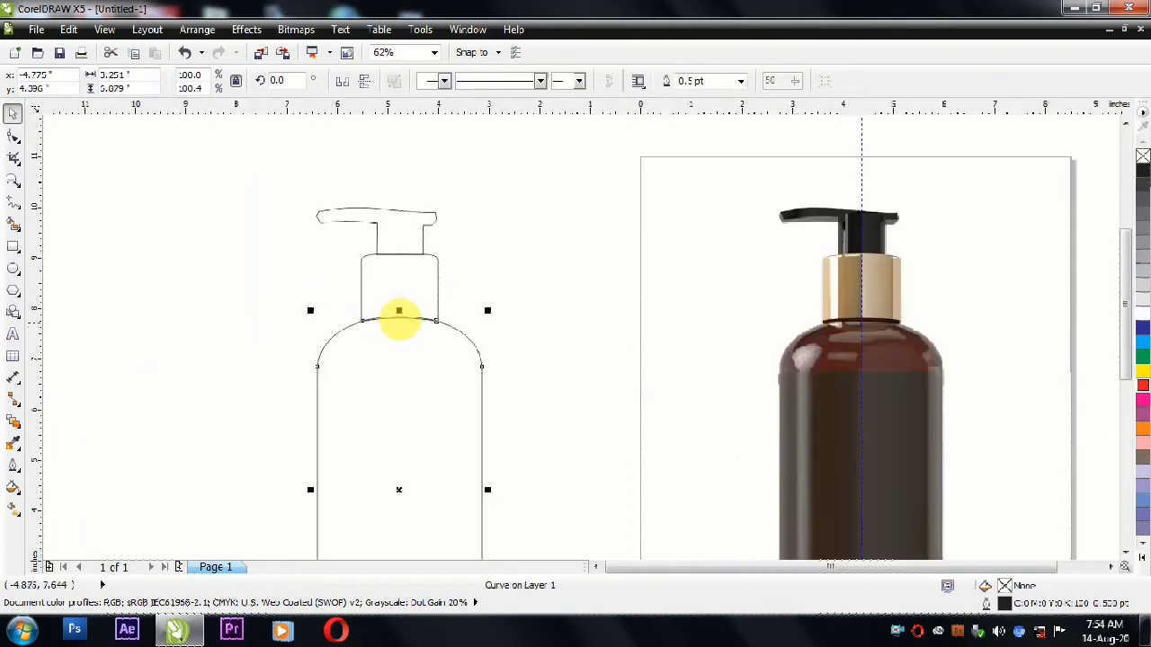
pyautogui.scroll(-2, 325, 205)
pyautogui.click(219, 231)
# - Sample the near-black colour of the pump in the photo and fill the traced pump outline with it
pyautogui.scroll(2, 664, 255)
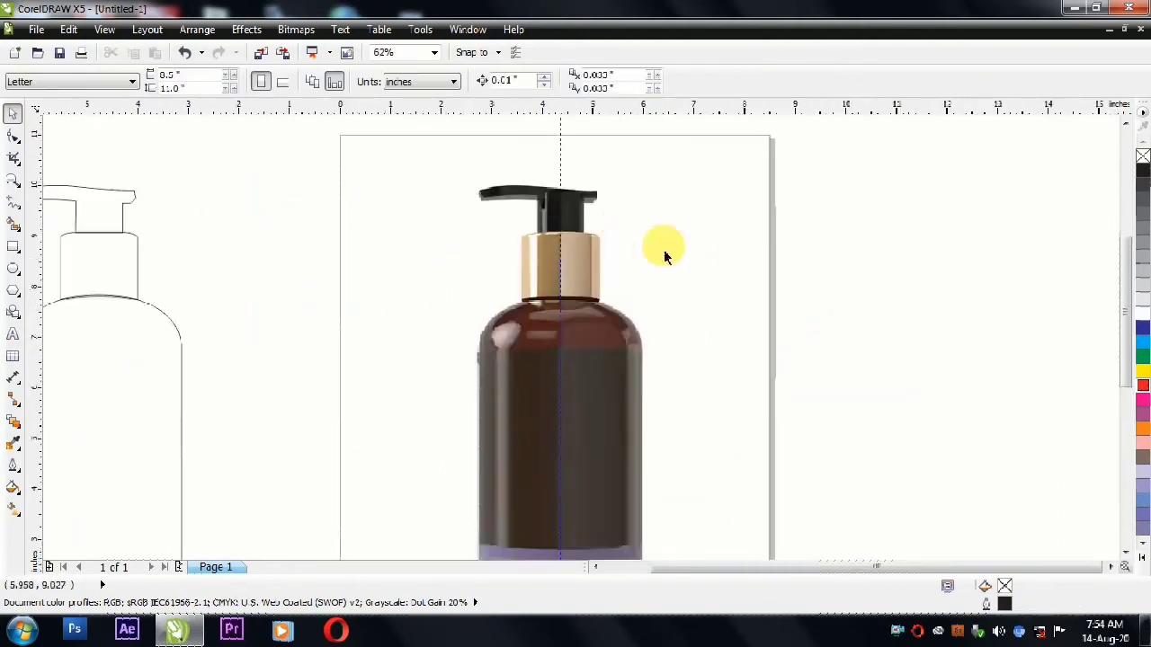
pyautogui.scroll(2, 547, 226)
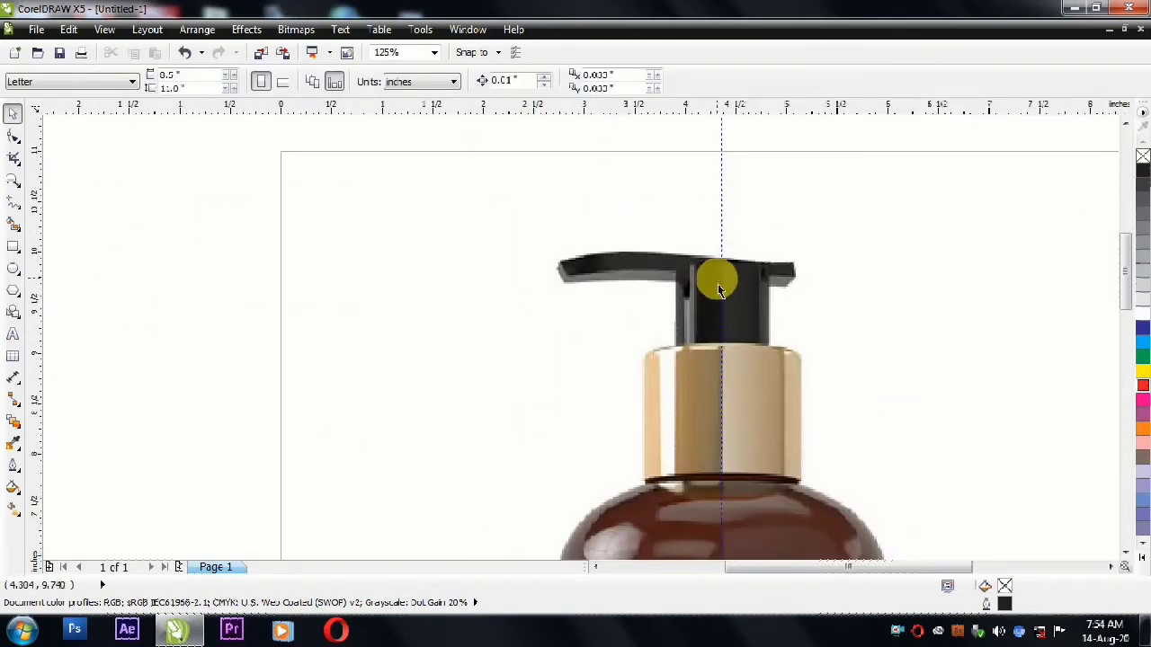
pyautogui.scroll(-2, 720, 289)
pyautogui.click(14, 442)
pyautogui.click(733, 292)
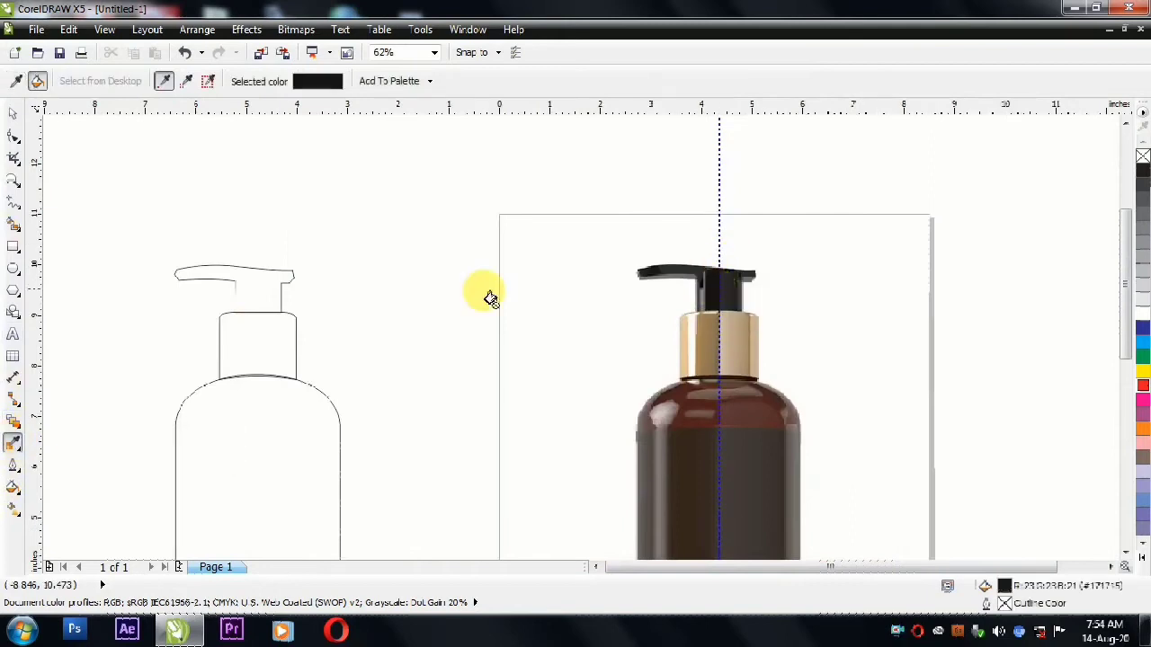
pyautogui.click(252, 287)
pyautogui.click(12, 113)
# - Trace the grey underside of the pump spout as a closed shape about 1.14 by 0.22 inches
pyautogui.scroll(4, 731, 277)
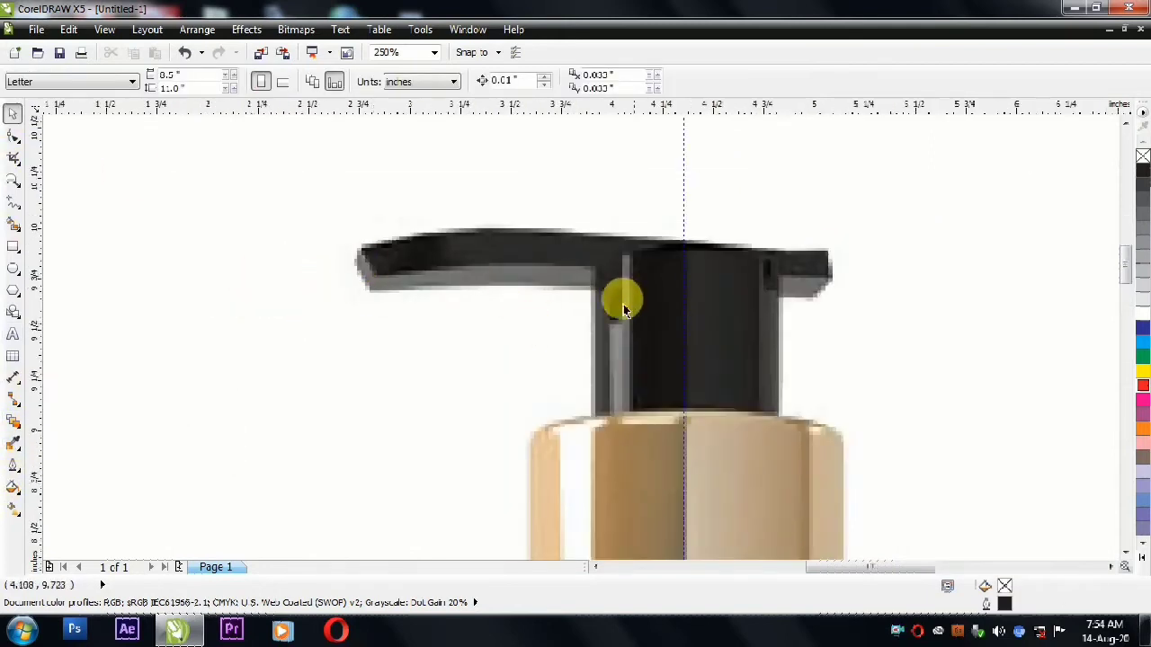
pyautogui.click(16, 205)
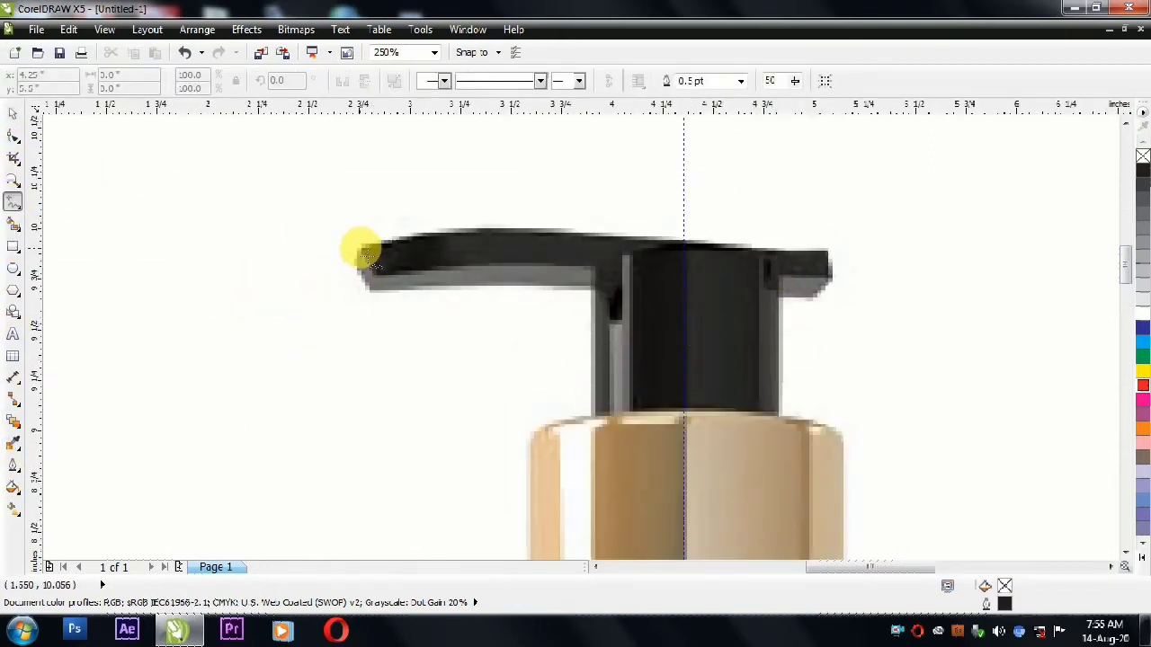
pyautogui.click(362, 247)
pyautogui.click(377, 273)
pyautogui.click(594, 268)
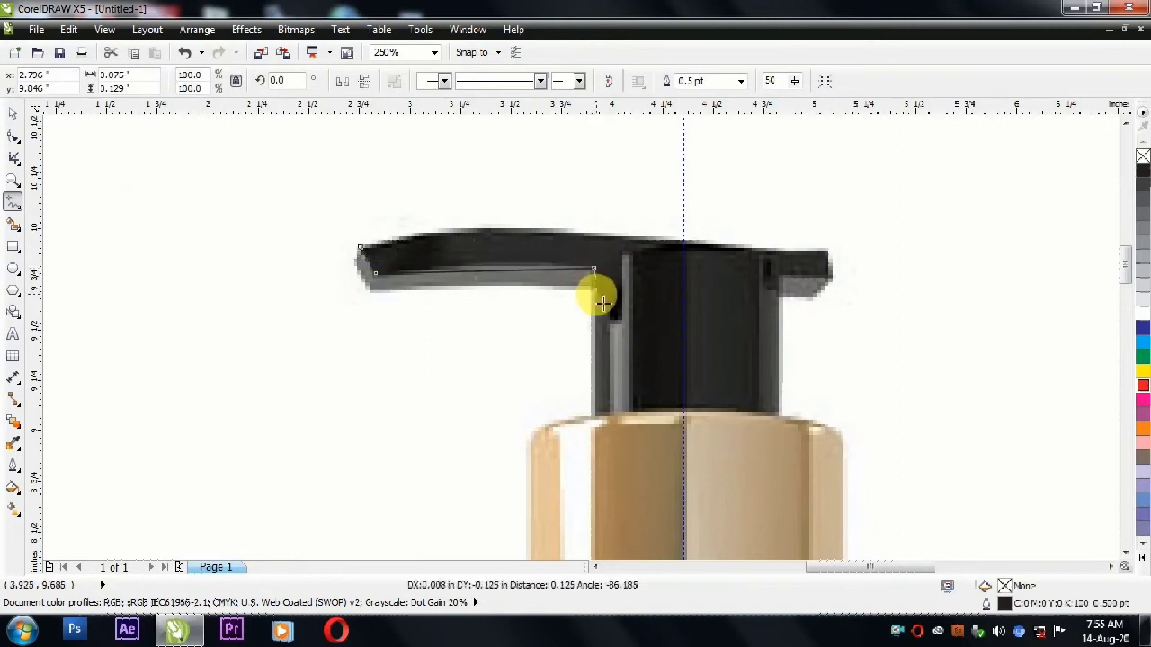
pyautogui.click(593, 291)
pyautogui.click(370, 292)
pyautogui.click(355, 267)
pyautogui.click(360, 247)
# - Convert the spout underside shape's long edges to curves and bend them to follow the spout
pyautogui.click(13, 135)
pyautogui.moveTo(260, 172); pyautogui.dragTo(641, 326)
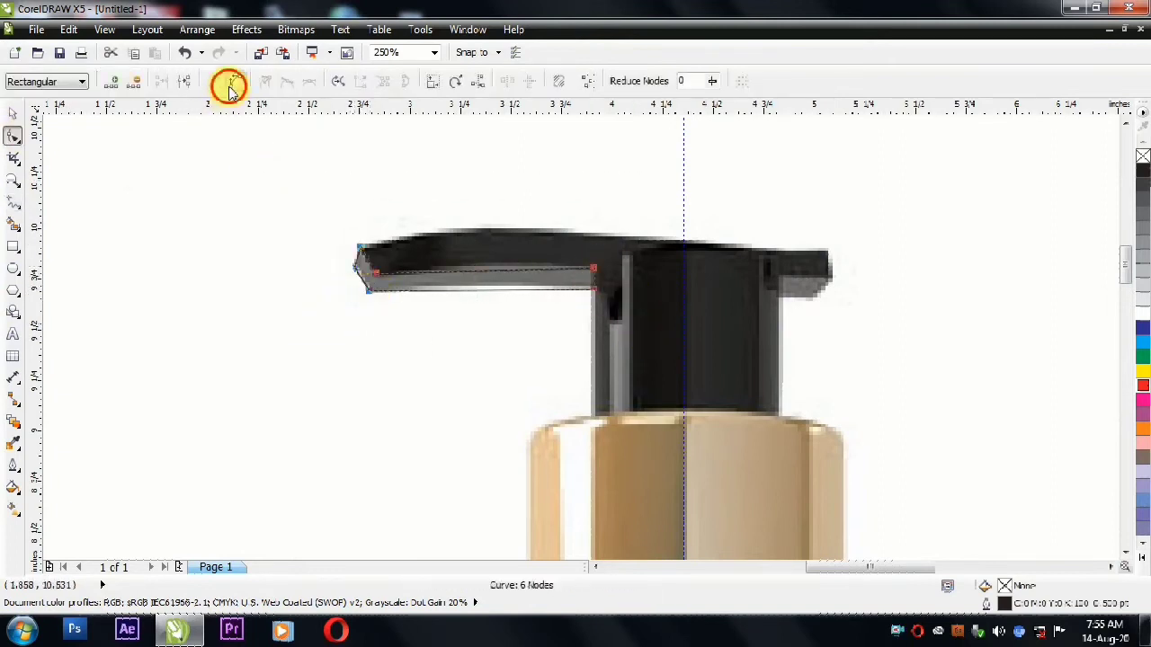
pyautogui.click(234, 83)
pyautogui.moveTo(508, 279); pyautogui.dragTo(472, 290)
# - Trace the strip along the stem's left edge down to the cap, about 0.65 inches high, and curve its slanted top edge
pyautogui.click(13, 201)
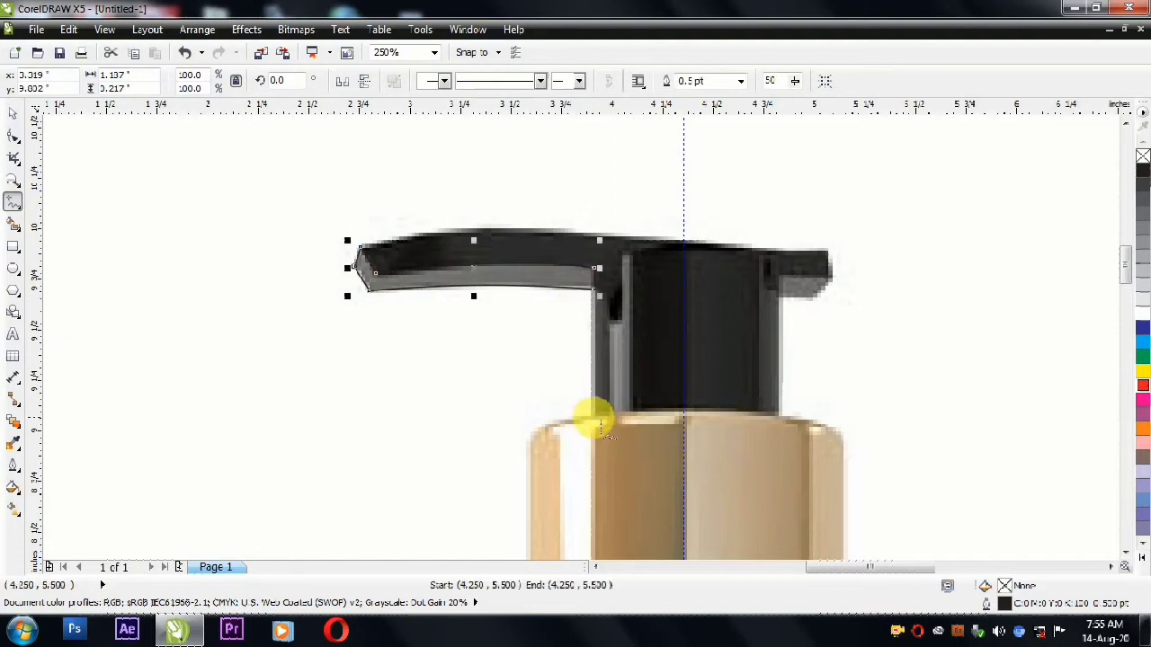
pyautogui.doubleClick(591, 289)
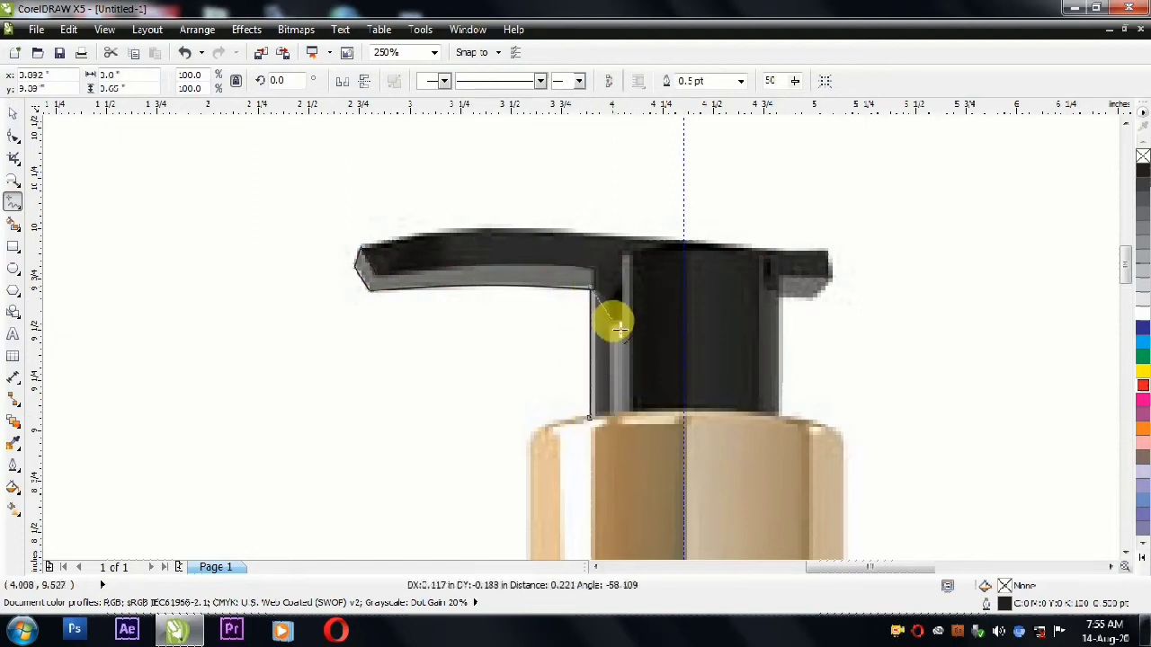
pyautogui.click(619, 328)
pyautogui.doubleClick(615, 420)
pyautogui.click(591, 419)
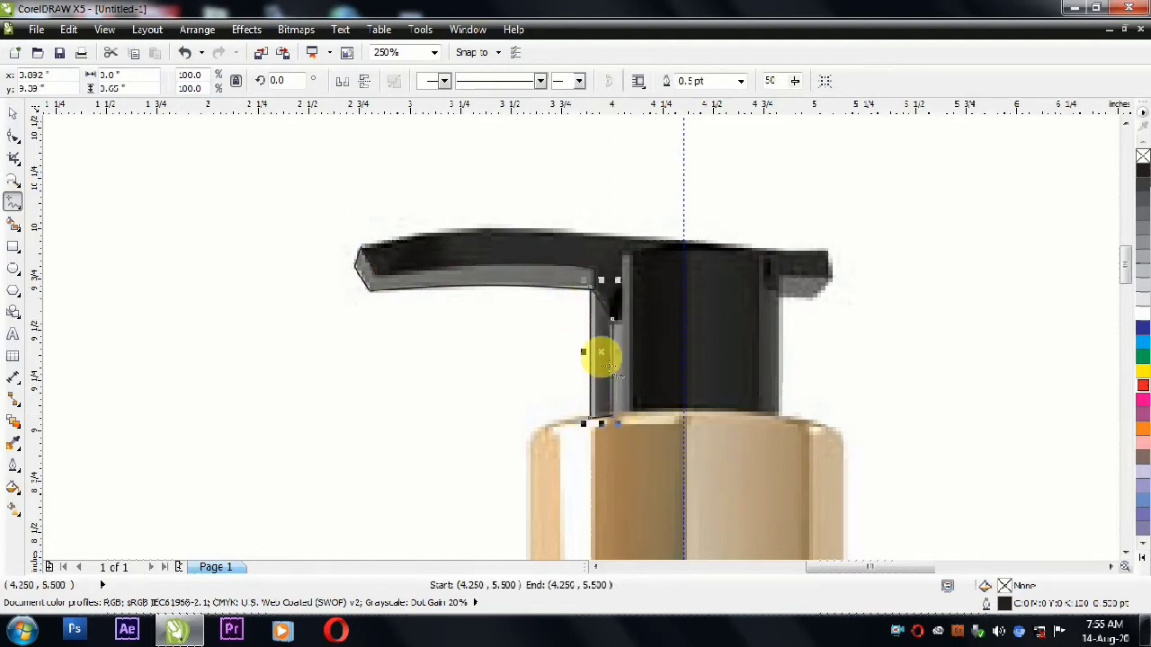
pyautogui.click(13, 136)
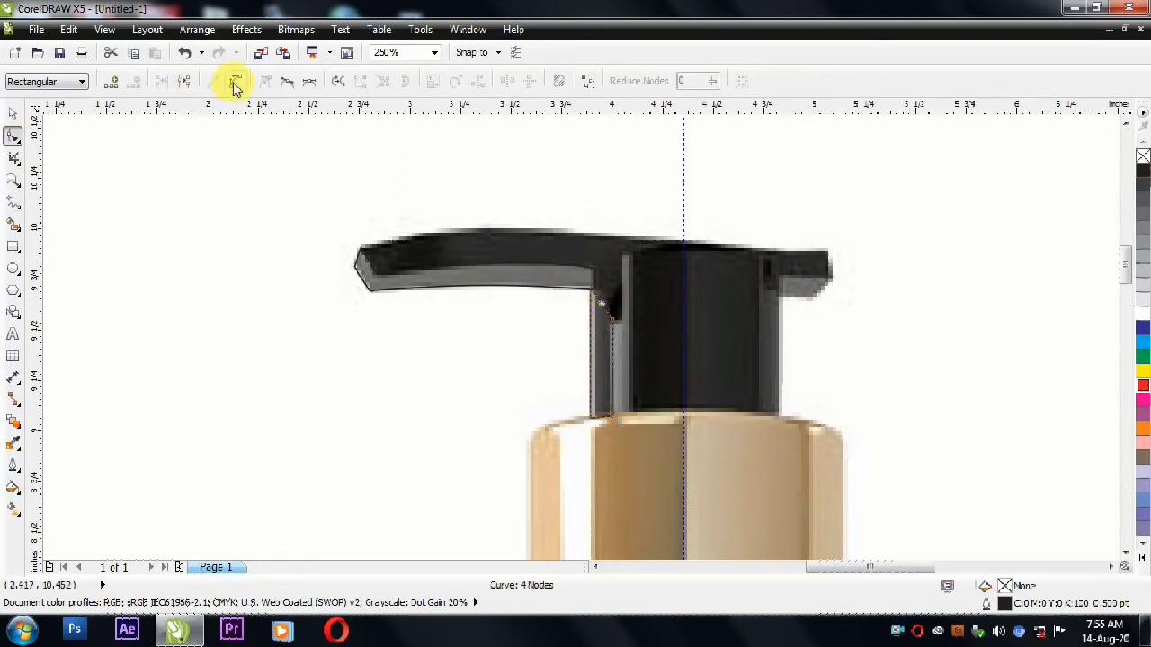
pyautogui.click(234, 84)
pyautogui.scroll(2, 571, 298)
pyautogui.moveTo(689, 316); pyautogui.dragTo(710, 295)
pyautogui.scroll(-2, 462, 307)
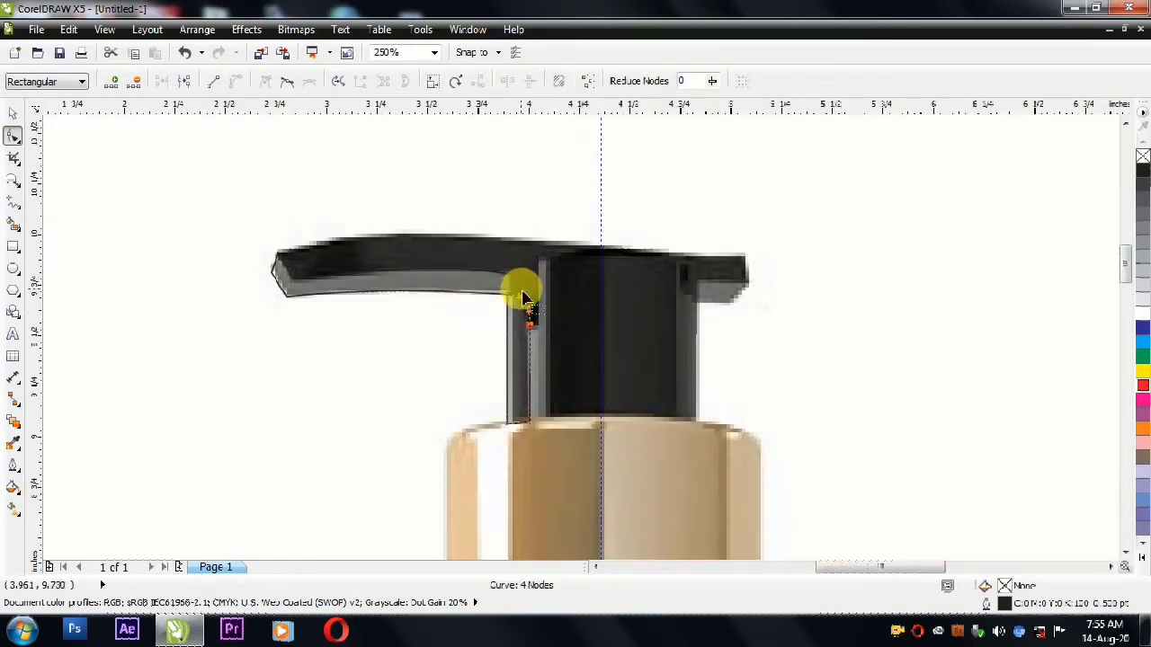
# - Draw a tall narrow rectangle and a shorter adjoining one over the grey highlight near the stem's left edge and weld them
pyautogui.click(13, 246)
pyautogui.moveTo(550, 259); pyautogui.dragTo(540, 424)
pyautogui.moveTo(539, 326); pyautogui.dragTo(529, 424)
pyautogui.click(13, 114)
pyautogui.keyDown('shift'); pyautogui.click(546, 281); pyautogui.keyUp('shift')
pyautogui.click(491, 83)
pyautogui.scroll(1, 514, 361)
pyautogui.moveTo(575, 308); pyautogui.dragTo(615, 309)
pyautogui.keyDown('shift'); pyautogui.click(518, 345); pyautogui.keyUp('shift')
pyautogui.click(258, 320)
pyautogui.scroll(-1, 621, 289)
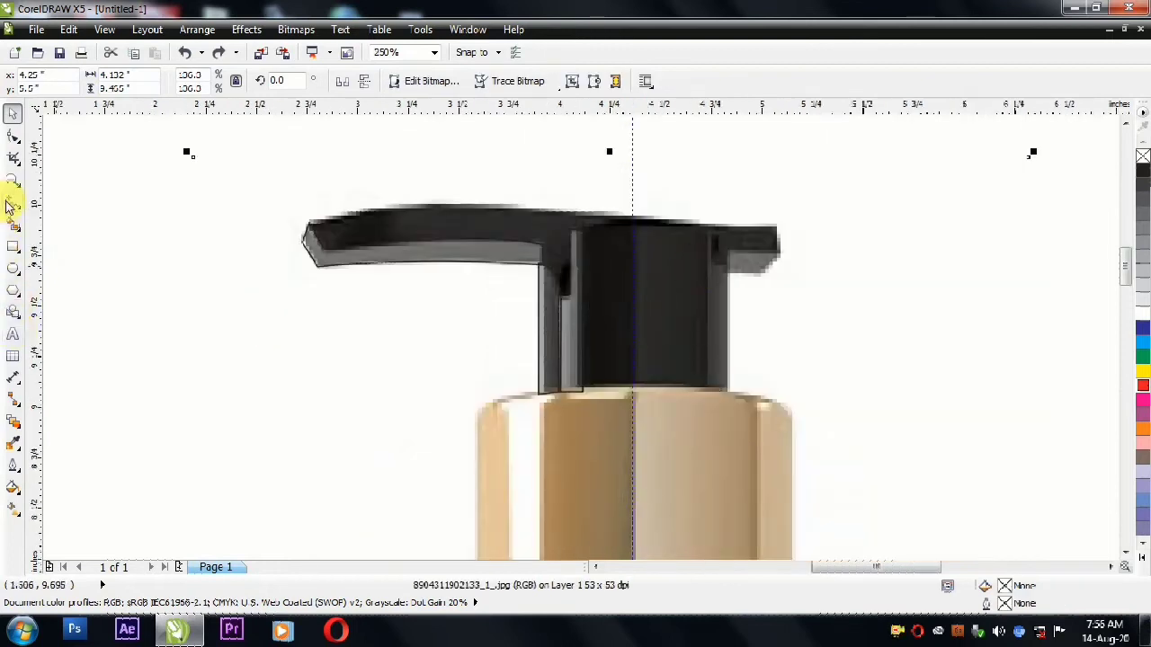
# - Draw one rectangle over the right half of the dark stem and a narrower one over the grey strip at its right edge
pyautogui.scroll(-1, 435, 200)
pyautogui.scroll(1, 562, 212)
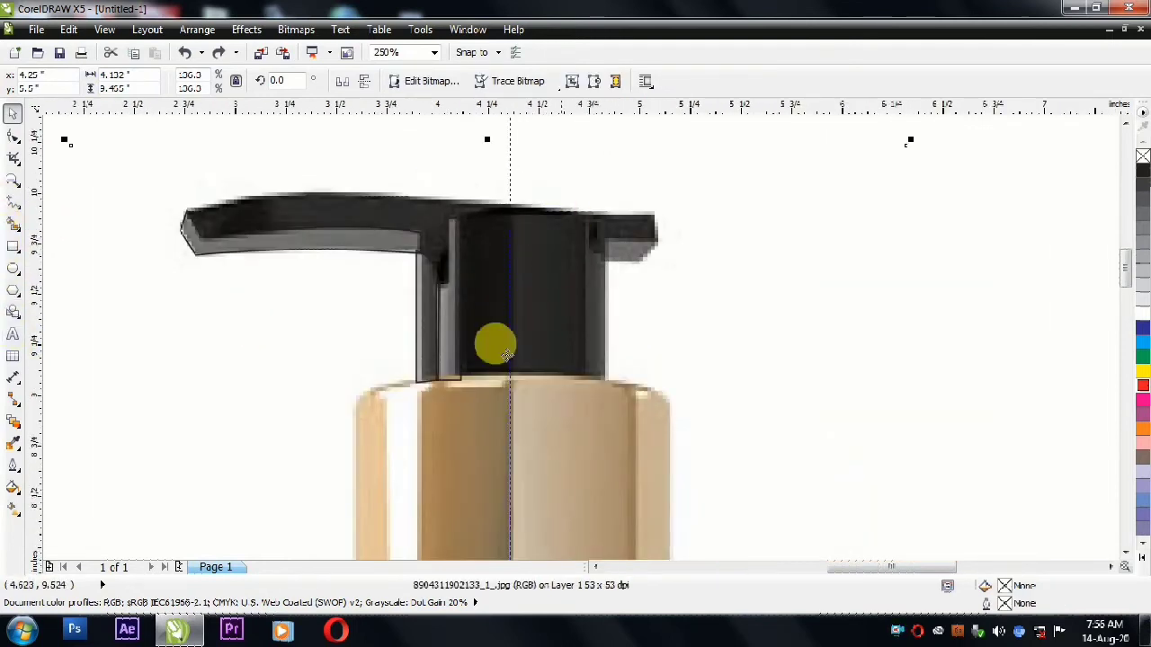
pyautogui.click(13, 244)
pyautogui.moveTo(511, 186); pyautogui.dragTo(588, 385)
pyautogui.moveTo(585, 249); pyautogui.dragTo(614, 390)
# - Convert the narrow right-edge rectangle to curves and round its upper-right corner
pyautogui.click(812, 81)
pyautogui.scroll(2, 631, 256)
pyautogui.click(12, 135)
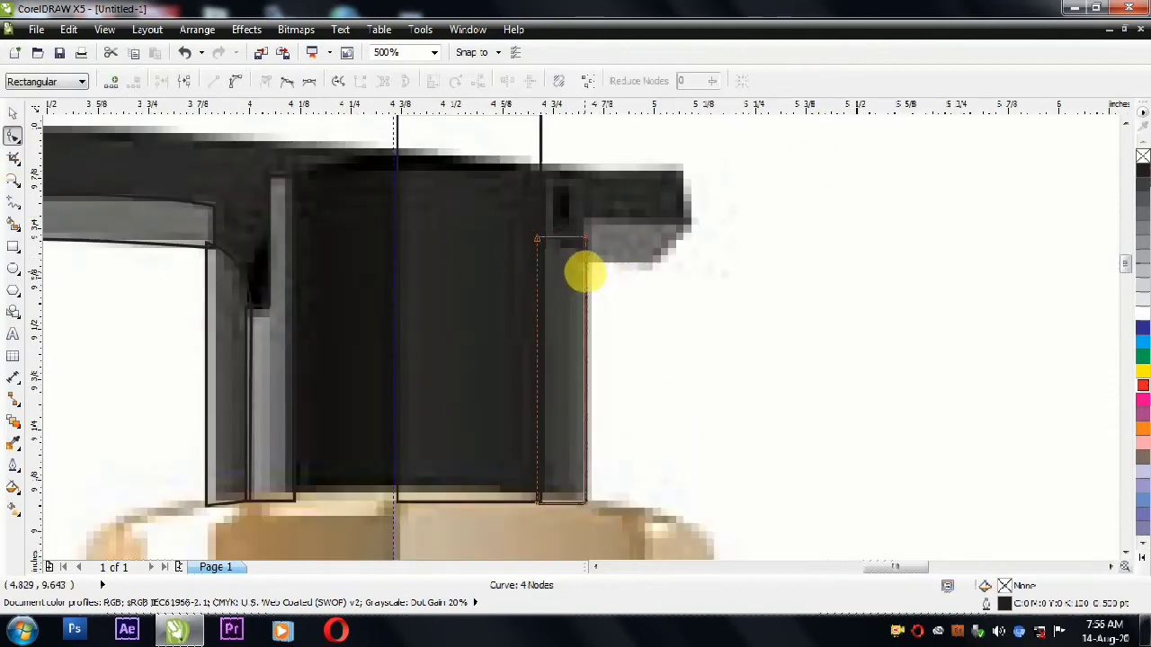
pyautogui.click(594, 253)
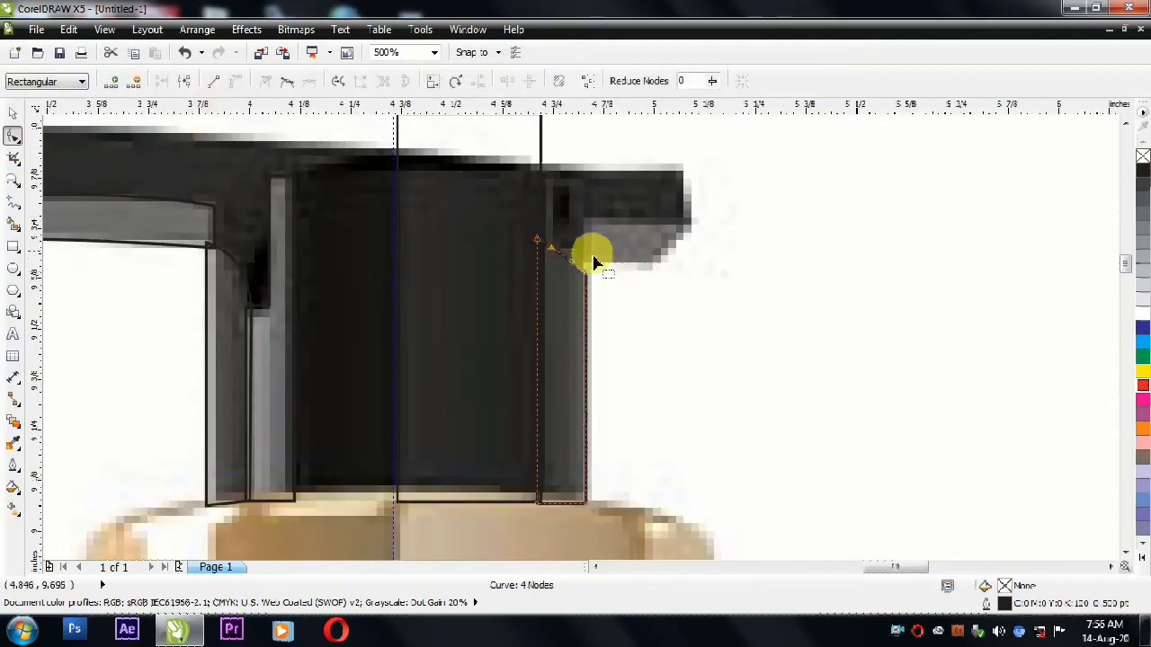
pyautogui.moveTo(568, 263); pyautogui.dragTo(630, 263)
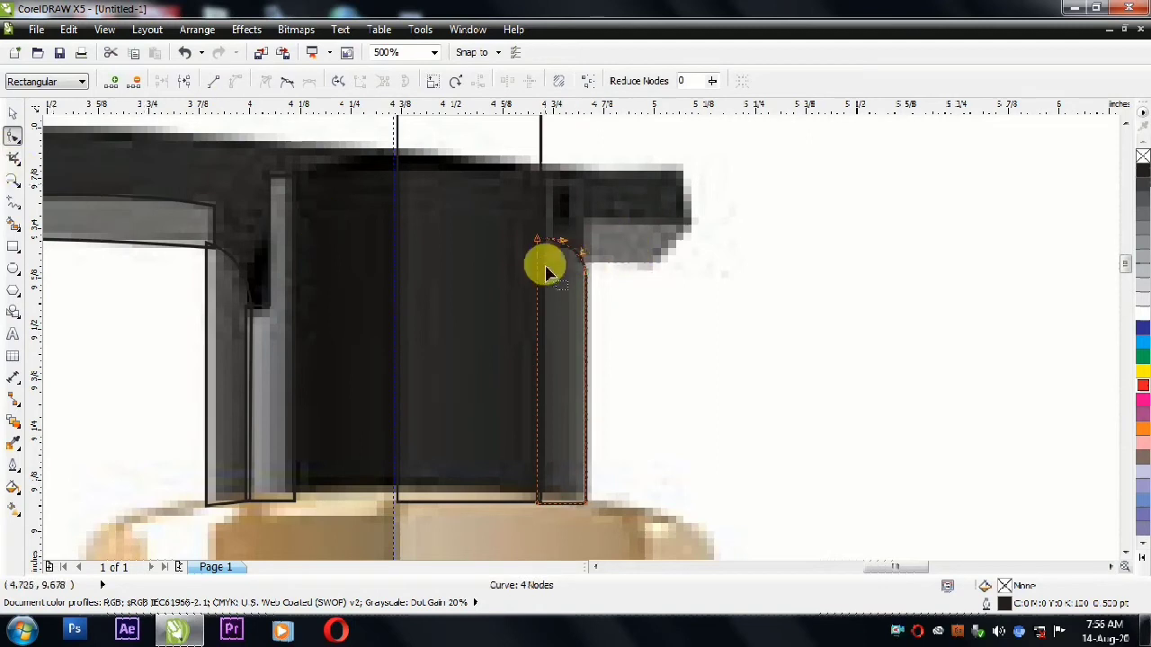
# - Draw a rectangle about 0.11 inches high over the grey underside of the pump's right tip and bevel its lower-right corner
pyautogui.click(13, 251)
pyautogui.moveTo(577, 212); pyautogui.dragTo(696, 267)
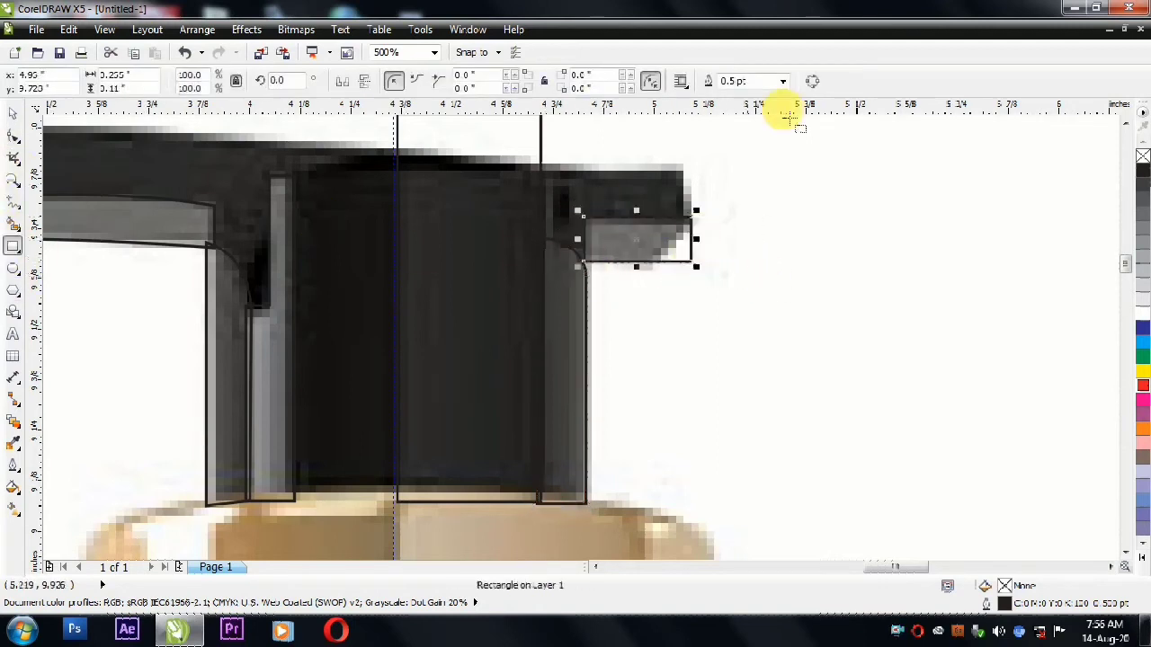
pyautogui.click(13, 133)
pyautogui.click(699, 256)
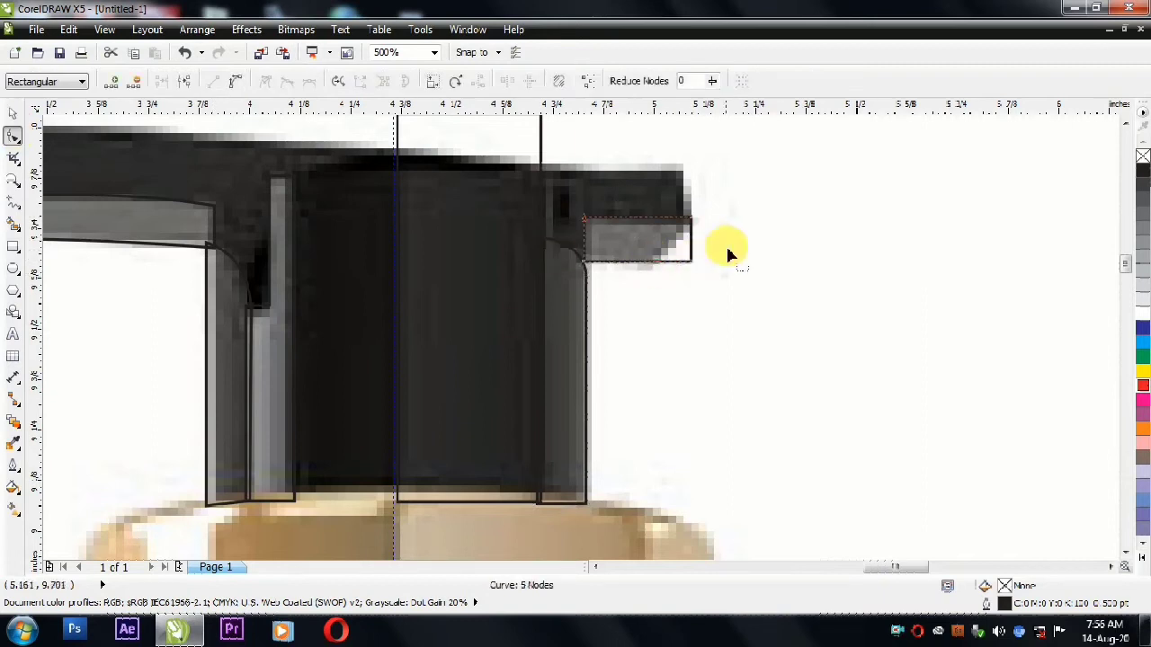
pyautogui.scroll(-2, 617, 249)
pyautogui.press('space')
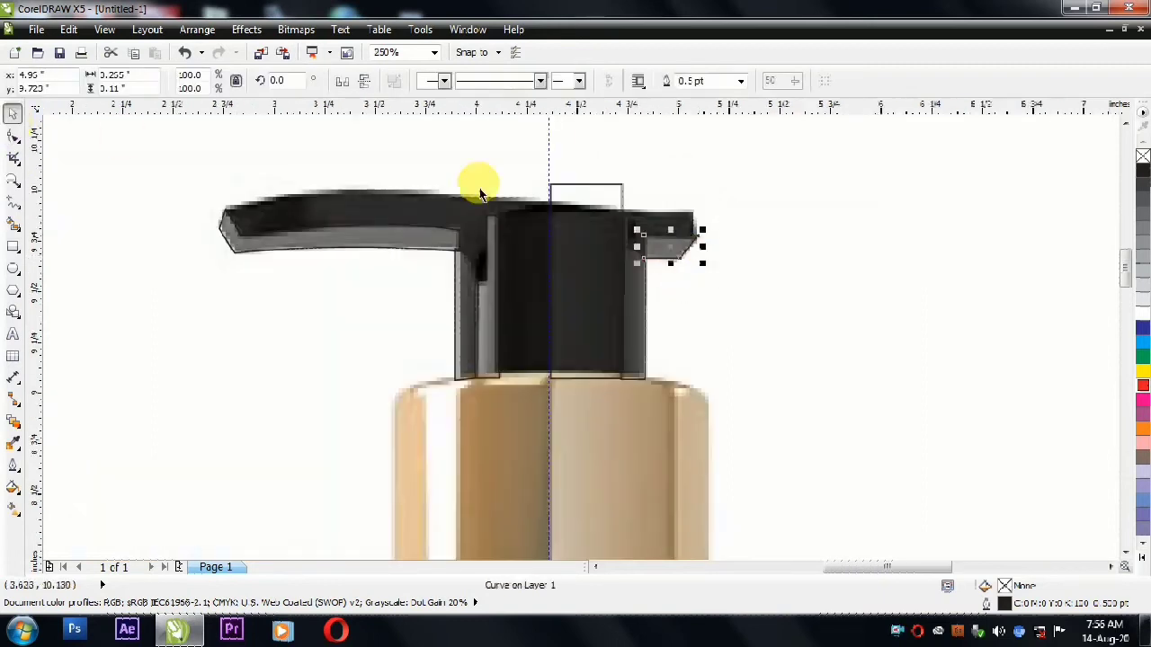
pyautogui.click(185, 146)
pyautogui.press('Escape')
# - Select all six highlight shapes on the pump, fill them with white and remove their outlines
pyautogui.scroll(-2, 265, 210)
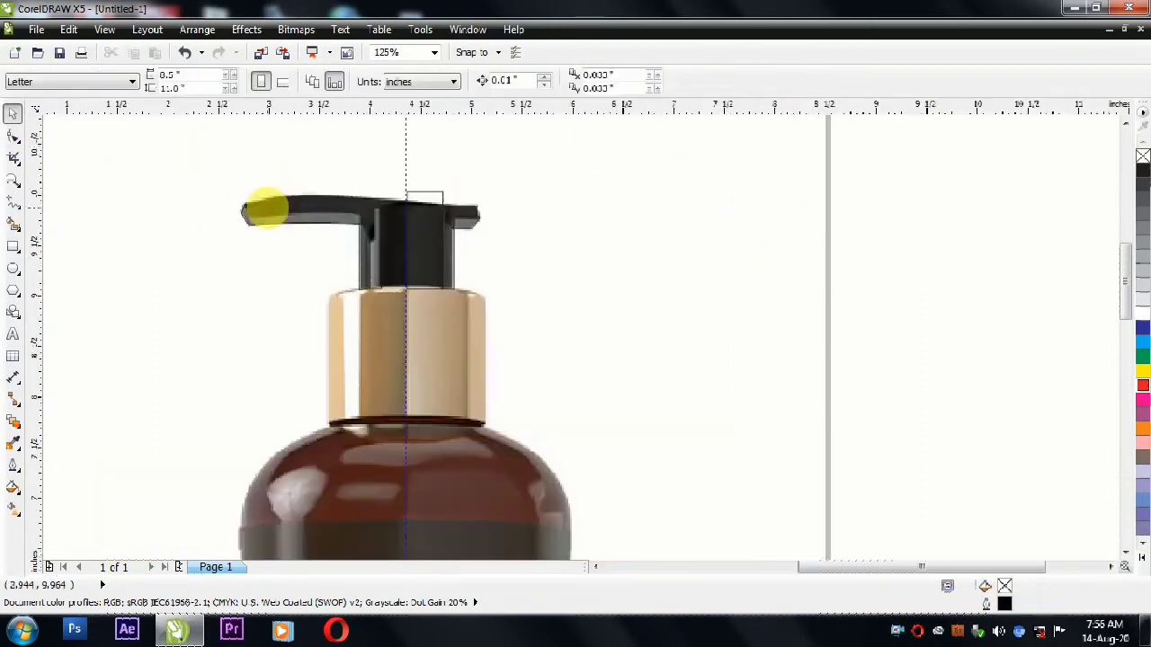
pyautogui.moveTo(574, 139)
pyautogui.mouseDown()
pyautogui.moveTo(252, 324)
pyautogui.moveTo(215, 311)
pyautogui.mouseUp()
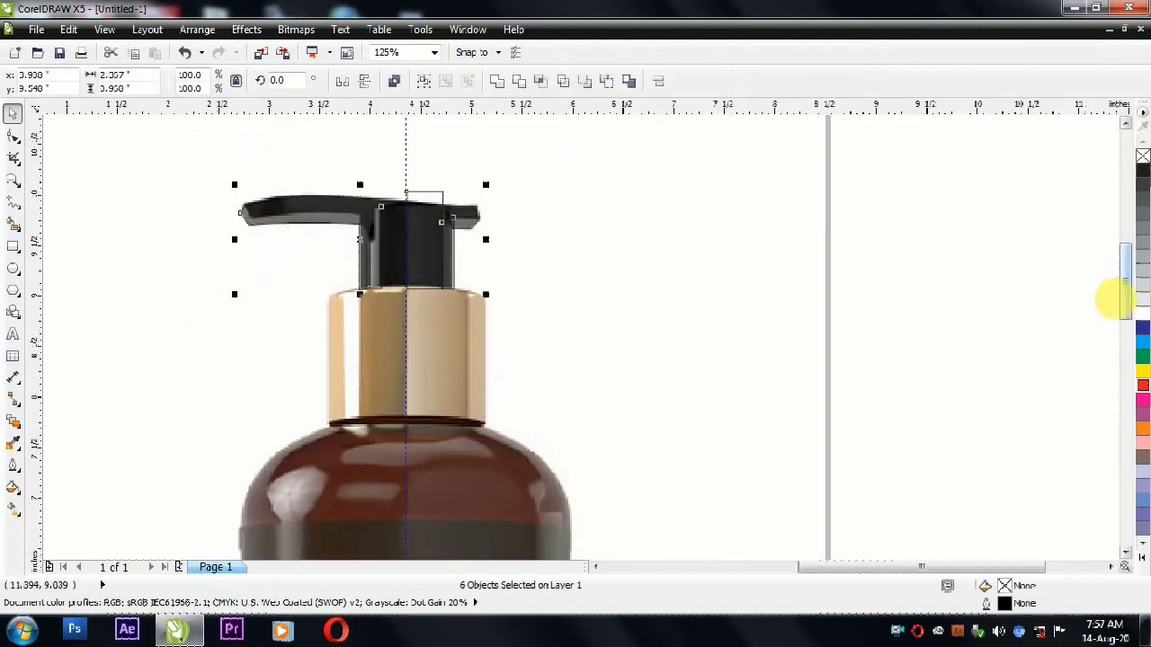
pyautogui.click(1142, 322)
pyautogui.click(1143, 159)
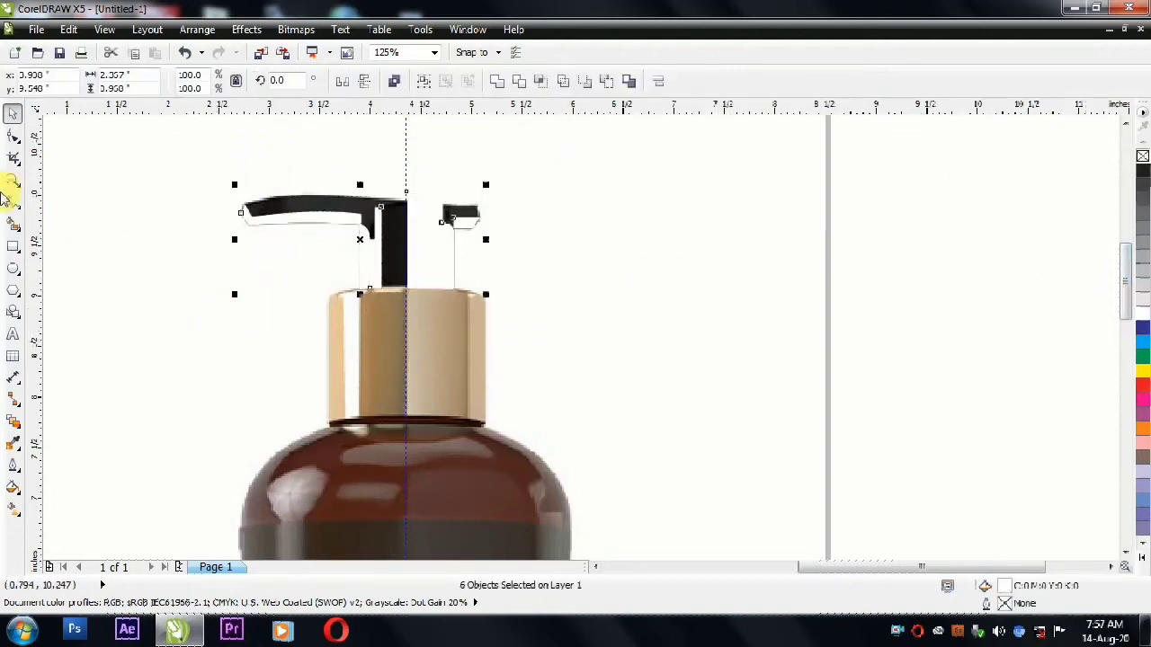
# - Apply a uniform transparency of 50 to the six white highlight shapes
pyautogui.click(13, 443)
pyautogui.click(82, 532)
pyautogui.click(79, 82)
pyautogui.click(54, 101)
pyautogui.scroll(-1, 997, 359)
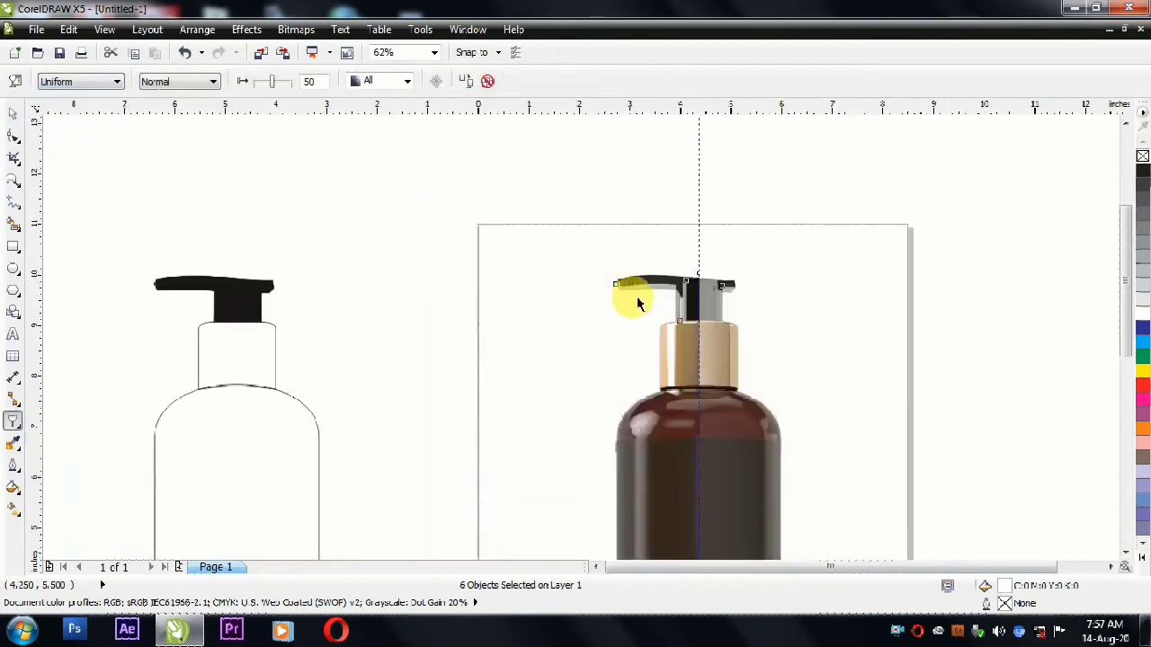
pyautogui.scroll(1, 629, 292)
pyautogui.scroll(-1, 853, 324)
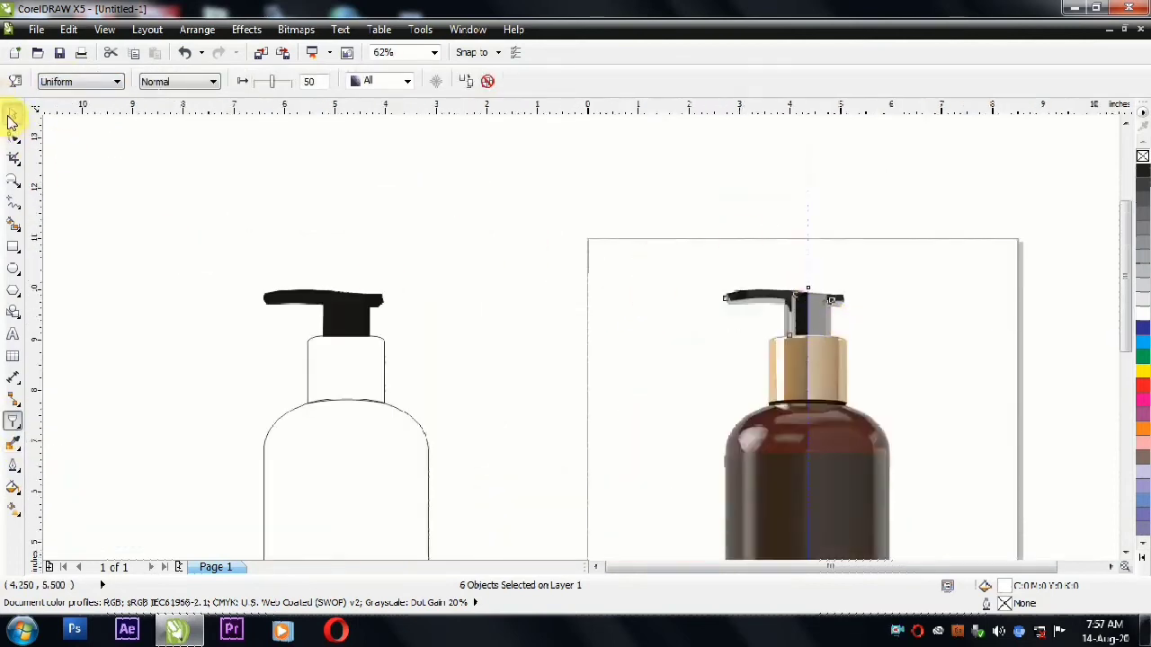
# - Place the translucent highlight shapes inside the black pump shape as a PowerClip, aligned with its spout and stem
pyautogui.click(12, 115)
pyautogui.moveTo(829, 326)
pyautogui.mouseDown()
pyautogui.moveTo(373, 325)
pyautogui.moveTo(377, 314)
pyautogui.mouseUp()
pyautogui.click(419, 431)
pyautogui.scroll(1, 296, 269)
pyautogui.scroll(1, 290, 398)
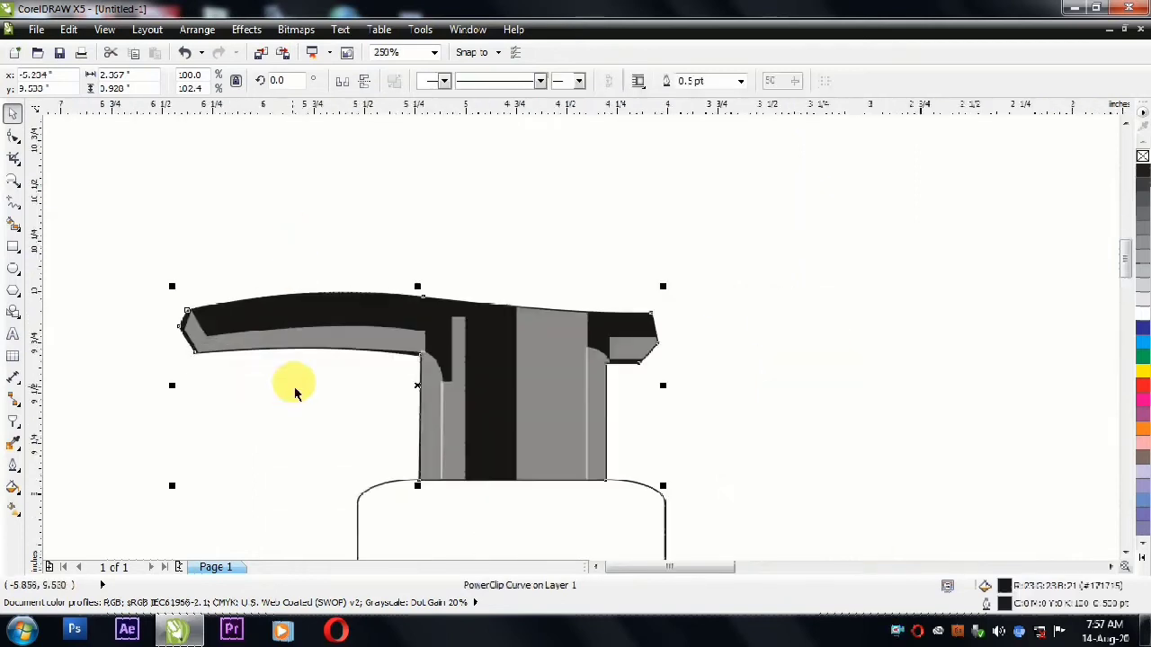
# - Shift all six highlight shapes inside the pump's PowerClip slightly to the left
pyautogui.keyDown('ctrl'); pyautogui.click(247, 336); pyautogui.keyUp('ctrl')
pyautogui.hotkey('ctrl', 'a')
pyautogui.moveTo(344, 378); pyautogui.dragTo(374, 352)
pyautogui.keyDown('ctrl'); pyautogui.click(522, 223); pyautogui.keyUp('ctrl')
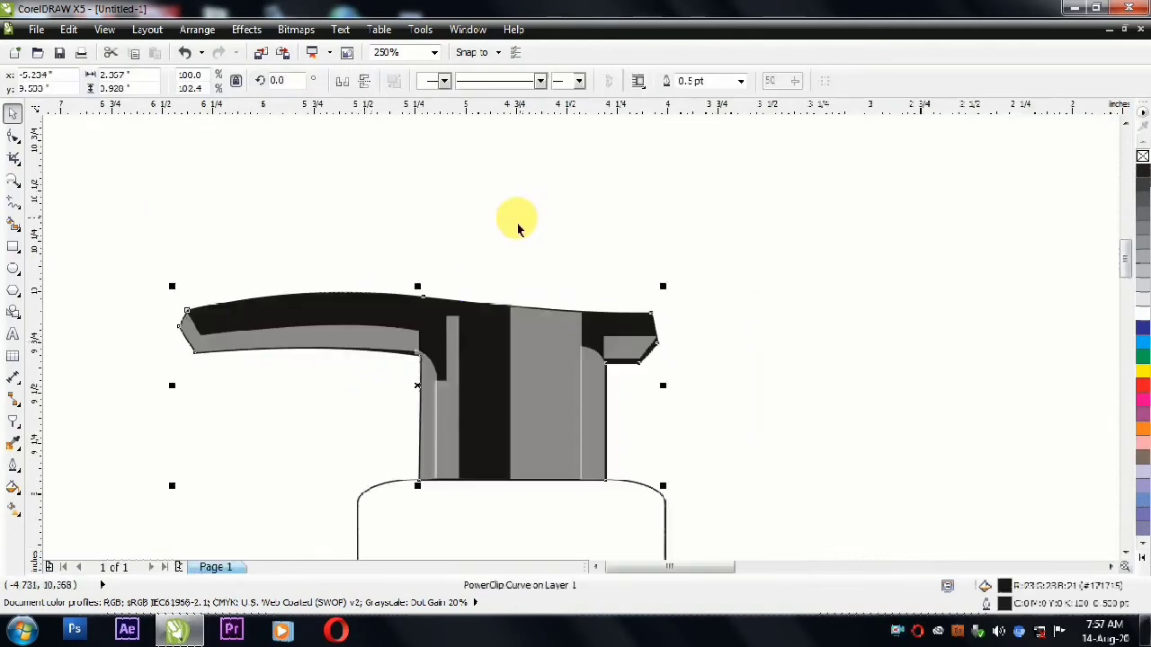
# - Reshape the highlight under the pump's right tip inside the PowerClip so its corner nodes reach the black outline
pyautogui.click(611, 212)
pyautogui.click(341, 337)
pyautogui.keyDown('ctrl'); pyautogui.click(343, 336); pyautogui.keyUp('ctrl')
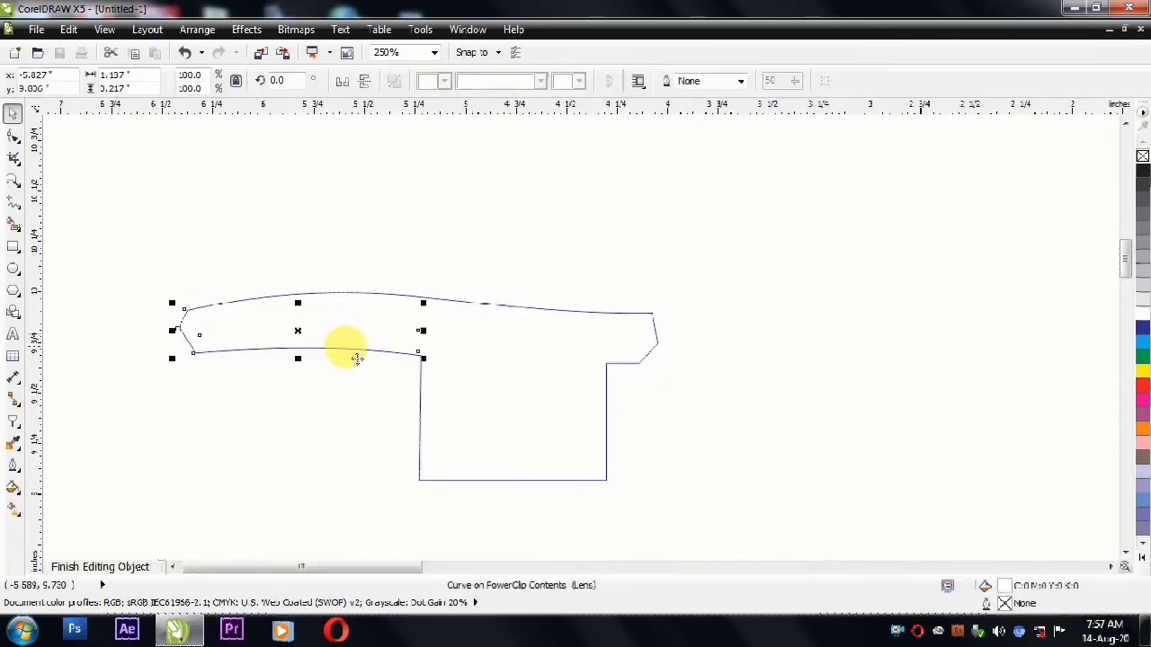
pyautogui.click(13, 137)
pyautogui.click(418, 359)
pyautogui.click(634, 360)
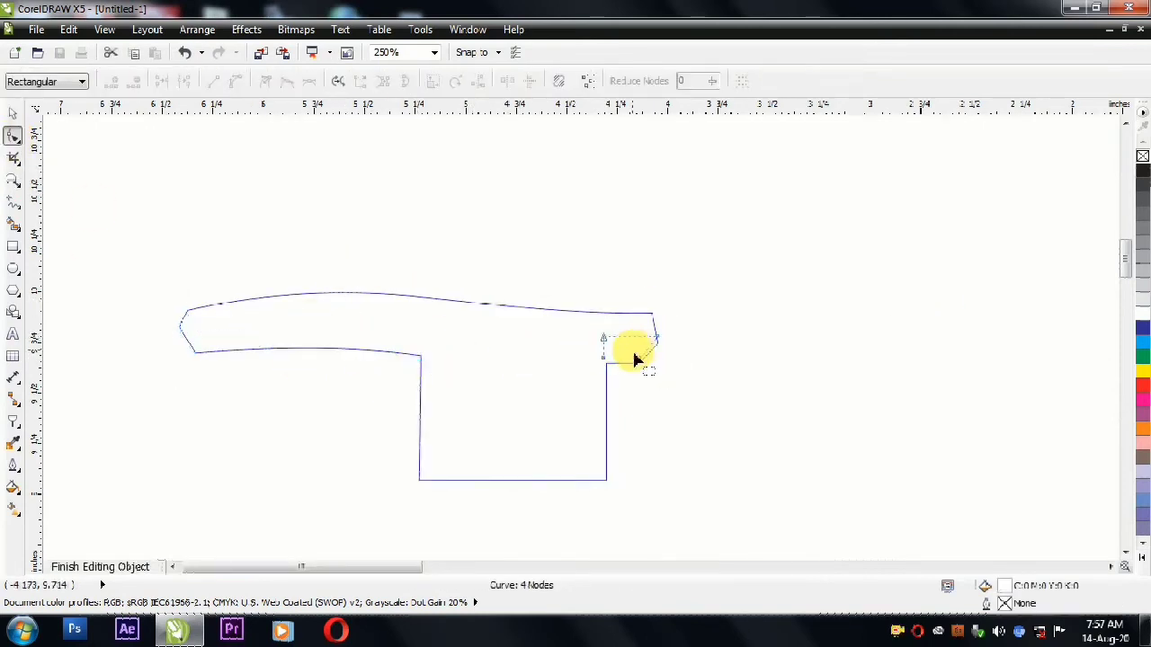
pyautogui.moveTo(647, 380); pyautogui.dragTo(666, 346)
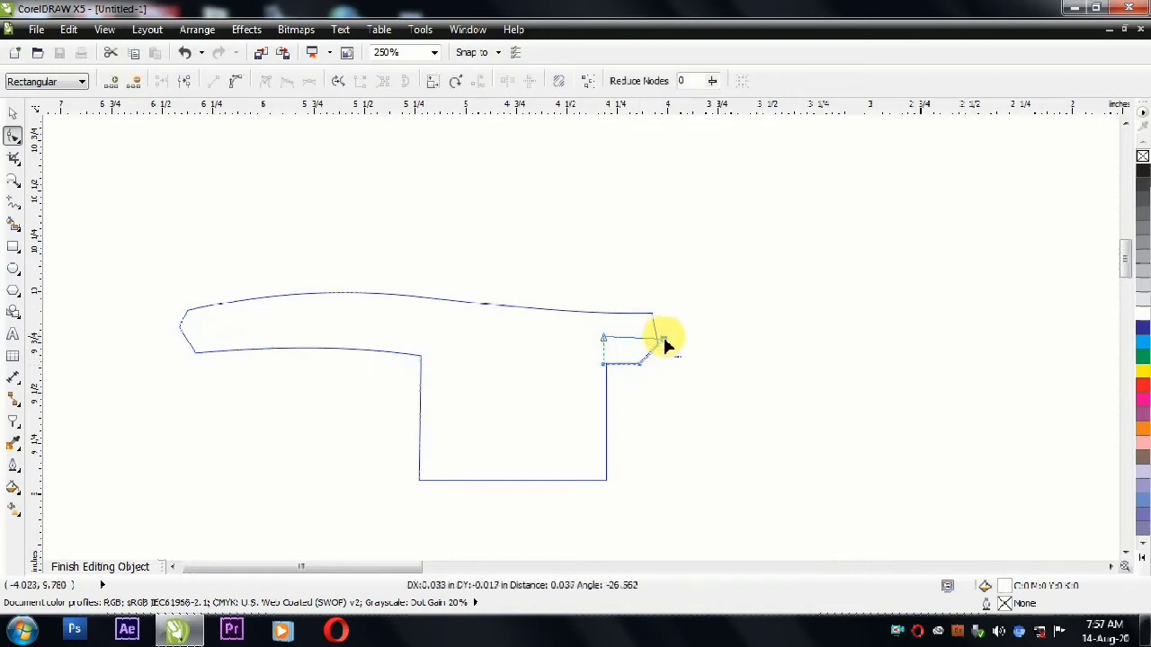
pyautogui.click(15, 113)
pyautogui.keyDown('ctrl'); pyautogui.click(690, 257); pyautogui.keyUp('ctrl')
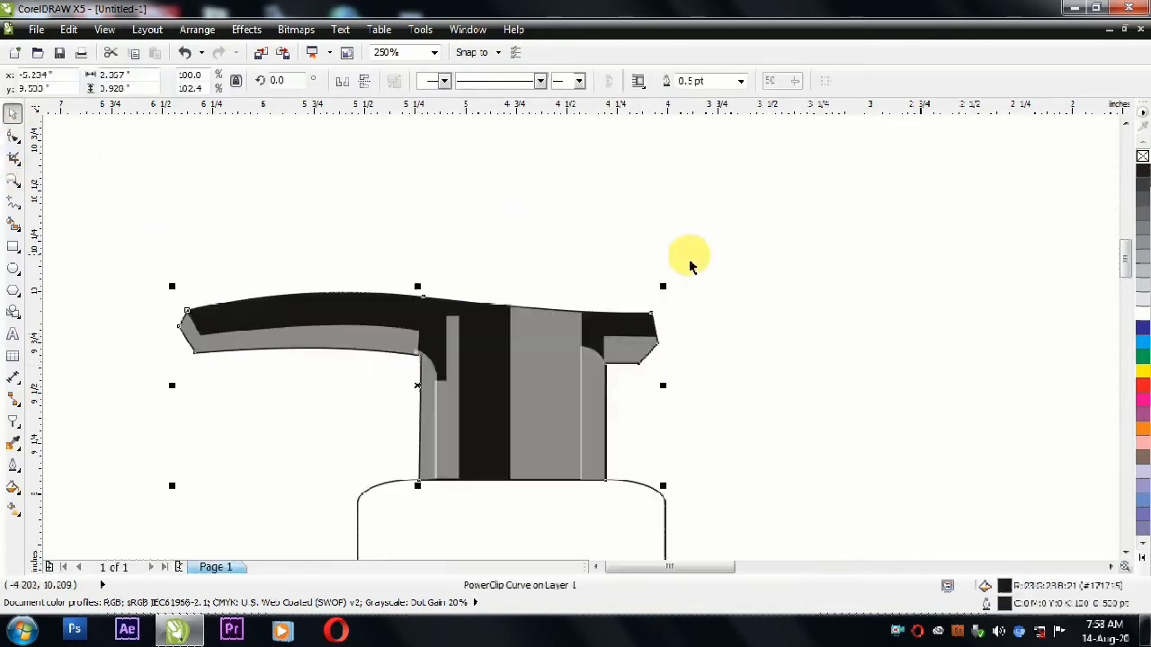
# - Shift the notched stem strip slightly right and the wide stem rectangle slightly left to remove their overlaps with neighbouring highlights
pyautogui.keyDown('ctrl'); pyautogui.click(453, 404); pyautogui.keyUp('ctrl')
pyautogui.click(453, 412)
pyautogui.keyDown('ctrl'); pyautogui.click(496, 257); pyautogui.keyUp('ctrl')
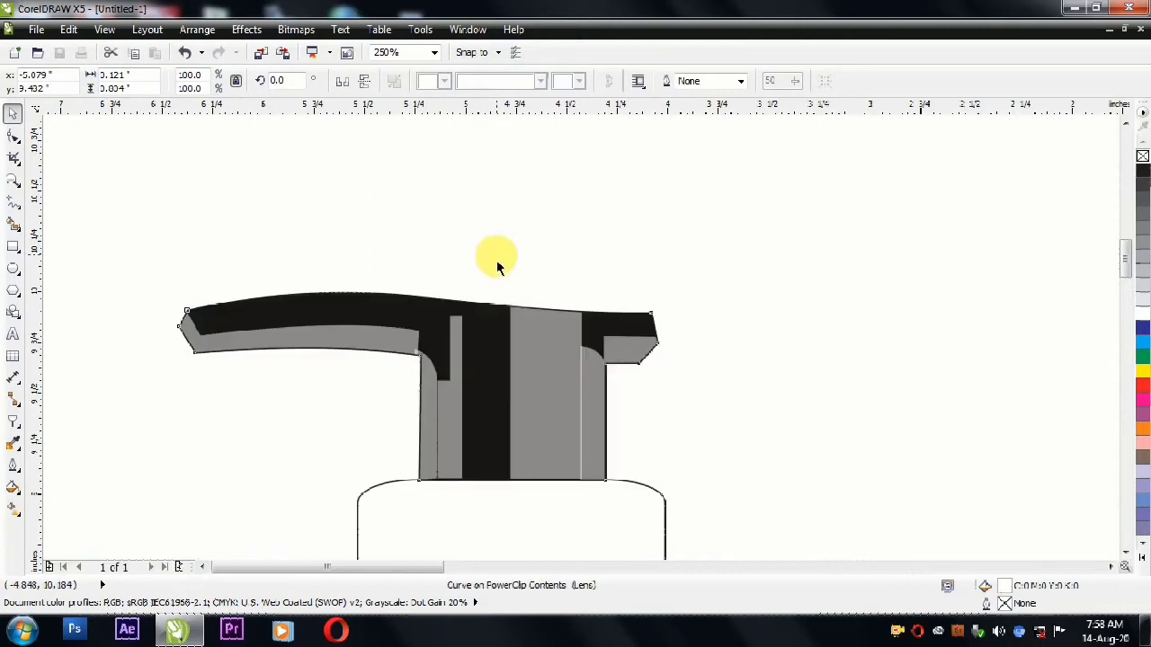
pyautogui.keyDown('ctrl'); pyautogui.click(555, 399); pyautogui.keyUp('ctrl')
pyautogui.keyDown('ctrl'); pyautogui.click(580, 201); pyautogui.keyUp('ctrl')
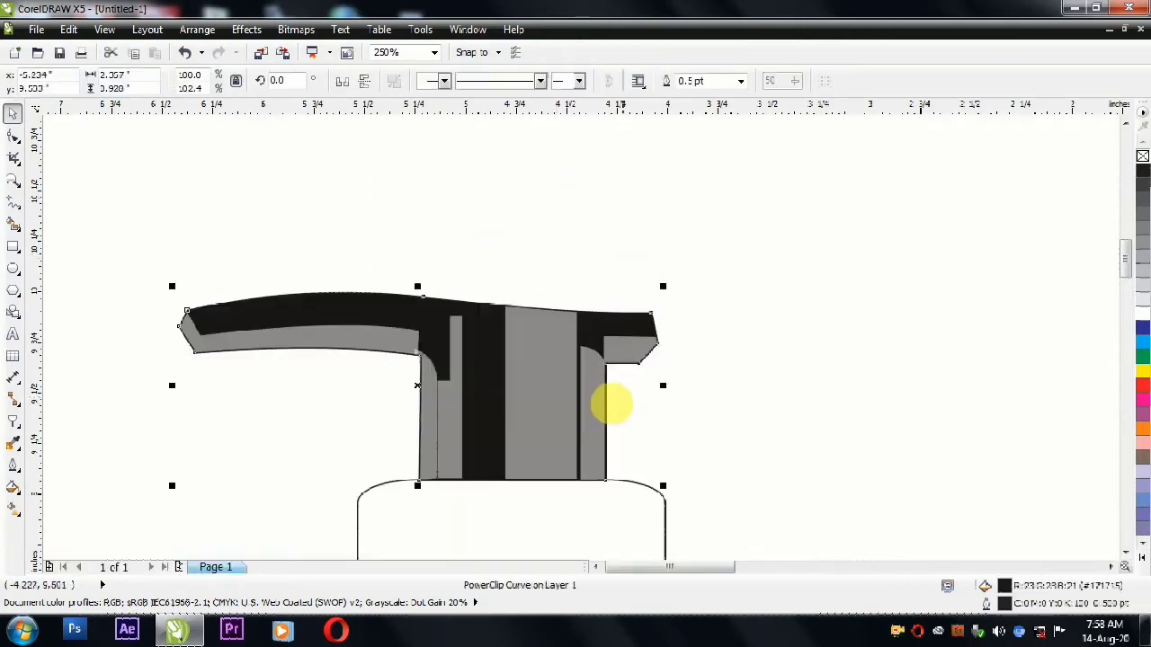
pyautogui.click(573, 264)
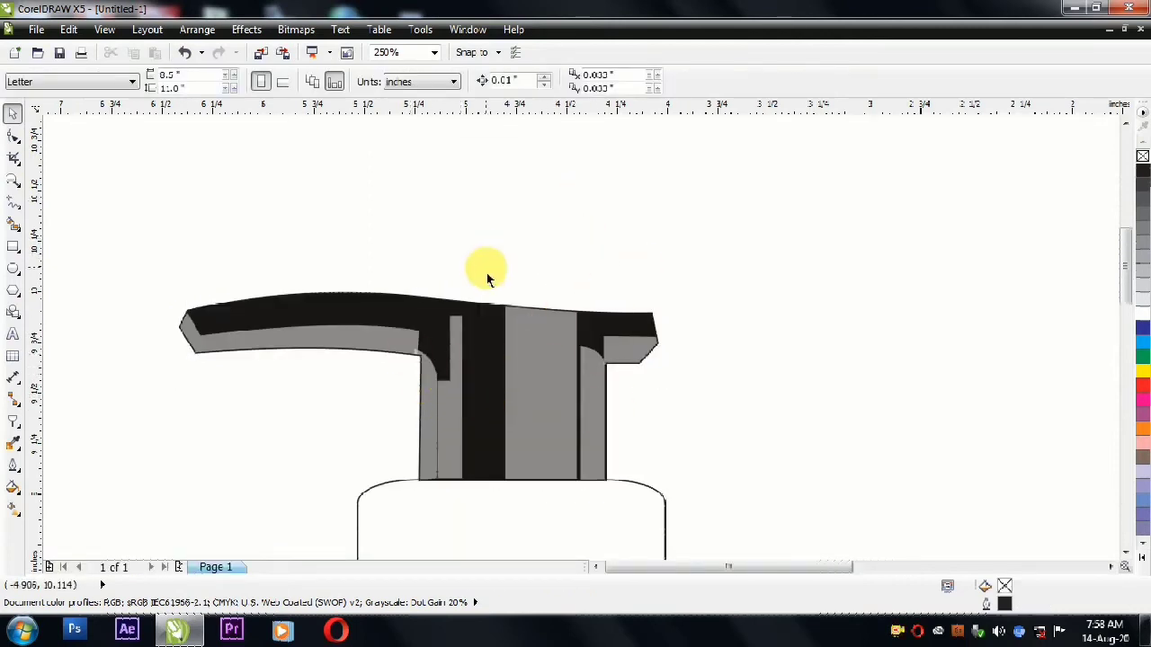
# - Compare the stem with the bottle photo and set the left-edge stem highlight's uniform transparency to 80
pyautogui.scroll(-4, 485, 272)
pyautogui.scroll(2, 974, 306)
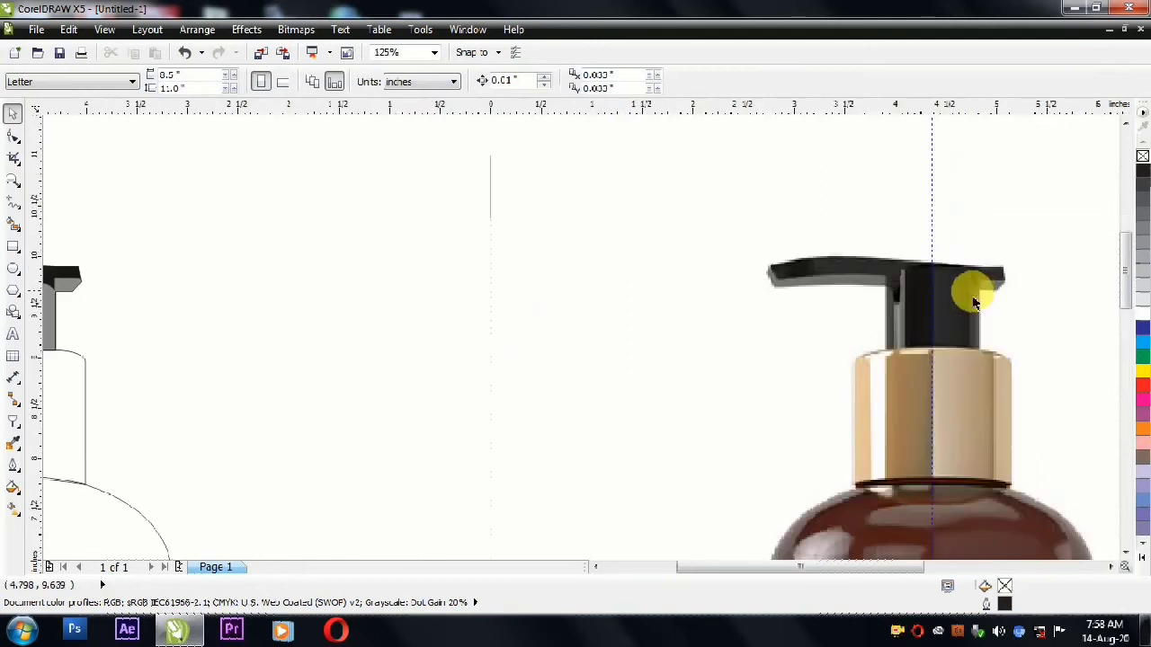
pyautogui.scroll(-2, 971, 293)
pyautogui.scroll(4, 598, 329)
pyautogui.keyDown('ctrl'); pyautogui.click(585, 360); pyautogui.keyUp('ctrl')
pyautogui.click(13, 420)
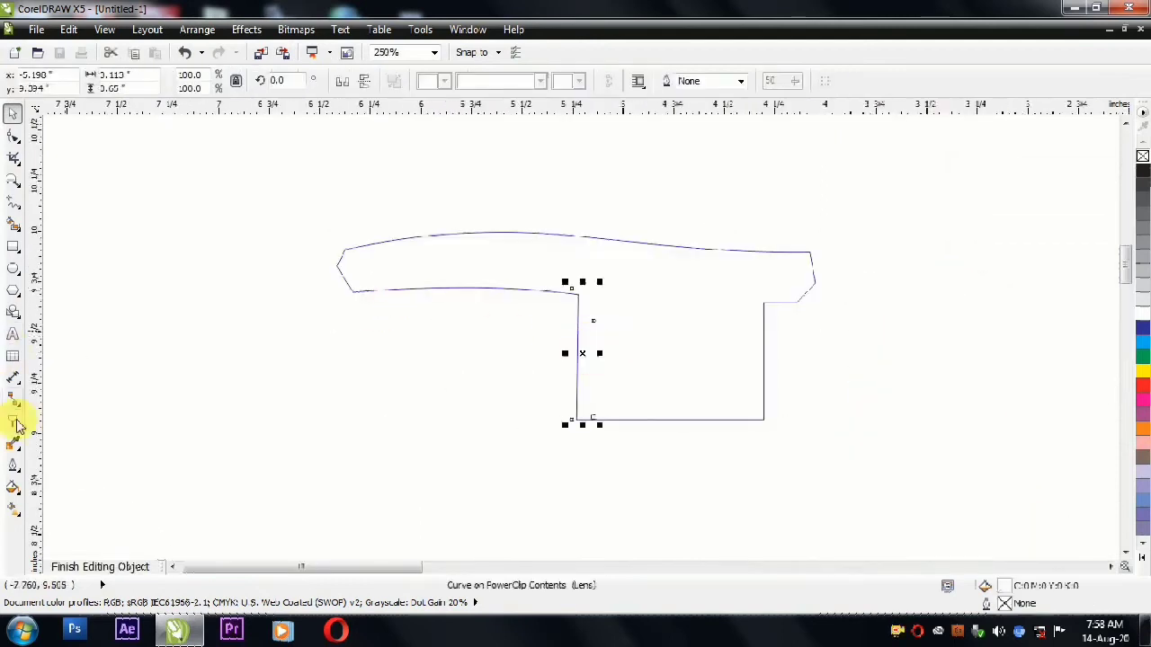
pyautogui.press('Return')
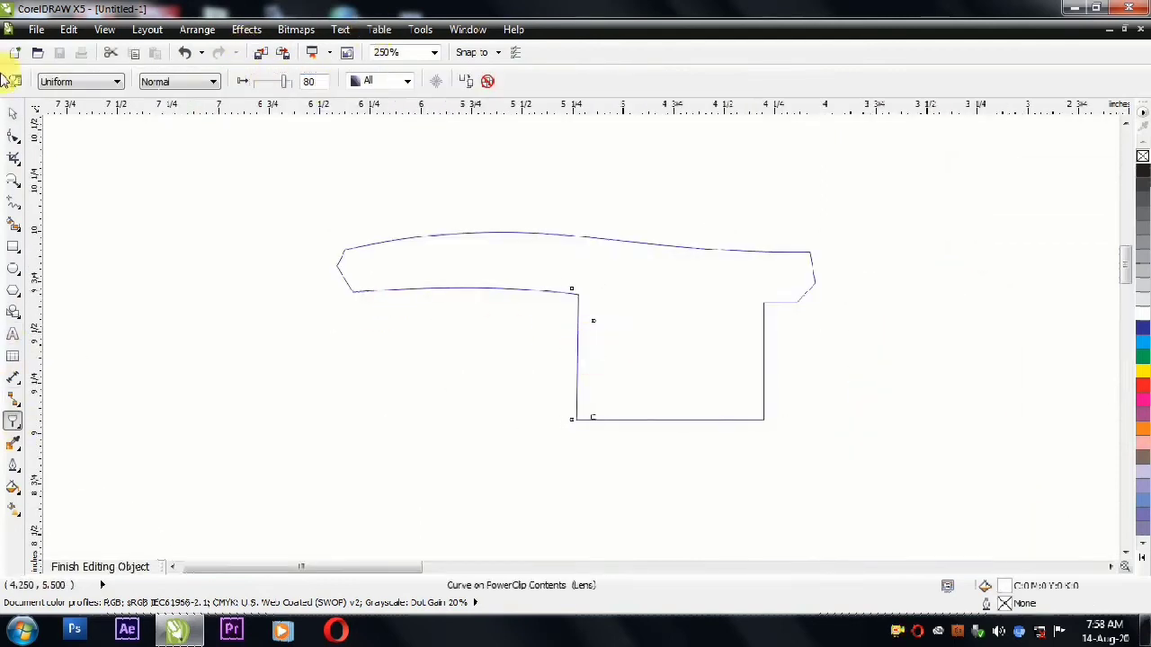
pyautogui.click(13, 115)
pyautogui.keyDown('ctrl'); pyautogui.click(248, 165); pyautogui.keyUp('ctrl')
# - Set the wide stem rectangle's uniform transparency to 90 inside the PowerClip
pyautogui.keyDown('ctrl'); pyautogui.click(709, 339); pyautogui.keyUp('ctrl')
pyautogui.click(709, 349)
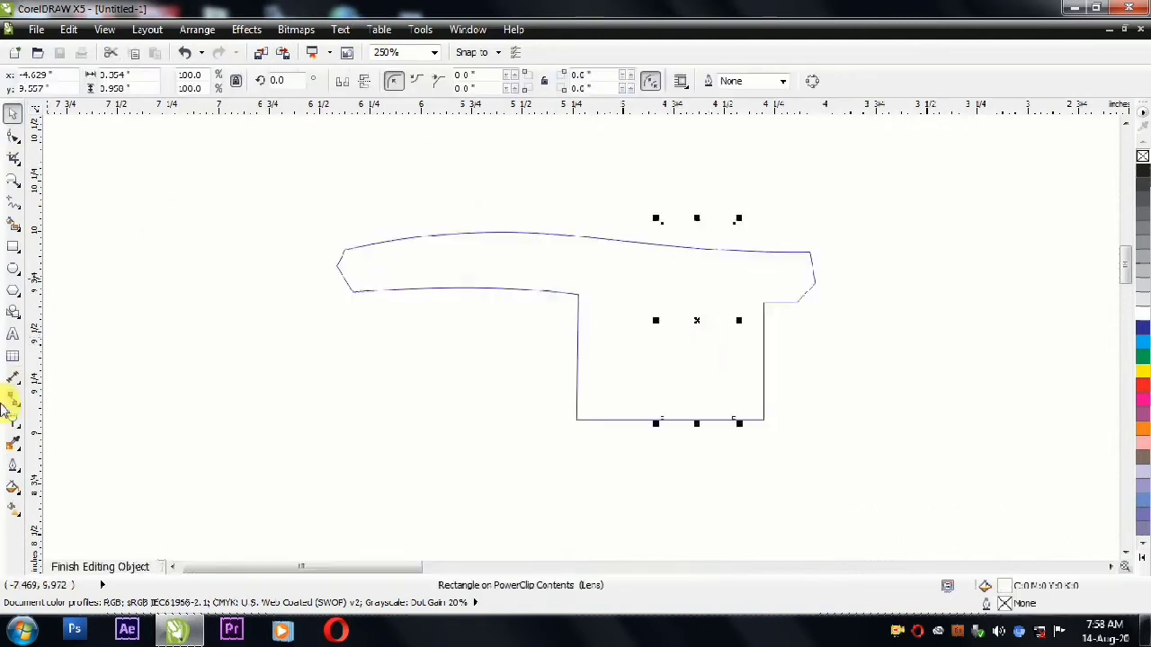
pyautogui.click(13, 420)
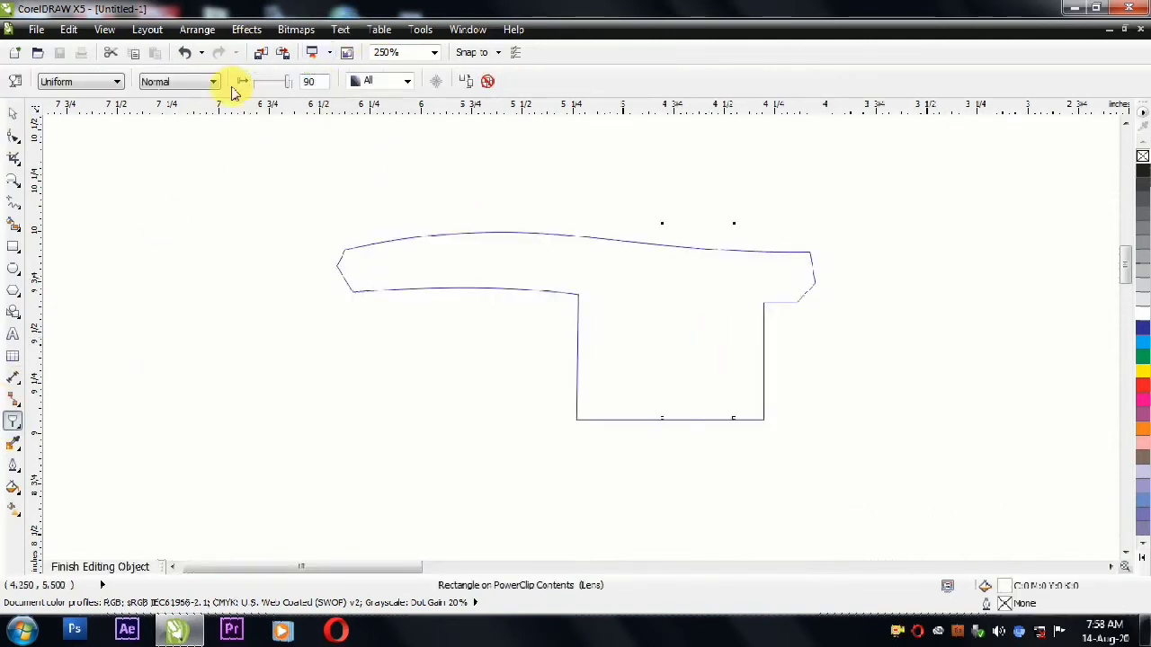
pyautogui.click(191, 216)
pyautogui.click(12, 114)
pyautogui.keyDown('ctrl'); pyautogui.click(202, 187); pyautogui.keyUp('ctrl')
pyautogui.scroll(-1, 254, 186)
# - Increase the uniform transparency of the right-edge stem highlight inside the PowerClip
pyautogui.scroll(-1, 490, 238)
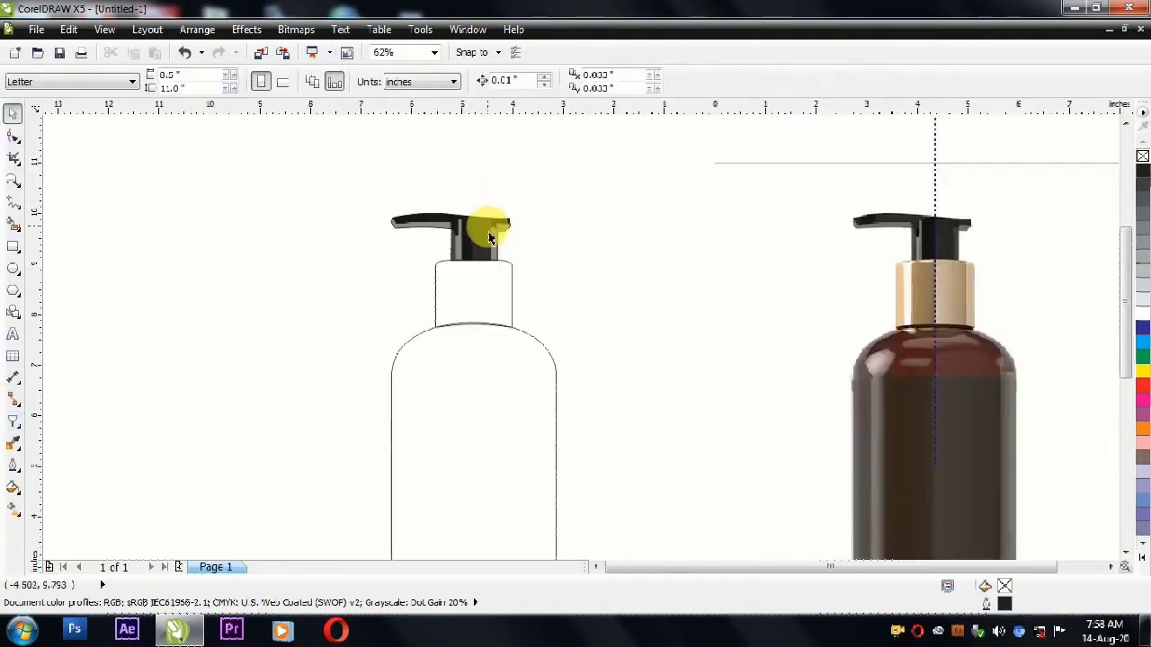
pyautogui.scroll(1, 971, 240)
pyautogui.scroll(-1, 956, 236)
pyautogui.scroll(1, 480, 239)
pyautogui.click(518, 270)
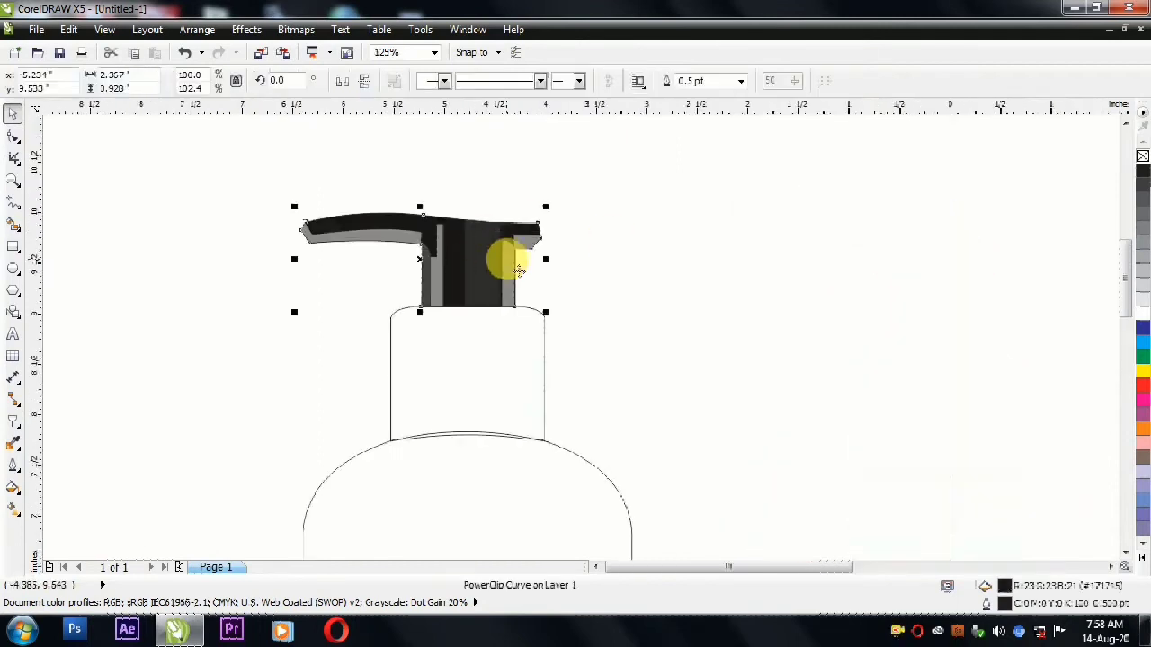
pyautogui.keyDown('ctrl'); pyautogui.click(518, 270); pyautogui.keyUp('ctrl')
pyautogui.click(13, 420)
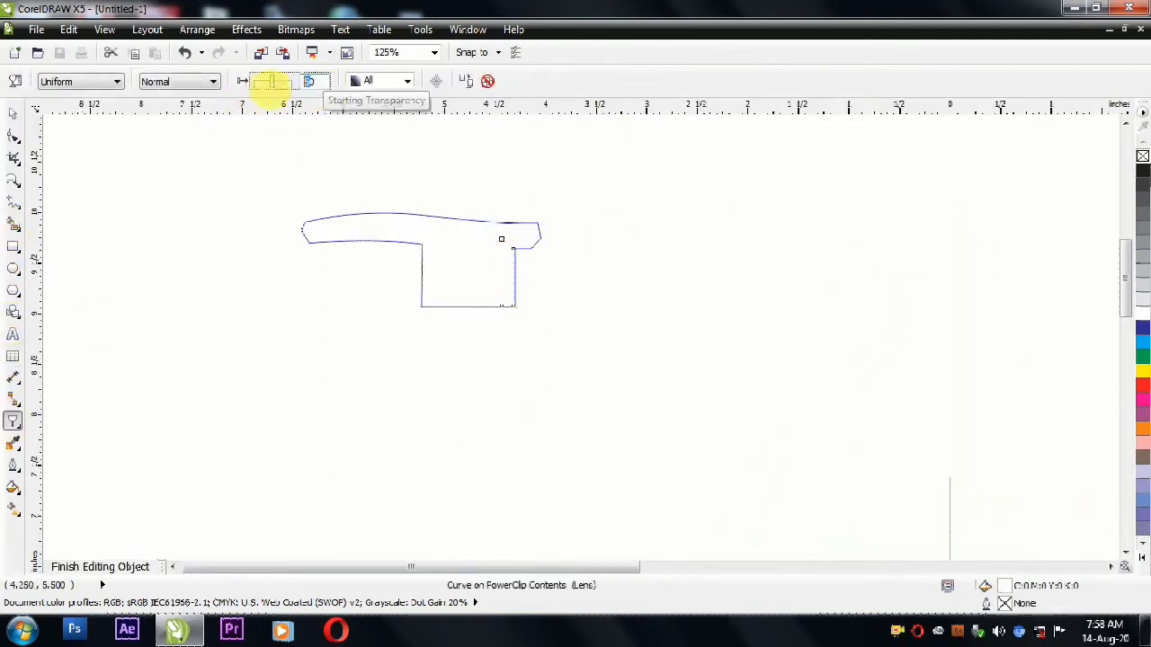
pyautogui.click(12, 112)
# - Reposition the wide stem rectangle beside the right-edge stem highlight inside the PowerClip
pyautogui.click(513, 308)
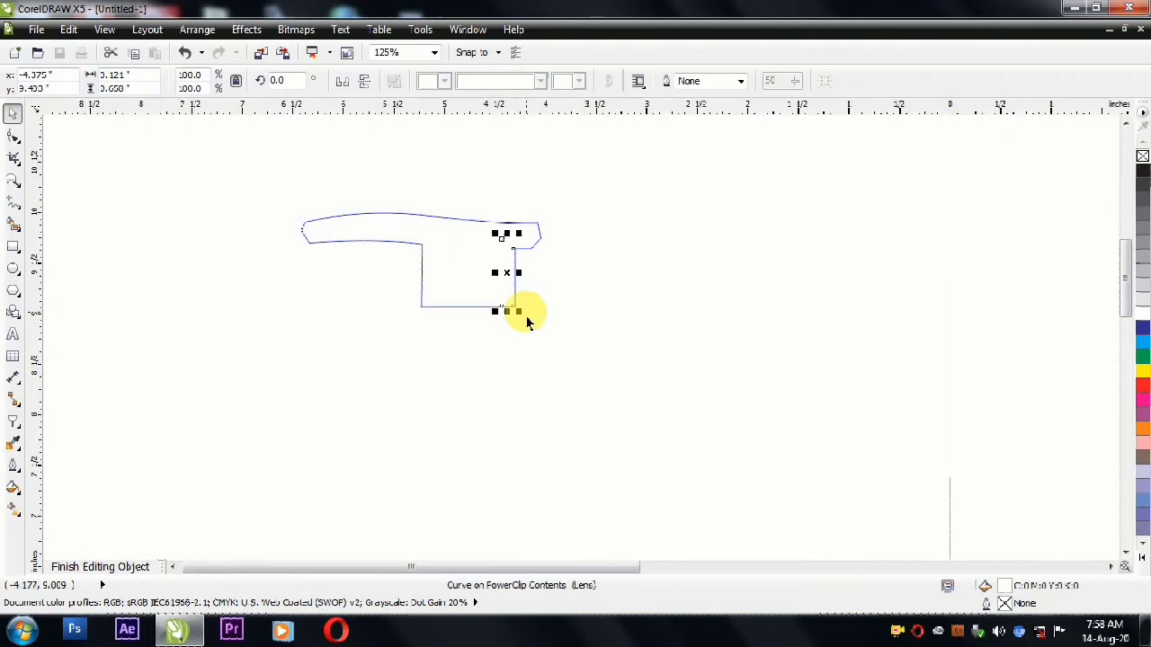
pyautogui.scroll(1, 498, 310)
pyautogui.moveTo(488, 300); pyautogui.dragTo(467, 307)
pyautogui.keyDown('ctrl'); pyautogui.click(547, 185); pyautogui.keyUp('ctrl')
pyautogui.keyDown('ctrl'); pyautogui.click(464, 305); pyautogui.keyUp('ctrl')
pyautogui.click(460, 308)
pyautogui.keyDown('ctrl'); pyautogui.click(565, 144); pyautogui.keyUp('ctrl')
pyautogui.keyDown('ctrl'); pyautogui.click(433, 325); pyautogui.keyUp('ctrl')
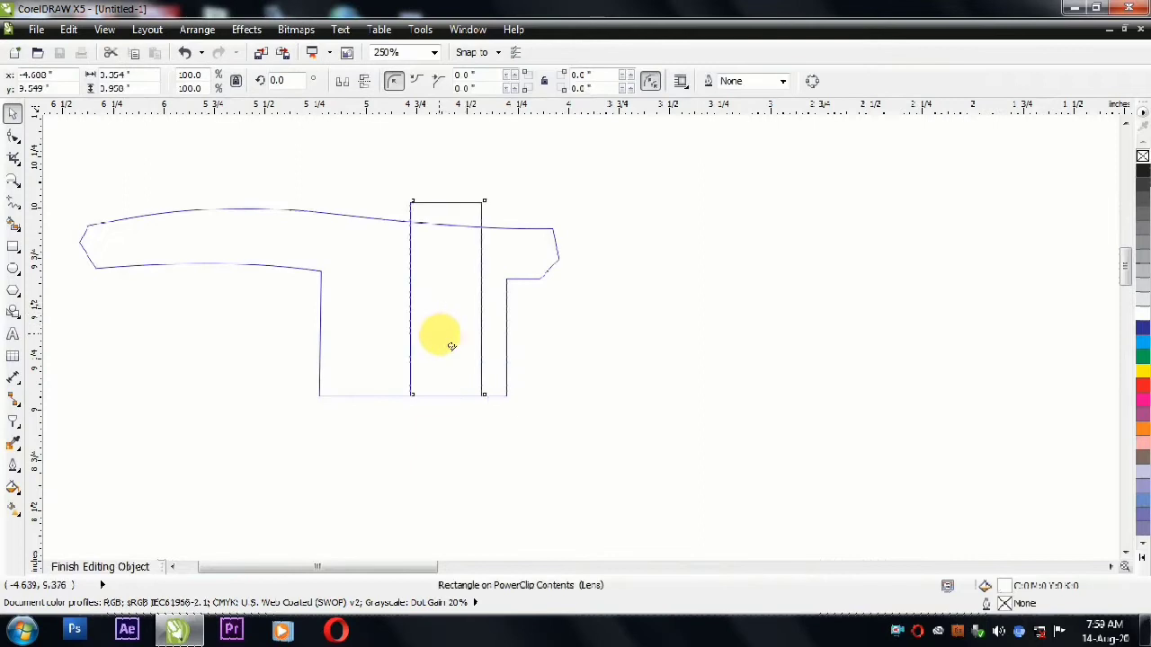
pyautogui.press('Delete')
pyautogui.keyDown('ctrl'); pyautogui.click(547, 147); pyautogui.keyUp('ctrl')
# - Fill all six highlight shapes inside the pump's PowerClip with yellow
pyautogui.keyDown('ctrl'); pyautogui.click(436, 307); pyautogui.keyUp('ctrl')
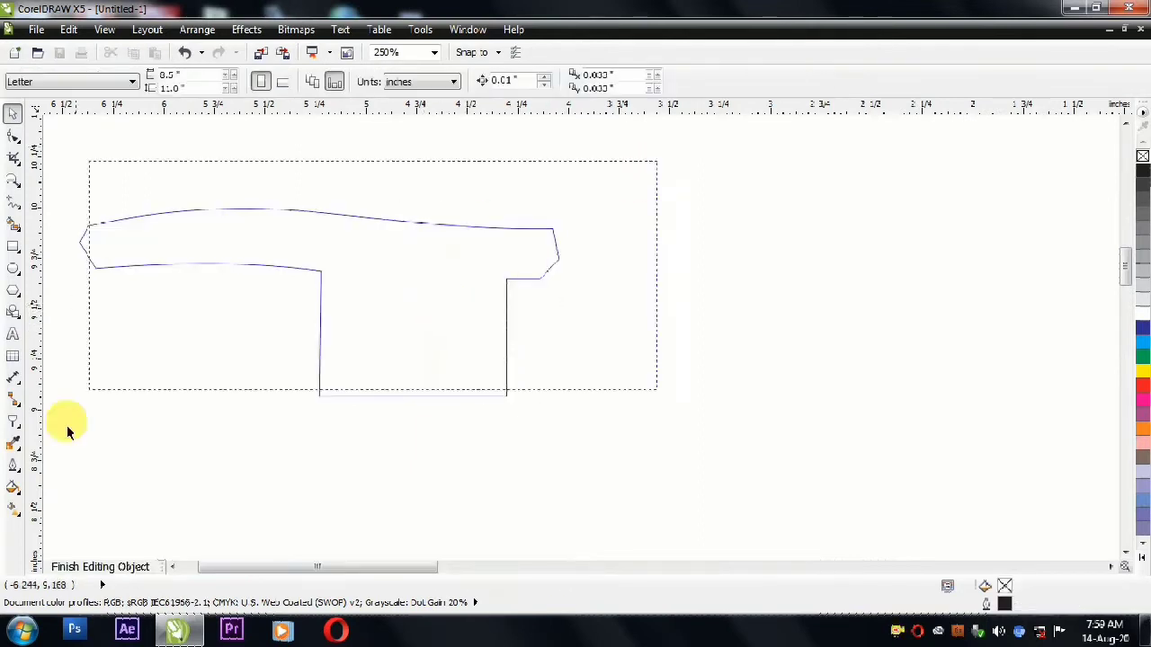
pyautogui.moveTo(643, 155); pyautogui.dragTo(34, 438)
pyautogui.click(1142, 372)
pyautogui.click(841, 374)
# - Nudge the wide stem rectangle right until it meets the right-edge stem highlight
pyautogui.scroll(2, 593, 316)
pyautogui.click(512, 356)
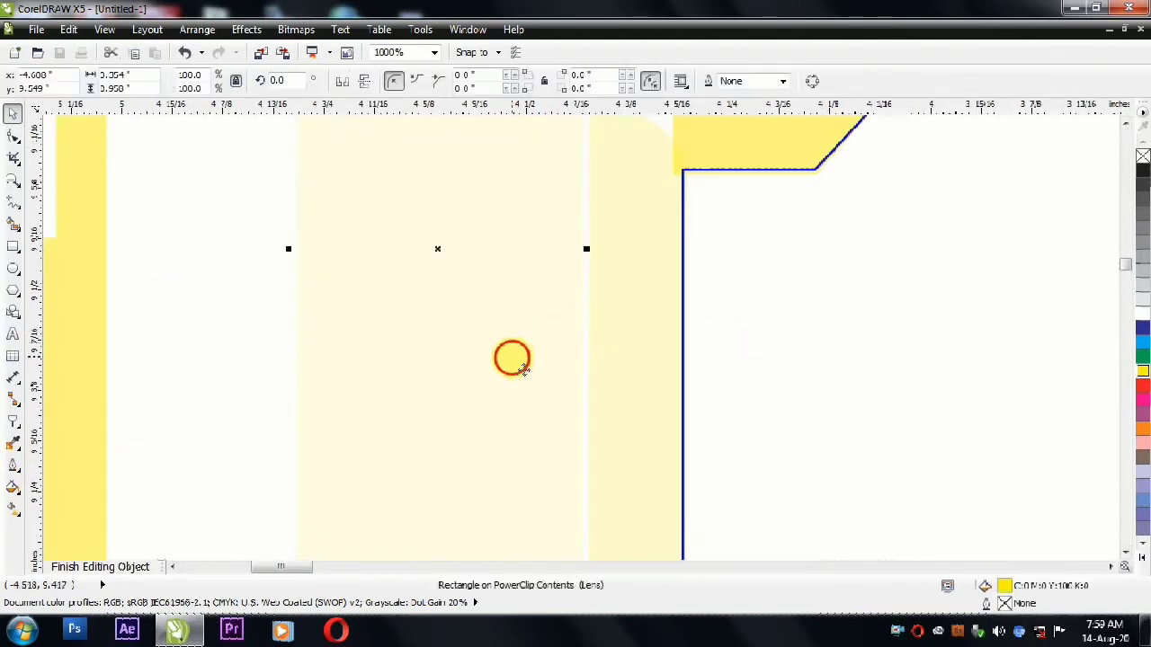
pyautogui.click(814, 329)
# - Move the highlight under the pump's right tip slightly right so its inner edge lines up with the stem's side
pyautogui.scroll(-2, 764, 341)
pyautogui.scroll(2, 762, 296)
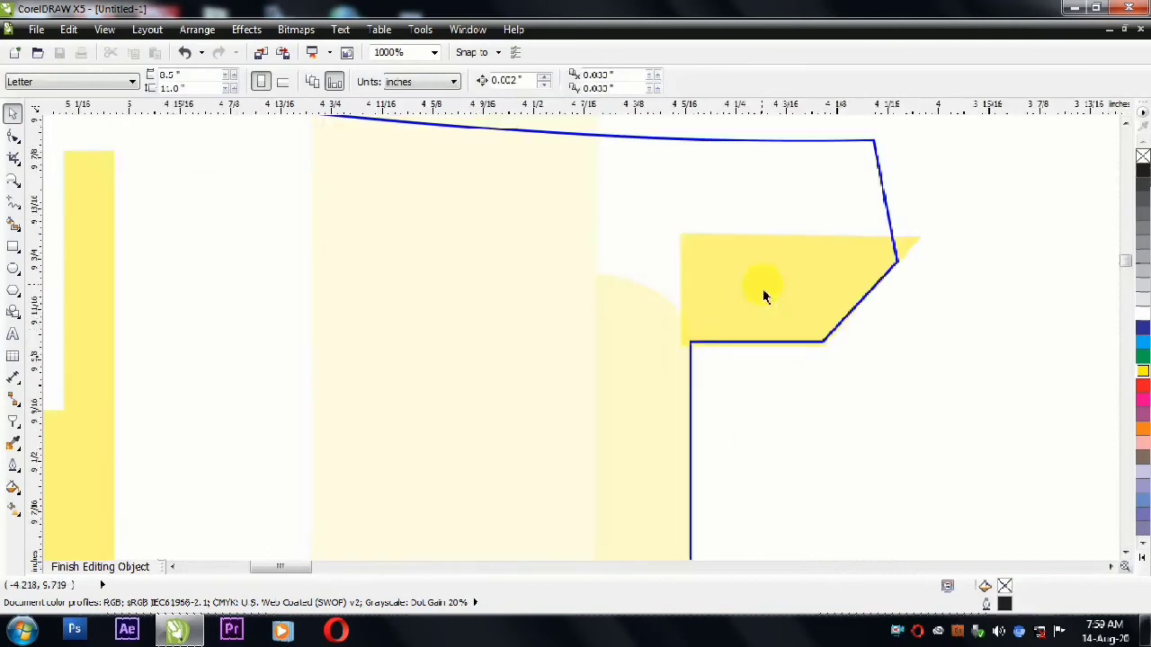
pyautogui.click(676, 293)
pyautogui.moveTo(675, 291); pyautogui.dragTo(686, 294)
pyautogui.click(777, 388)
pyautogui.scroll(-3, 779, 391)
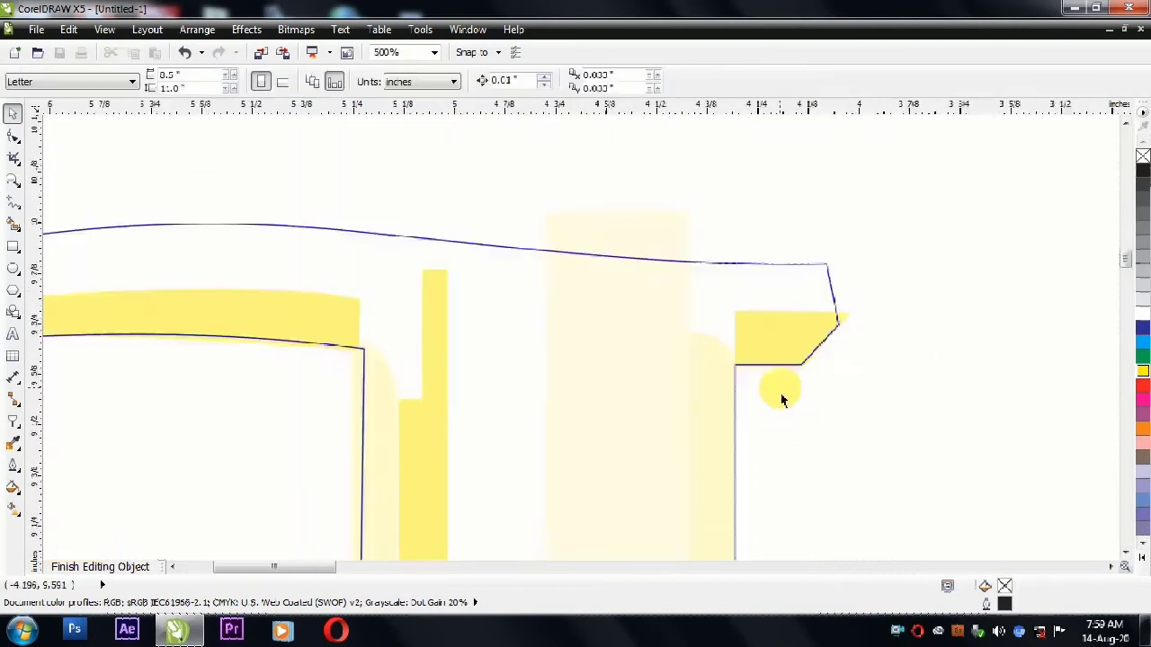
# - Close the gap between the left-edge highlight and the notched strip, and stretch the strip down to the stem's base
pyautogui.scroll(3, 600, 388)
pyautogui.scroll(-1, 629, 334)
pyautogui.scroll(1, 621, 324)
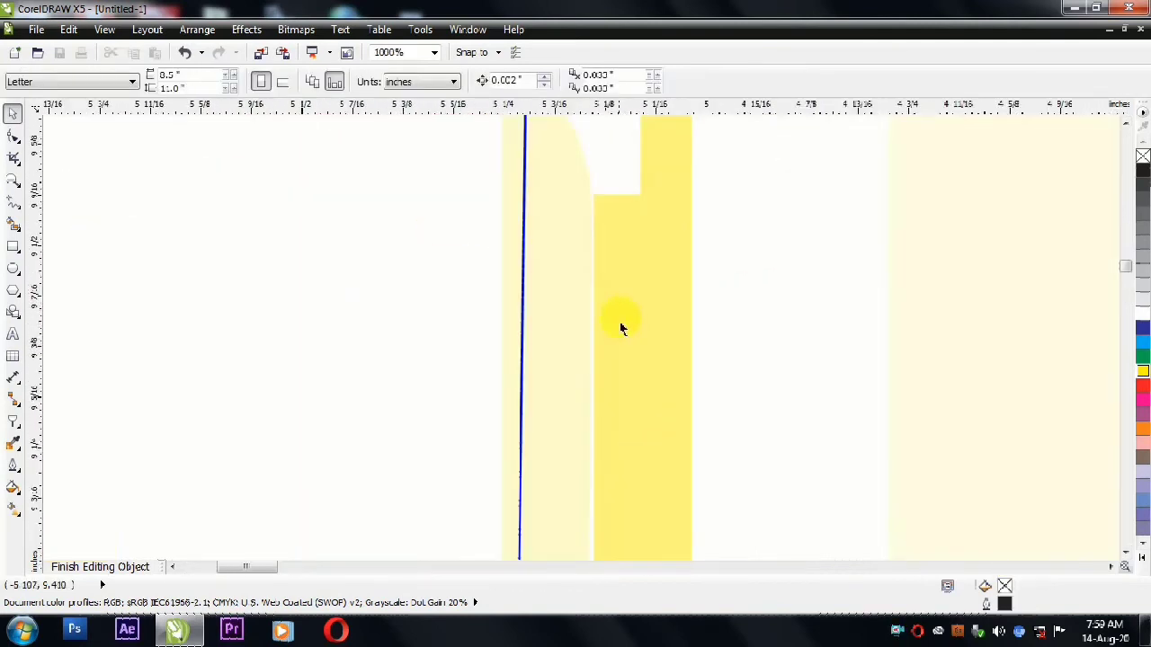
pyautogui.scroll(-1, 621, 324)
pyautogui.click(593, 259)
pyautogui.scroll(1, 617, 380)
pyautogui.click(632, 387)
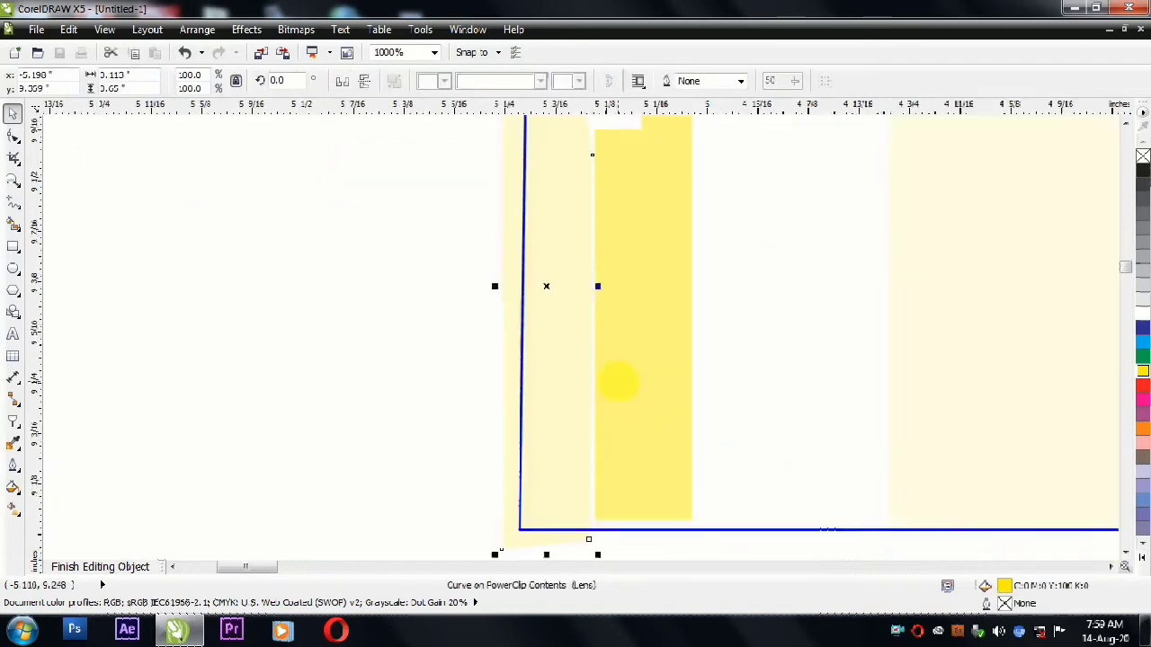
pyautogui.moveTo(632, 387); pyautogui.dragTo(628, 396)
pyautogui.moveTo(655, 541); pyautogui.dragTo(656, 550)
pyautogui.keyDown('ctrl'); pyautogui.click(728, 543); pyautogui.keyUp('ctrl')
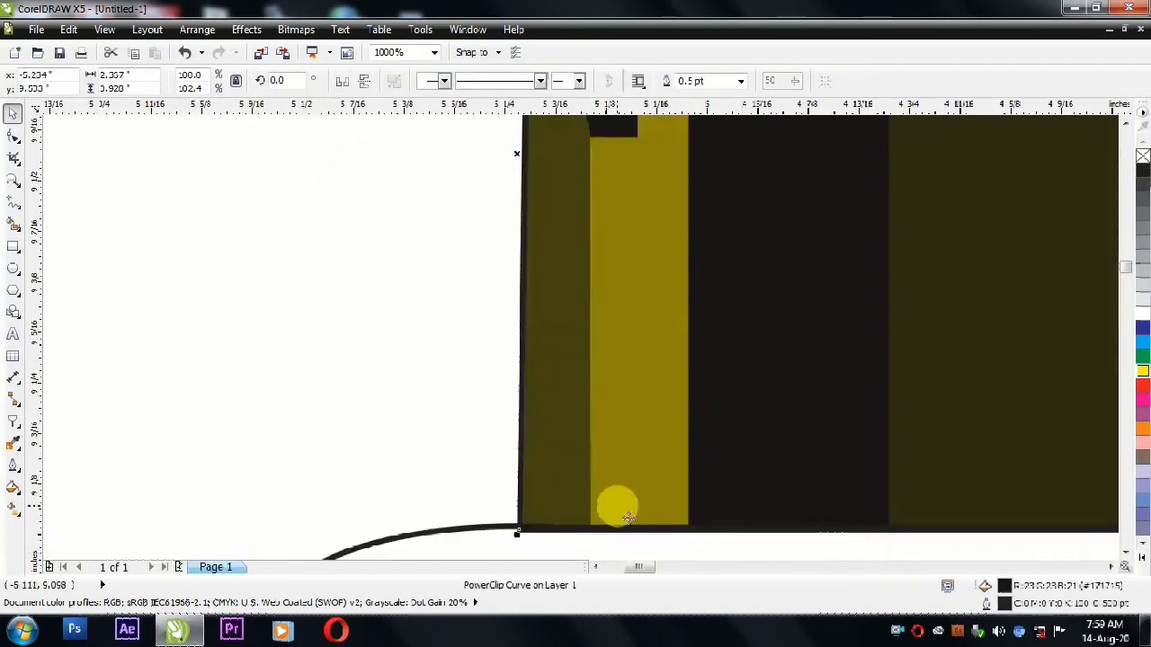
# - Examine the corner nodes where the notched strip meets the left-edge stem highlight
pyautogui.scroll(-1, 619, 507)
pyautogui.scroll(1, 646, 359)
pyautogui.keyDown('ctrl'); pyautogui.click(591, 371); pyautogui.keyUp('ctrl')
pyautogui.click(591, 377)
pyautogui.scroll(3, 552, 300)
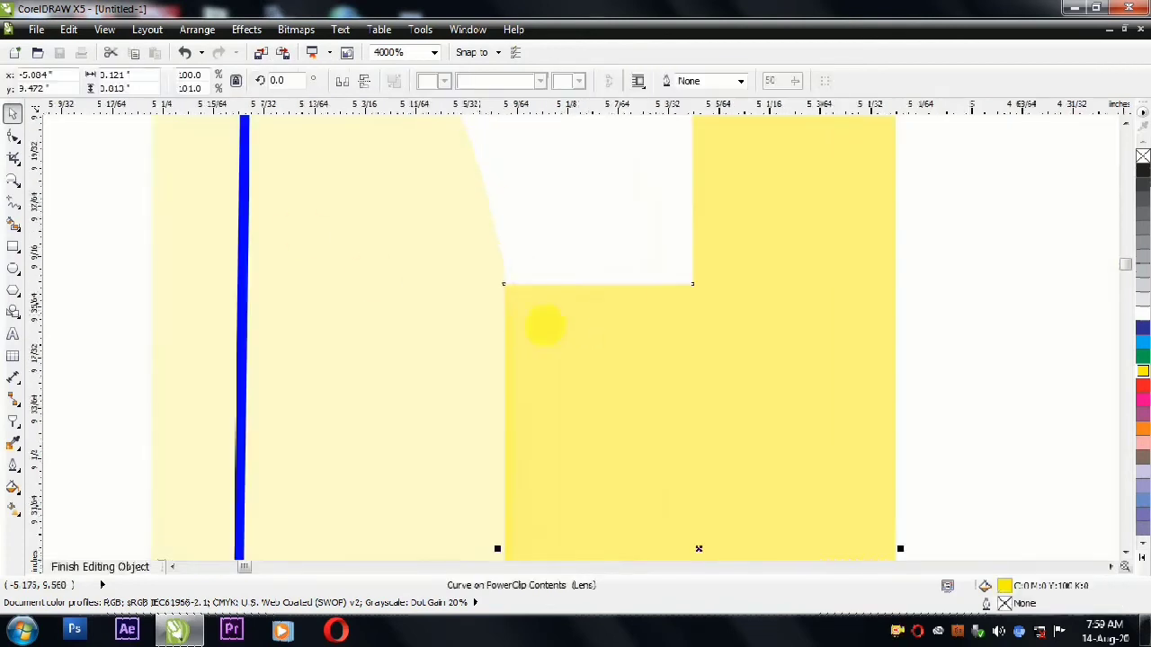
pyautogui.click(14, 135)
pyautogui.click(481, 237)
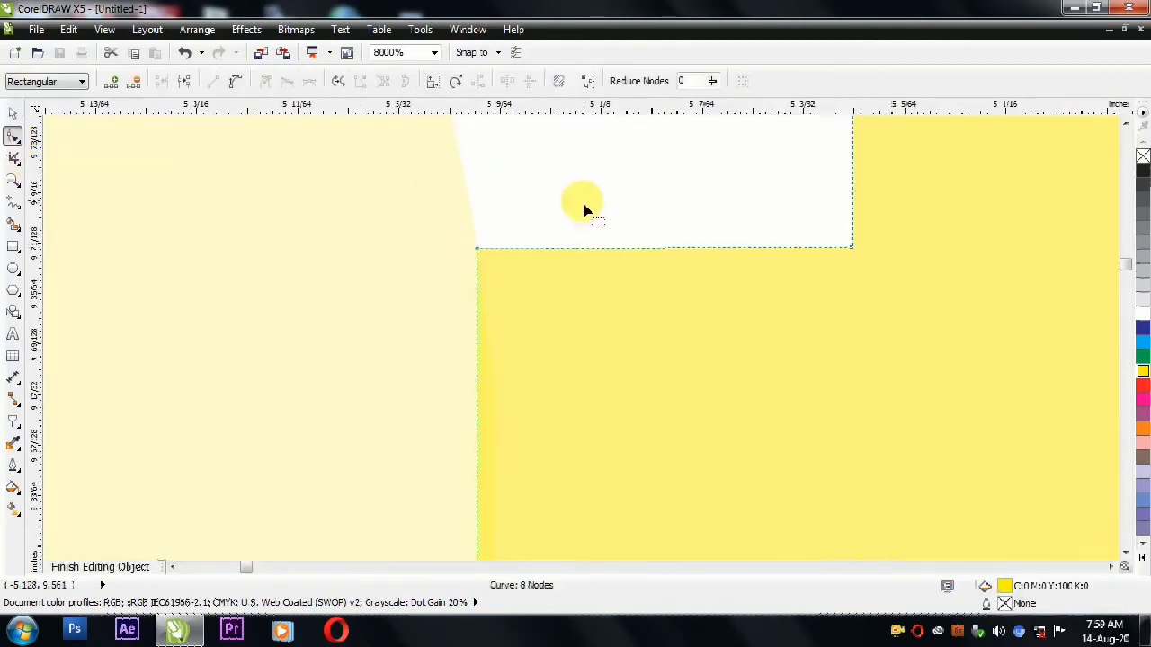
pyautogui.scroll(-4, 547, 258)
pyautogui.click(14, 116)
pyautogui.keyDown('ctrl'); pyautogui.click(587, 479); pyautogui.keyUp('ctrl')
pyautogui.scroll(-1, 588, 474)
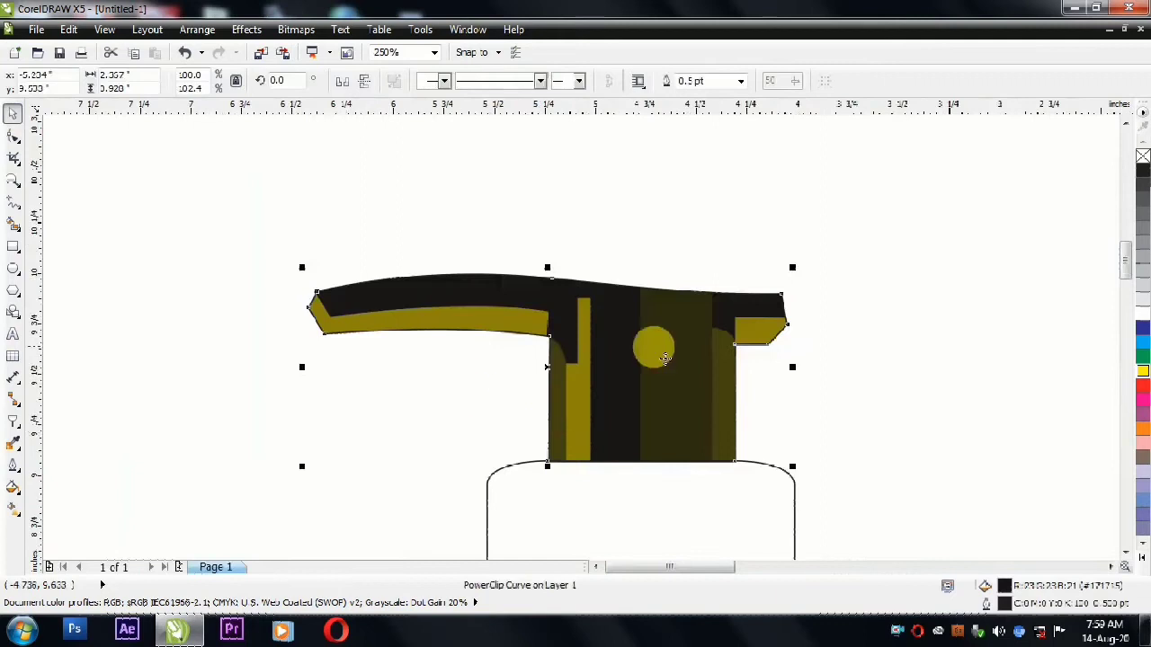
# - Select all six highlight shapes inside the pump's PowerClip and fill them with white
pyautogui.keyDown('ctrl'); pyautogui.click(655, 349); pyautogui.keyUp('ctrl')
pyautogui.moveTo(259, 215); pyautogui.dragTo(870, 540)
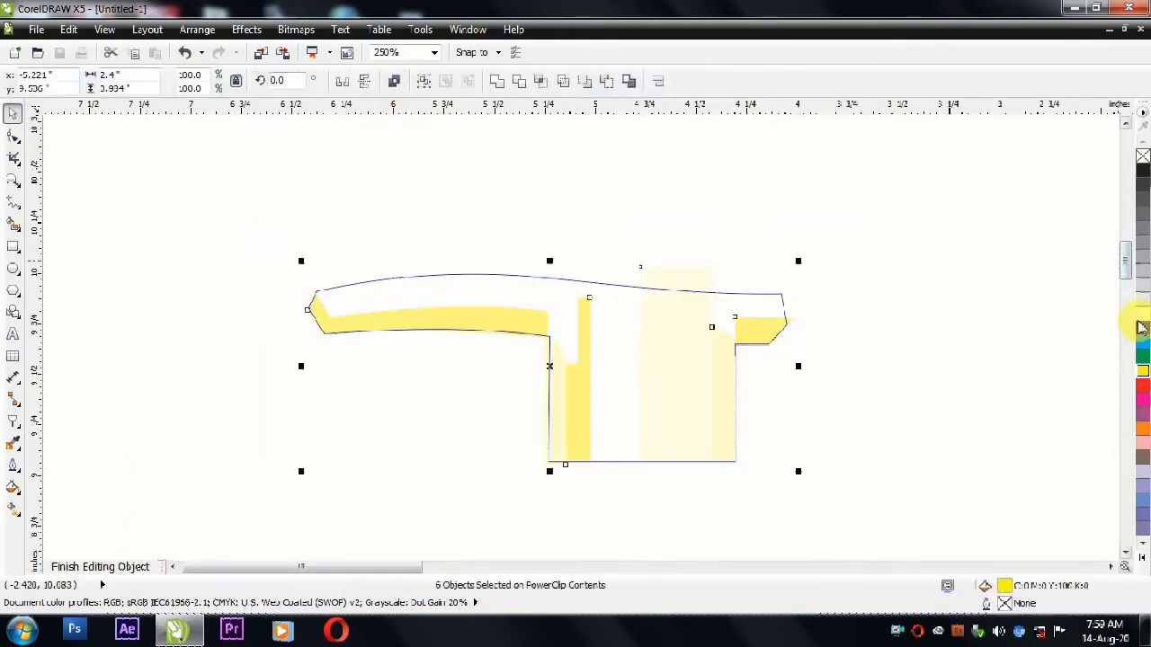
pyautogui.click(1143, 319)
pyautogui.keyDown('ctrl'); pyautogui.click(764, 165); pyautogui.keyUp('ctrl')
pyautogui.scroll(-1, 572, 216)
pyautogui.click(733, 199)
# - Compare the shading of the drawn pump with the pump in the bottle photo
pyautogui.scroll(-2, 661, 172)
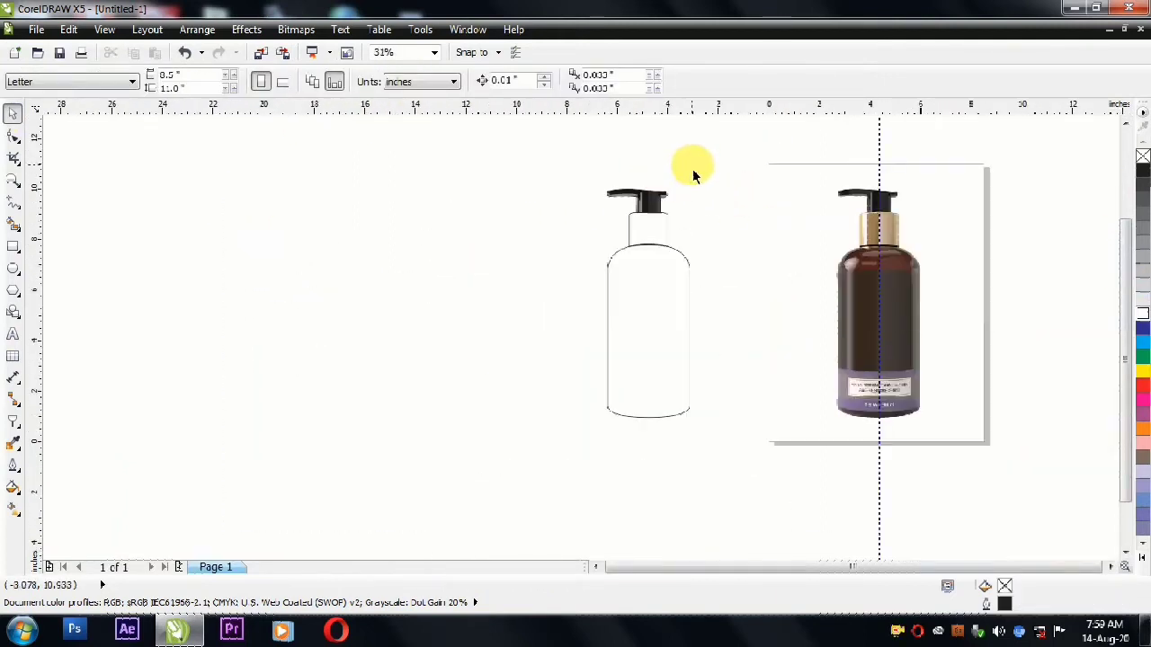
pyautogui.scroll(1, 860, 163)
pyautogui.scroll(2, 899, 252)
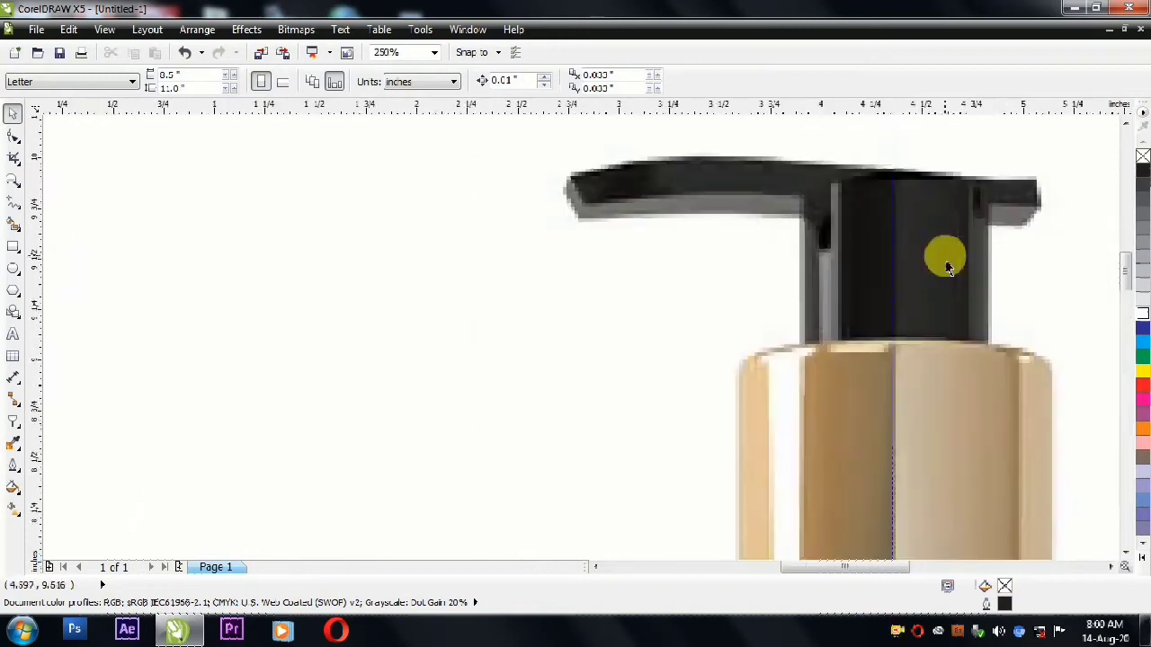
pyautogui.scroll(-2, 575, 252)
pyautogui.scroll(1, 95, 221)
pyautogui.scroll(1, 94, 221)
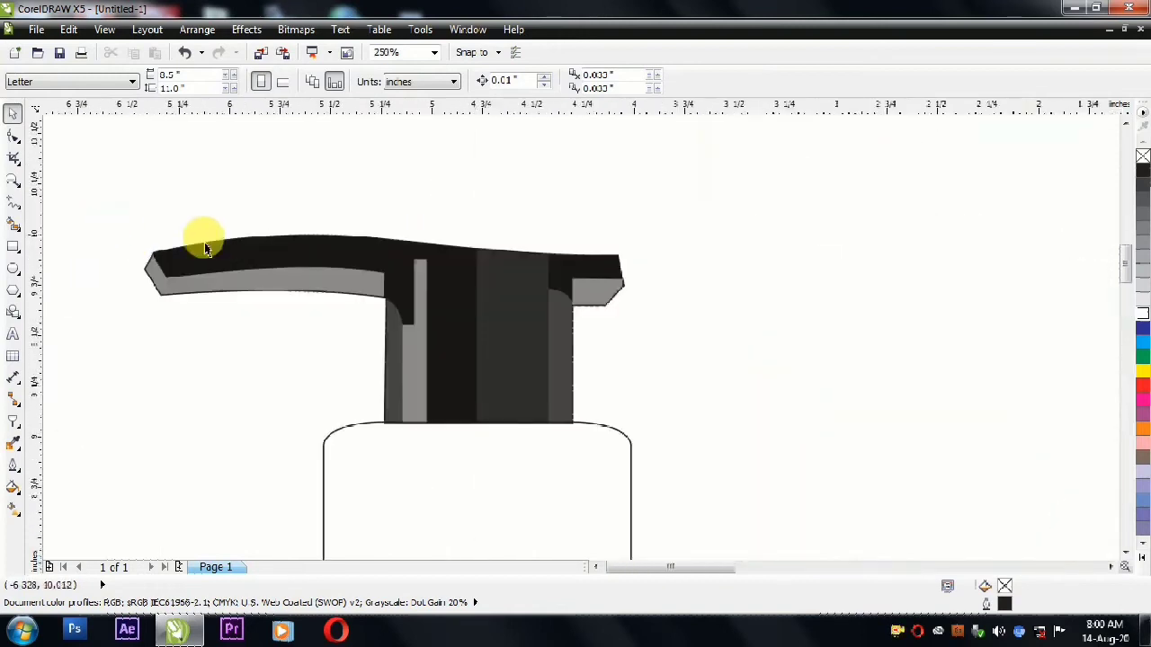
pyautogui.scroll(-2, 278, 240)
pyautogui.scroll(2, 747, 256)
pyautogui.scroll(-2, 746, 261)
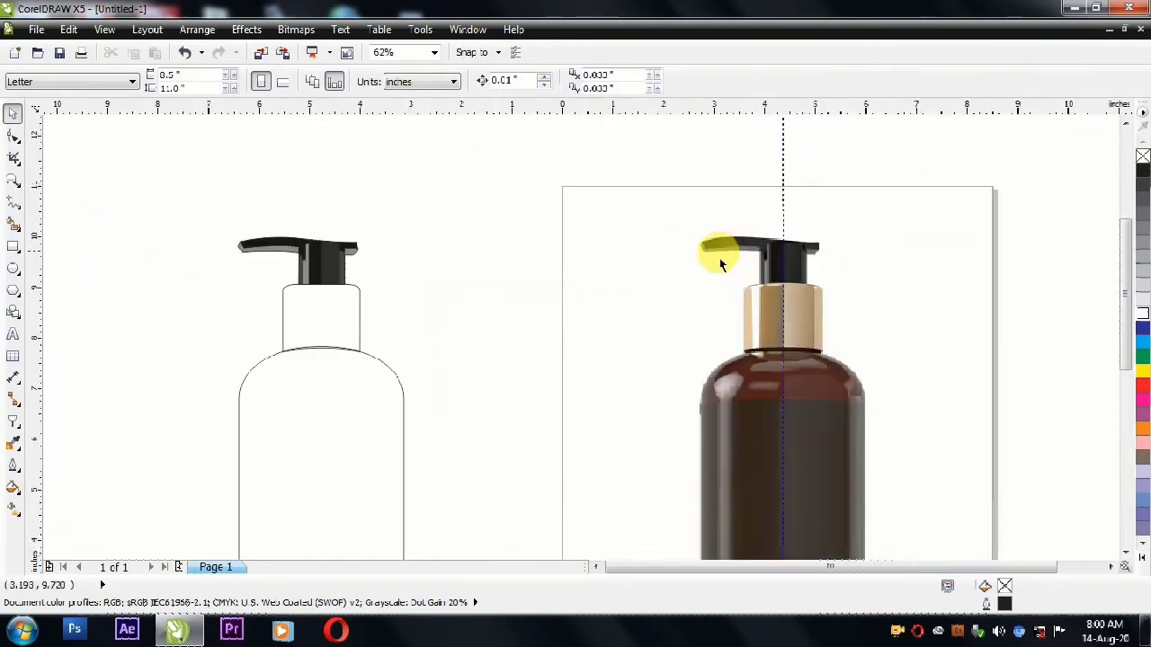
# - Increase the uniform transparency of the highlight under the spout inside the pump's PowerClip
pyautogui.scroll(1, 123, 213)
pyautogui.click(406, 303)
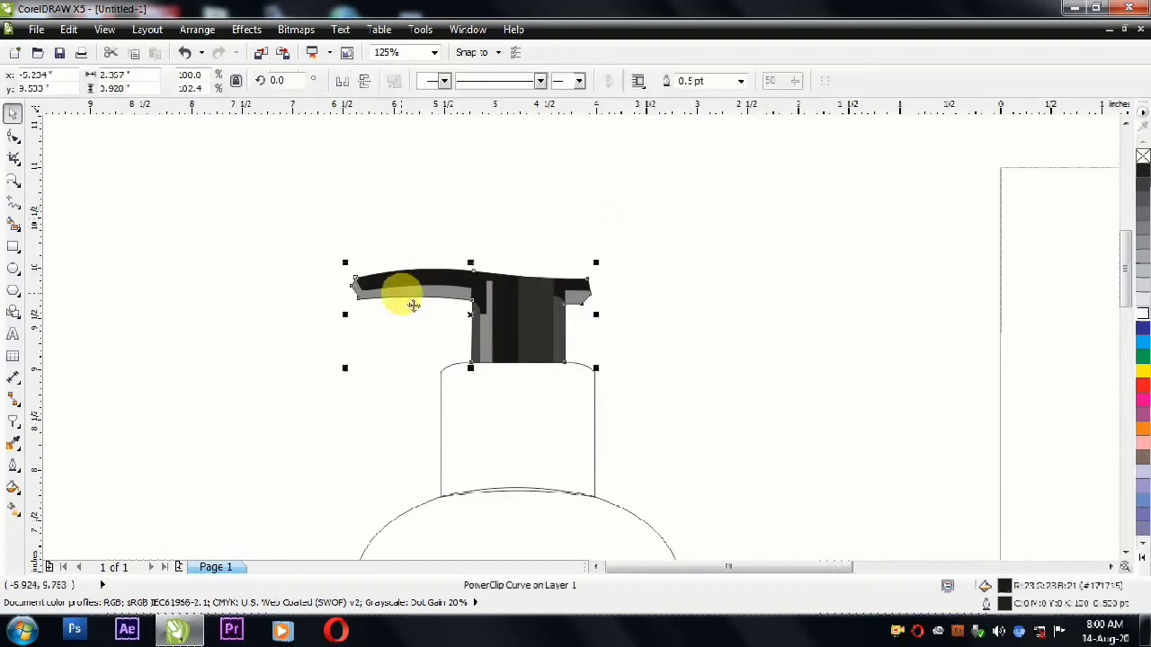
pyautogui.keyDown('ctrl'); pyautogui.click(423, 270); pyautogui.keyUp('ctrl')
pyautogui.click(14, 419)
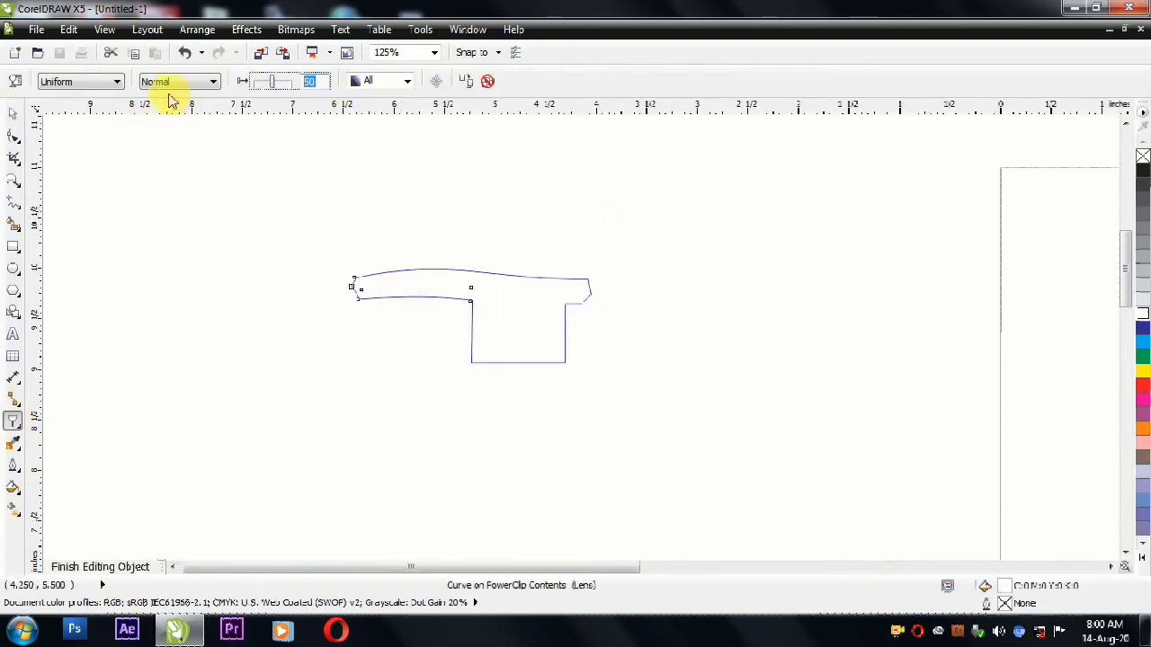
pyautogui.press('space')
pyautogui.keyDown('ctrl'); pyautogui.click(509, 214); pyautogui.keyUp('ctrl')
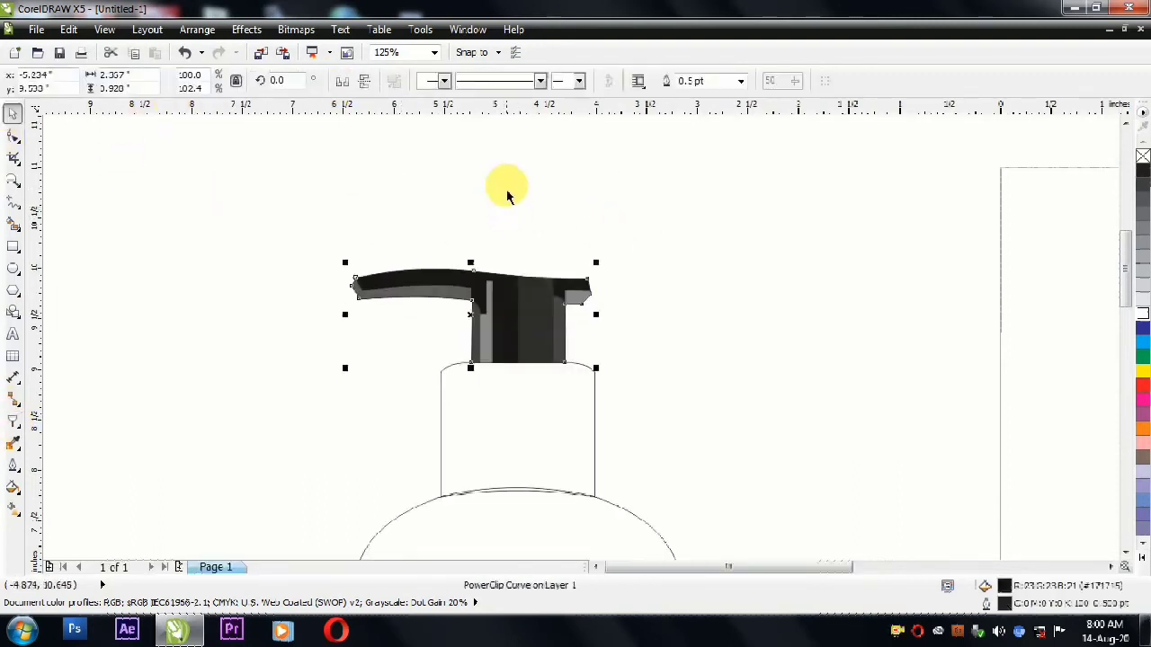
# - Increase the uniform transparency of the notched stem strip inside the pump's PowerClip
pyautogui.click(457, 333)
pyautogui.keyDown('ctrl'); pyautogui.click(492, 353); pyautogui.keyUp('ctrl')
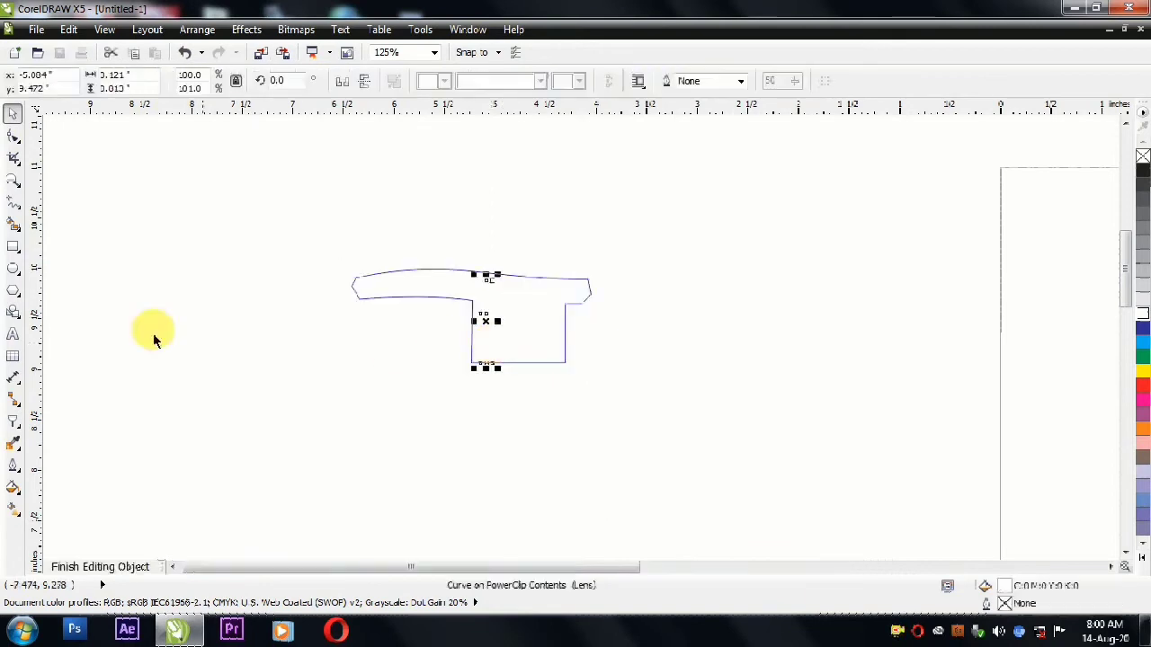
pyautogui.press('space')
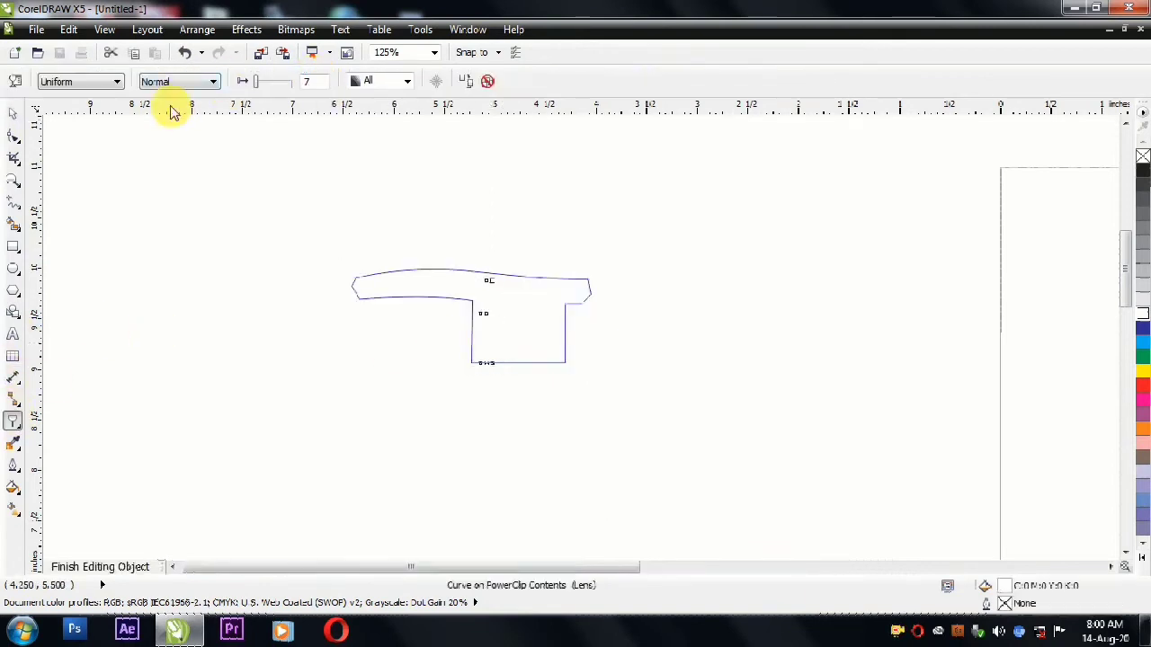
pyautogui.click(10, 119)
pyautogui.keyDown('ctrl'); pyautogui.click(261, 220); pyautogui.keyUp('ctrl')
# - Fill the drawn cap with the darker brown sampled from the gold cap in the bottle photo
pyautogui.scroll(-1, 519, 320)
pyautogui.scroll(1, 527, 318)
pyautogui.click(527, 315)
pyautogui.scroll(-1, 498, 322)
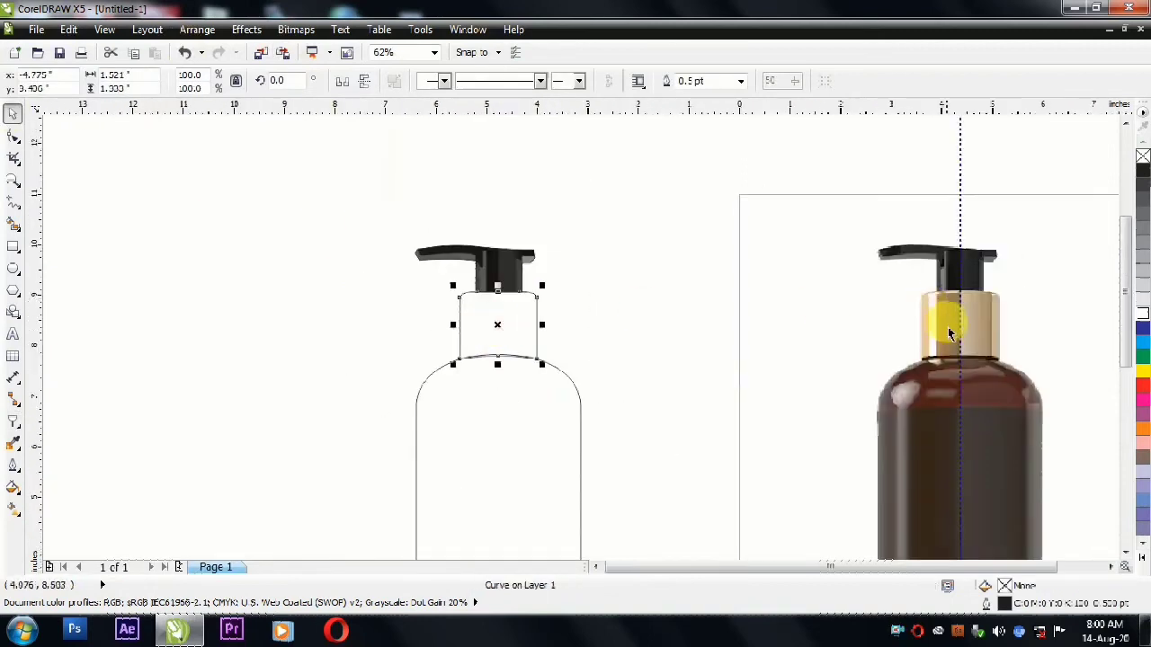
pyautogui.click(944, 332)
pyautogui.scroll(1, 946, 329)
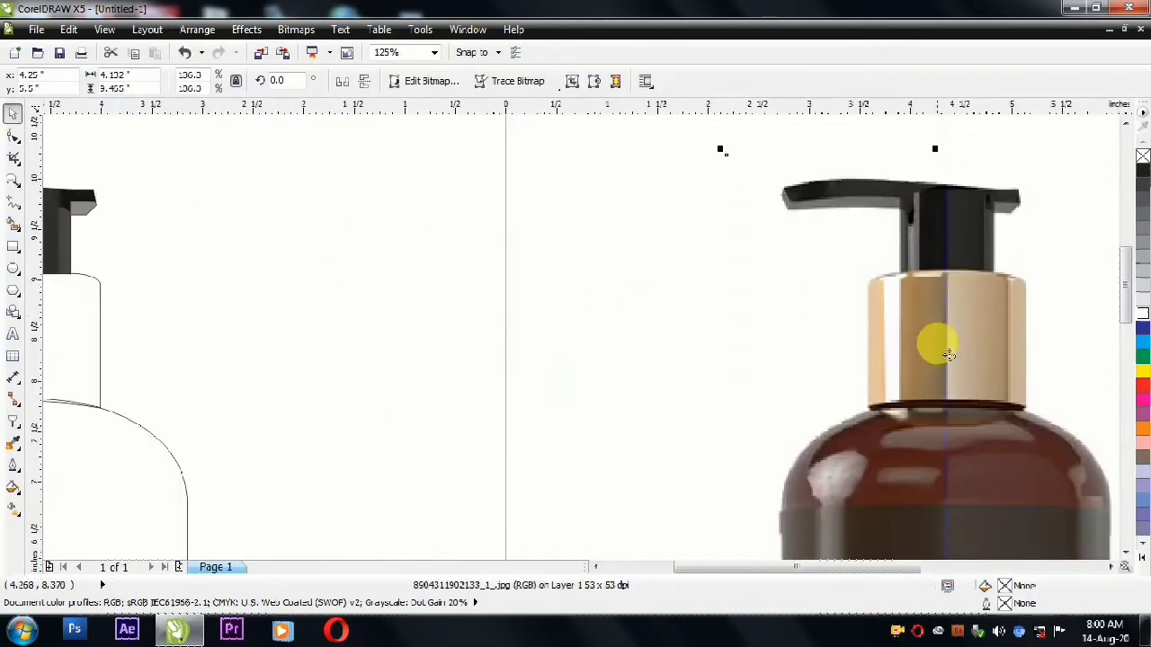
pyautogui.scroll(-1, 931, 334)
pyautogui.scroll(1, 935, 338)
pyautogui.scroll(-1, 935, 337)
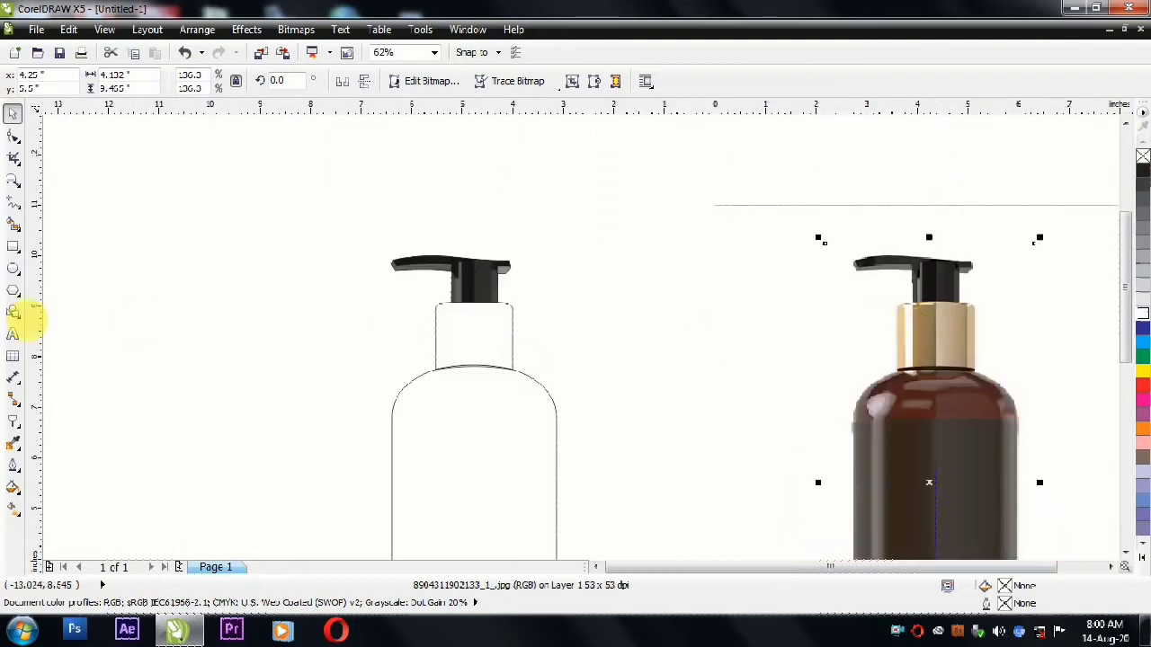
pyautogui.click(14, 440)
pyautogui.click(931, 336)
pyautogui.click(493, 345)
pyautogui.click(13, 113)
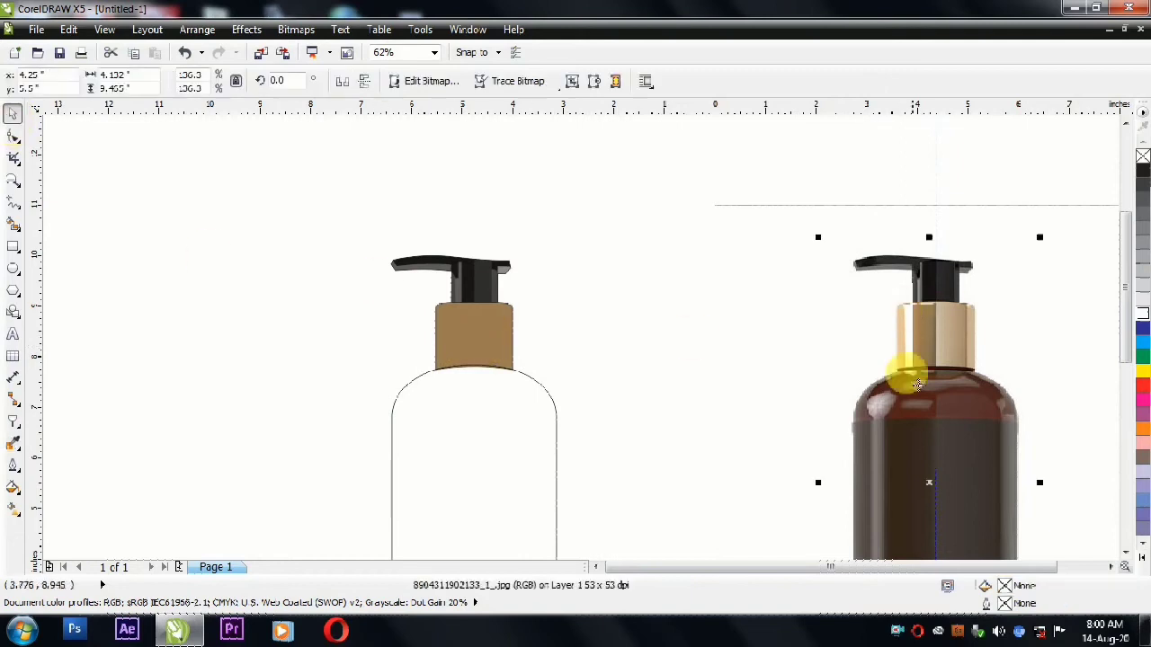
# - Draw three vertical rectangles about 1.45 inches tall over the left, middle and right reflection bands of the photo's cap
pyautogui.click(14, 246)
pyautogui.moveTo(905, 304); pyautogui.dragTo(916, 378)
pyautogui.click(14, 114)
pyautogui.scroll(2, 978, 324)
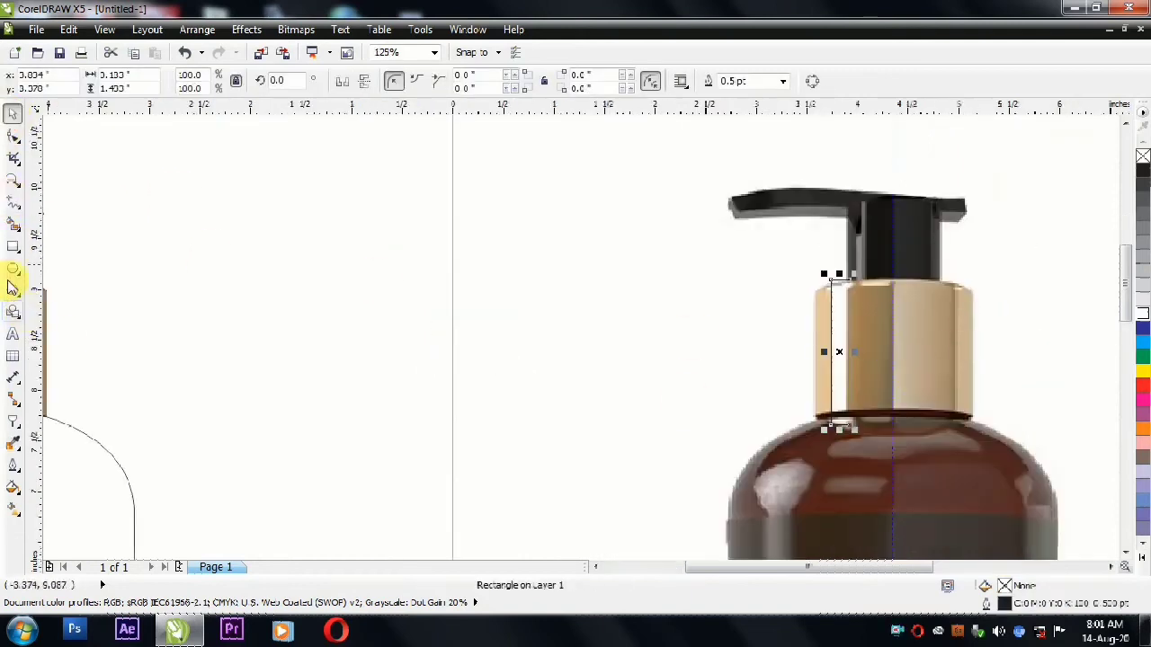
pyautogui.click(13, 245)
pyautogui.moveTo(893, 273); pyautogui.dragTo(949, 420)
pyautogui.moveTo(955, 275); pyautogui.dragTo(978, 423)
pyautogui.click(13, 113)
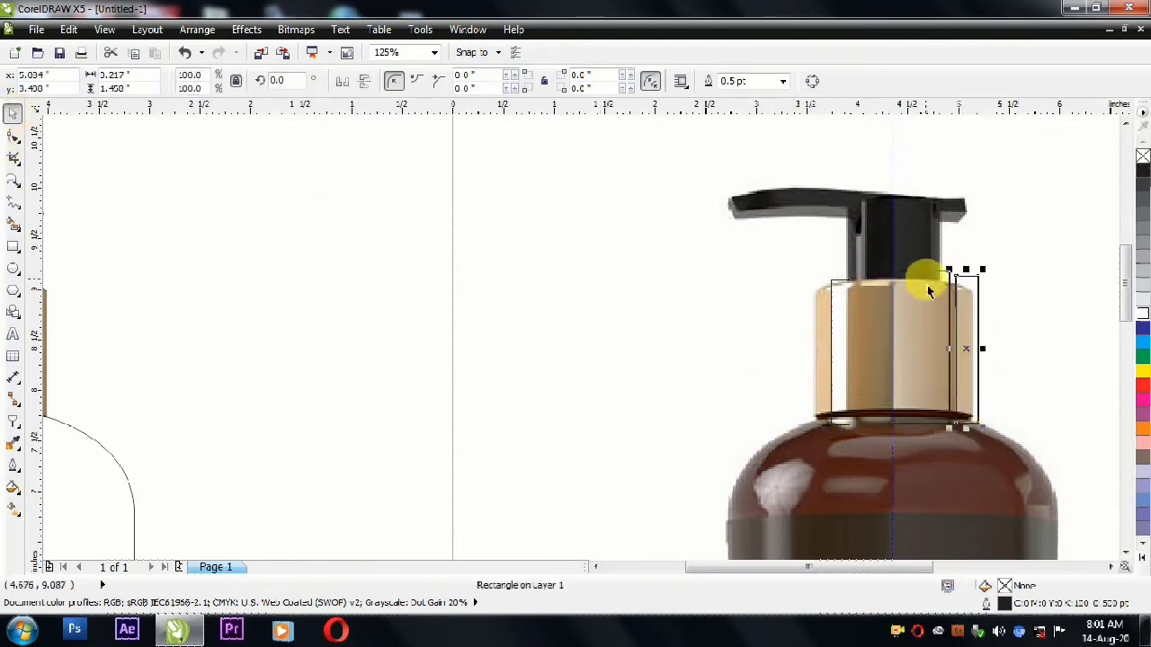
# - Move the three band rectangles onto the drawn cap and place them inside it as a PowerClip
pyautogui.keyDown('shift'); pyautogui.click(893, 294); pyautogui.keyUp('shift')
pyautogui.scroll(-2, 926, 311)
pyautogui.moveTo(910, 321); pyautogui.dragTo(467, 324)
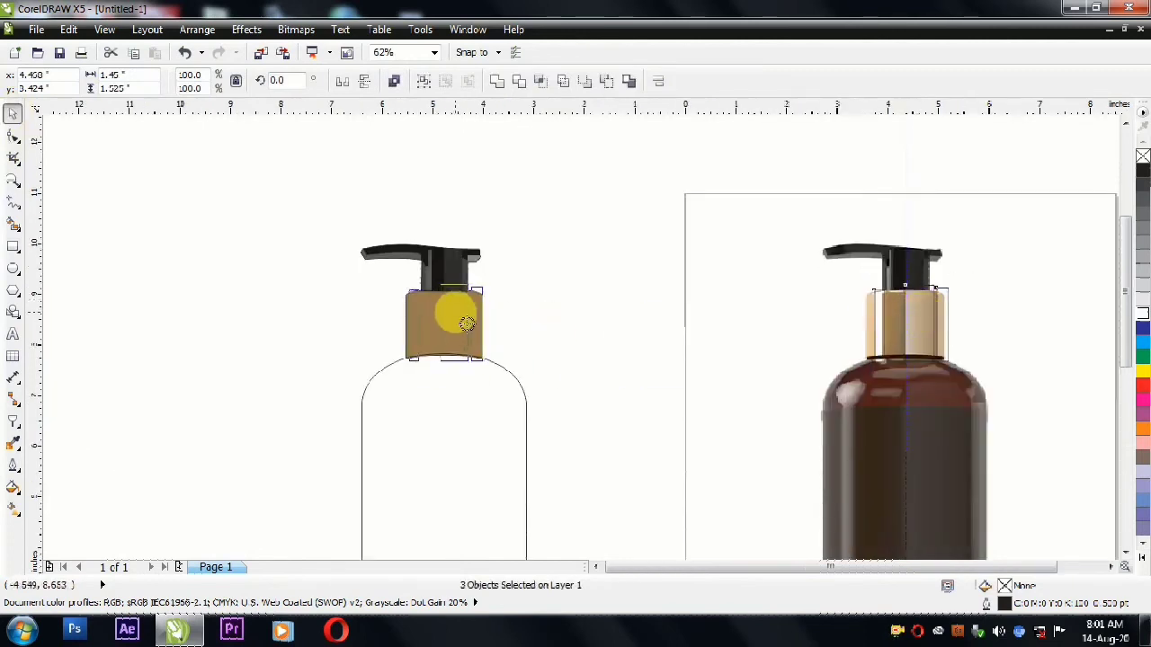
pyautogui.moveTo(471, 324); pyautogui.dragTo(459, 316)
pyautogui.click(477, 431)
# - Fill the left band rectangle inside the cap's PowerClip with white and remove its outline
pyautogui.keyDown('ctrl'); pyautogui.click(422, 333); pyautogui.keyUp('ctrl')
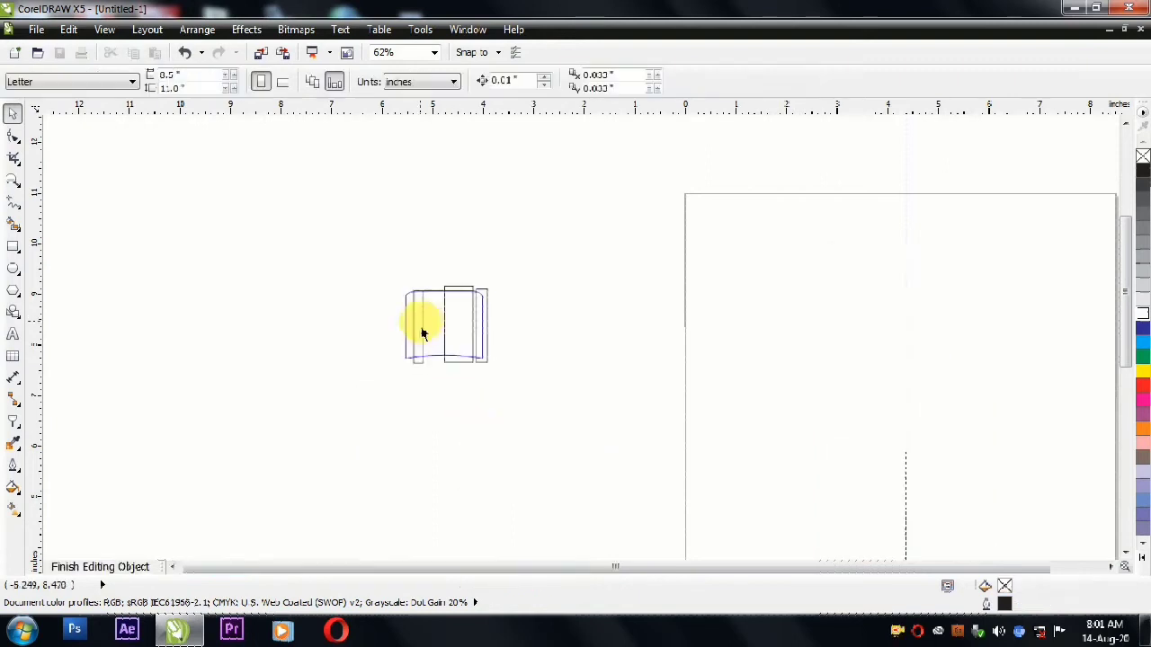
pyautogui.click(421, 321)
pyautogui.click(1142, 314)
pyautogui.moveTo(419, 285); pyautogui.dragTo(423, 280)
pyautogui.rightClick(1142, 154)
pyautogui.keyDown('ctrl'); pyautogui.click(537, 221); pyautogui.keyUp('ctrl')
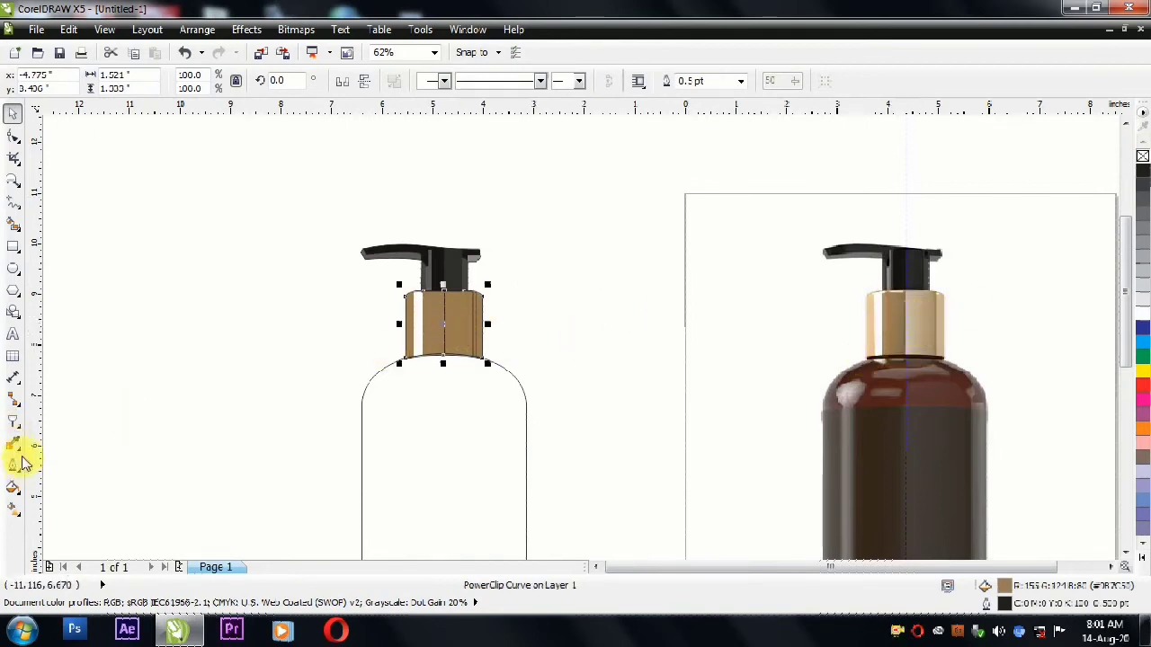
# - Try to fill the cap's wide band with a lighter tan sampled from the photo's cap
pyautogui.click(25, 470)
pyautogui.click(943, 327)
pyautogui.click(462, 329)
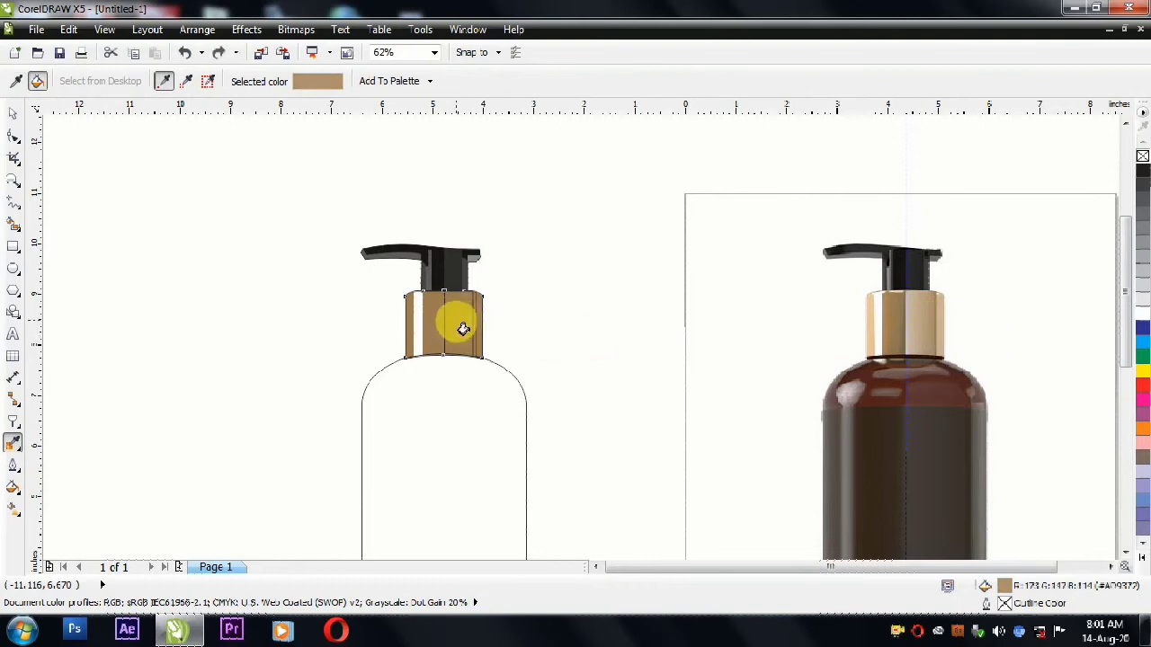
pyautogui.click(13, 114)
# - Make the cap's wide band an outline-free white highlight with a gradual transparency that fades towards the brown centre
pyautogui.keyDown('ctrl'); pyautogui.click(473, 316); pyautogui.keyUp('ctrl')
pyautogui.click(456, 315)
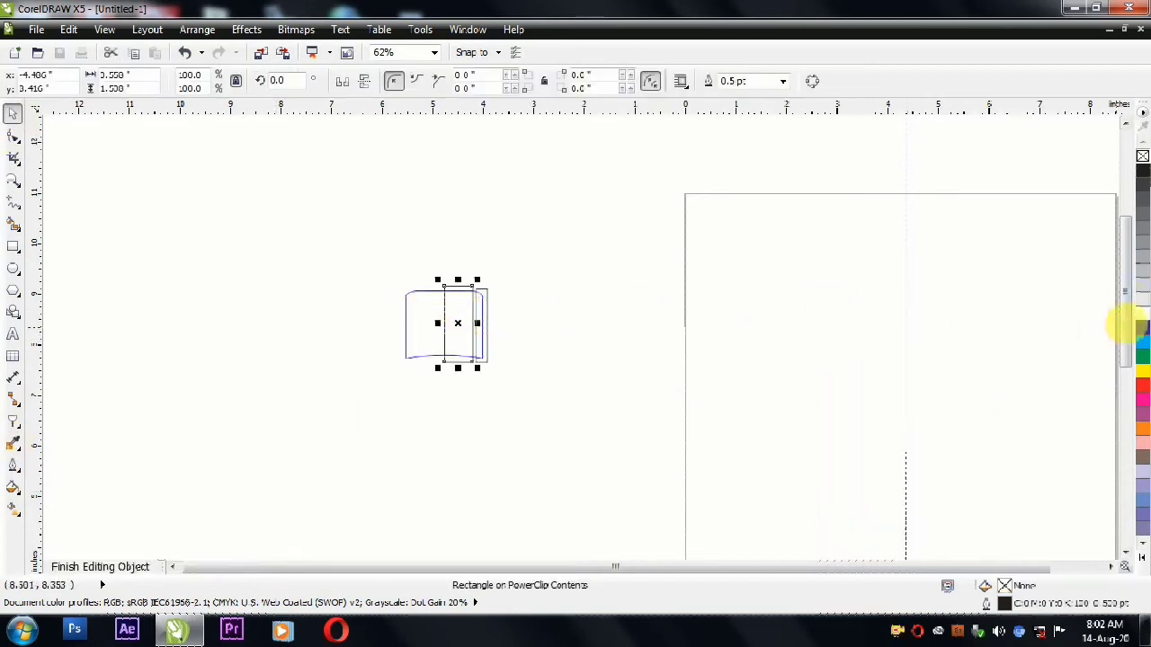
pyautogui.click(14, 420)
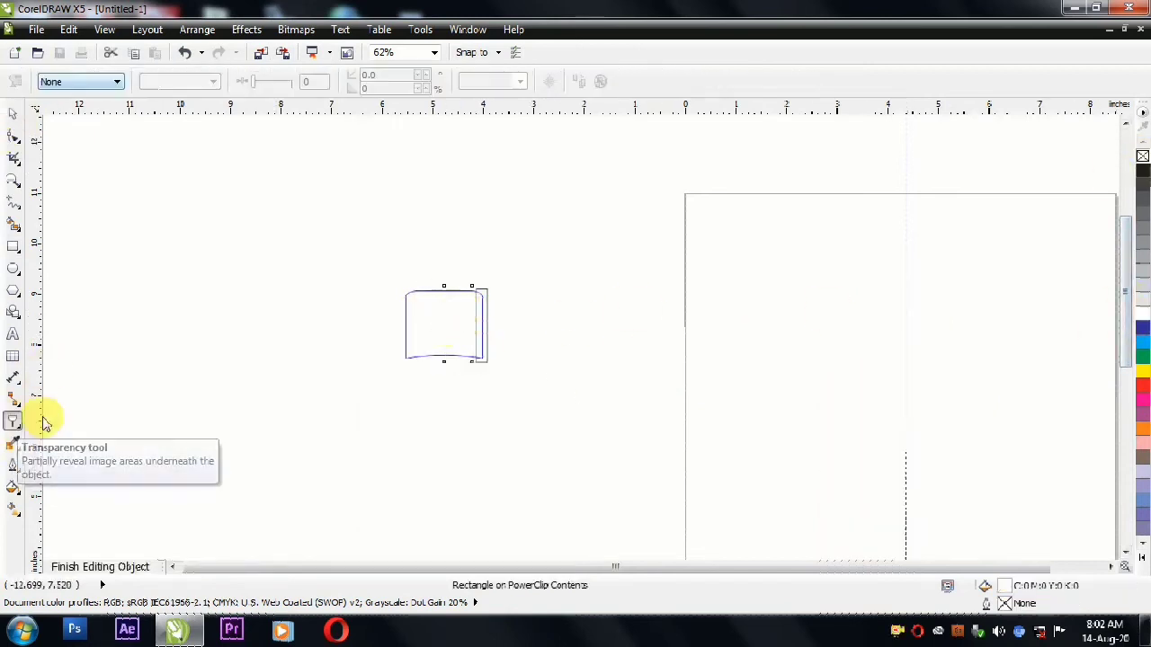
pyautogui.click(12, 114)
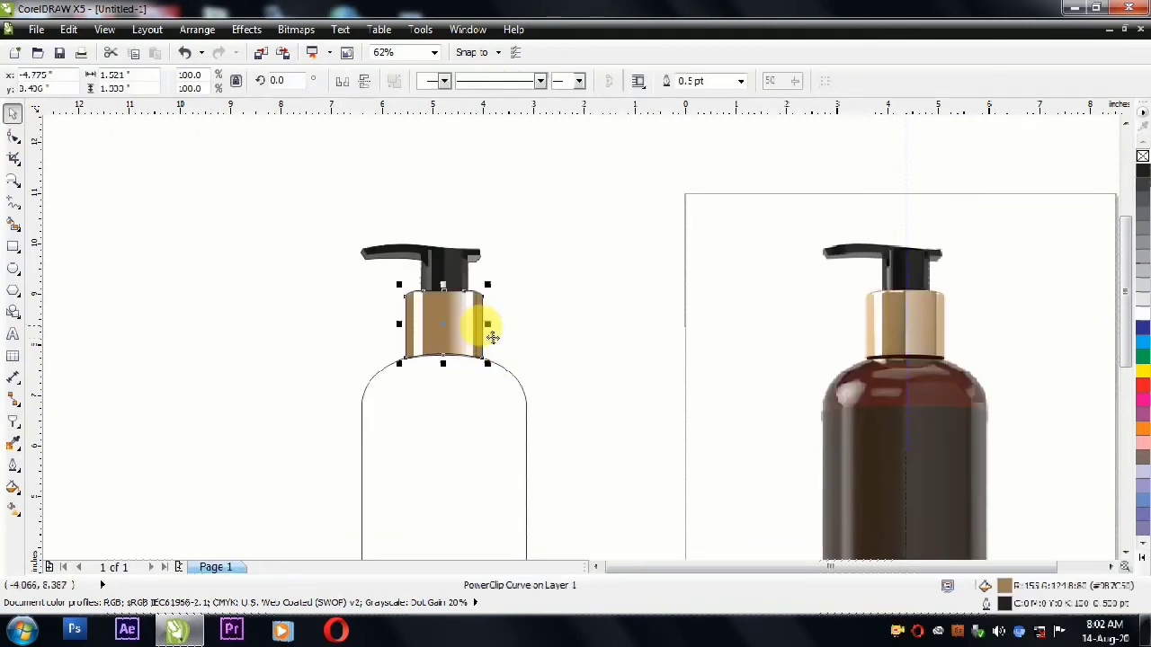
# - Give the narrow band at the cap's right edge a white fill, no outline and 50 percent uniform transparency
pyautogui.scroll(2, 942, 319)
pyautogui.scroll(-2, 937, 328)
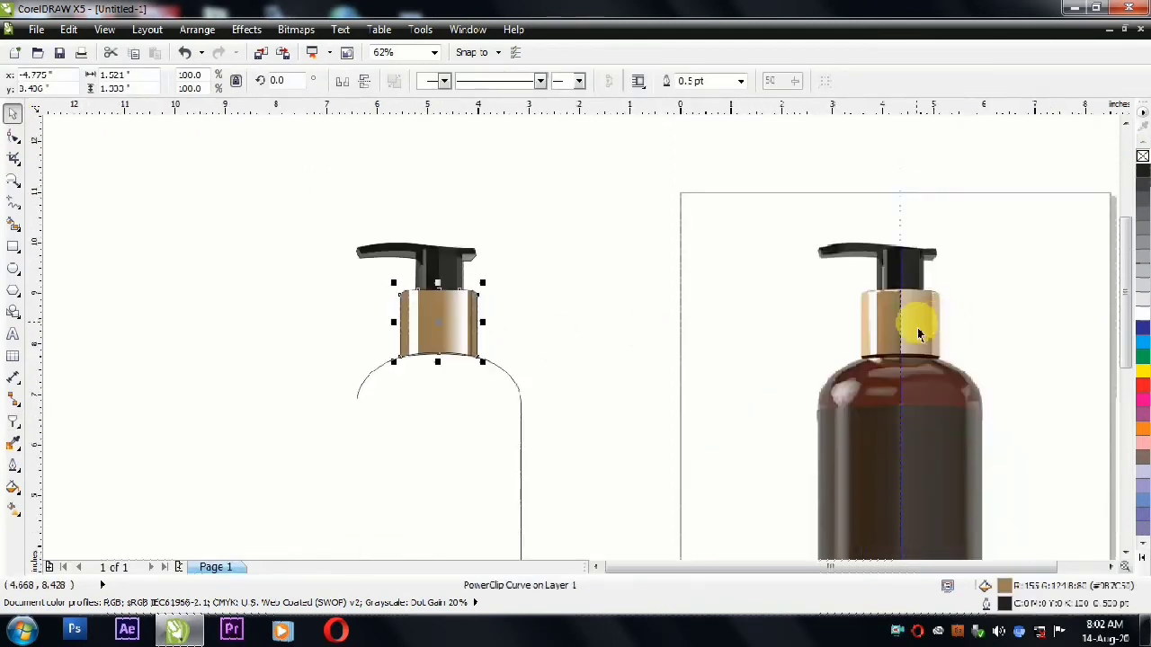
pyautogui.scroll(2, 917, 328)
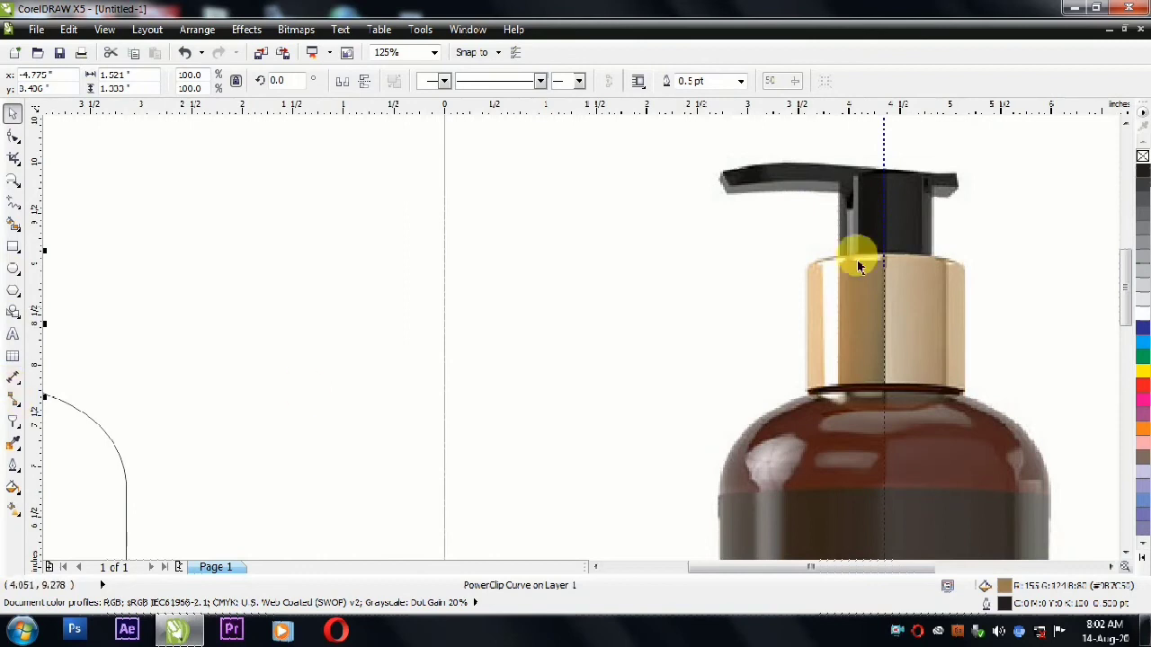
pyautogui.scroll(-2, 535, 279)
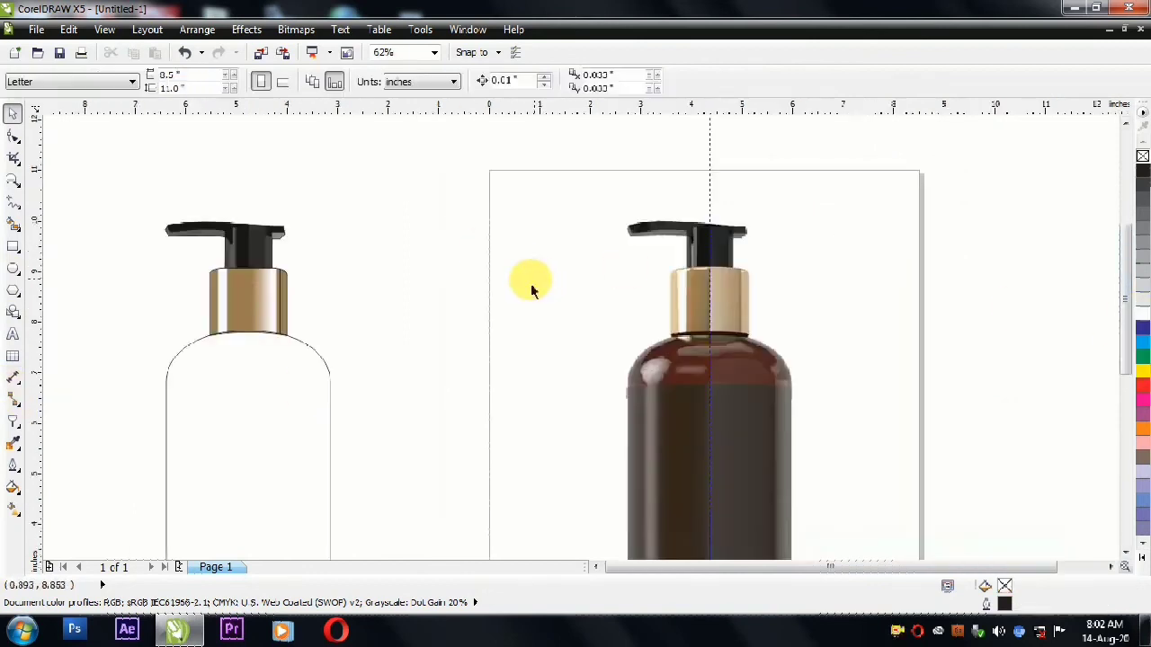
pyautogui.click(293, 306)
pyautogui.keyDown('ctrl'); pyautogui.click(287, 300); pyautogui.keyUp('ctrl')
pyautogui.click(1142, 313)
pyautogui.rightClick(1142, 156)
pyautogui.click(15, 420)
pyautogui.click(75, 81)
pyautogui.click(56, 108)
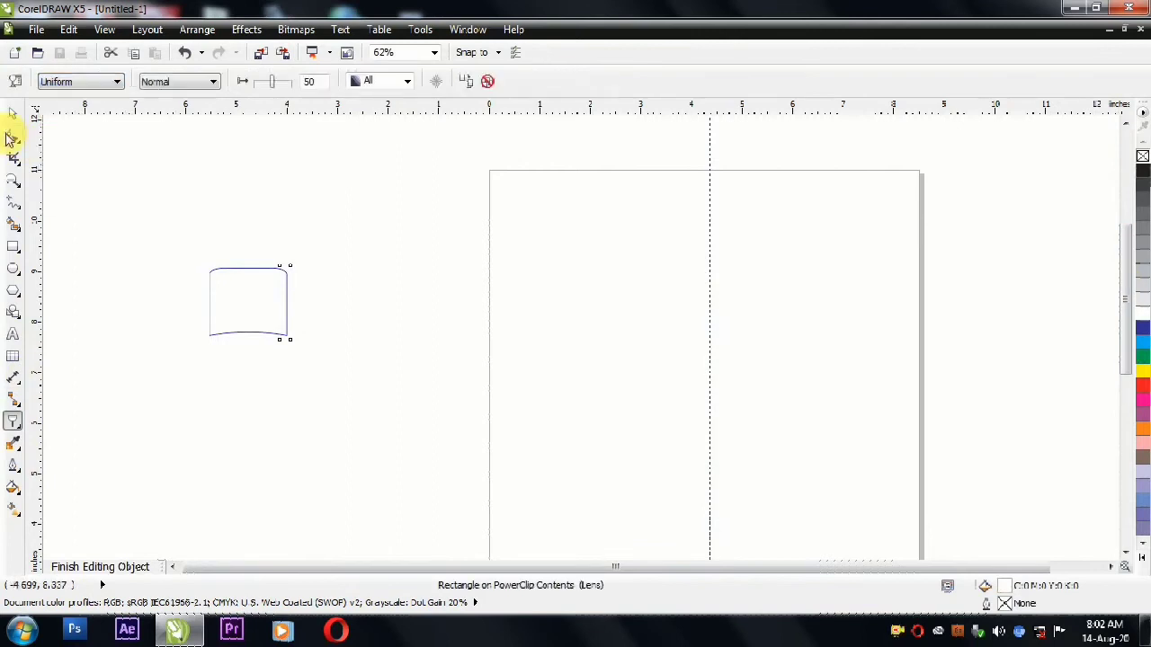
pyautogui.click(13, 114)
pyautogui.keyDown('ctrl'); pyautogui.click(194, 187); pyautogui.keyUp('ctrl')
pyautogui.click(101, 264)
pyautogui.click(374, 256)
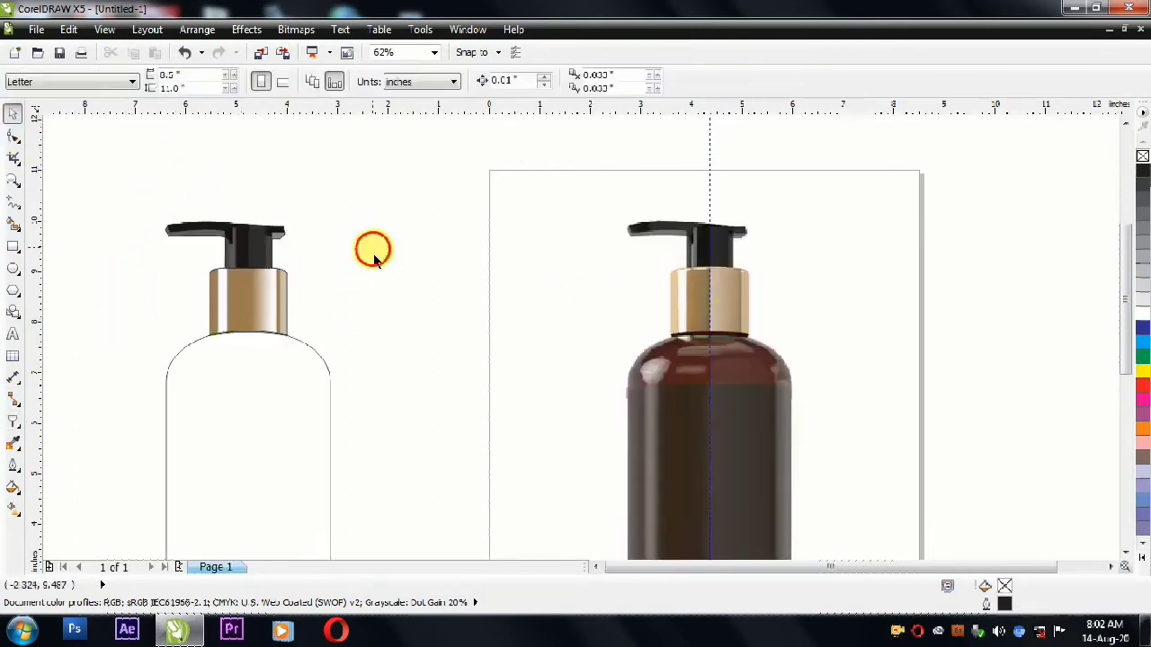
# - Remove the outlines from the drawn cap and the pump
pyautogui.click(280, 312)
pyautogui.rightClick(1140, 158)
pyautogui.click(368, 203)
pyautogui.click(260, 236)
pyautogui.rightClick(1142, 157)
pyautogui.click(492, 207)
pyautogui.scroll(1, 120, 237)
pyautogui.scroll(-1, 570, 231)
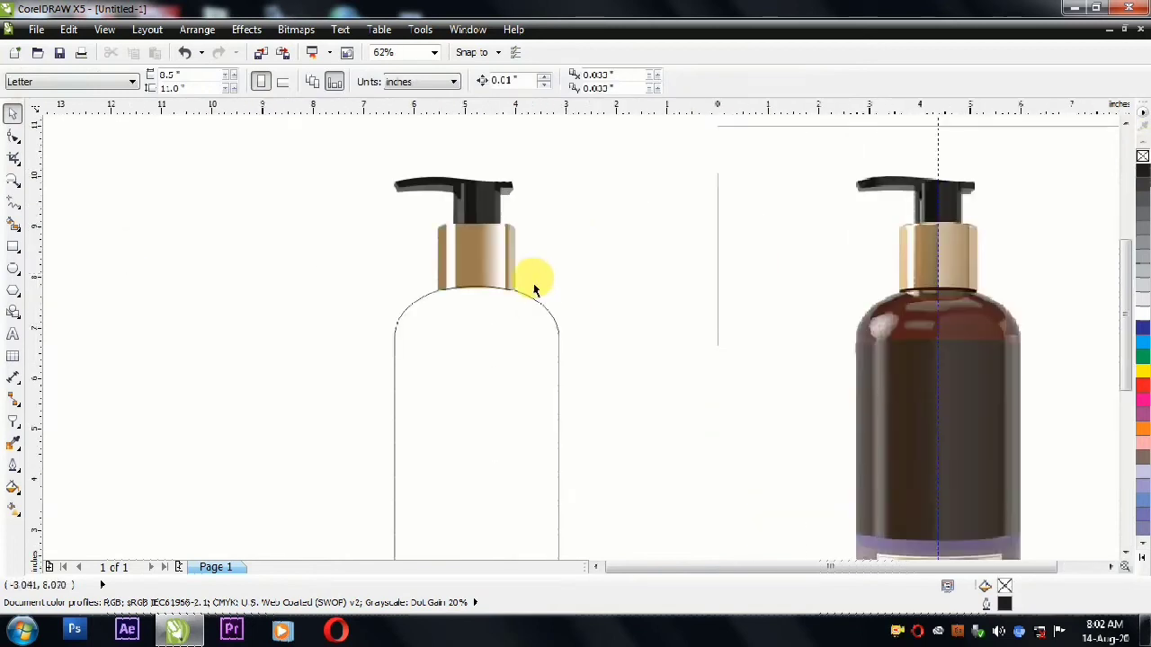
# - Save the drawing to the Desktop as a CDR file named product design
pyautogui.click(917, 337)
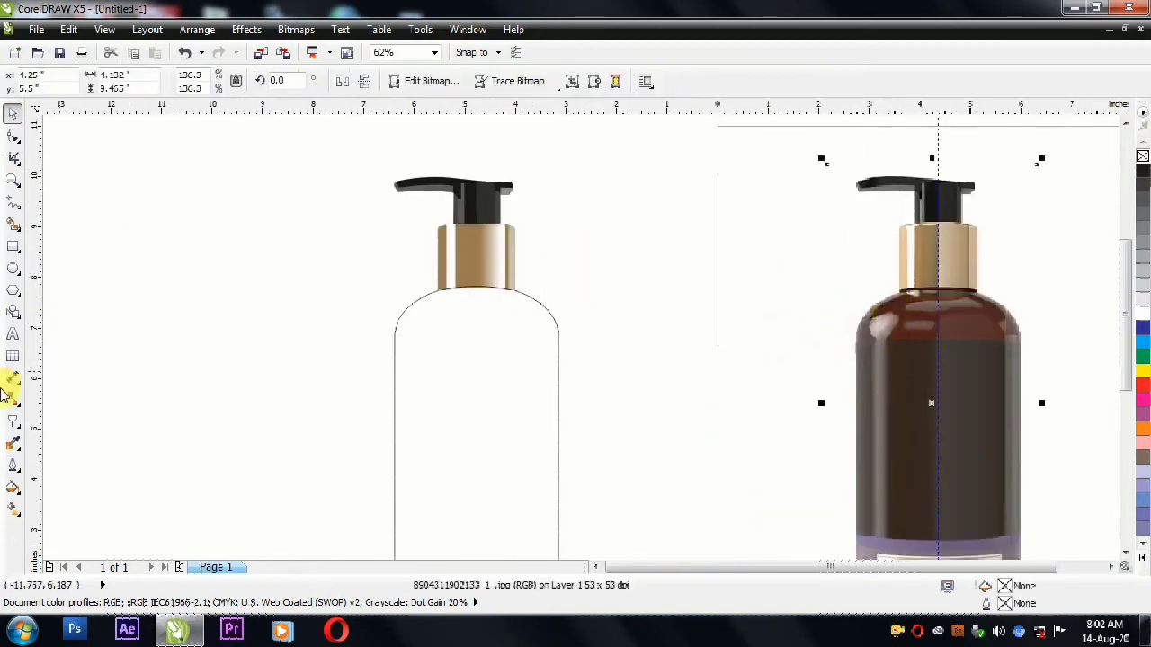
pyautogui.click(14, 443)
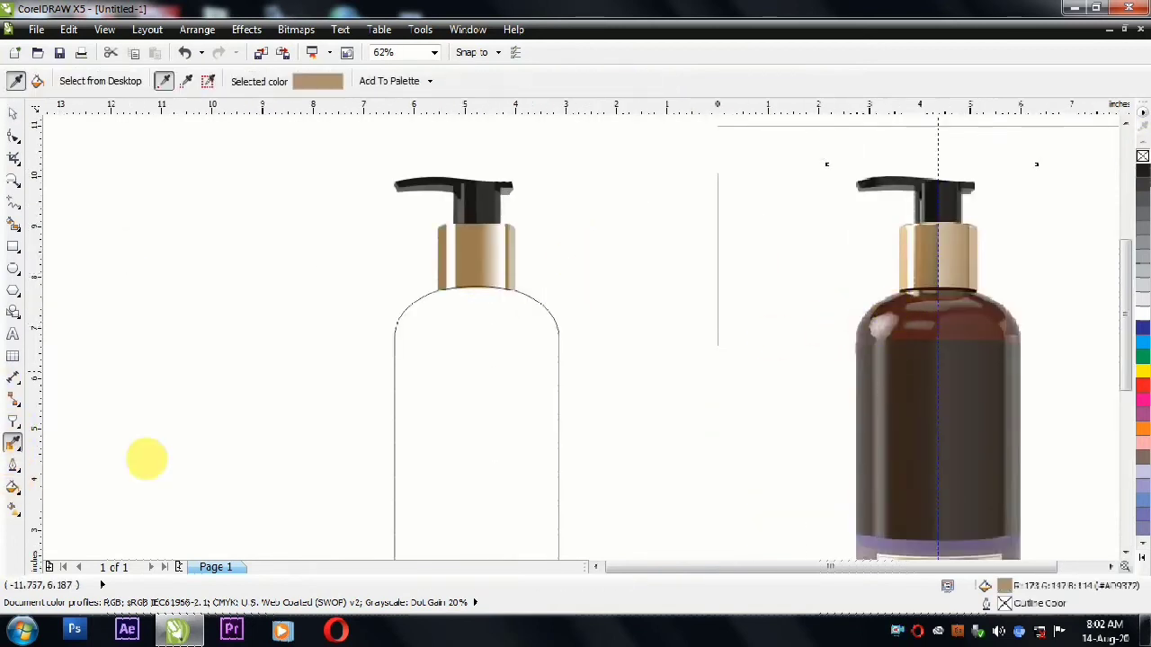
pyautogui.click(60, 54)
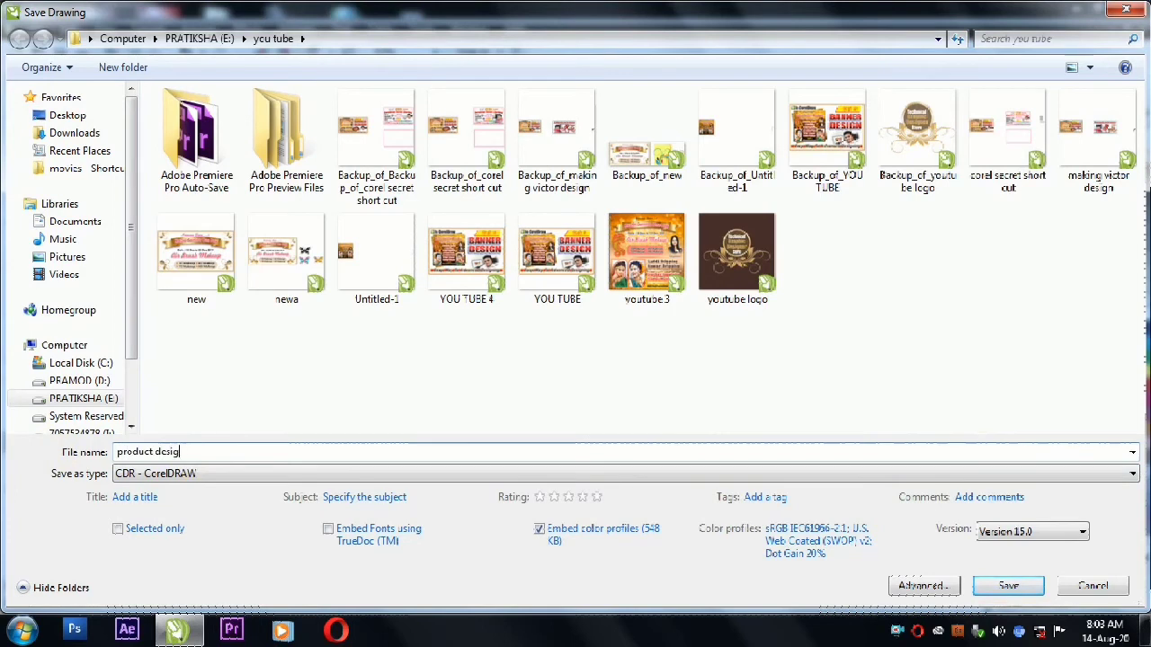
pyautogui.click(92, 118)
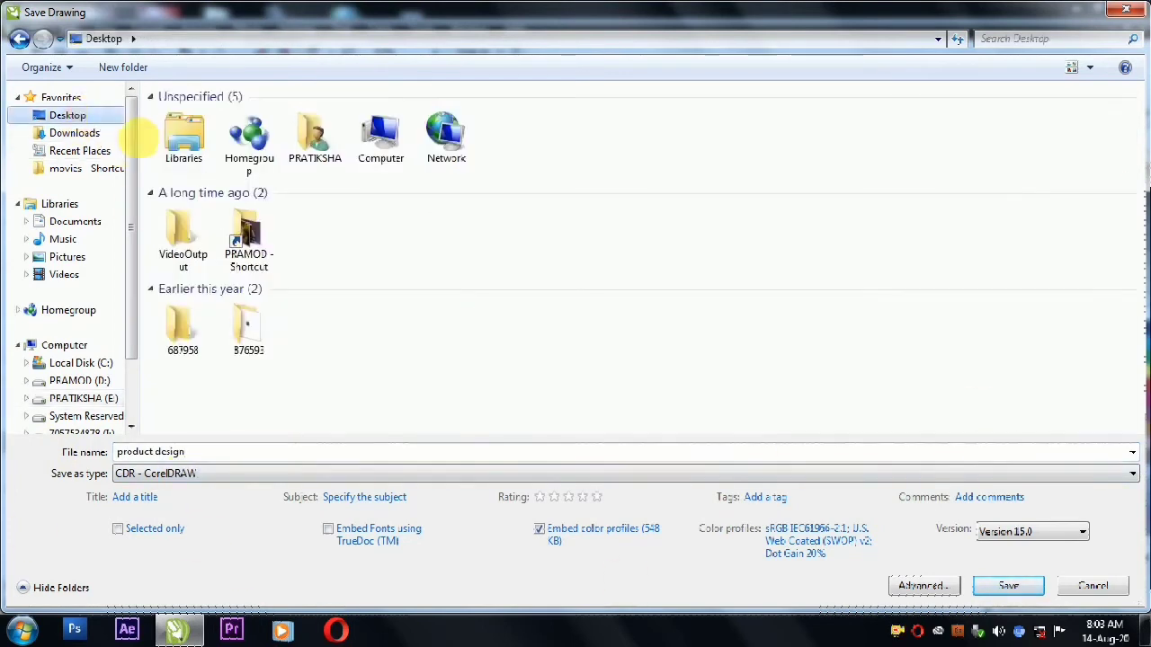
pyautogui.click(989, 585)
pyautogui.click(12, 114)
pyautogui.click(289, 329)
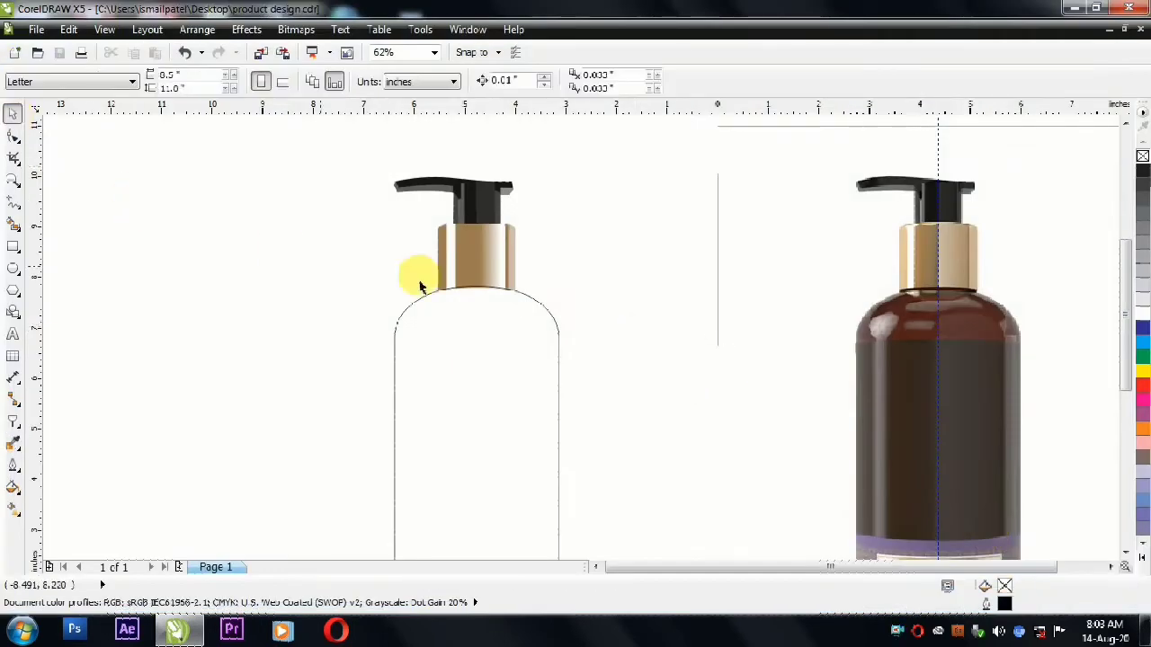
# - Fill the drawn bottle body with the dark reddish brown #4A211B sampled from the photo's bottle shoulder
pyautogui.click(13, 439)
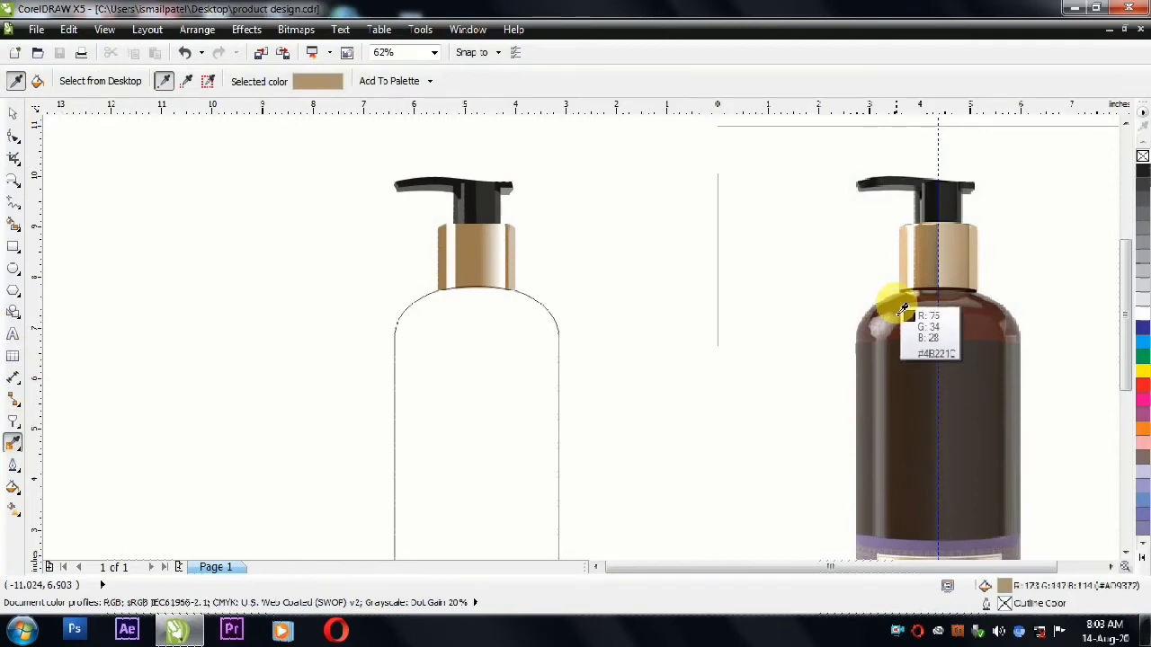
pyautogui.click(901, 304)
pyautogui.click(510, 414)
pyautogui.scroll(-2, 582, 335)
pyautogui.scroll(2, 539, 322)
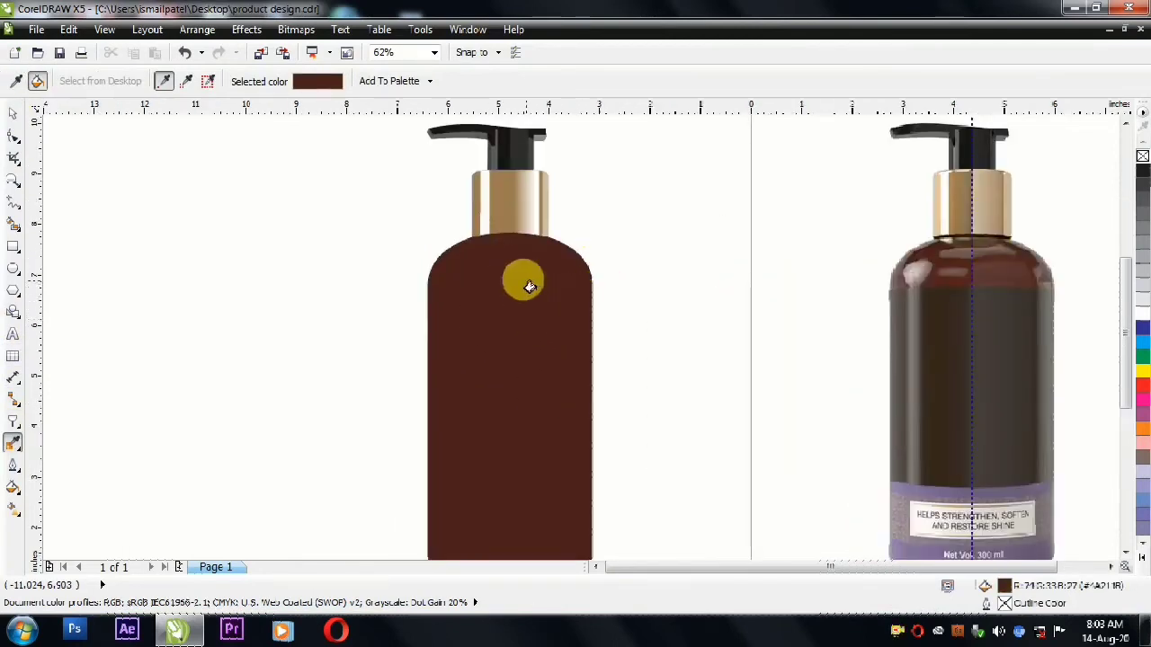
# - Draw a rectangle about 3.2 by 5.8 inches over the photo's bottle, from the dark area's top edge to just below the base
pyautogui.scroll(-1, 532, 270)
pyautogui.scroll(1, 514, 303)
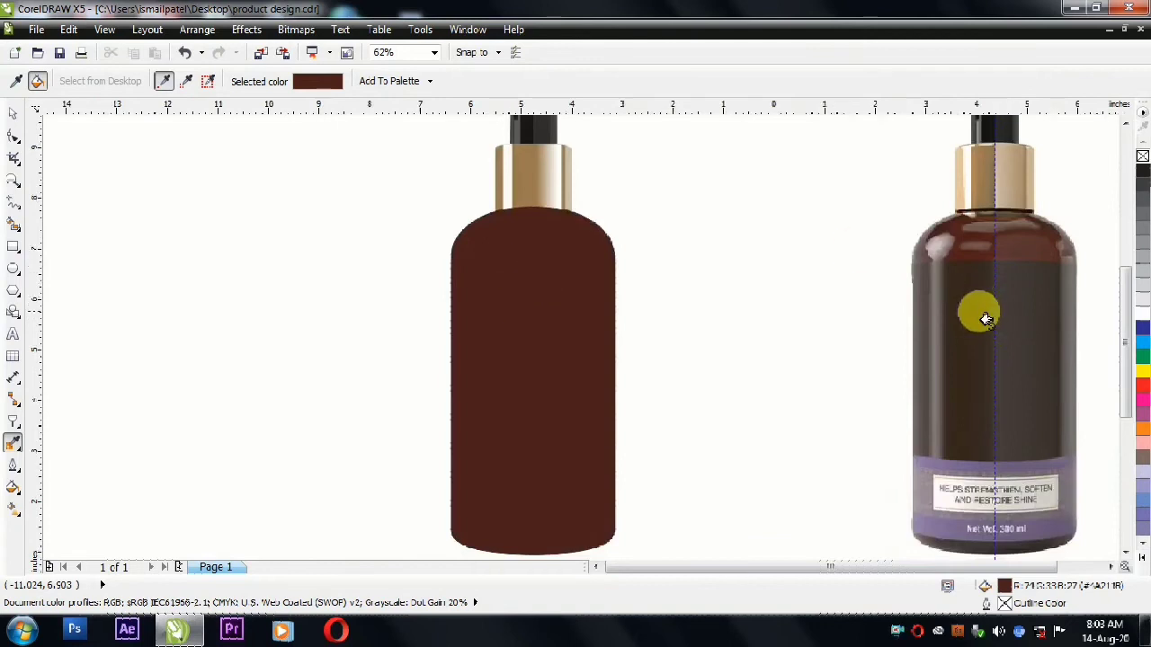
pyautogui.click(12, 252)
pyautogui.moveTo(914, 262); pyautogui.dragTo(1074, 505)
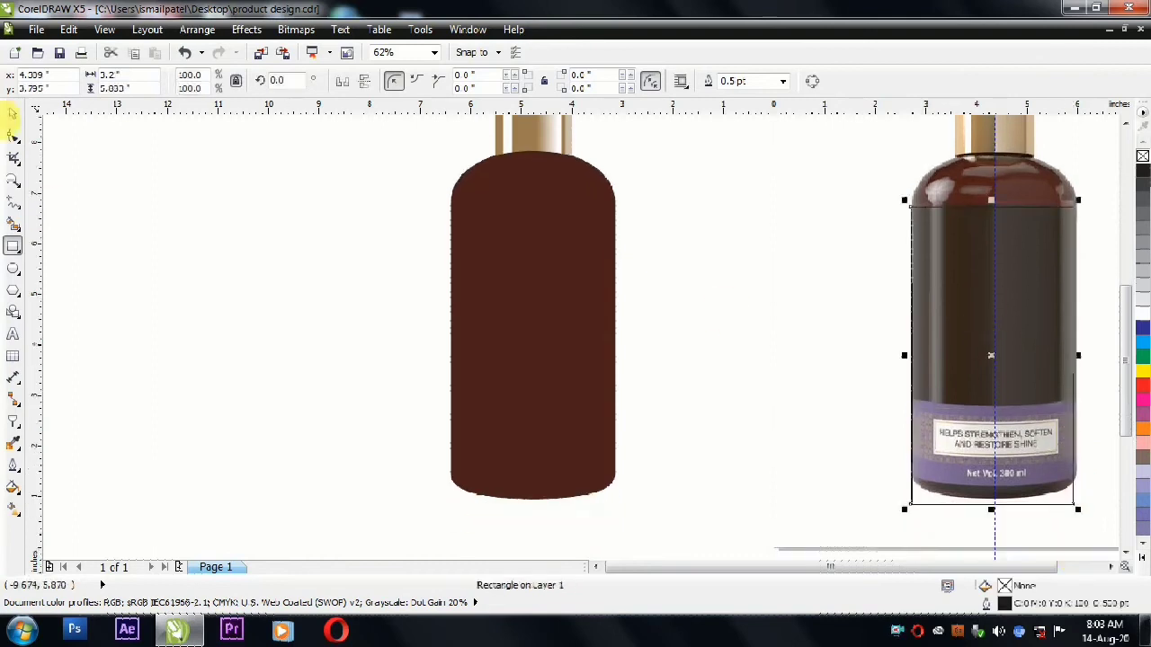
# - Place horizontal guidelines at the dark area's top edge and the bottle's base, and inspect the rectangle's upper-left corner
pyautogui.moveTo(818, 120); pyautogui.dragTo(683, 227)
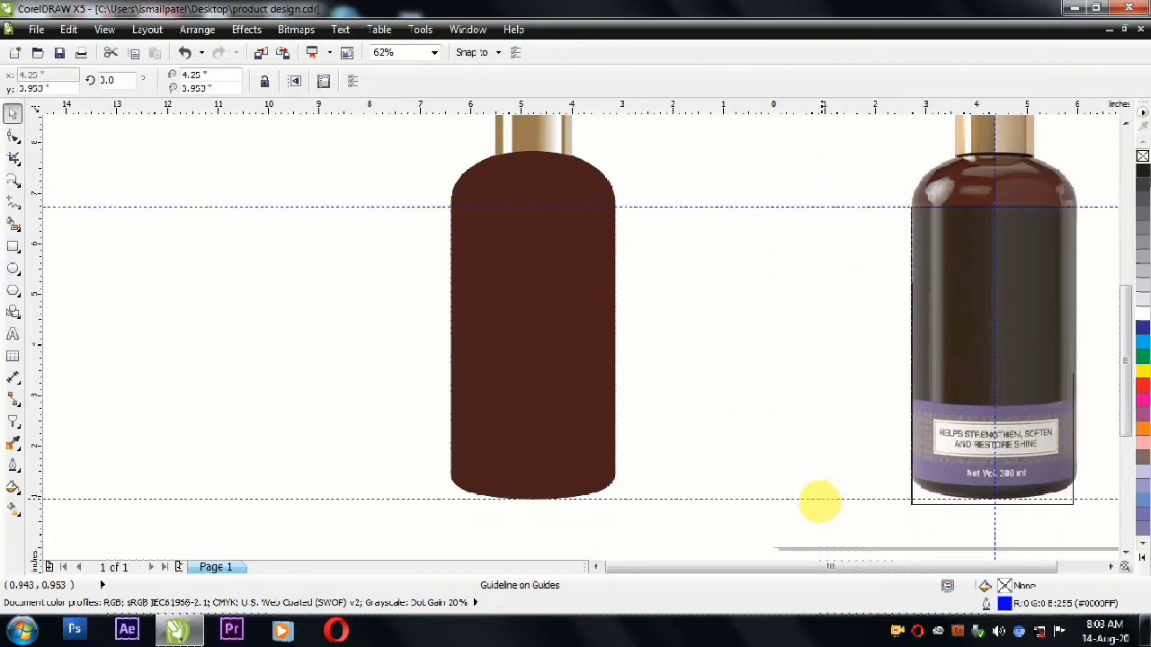
pyautogui.click(1020, 278)
pyautogui.scroll(4, 1015, 201)
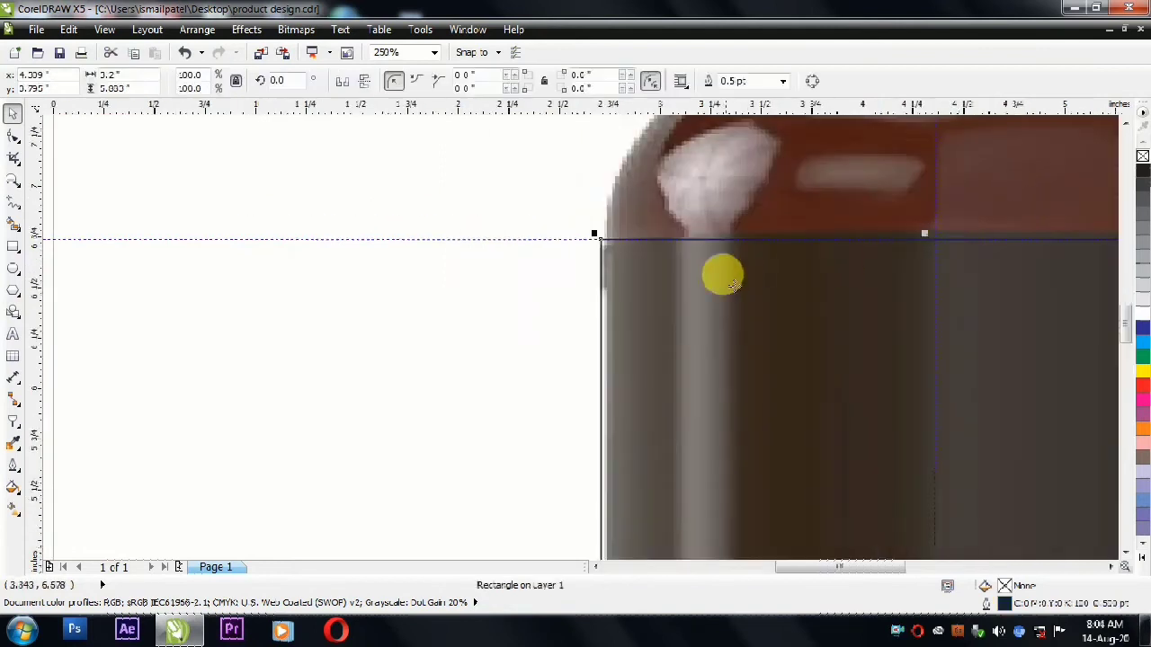
# - Convert the rectangle to curves and bow its top edge slightly to follow the photo's dark area
pyautogui.scroll(-2, 749, 278)
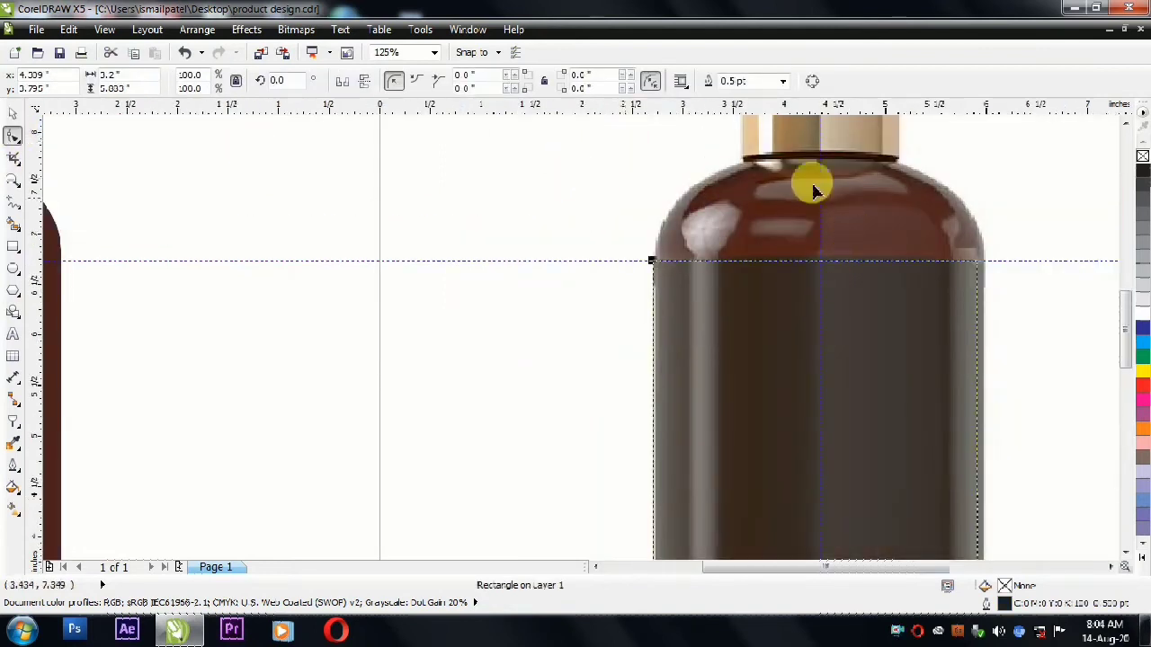
pyautogui.hotkey('ctrl', 'q')
pyautogui.moveTo(812, 260); pyautogui.dragTo(820, 391)
pyautogui.scroll(-6, 807, 270)
pyautogui.scroll(4, 809, 342)
pyautogui.scroll(-2, 820, 391)
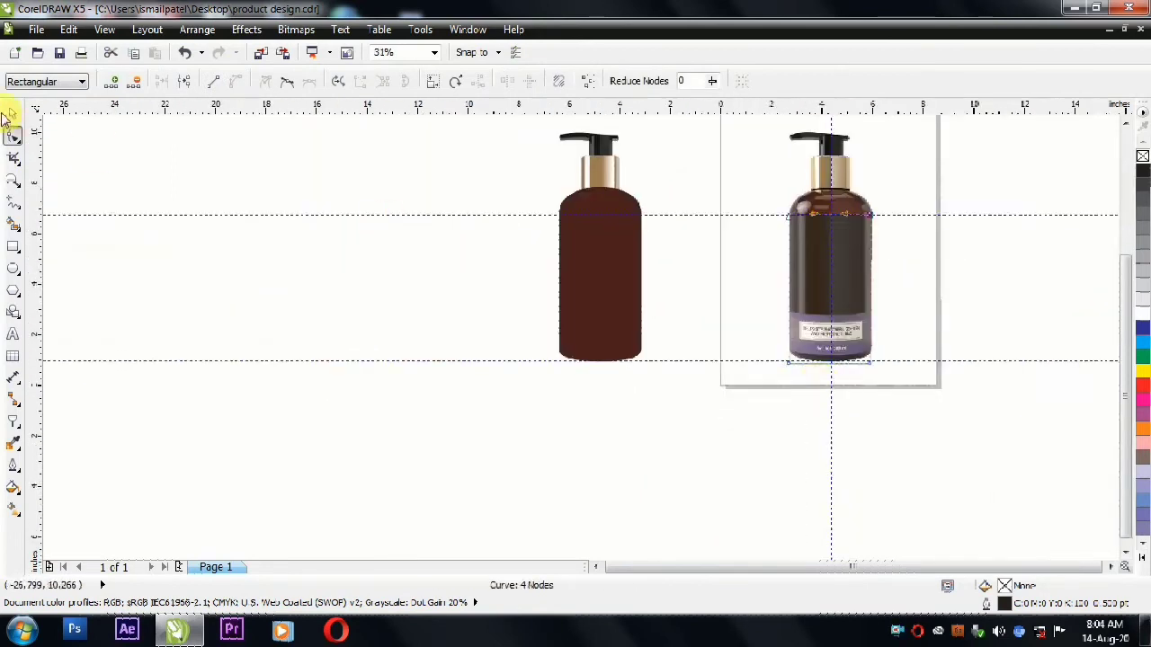
# - Move the curved shape off the photo and fill it with the dark brown #35291D sampled from the bottle's dark area
pyautogui.click(12, 113)
pyautogui.moveTo(822, 244); pyautogui.dragTo(712, 234)
pyautogui.click(16, 464)
pyautogui.click(815, 268)
pyautogui.click(706, 293)
# - PowerClip the dark brown shape inside the drawn bottle body
pyautogui.click(14, 114)
pyautogui.moveTo(720, 288); pyautogui.dragTo(592, 259)
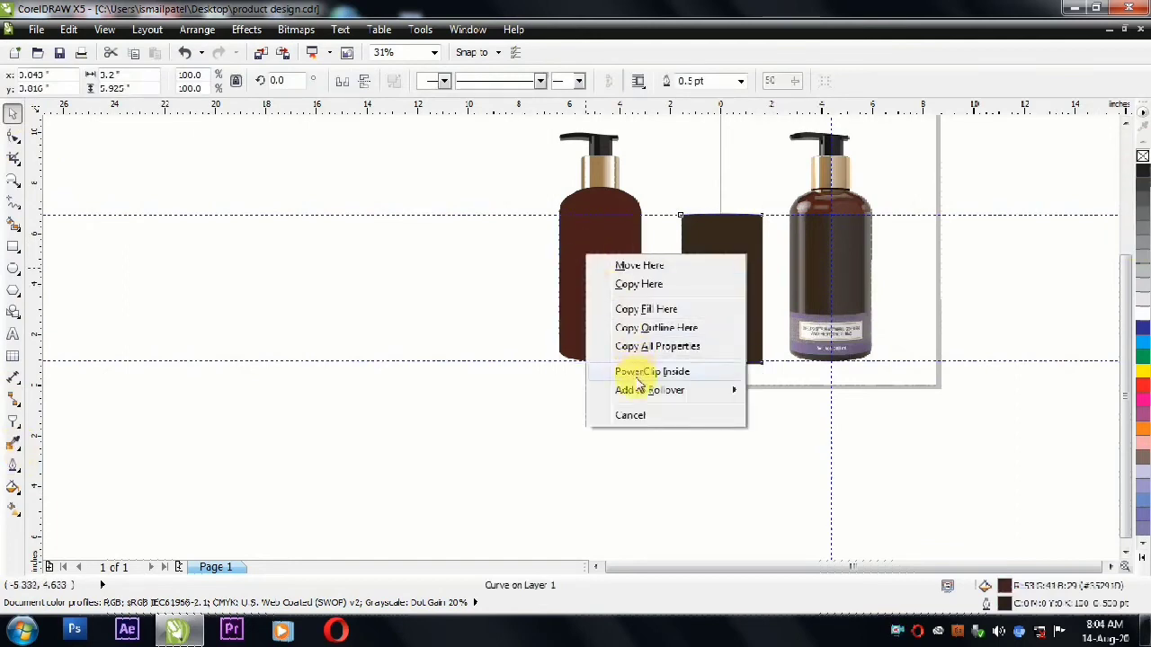
pyautogui.click(642, 364)
# - Edit the PowerClip contents and widen the dark brown shape slightly past both sides of the bottle body
pyautogui.keyDown('ctrl'); pyautogui.click(604, 231); pyautogui.keyUp('ctrl')
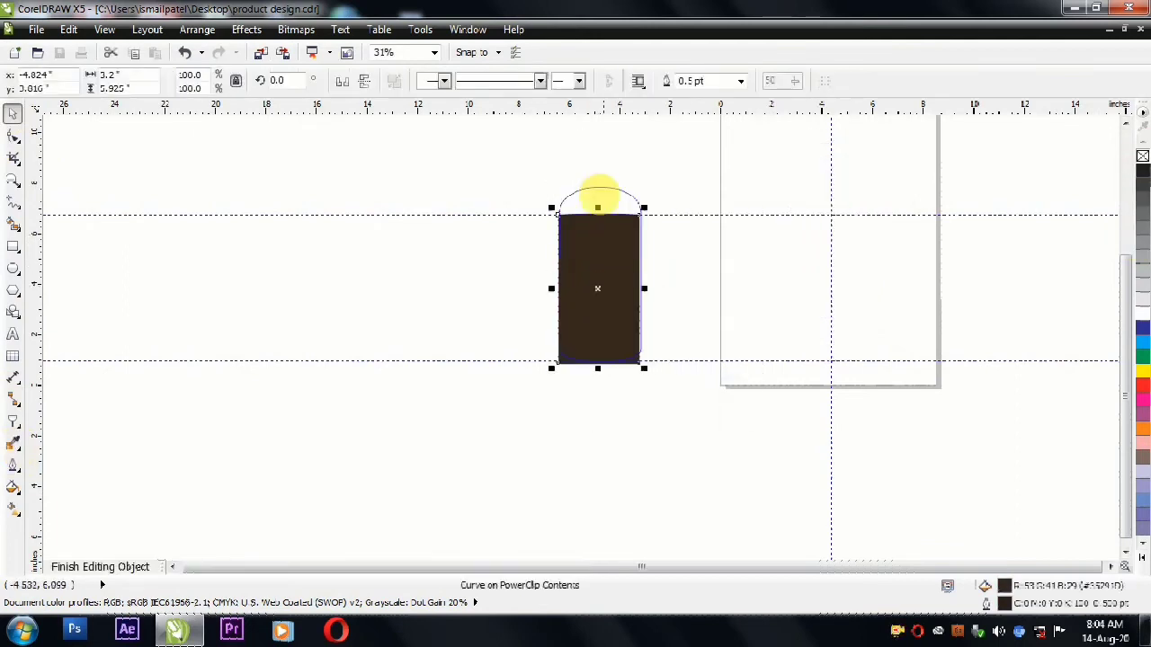
pyautogui.scroll(5, 604, 231)
pyautogui.scroll(-1, 656, 301)
pyautogui.moveTo(721, 443); pyautogui.dragTo(722, 443)
pyautogui.moveTo(541, 439); pyautogui.dragTo(538, 442)
pyautogui.moveTo(723, 438); pyautogui.dragTo(720, 438)
pyautogui.keyDown('ctrl'); pyautogui.click(765, 367); pyautogui.keyUp('ctrl')
pyautogui.scroll(-1, 685, 302)
pyautogui.scroll(1, 695, 310)
pyautogui.scroll(-1, 771, 405)
pyautogui.press('Escape')
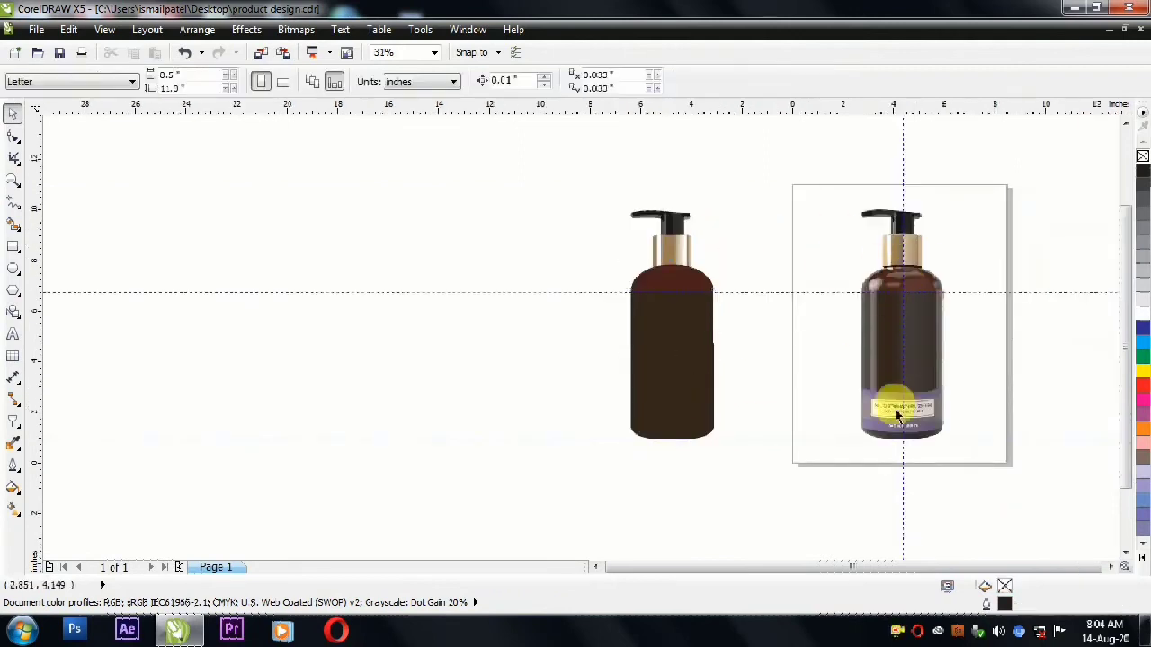
# - Draw a rectangle about 3.25 by 1.53 inches over the purple label near the base of the photo's bottle
pyautogui.scroll(1, 920, 411)
pyautogui.click(12, 245)
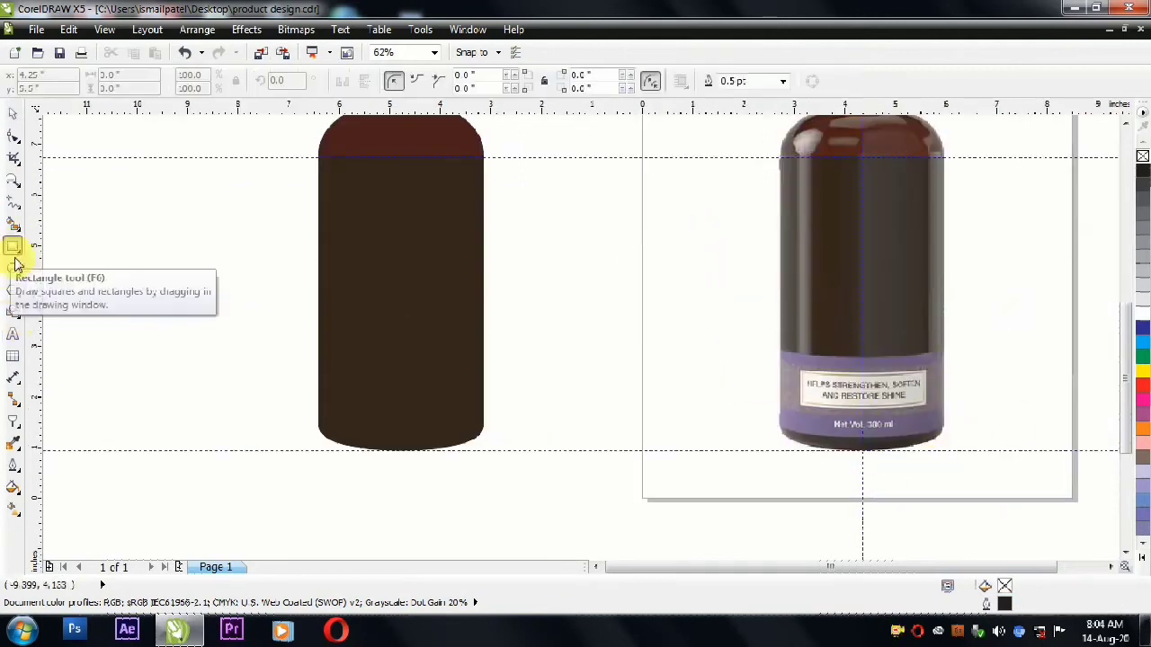
pyautogui.moveTo(786, 361); pyautogui.dragTo(950, 441)
pyautogui.scroll(1, 951, 432)
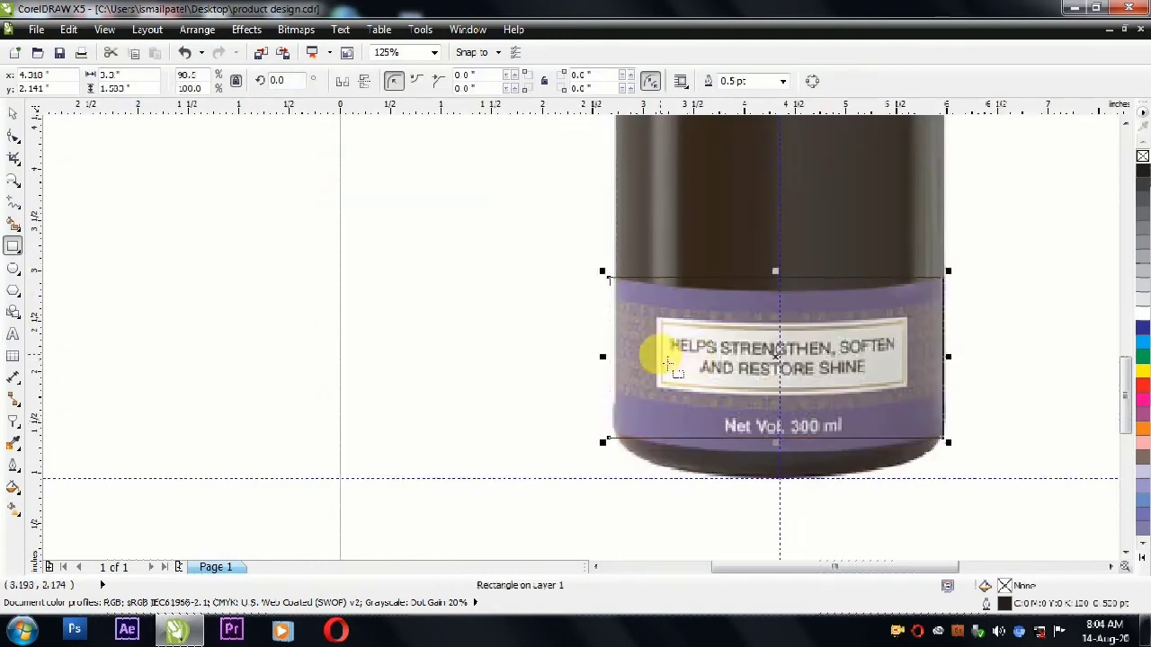
pyautogui.moveTo(601, 357); pyautogui.dragTo(607, 357)
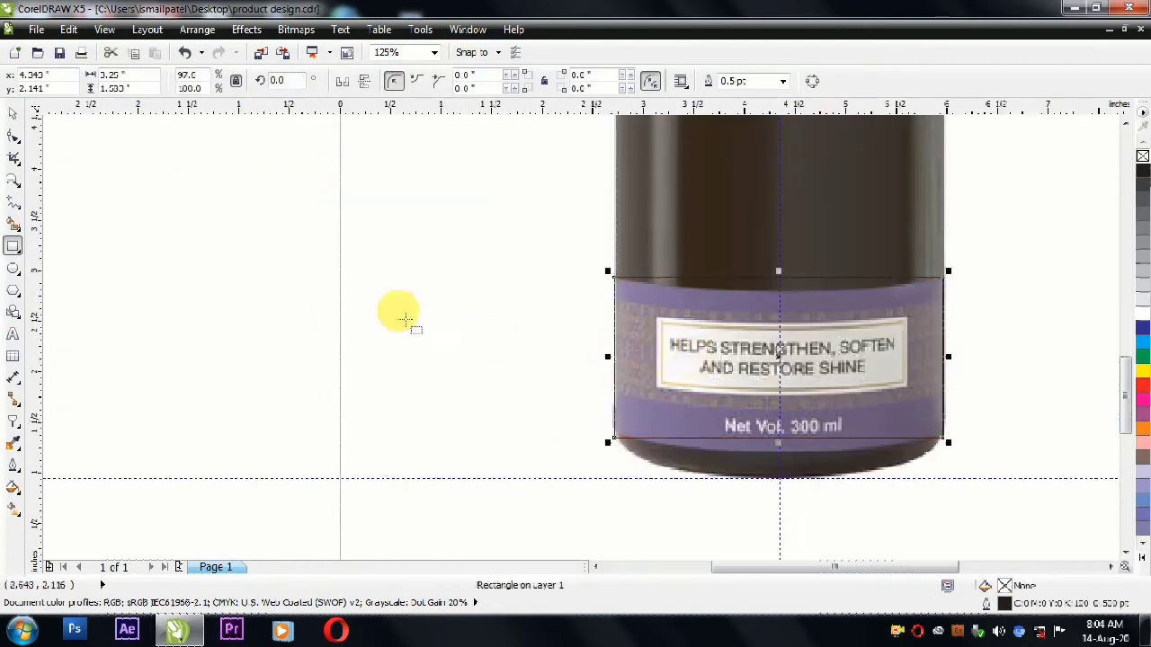
# - Convert the label rectangle to curves and bow its top and bottom edges downward to match the photo's label
pyautogui.click(13, 136)
pyautogui.click(812, 82)
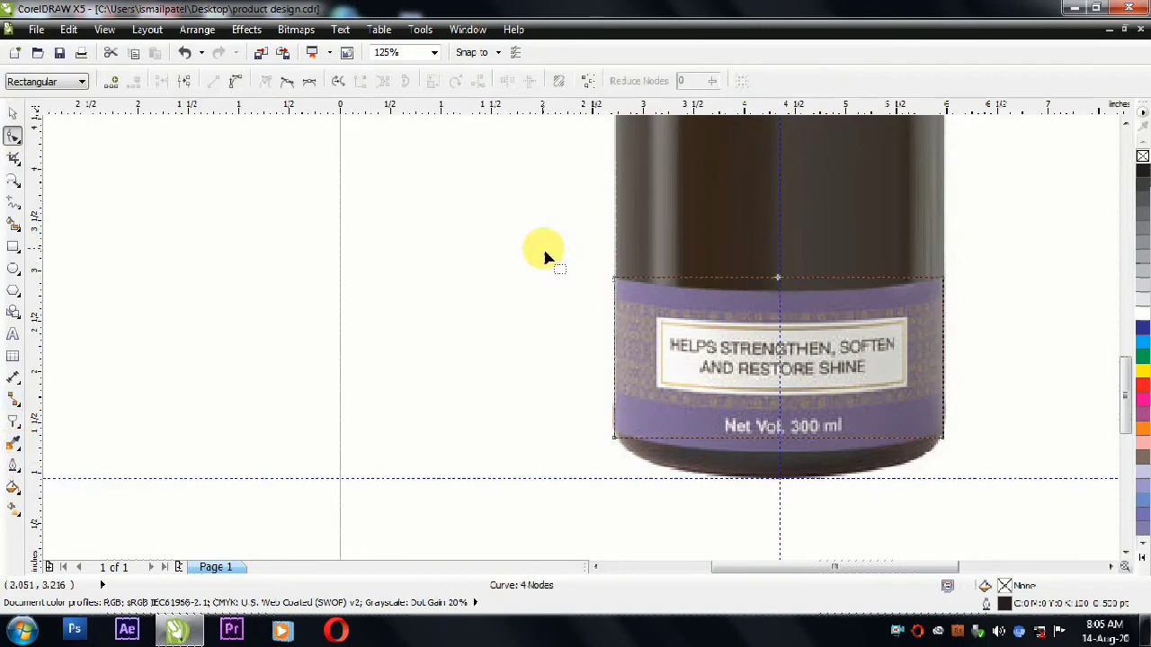
pyautogui.moveTo(780, 286); pyautogui.dragTo(788, 459)
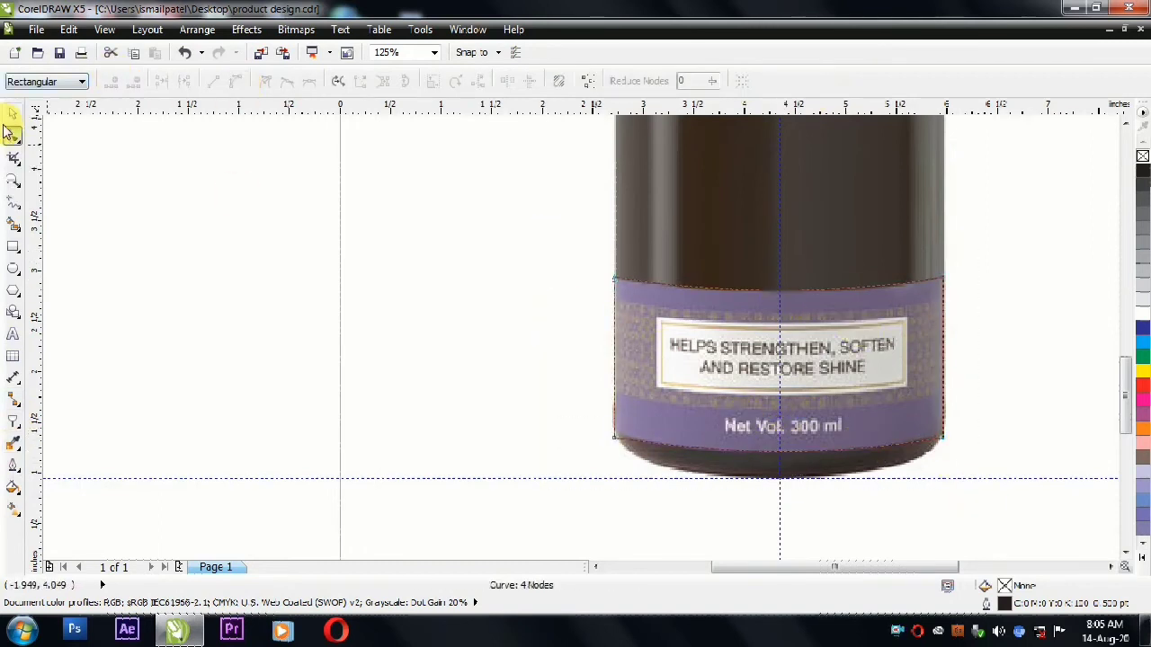
# - Move the label shape off the photo and fill it with the purple #8C79A7 sampled from the photo's label
pyautogui.click(13, 113)
pyautogui.scroll(-2, 881, 360)
pyautogui.moveTo(881, 359); pyautogui.dragTo(594, 338)
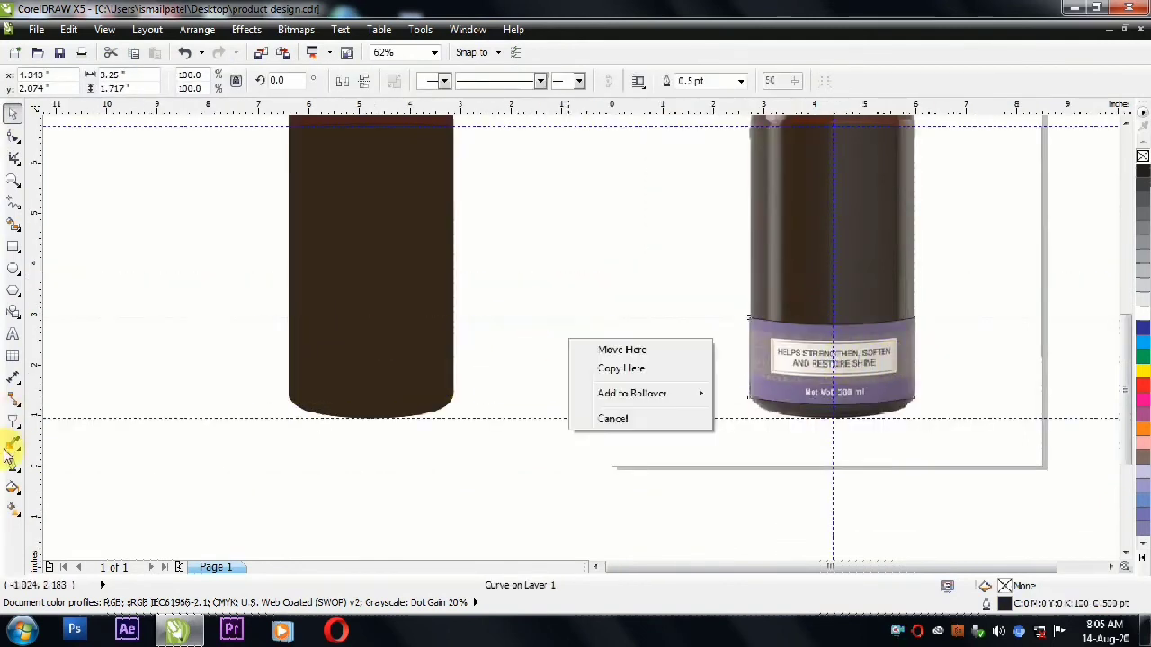
pyautogui.click(12, 442)
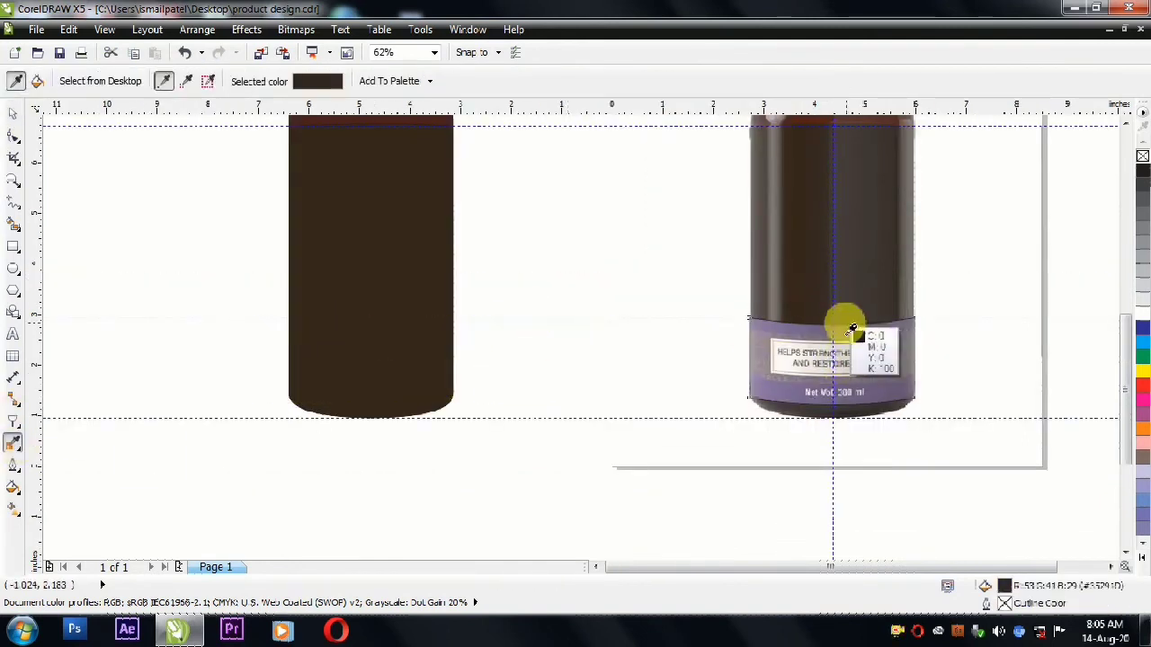
pyautogui.click(13, 113)
pyautogui.moveTo(760, 360); pyautogui.dragTo(535, 360)
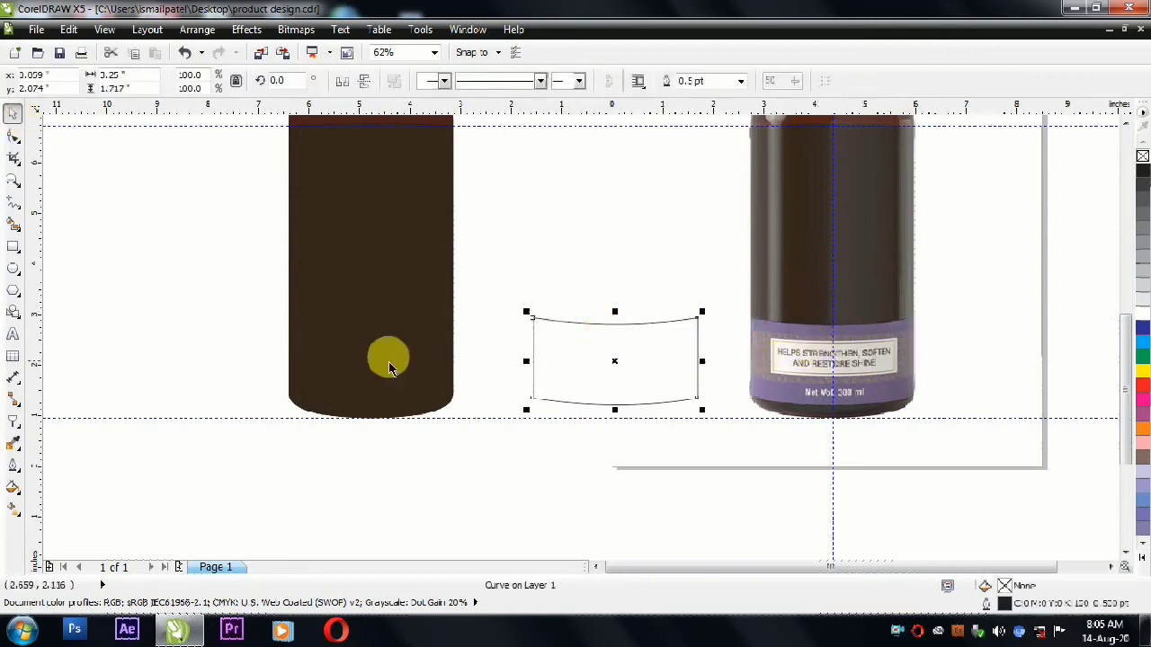
pyautogui.click(13, 442)
pyautogui.click(767, 327)
pyautogui.click(609, 378)
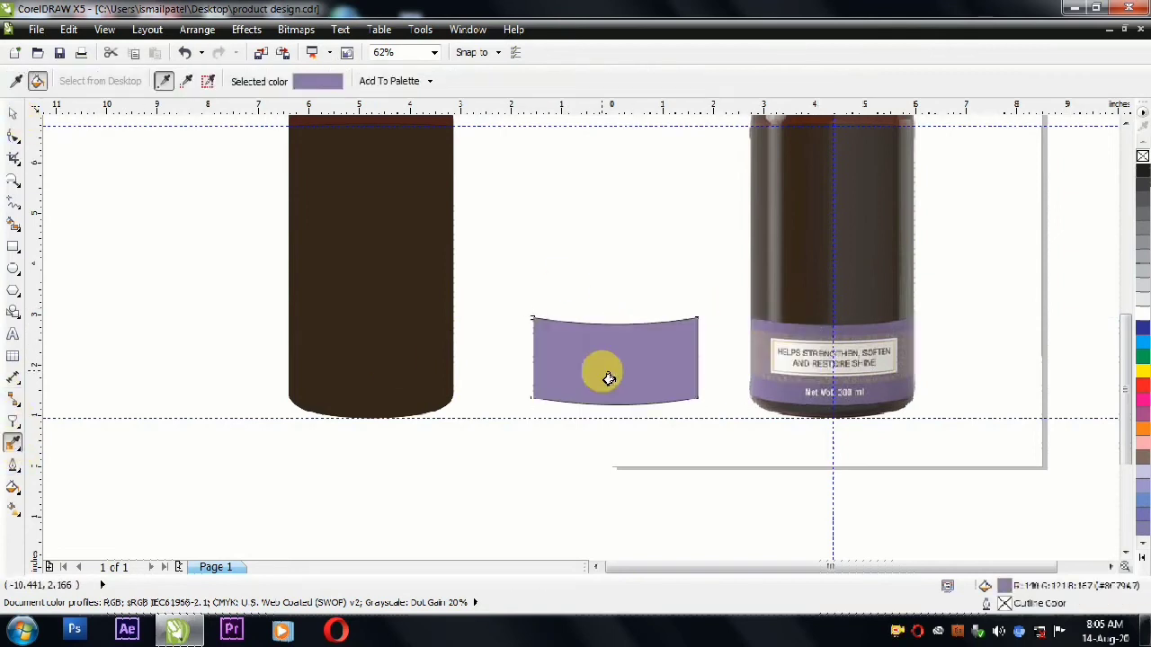
# - PowerClip the purple label band into the drawn bottle body and widen it slightly to about 3.26 inches to reach the edges
pyautogui.click(9, 117)
pyautogui.moveTo(647, 356); pyautogui.dragTo(421, 360)
pyautogui.click(472, 464)
pyautogui.keyDown('ctrl'); pyautogui.click(390, 364); pyautogui.keyUp('ctrl')
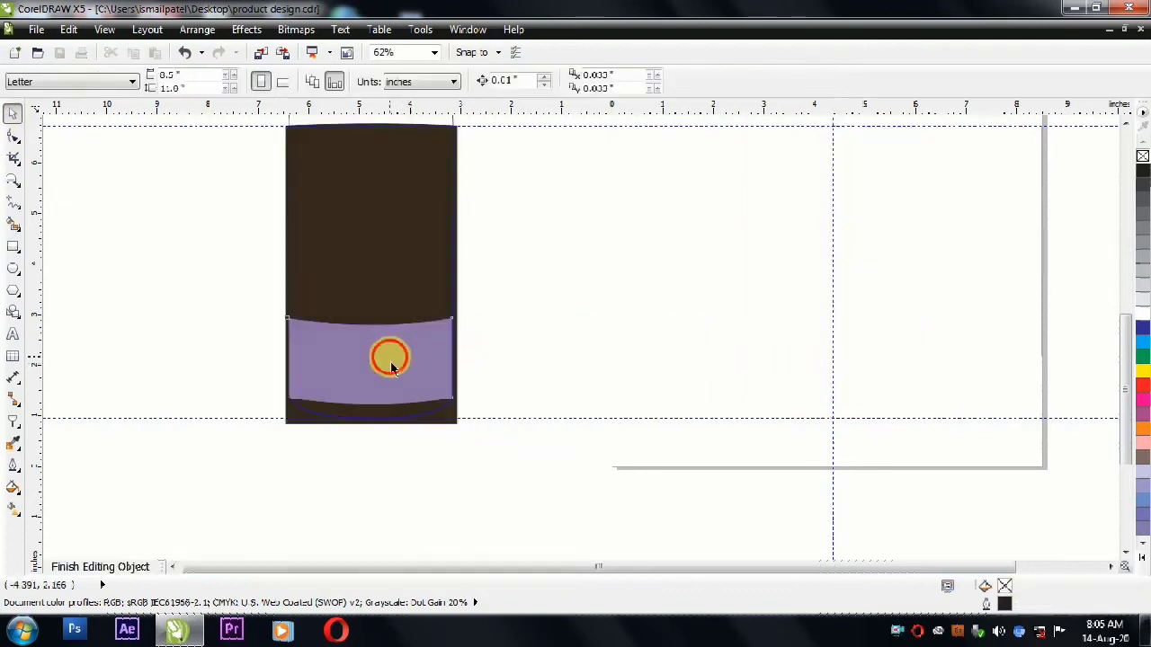
pyautogui.moveTo(530, 378); pyautogui.dragTo(521, 375)
pyautogui.keyDown('ctrl'); pyautogui.click(611, 392); pyautogui.keyUp('ctrl')
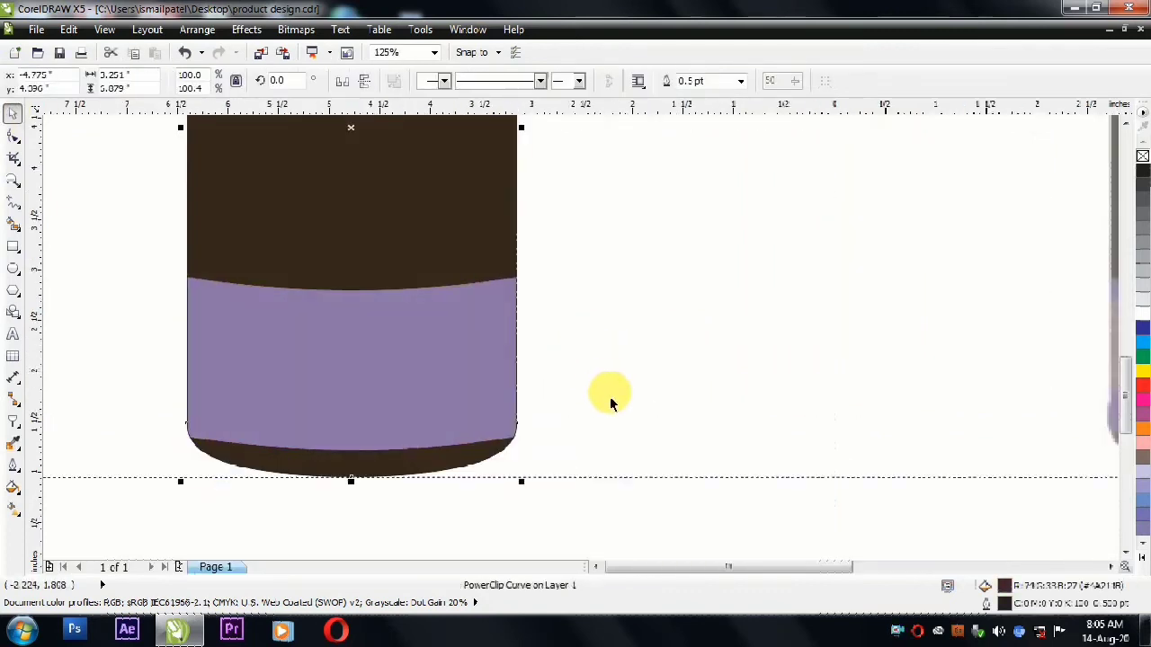
pyautogui.scroll(-2, 672, 311)
pyautogui.scroll(2, 675, 326)
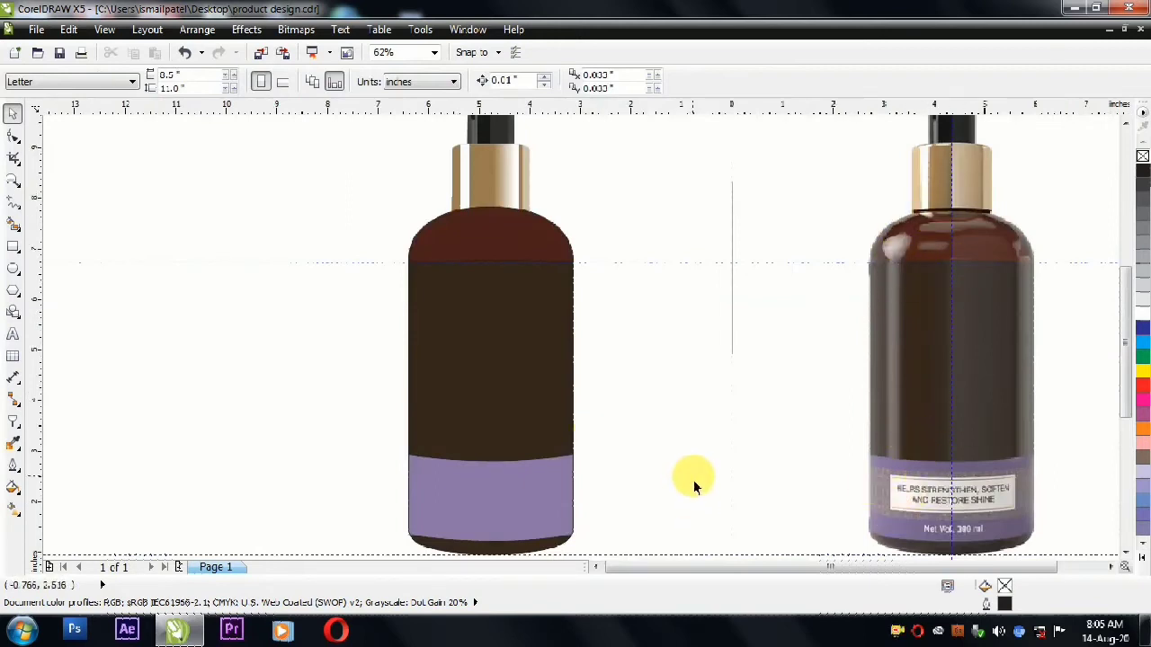
# - Duplicate the purple band inside the PowerClip at about 0.99 inches high and bow the copy's top and bottom edges further down
pyautogui.keyDown('ctrl'); pyautogui.click(536, 517); pyautogui.keyUp('ctrl')
pyautogui.moveTo(493, 456)
pyautogui.mouseDown()
pyautogui.moveTo(506, 477)
pyautogui.moveTo(494, 465)
pyautogui.mouseUp()
pyautogui.rightClick(493, 466)
pyautogui.click(461, 519)
pyautogui.scroll(1, 460, 519)
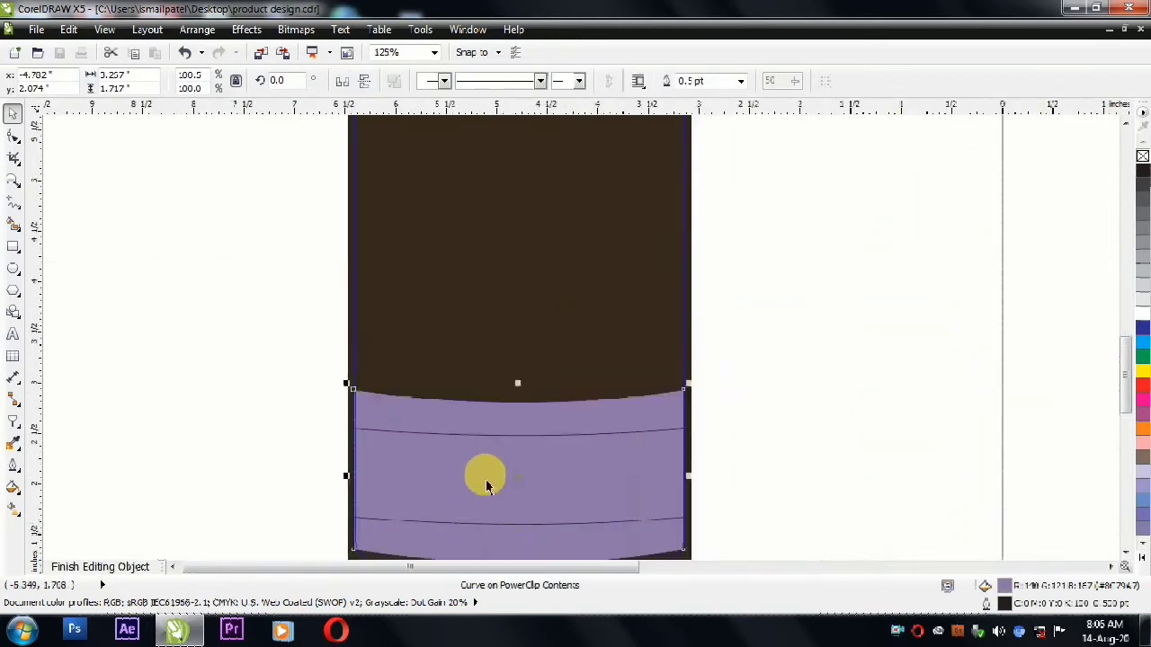
pyautogui.press('F10')
pyautogui.click(509, 432)
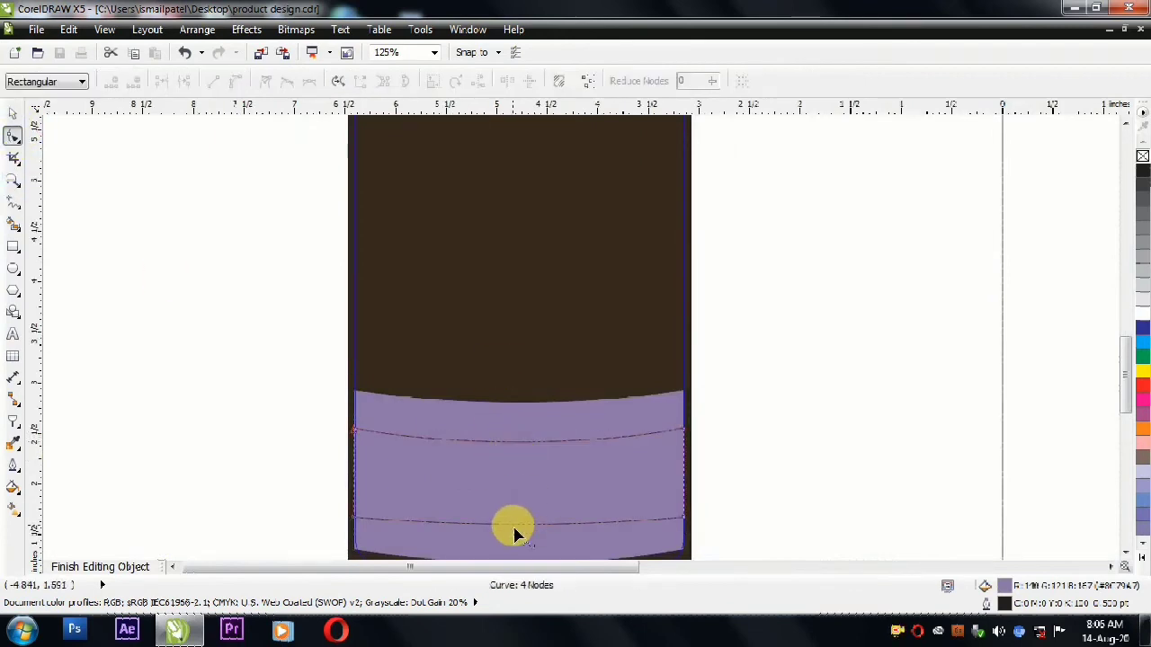
pyautogui.moveTo(514, 533); pyautogui.dragTo(517, 538)
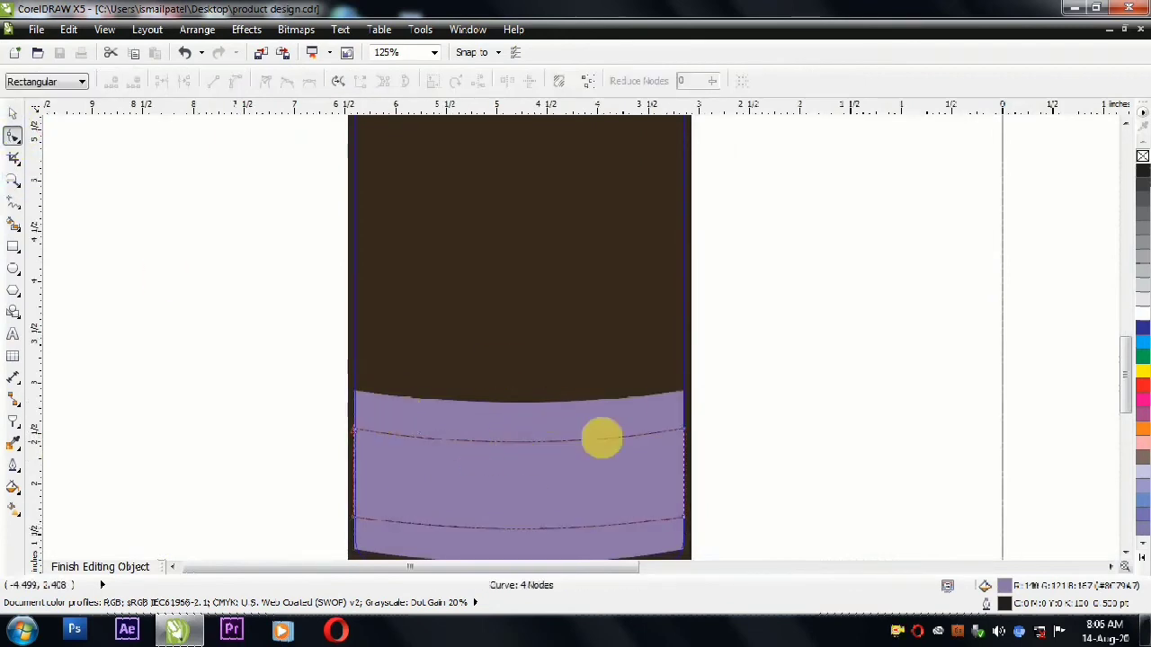
pyautogui.scroll(-1, 617, 397)
pyautogui.scroll(1, 554, 439)
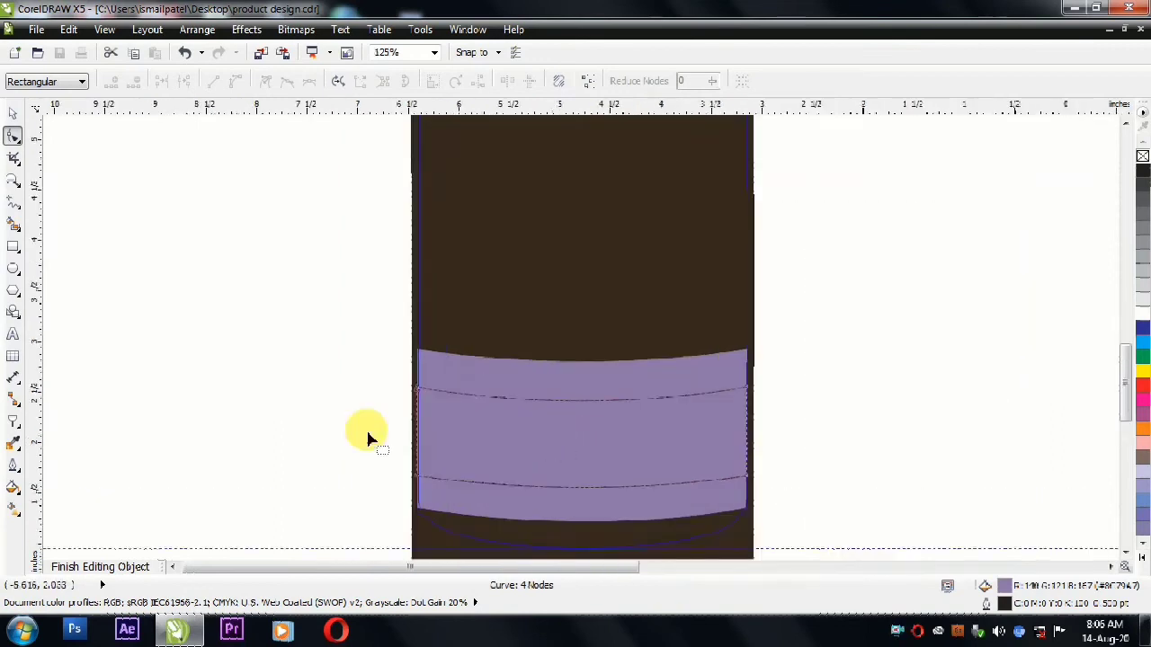
# - Fill the inner band with the Curtains texture in red and magenta-purple, and remove its outline
pyautogui.click(13, 135)
pyautogui.click(13, 488)
pyautogui.click(79, 419)
pyautogui.click(713, 312)
pyautogui.click(717, 361)
pyautogui.click(714, 333)
pyautogui.moveTo(760, 368); pyautogui.dragTo(762, 416)
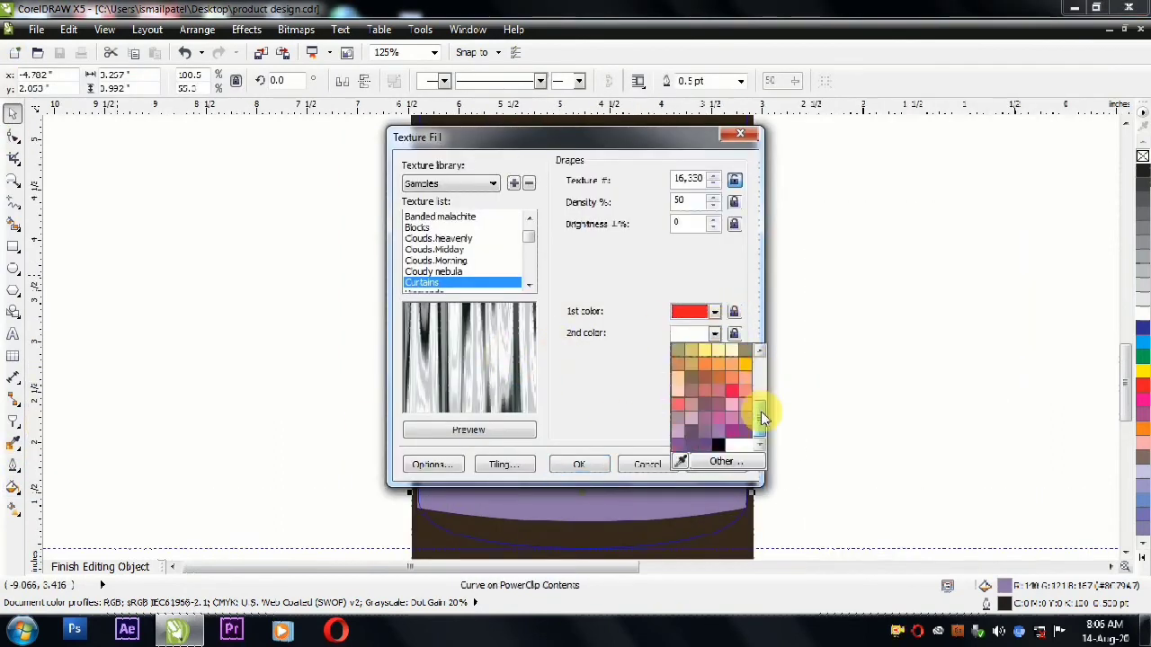
pyautogui.click(733, 437)
pyautogui.click(521, 430)
pyautogui.click(579, 464)
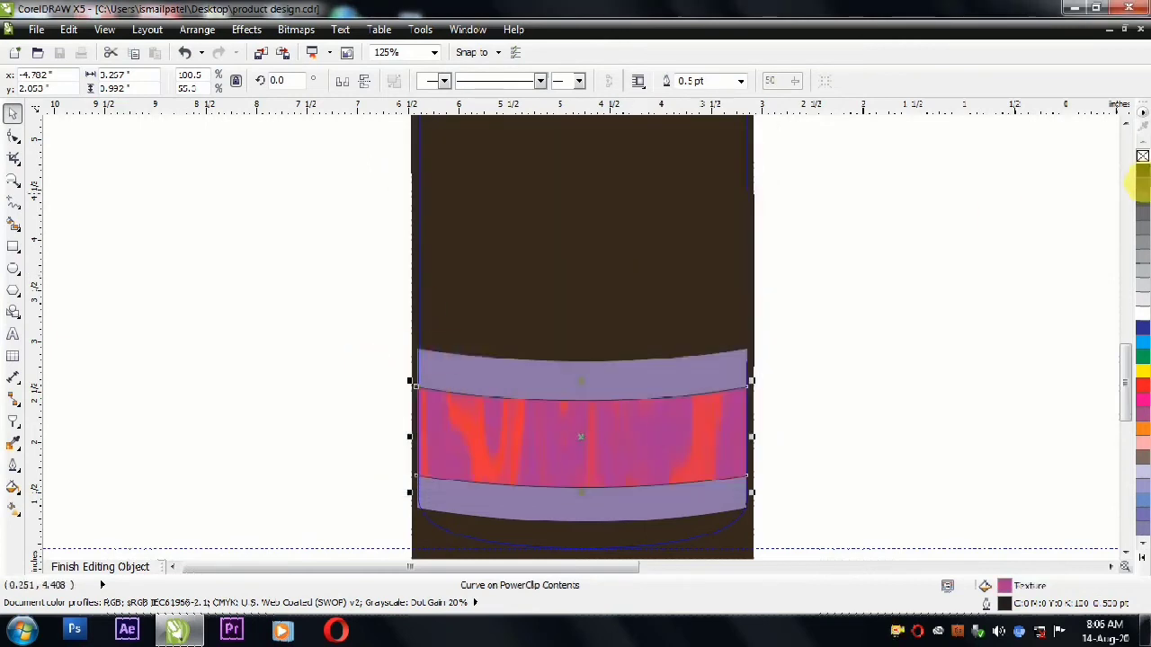
pyautogui.rightClick(1142, 156)
pyautogui.keyDown('ctrl'); pyautogui.click(372, 366); pyautogui.keyUp('ctrl')
pyautogui.scroll(-2, 318, 354)
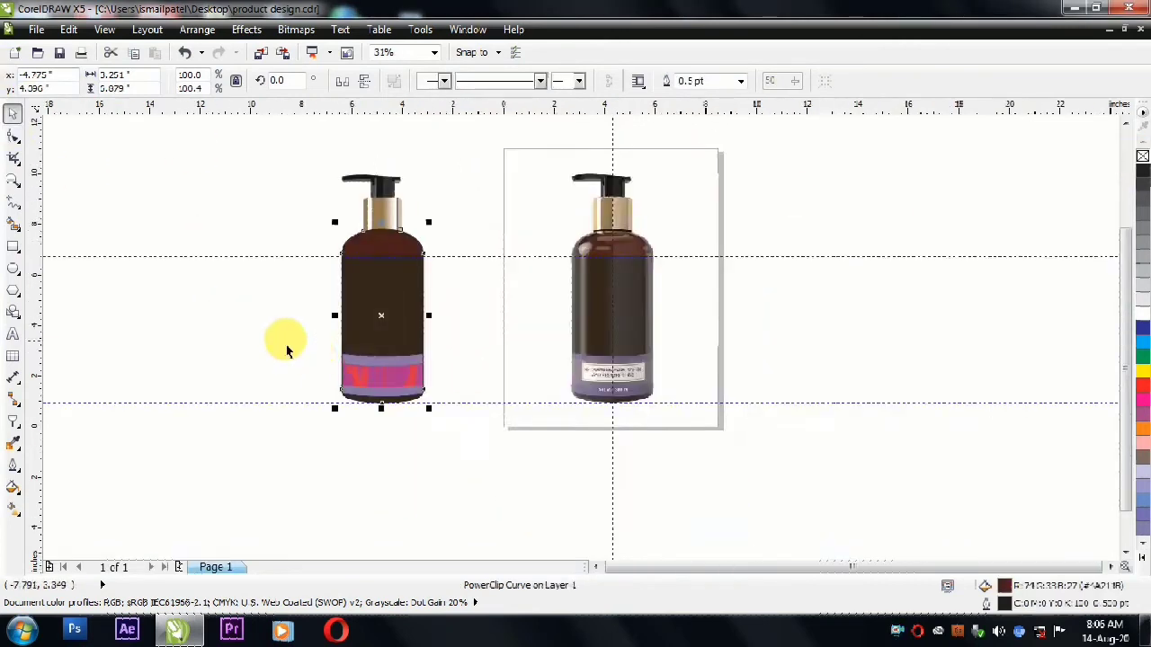
# - Make a smaller copy of the textured band, about 2.43 by 0.69 inches, centred inside it and fill the copy white
pyautogui.scroll(1, 286, 340)
pyautogui.keyDown('ctrl'); pyautogui.click(531, 428); pyautogui.keyUp('ctrl')
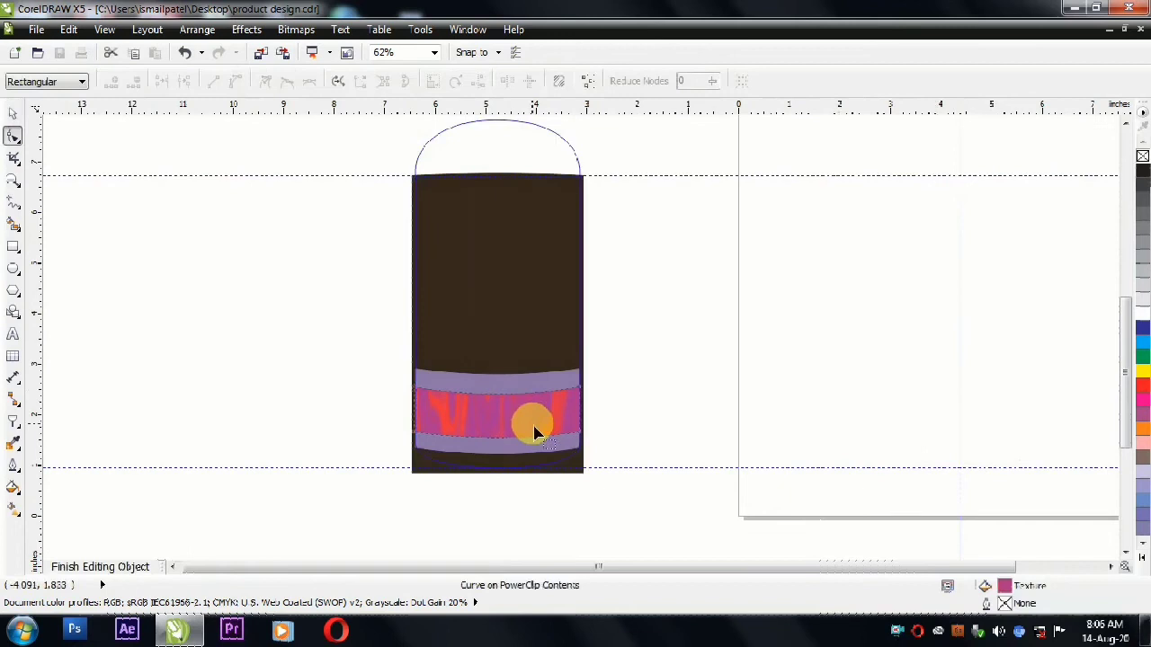
pyautogui.click(13, 113)
pyautogui.scroll(3, 521, 405)
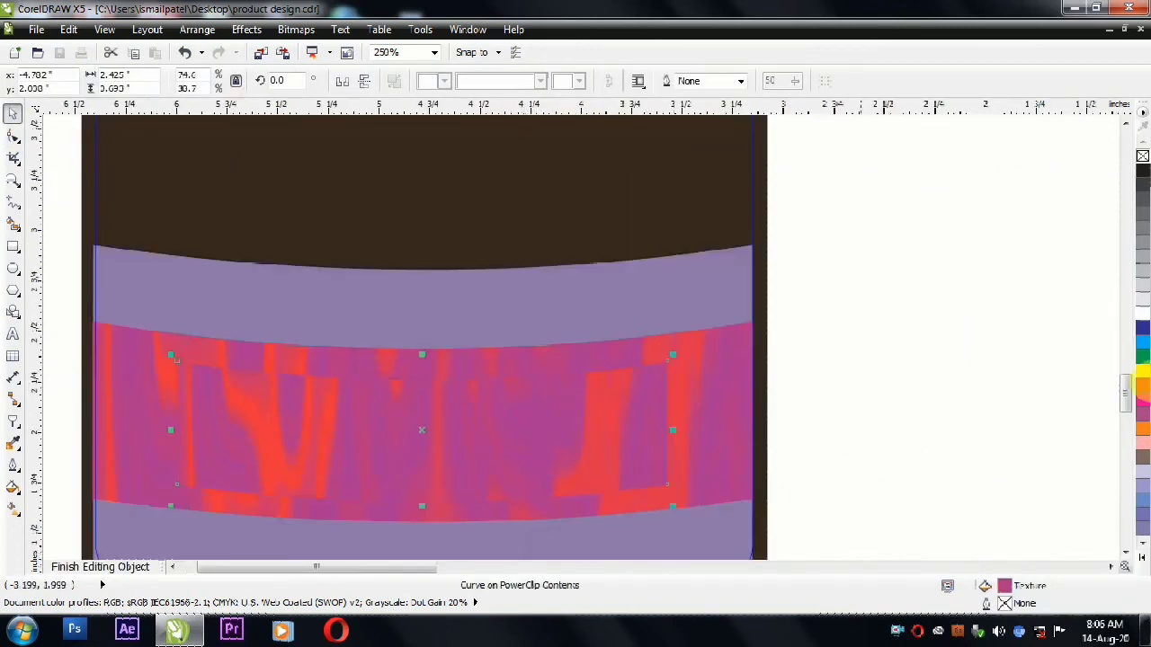
pyautogui.click(1141, 313)
pyautogui.click(917, 347)
pyautogui.scroll(-2, 803, 370)
pyautogui.keyDown('ctrl'); pyautogui.click(852, 345); pyautogui.keyUp('ctrl')
pyautogui.scroll(1, 855, 343)
pyautogui.scroll(-2, 701, 350)
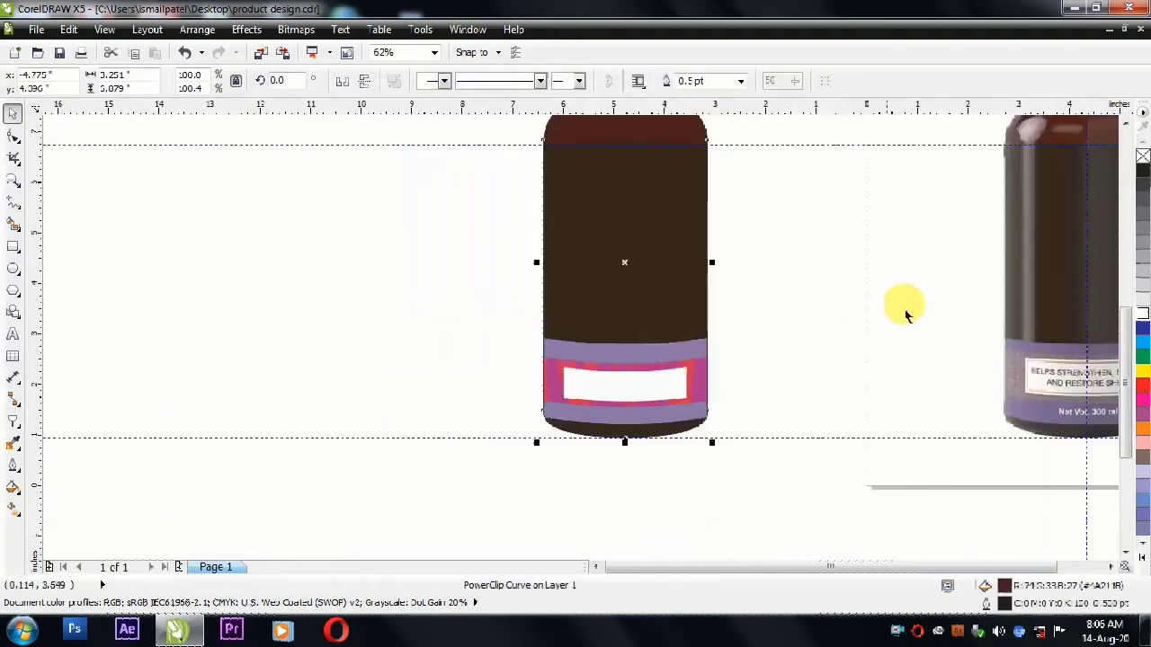
# - Place a smaller copy of the white label panel, about 2.24 by 0.64 inches, centred inside it within the PowerClip
pyautogui.scroll(1, 894, 297)
pyautogui.scroll(-1, 731, 329)
pyautogui.scroll(1, 693, 231)
pyautogui.click(689, 375)
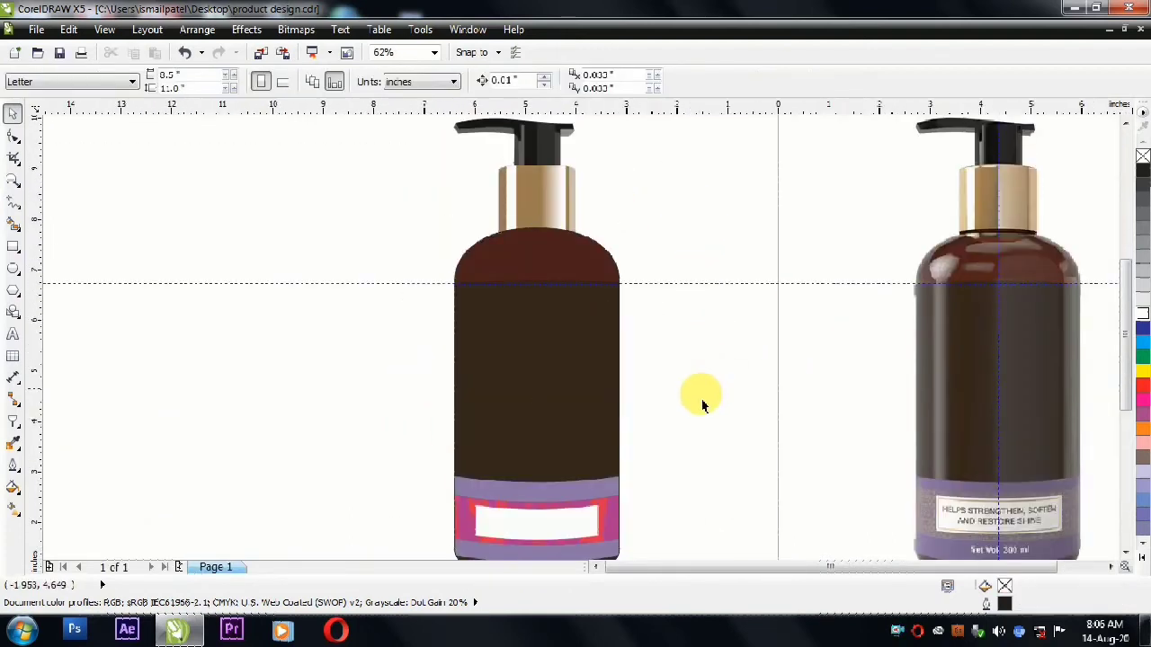
pyautogui.keyDown('ctrl'); pyautogui.click(533, 529); pyautogui.keyUp('ctrl')
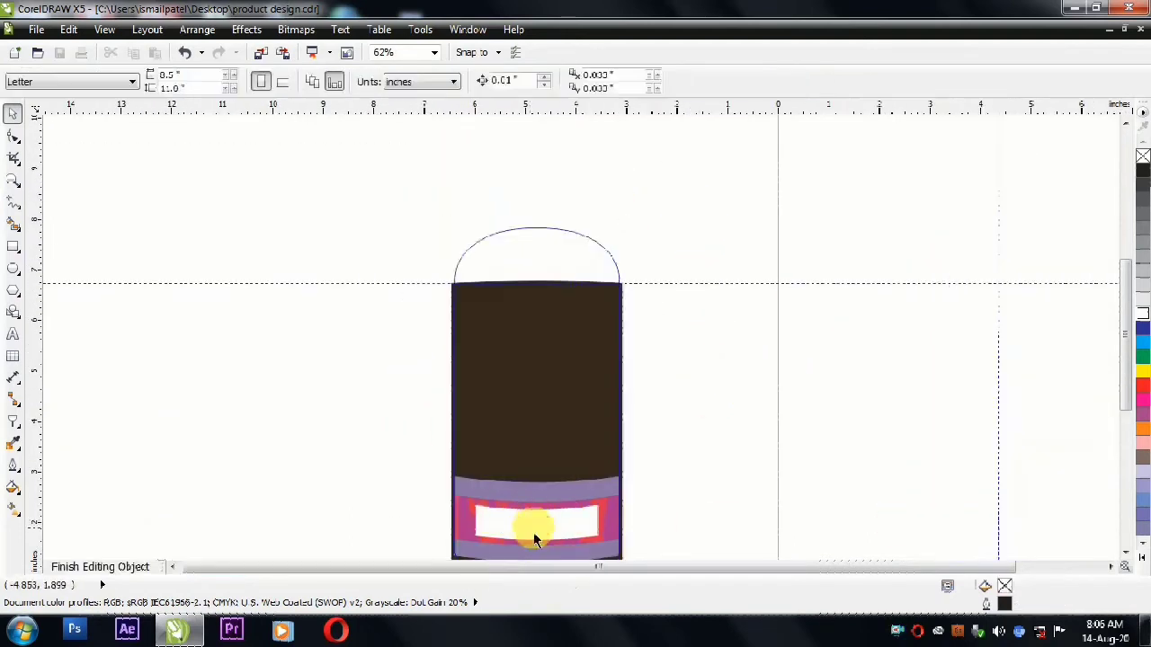
pyautogui.click(534, 537)
pyautogui.scroll(1, 531, 538)
pyautogui.moveTo(672, 466); pyautogui.dragTo(667, 470)
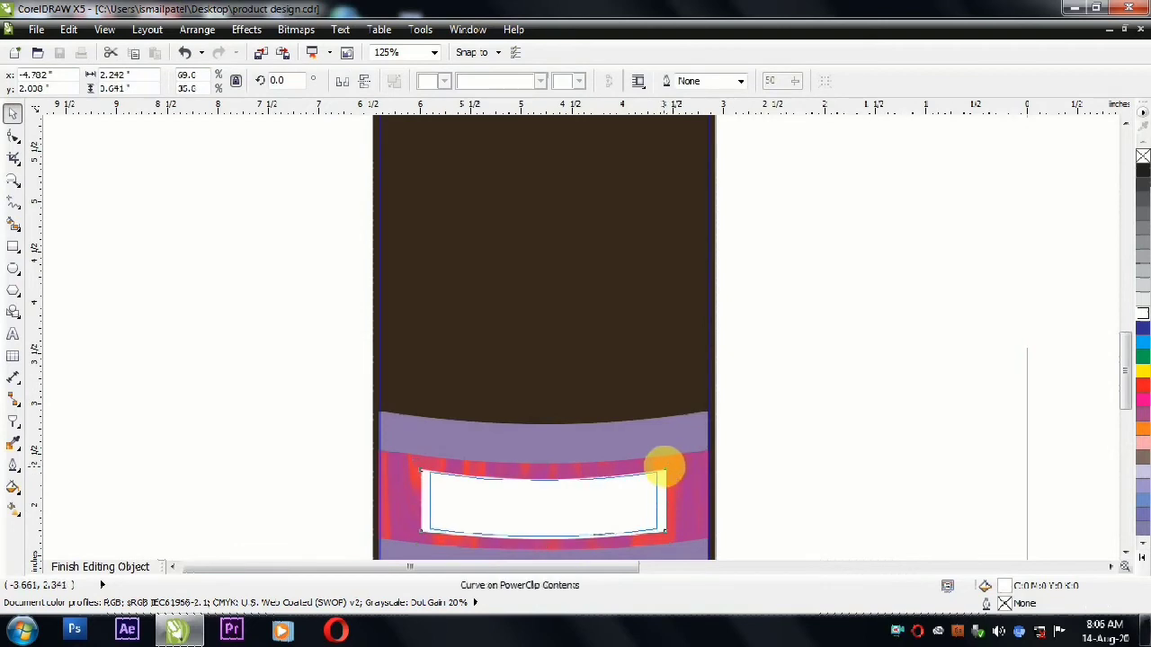
pyautogui.moveTo(561, 486); pyautogui.dragTo(559, 546)
pyautogui.click(571, 533)
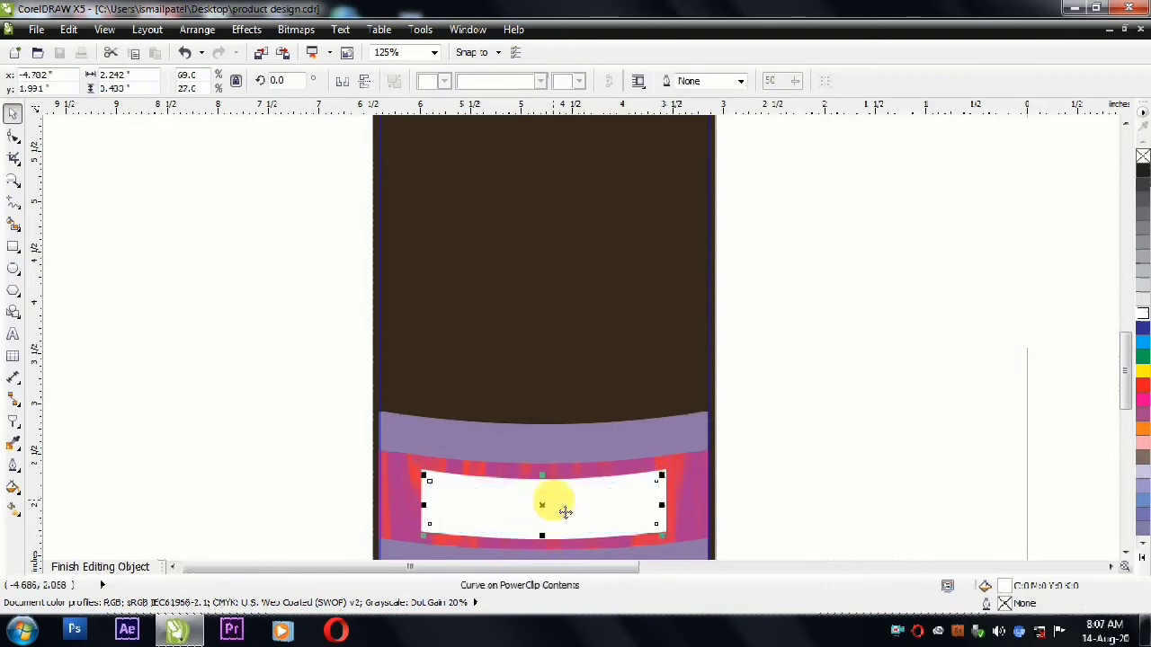
# - Apply a one-step outward cyan contour of 0.012 inches to the inner white panel and break the contour group apart
pyautogui.click(14, 420)
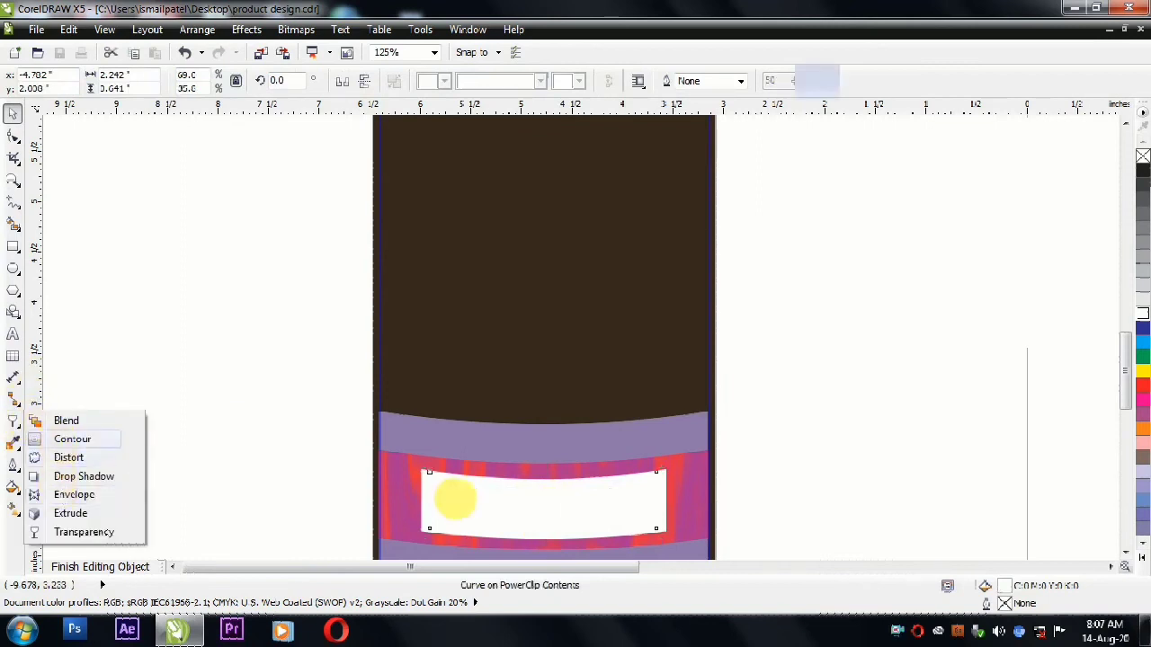
pyautogui.click(72, 438)
pyautogui.moveTo(482, 467); pyautogui.dragTo(621, 457)
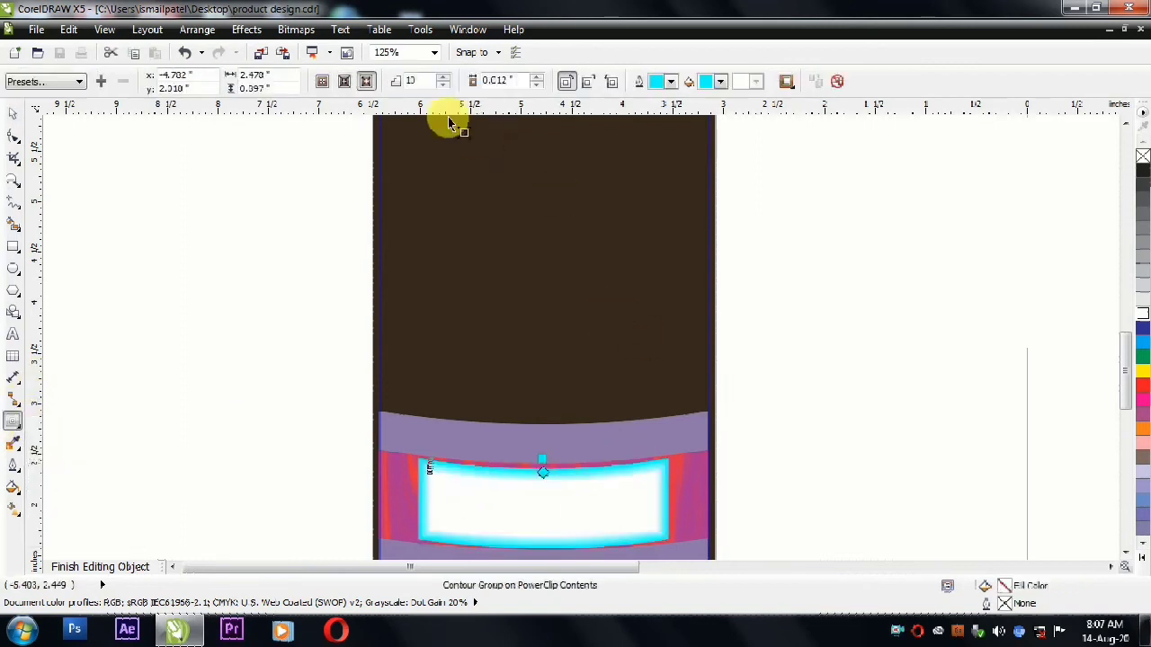
pyautogui.click(344, 82)
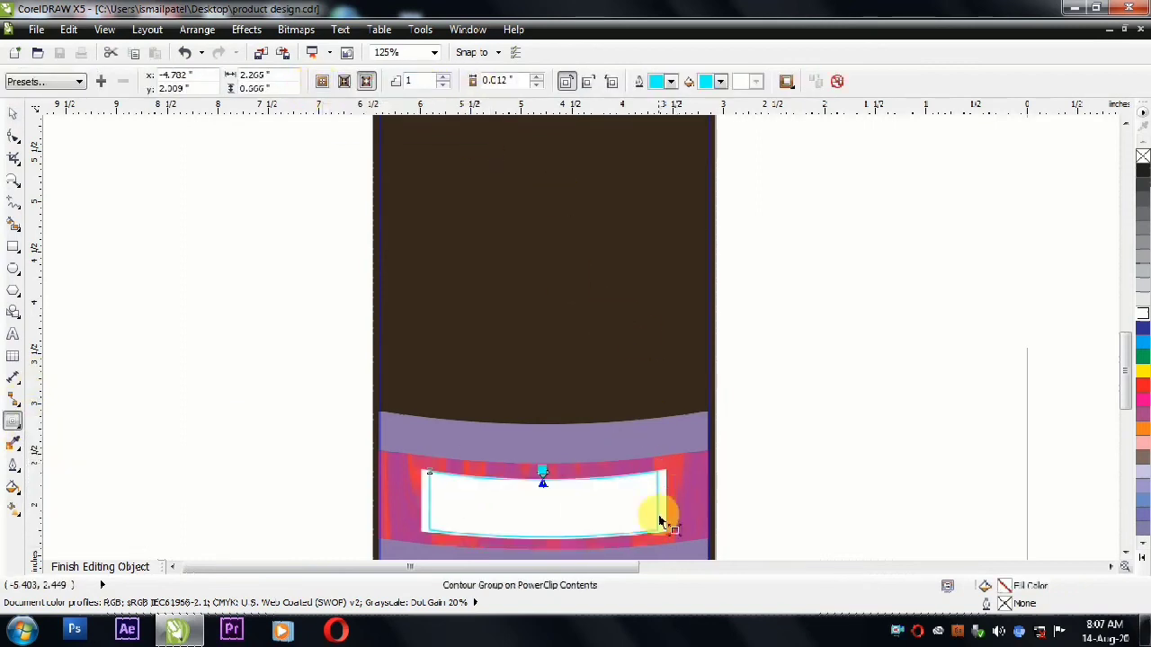
pyautogui.click(197, 30)
pyautogui.click(215, 216)
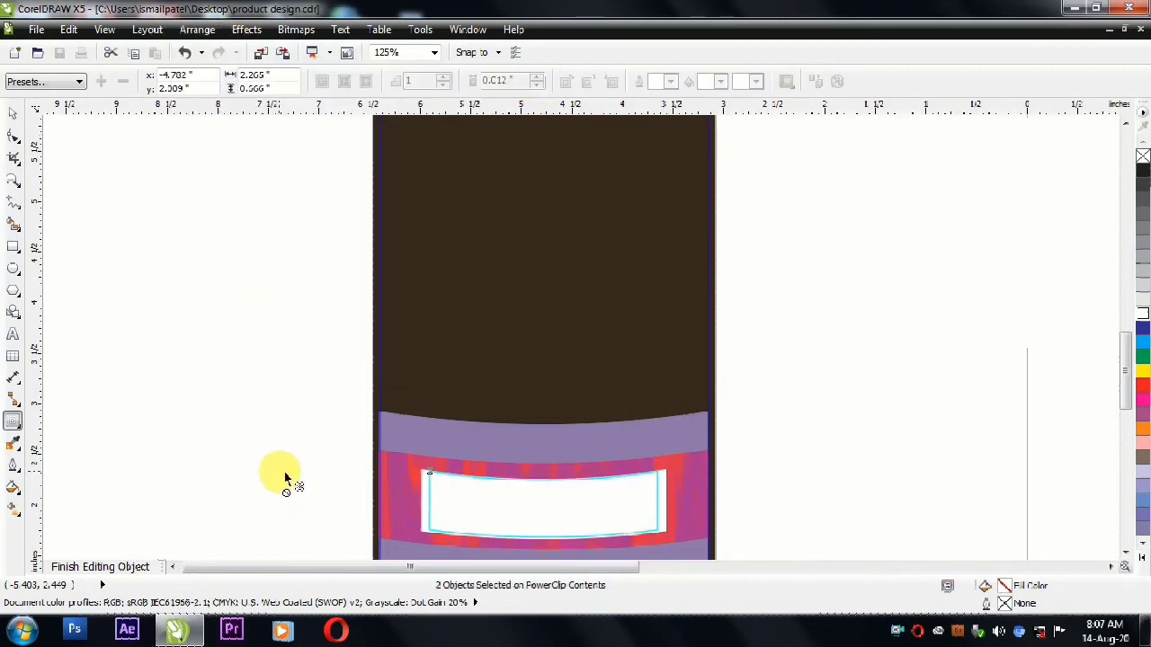
# - Reduce the inner white panel's height to 0.5 inches and delete the cyan contour shape around it
pyautogui.click(558, 483)
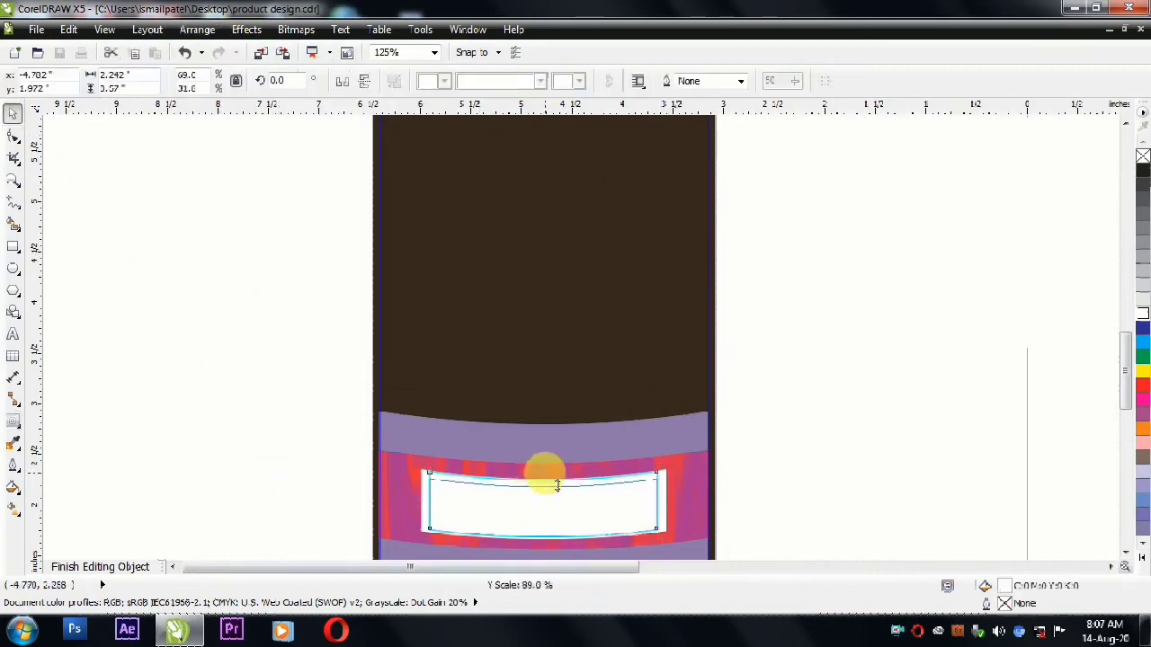
pyautogui.moveTo(557, 486); pyautogui.dragTo(558, 487)
pyautogui.moveTo(545, 534); pyautogui.dragTo(551, 543)
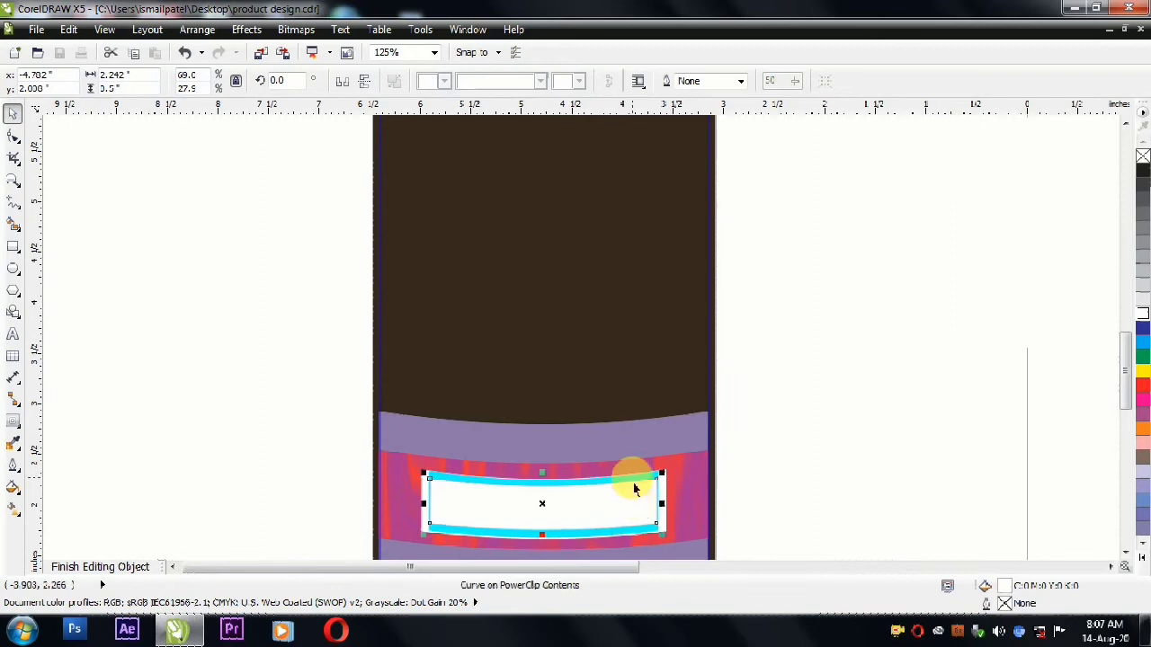
pyautogui.press('Delete')
# - Give the inner label panel a red outline and finish editing the PowerClip contents
pyautogui.click(581, 502)
pyautogui.rightClick(1142, 384)
pyautogui.press('Escape')
pyautogui.scroll(-1, 693, 493)
pyautogui.keyDown('ctrl'); pyautogui.click(776, 440); pyautogui.keyUp('ctrl')
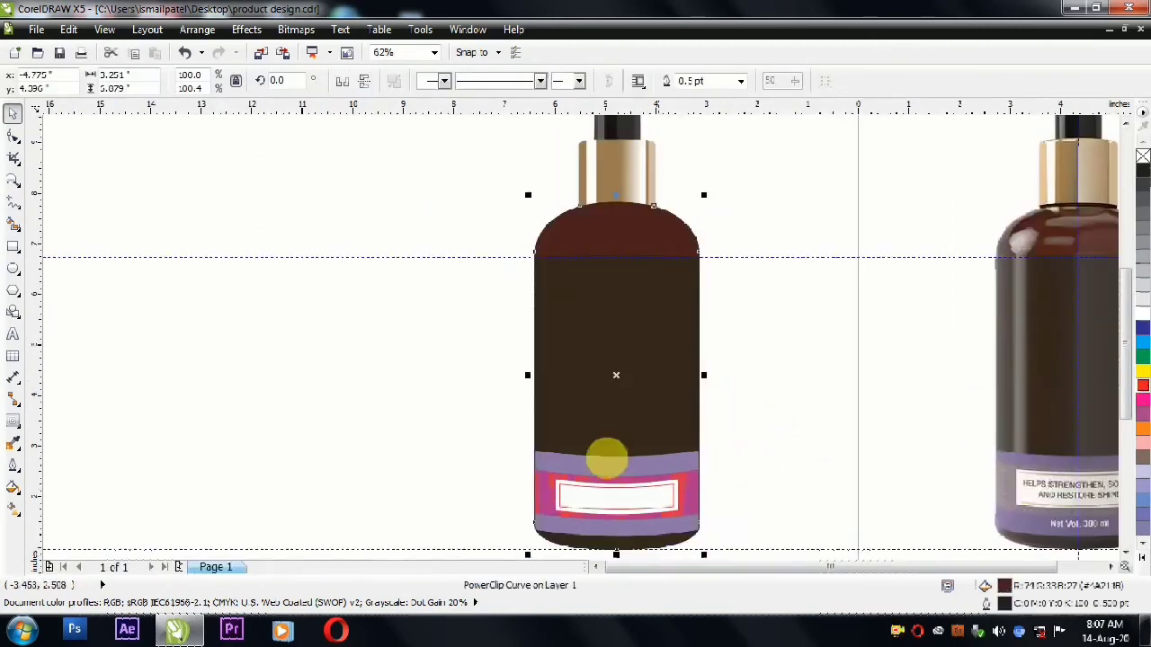
# - Reopen the bottle's PowerClip contents, change the inner label panel's outline to tan, and finish editing
pyautogui.scroll(-1, 552, 461)
pyautogui.scroll(1, 640, 407)
pyautogui.scroll(-1, 640, 406)
pyautogui.scroll(1, 589, 486)
pyautogui.keyDown('ctrl'); pyautogui.click(590, 488); pyautogui.keyUp('ctrl')
pyautogui.click(592, 483)
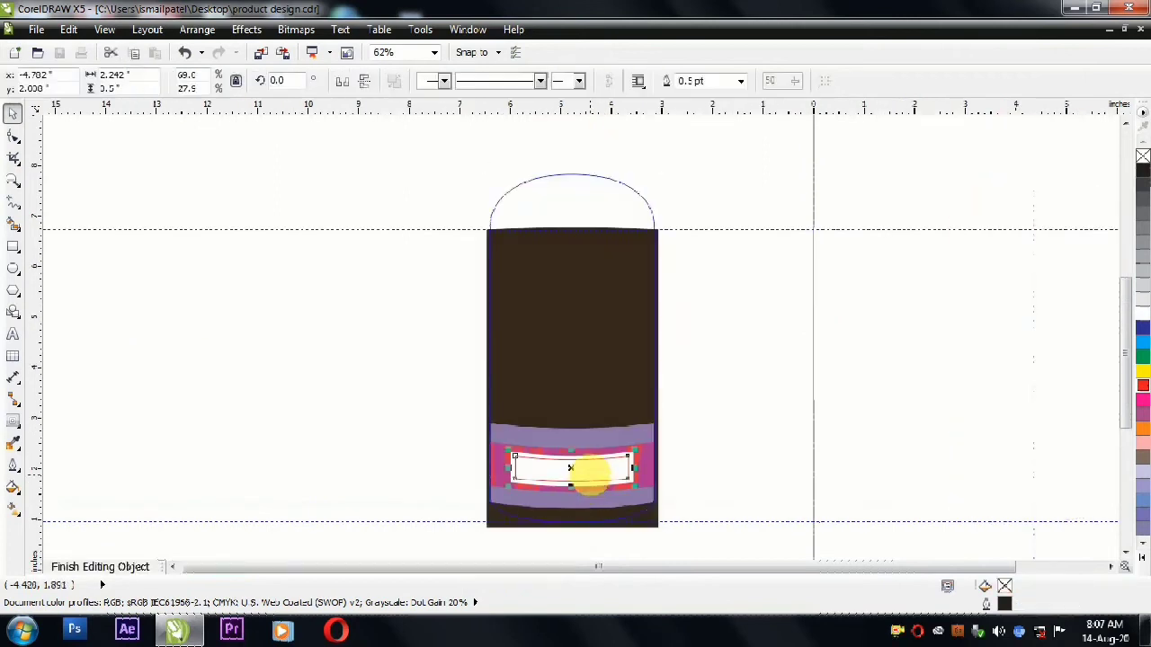
pyautogui.click(1142, 559)
pyautogui.rightClick(1108, 532)
pyautogui.click(955, 500)
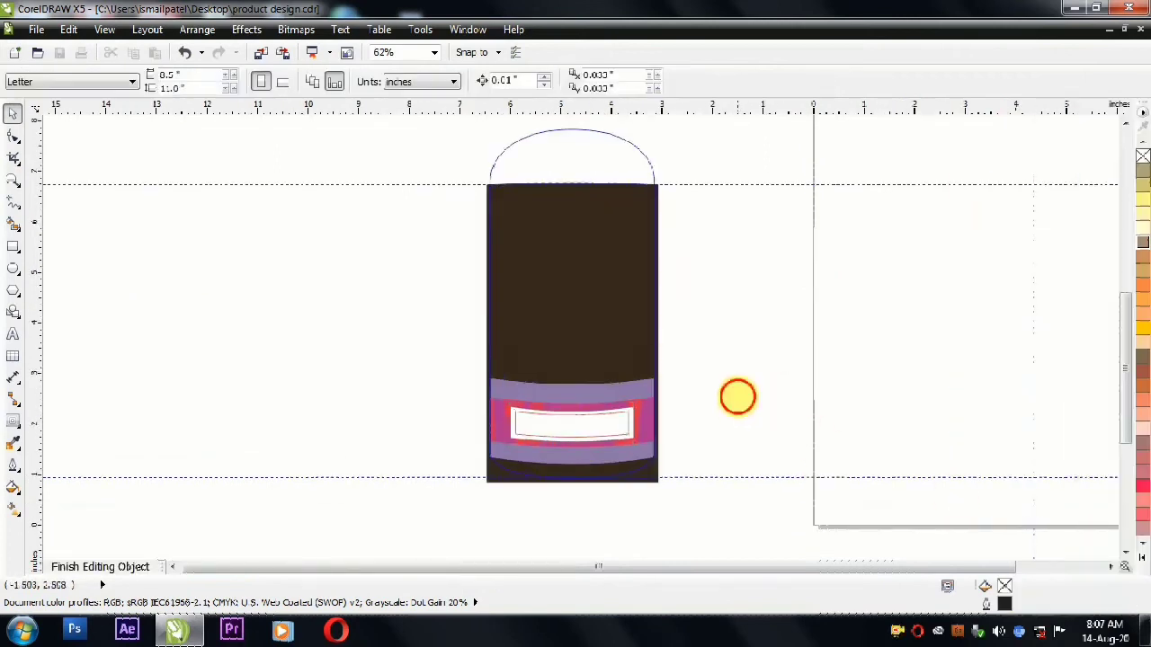
pyautogui.keyDown('ctrl'); pyautogui.click(738, 406); pyautogui.keyUp('ctrl')
# - Trace the bright reflection on the photo bottle's left shoulder and its vertical streak down to the base as one closed shape
pyautogui.scroll(-1, 758, 372)
pyautogui.scroll(1, 758, 373)
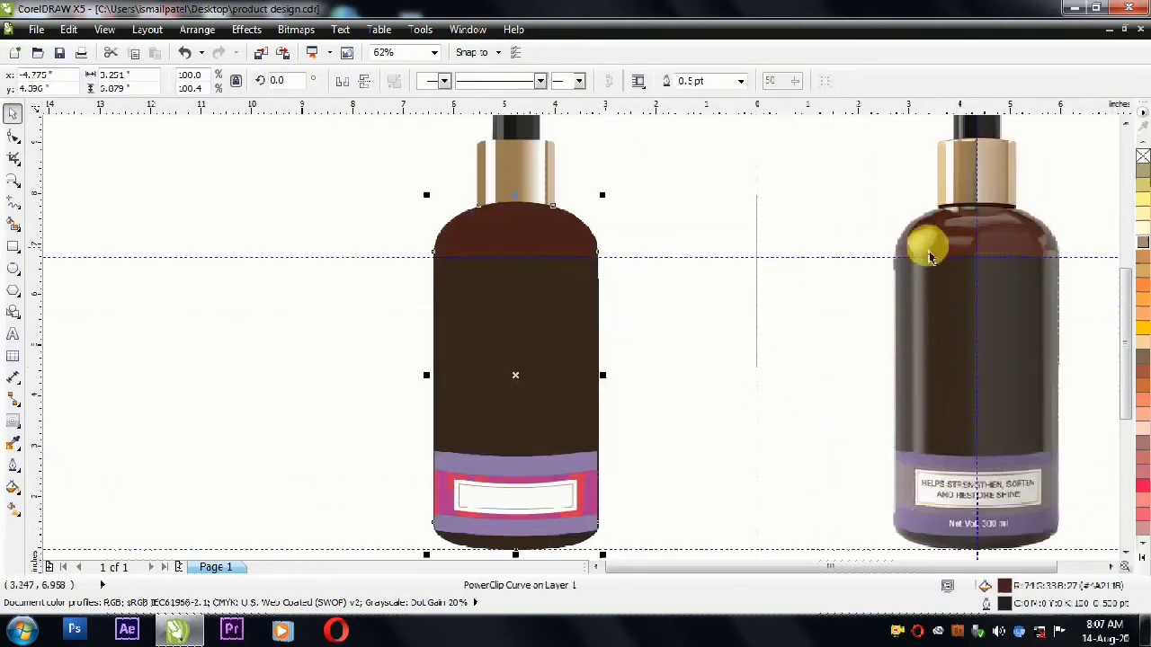
pyautogui.scroll(1, 1086, 219)
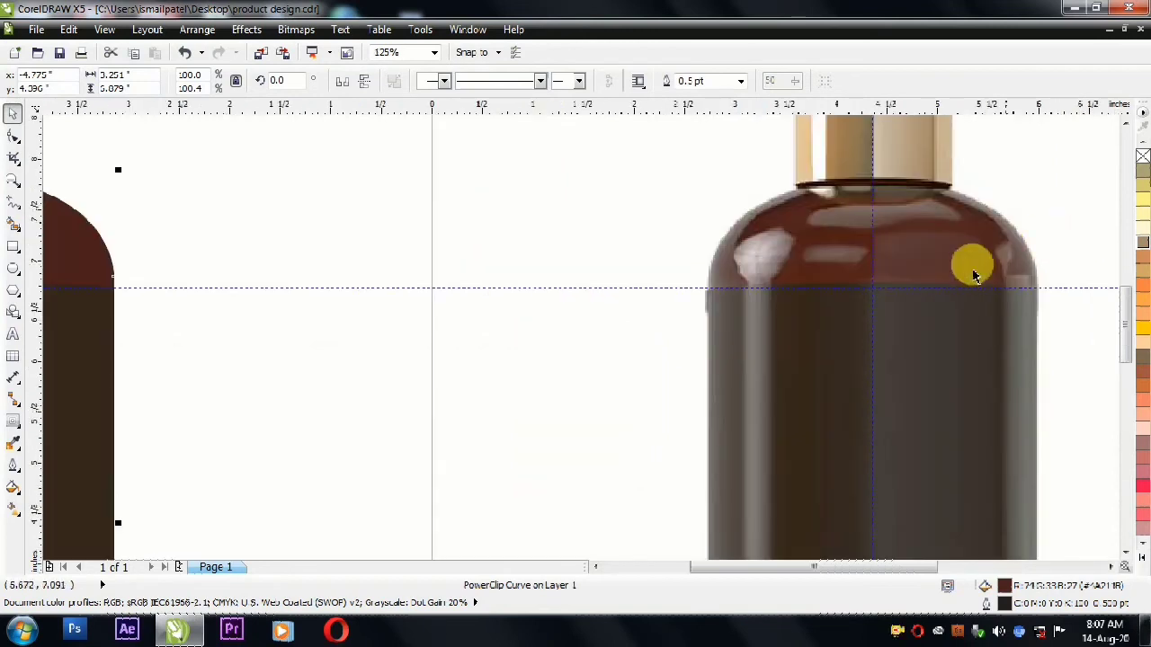
pyautogui.click(13, 204)
pyautogui.click(734, 259)
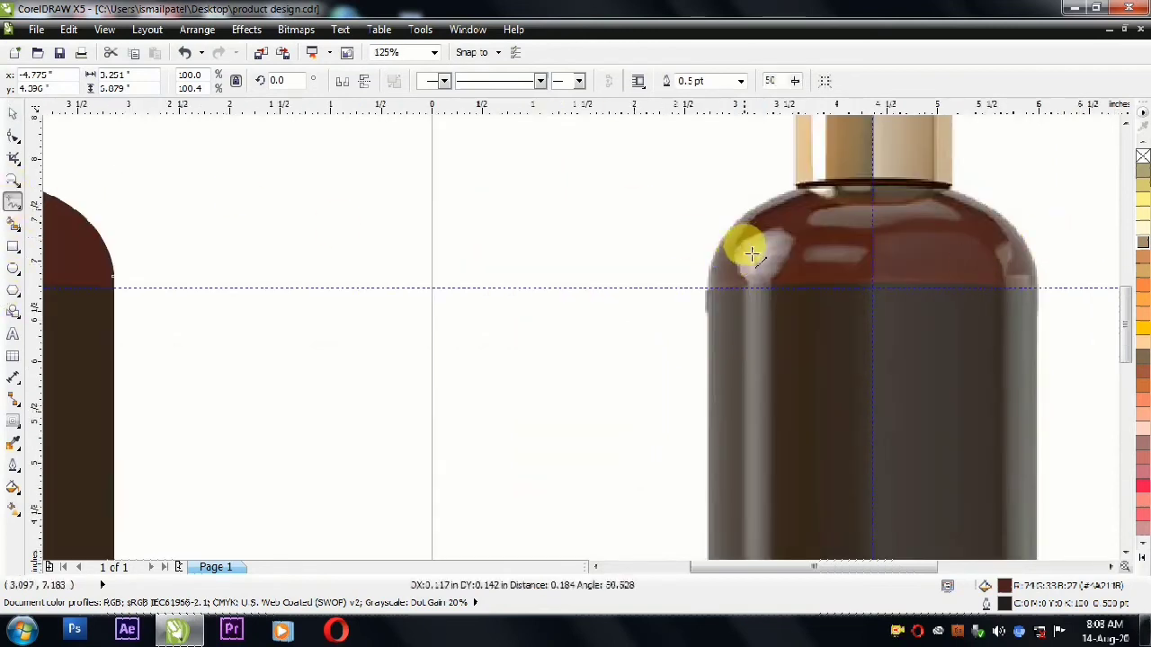
pyautogui.click(745, 254)
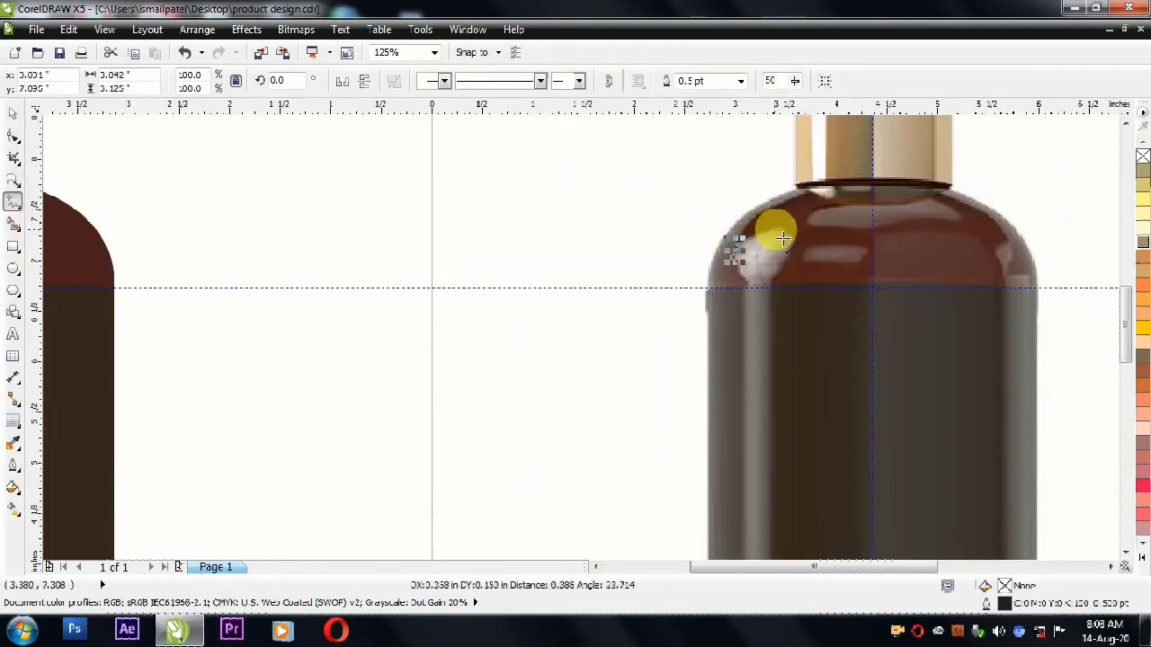
pyautogui.click(793, 235)
pyautogui.click(784, 261)
pyautogui.click(772, 281)
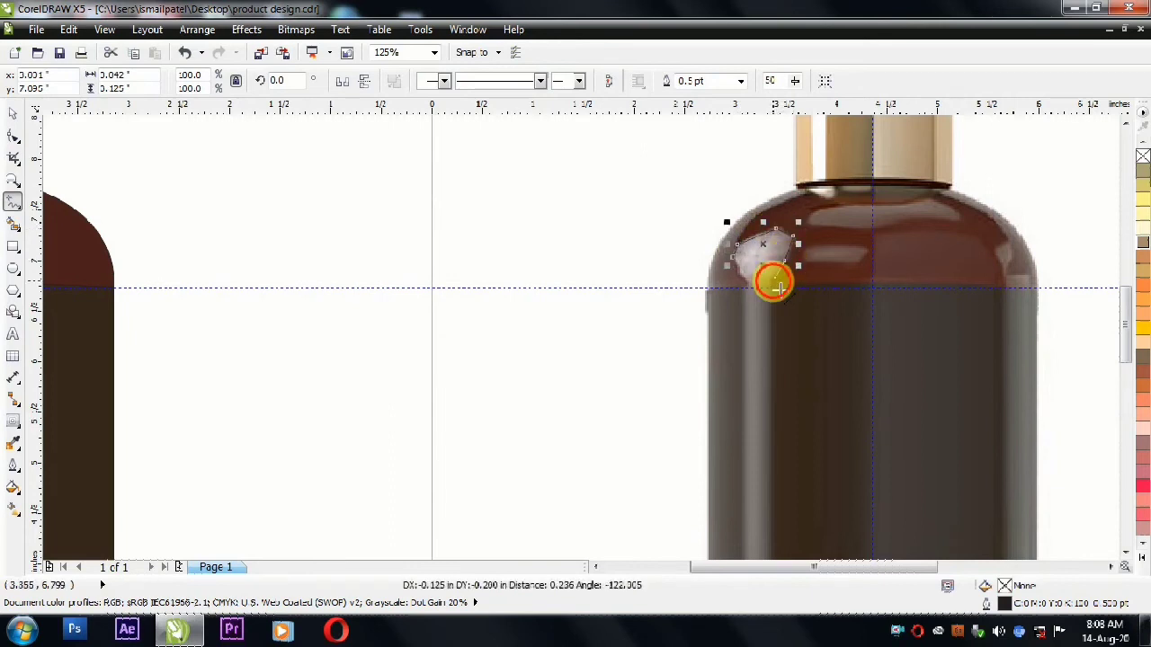
pyautogui.scroll(-5, 771, 589)
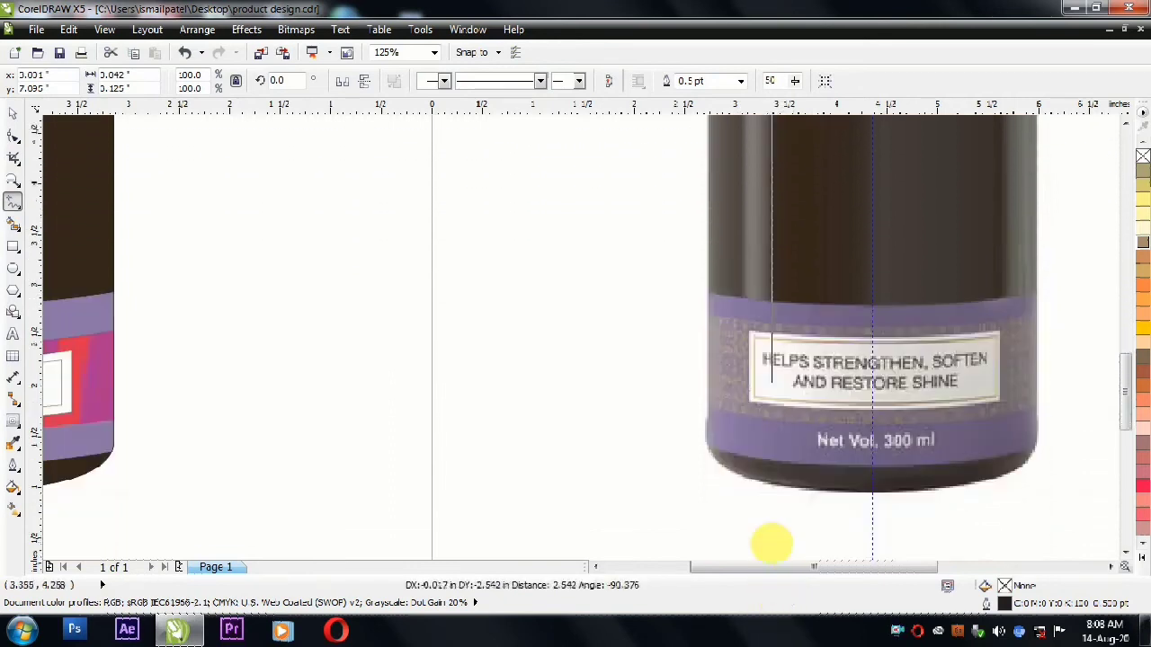
pyautogui.doubleClick(766, 449)
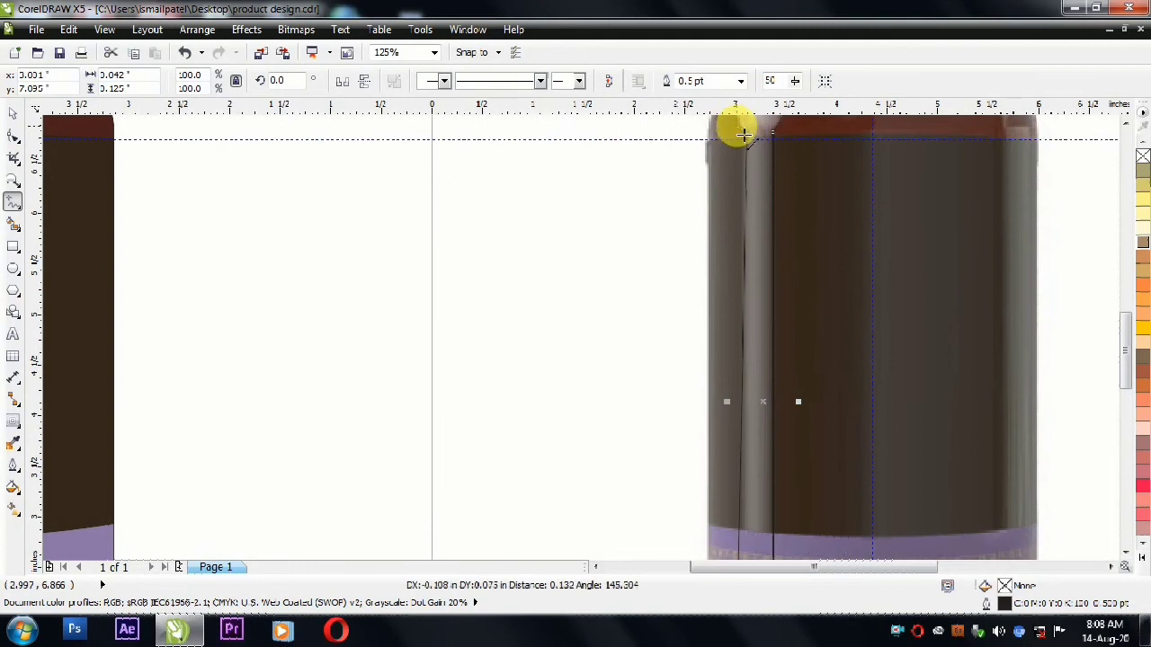
pyautogui.doubleClick(736, 125)
pyautogui.click(733, 203)
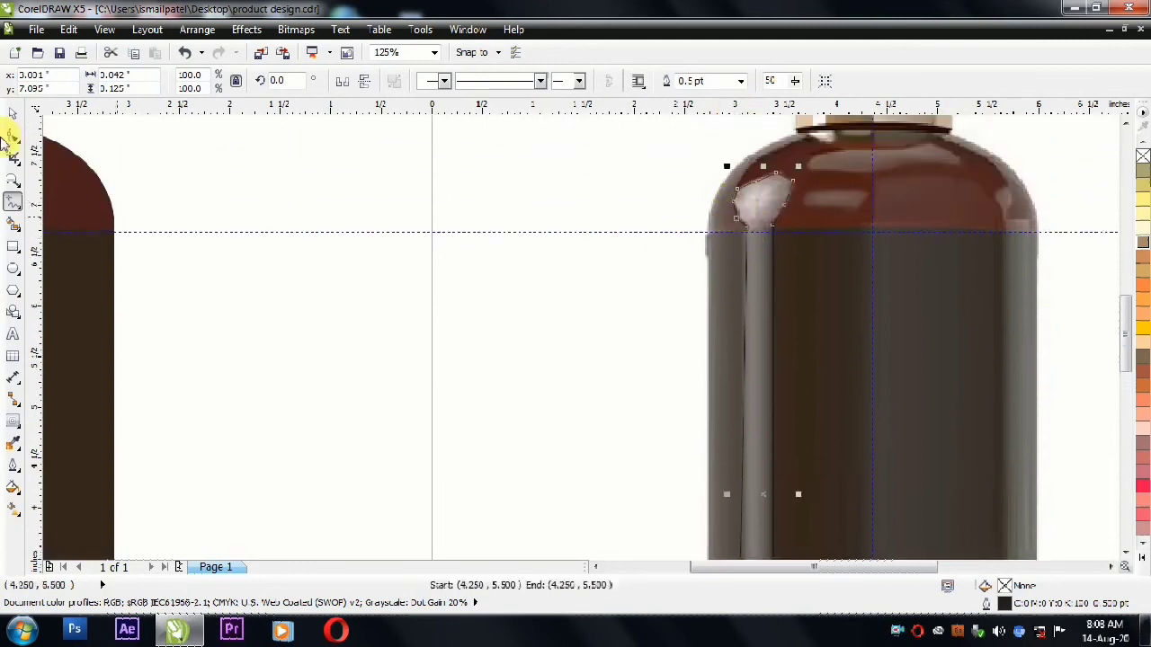
# - Place a vertical guideline at about 3.07 inches along the left streak and align the traced shape's lower-left node to it
pyautogui.moveTo(185, 209); pyautogui.dragTo(743, 402)
pyautogui.scroll(-2, 684, 331)
pyautogui.scroll(2, 698, 449)
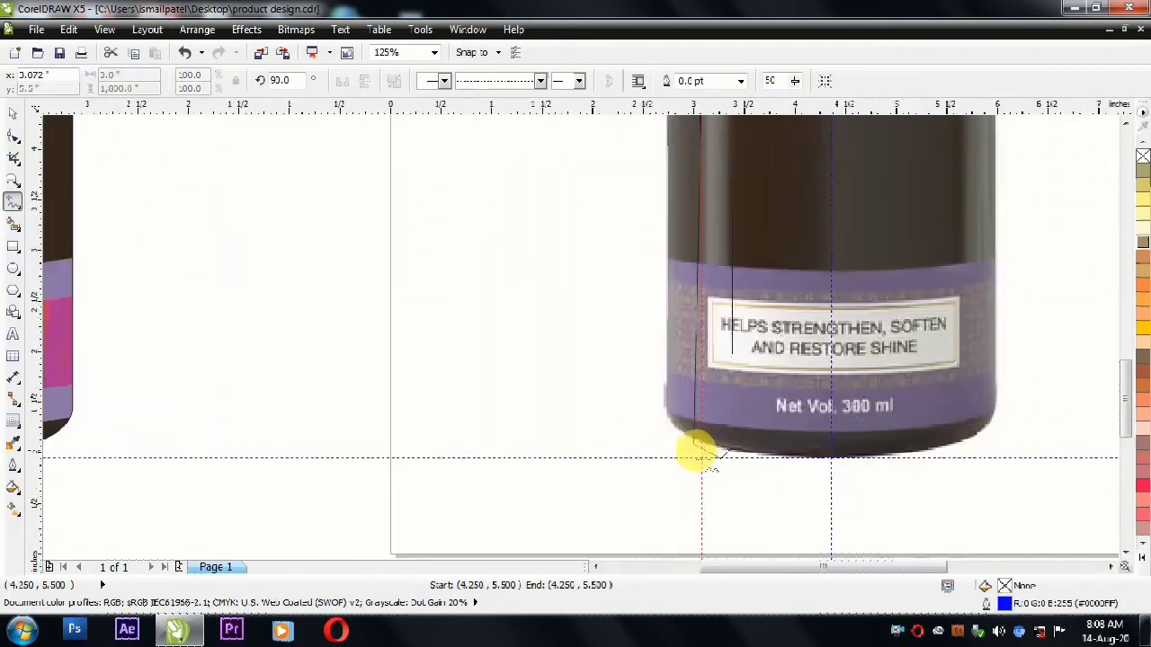
pyautogui.click(13, 137)
pyautogui.click(702, 446)
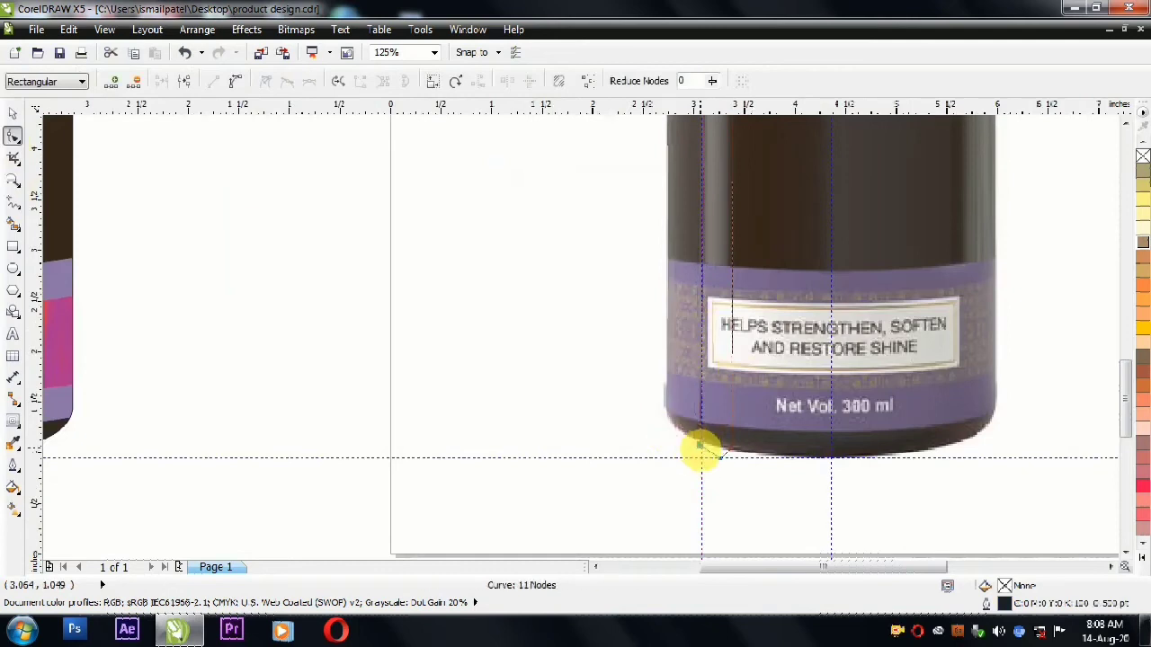
pyautogui.scroll(-2, 702, 447)
pyautogui.scroll(3, 711, 239)
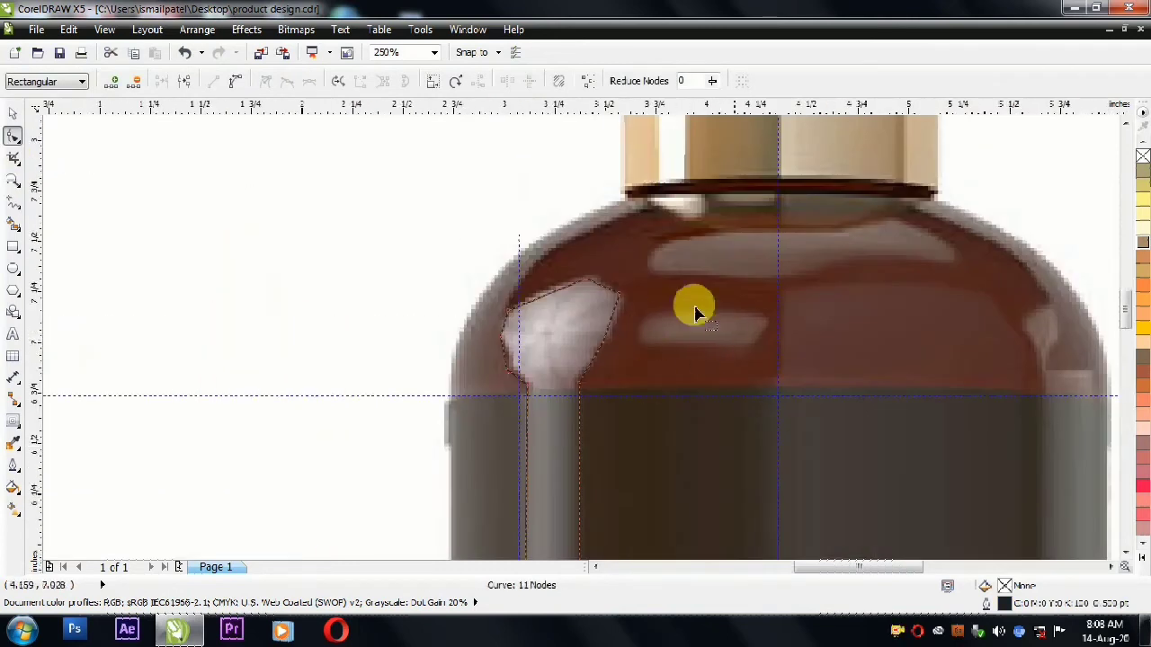
pyautogui.click(16, 267)
pyautogui.moveTo(636, 306); pyautogui.dragTo(751, 348)
pyautogui.hotkey('ctrl', 'z')
# - Trace the small horizontal reflection on the photo bottle's shoulder as a closed straight-sided shape
pyautogui.click(14, 203)
pyautogui.click(668, 347)
pyautogui.click(662, 310)
pyautogui.click(763, 316)
pyautogui.click(766, 333)
pyautogui.click(741, 353)
pyautogui.click(662, 355)
# - Bend the small reflection shape's segments into rounded curves that follow the highlight in the photo
pyautogui.press('F10')
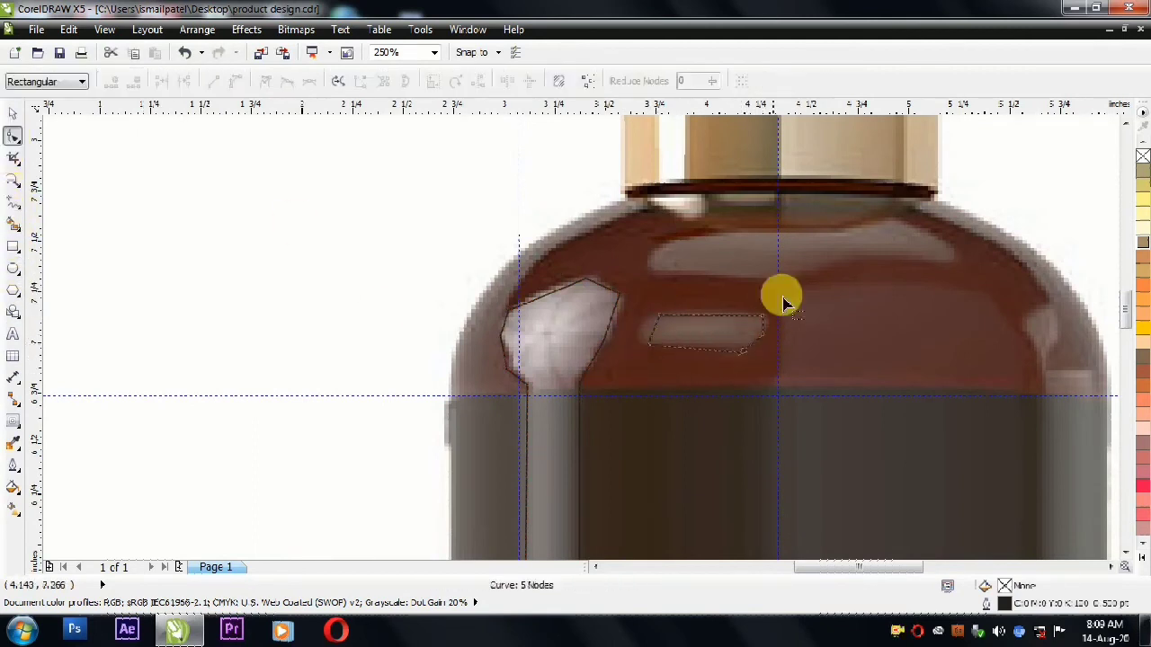
pyautogui.scroll(2, 595, 258)
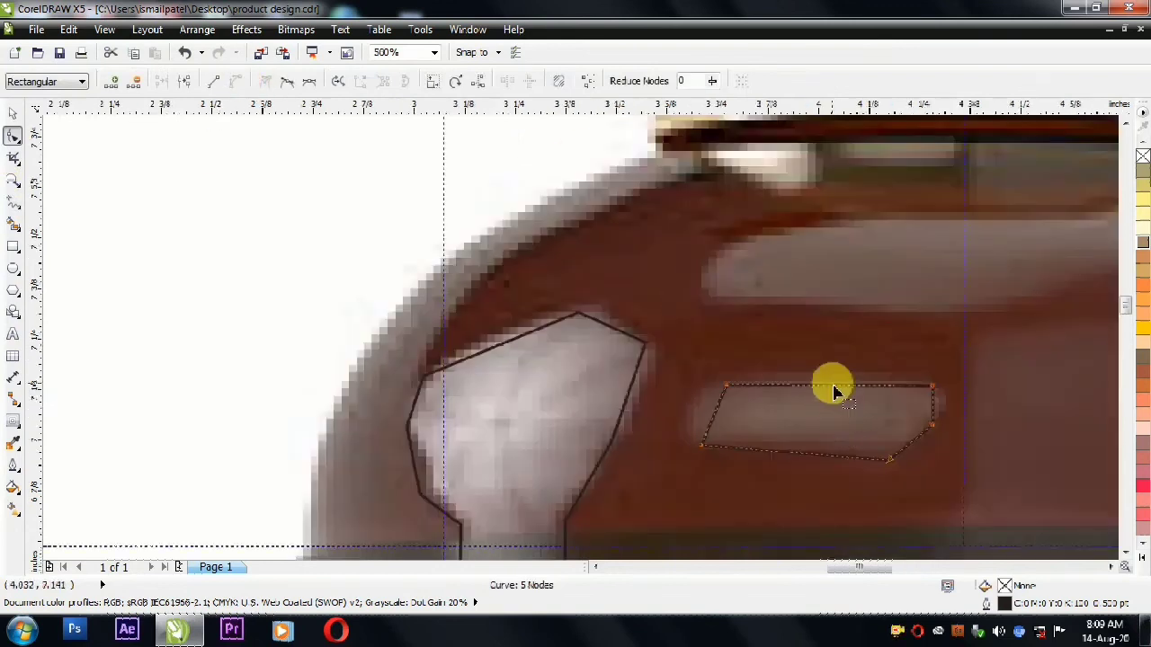
pyautogui.moveTo(818, 387); pyautogui.dragTo(689, 414)
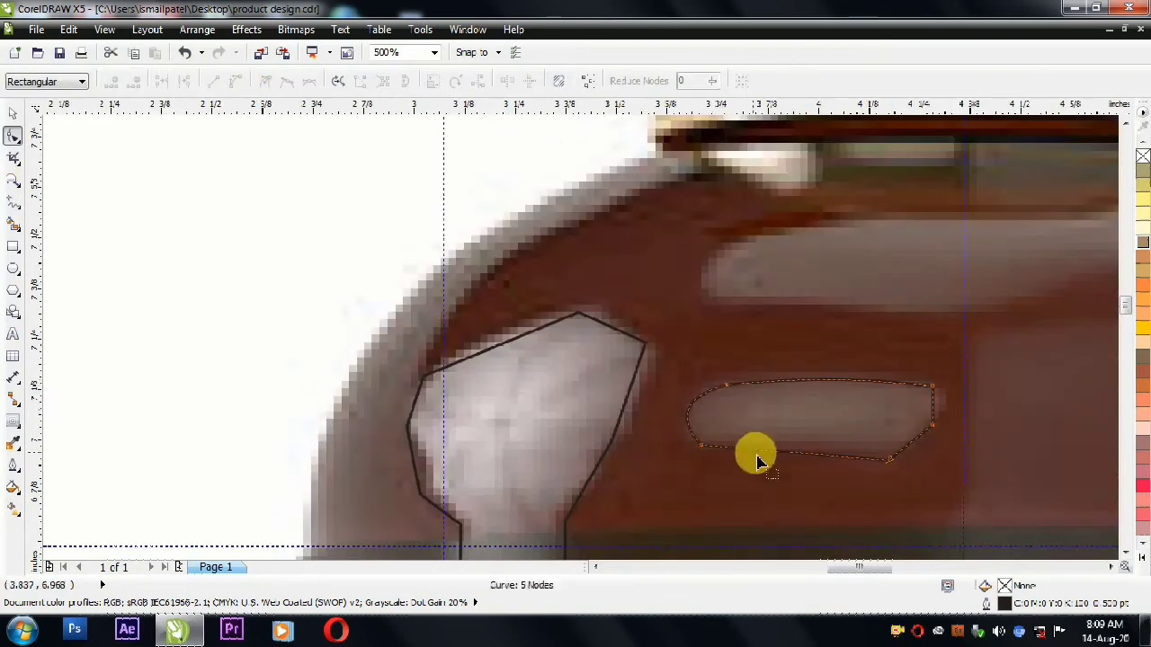
pyautogui.moveTo(765, 452); pyautogui.dragTo(920, 455)
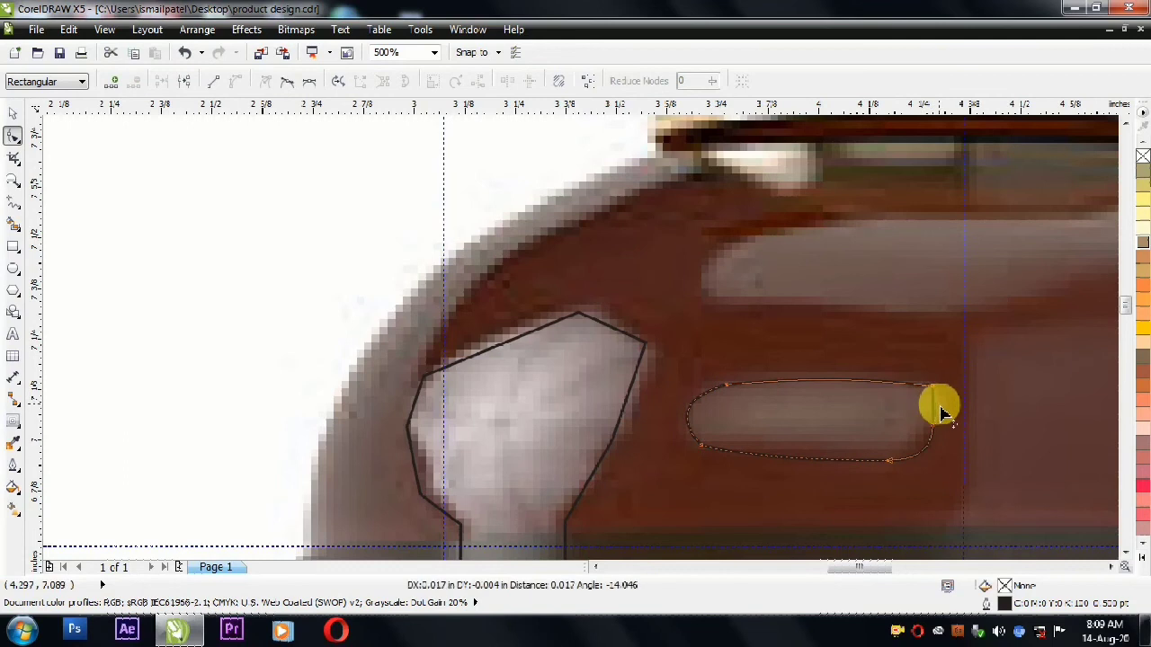
pyautogui.moveTo(935, 399); pyautogui.dragTo(936, 398)
pyautogui.scroll(-1, 790, 423)
pyautogui.scroll(1, 929, 379)
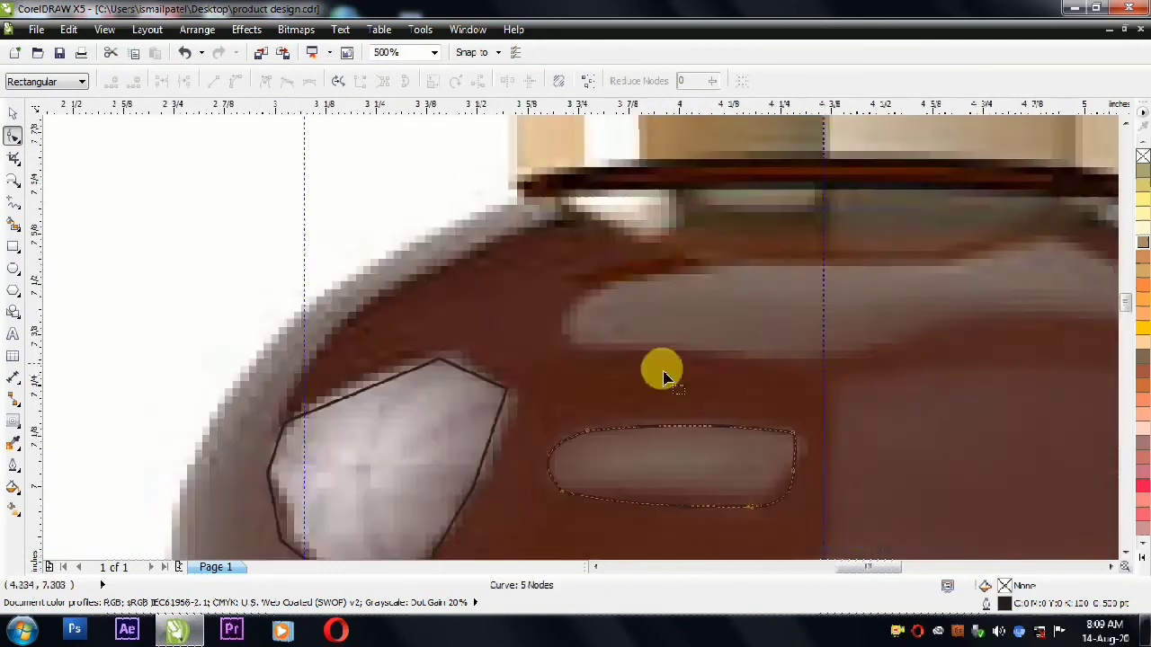
# - Trace the long reflection just below the bottle's collar as a closed straight-sided shape
pyautogui.scroll(-2, 639, 376)
pyautogui.scroll(1, 749, 340)
pyautogui.click(14, 216)
pyautogui.click(535, 364)
pyautogui.click(481, 411)
pyautogui.click(617, 413)
pyautogui.click(758, 388)
pyautogui.click(675, 363)
pyautogui.click(534, 367)
# - Convert the long upper reflection's segments to curves and bend them to match the highlight
pyautogui.click(14, 137)
pyautogui.moveTo(399, 328); pyautogui.dragTo(814, 427)
pyautogui.click(230, 81)
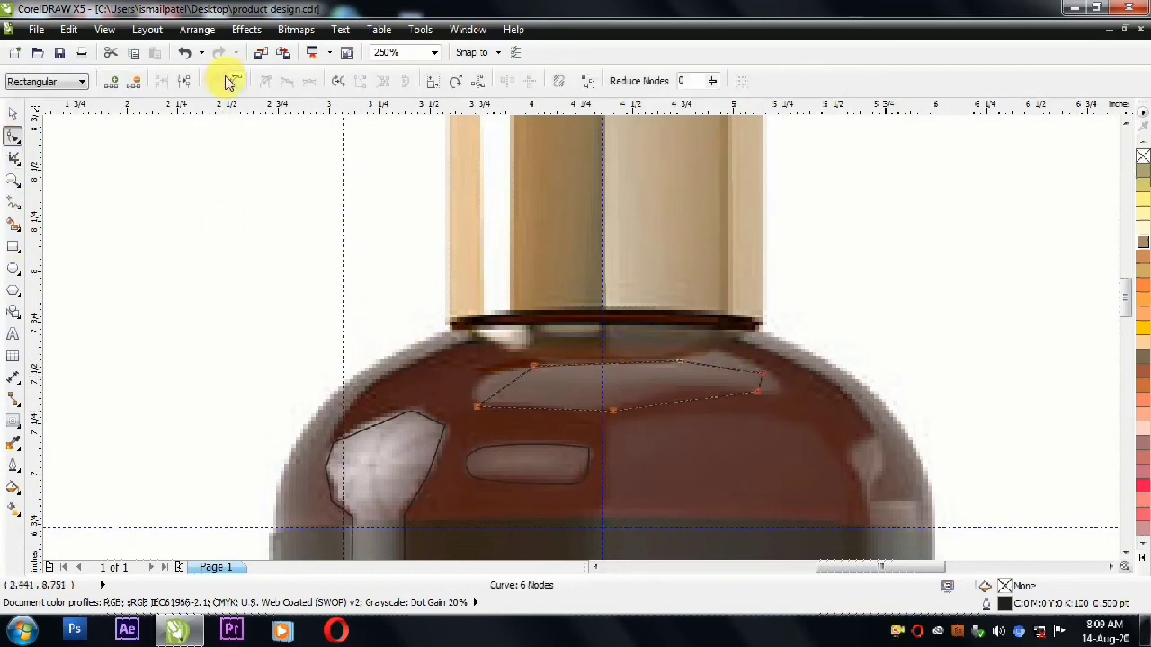
pyautogui.moveTo(507, 387); pyautogui.dragTo(485, 376)
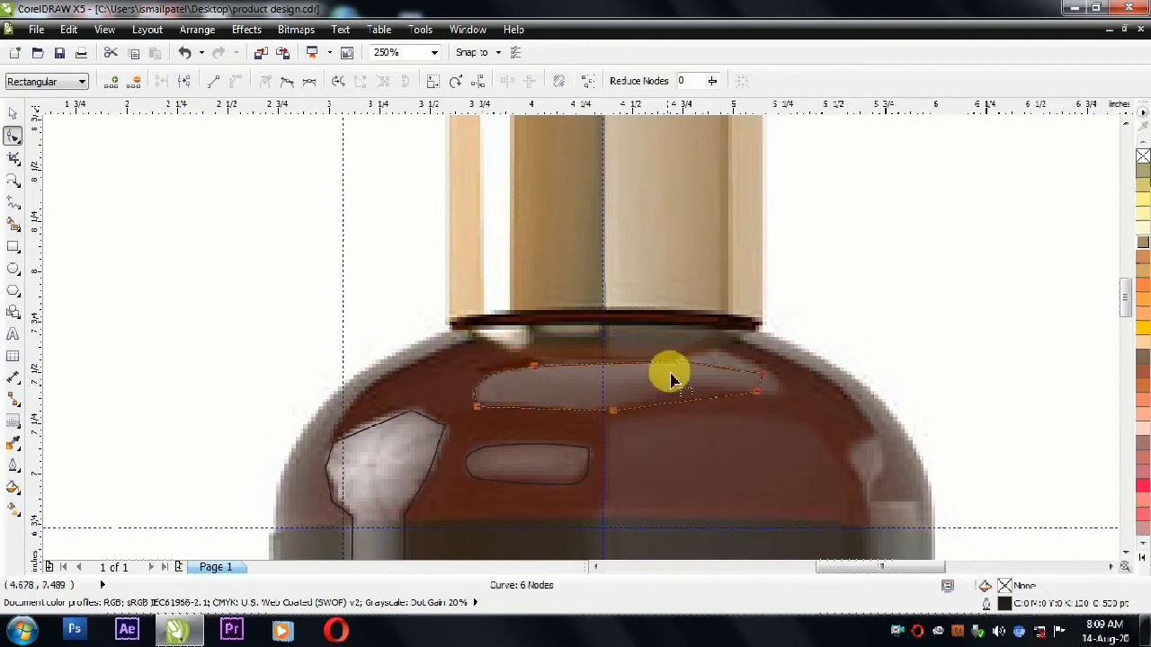
pyautogui.click(717, 378)
pyautogui.moveTo(716, 367); pyautogui.dragTo(779, 386)
pyautogui.moveTo(696, 401); pyautogui.dragTo(686, 392)
# - Draw a rectangle about 0.38 by 6 inches over the vertical reflection along the photo bottle's right side
pyautogui.scroll(-5, 688, 400)
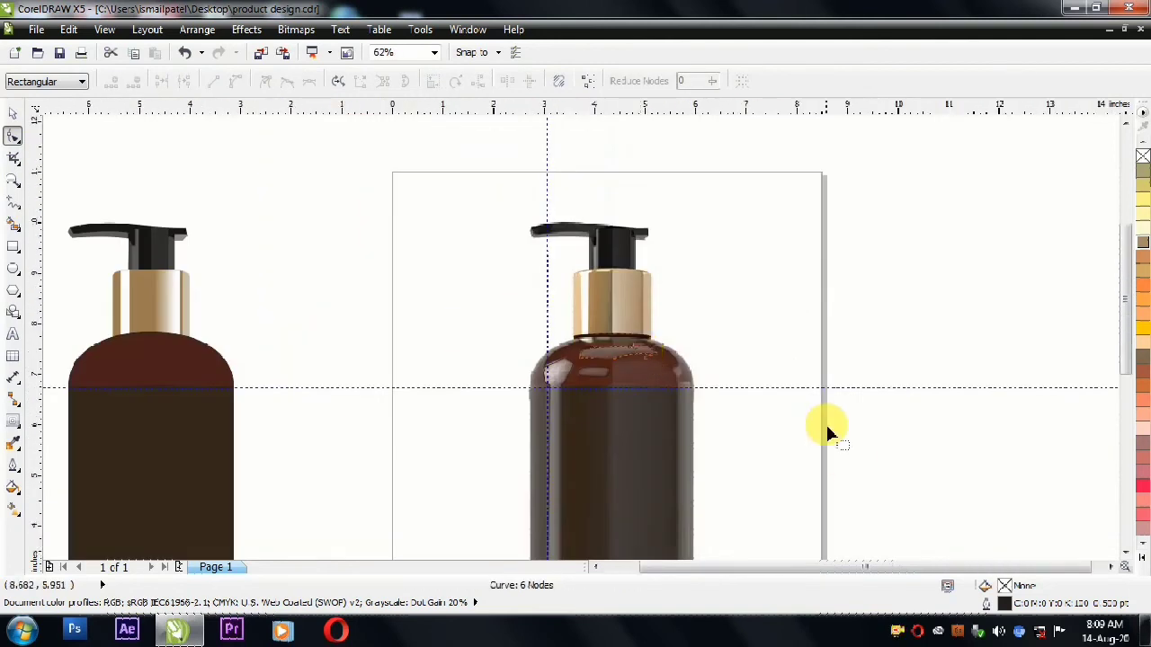
pyautogui.scroll(3, 848, 458)
pyautogui.scroll(-5, 609, 380)
pyautogui.scroll(5, 624, 385)
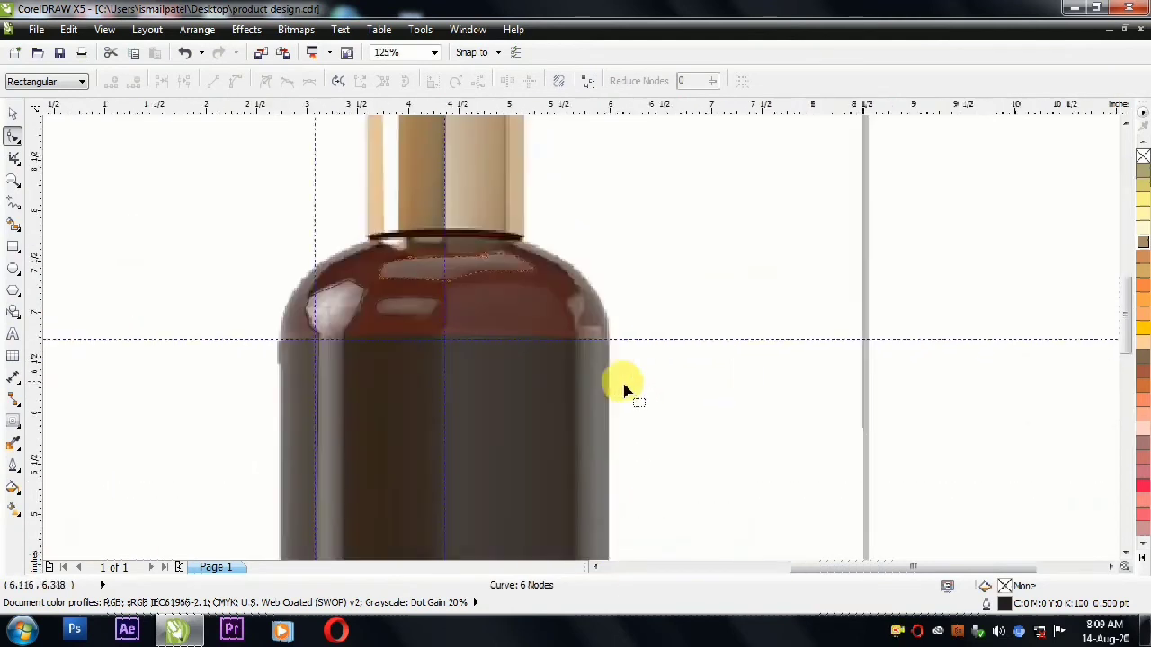
pyautogui.scroll(-2, 469, 312)
pyautogui.click(12, 247)
pyautogui.scroll(-3, 585, 333)
pyautogui.scroll(3, 585, 393)
pyautogui.moveTo(584, 388); pyautogui.dragTo(565, 142)
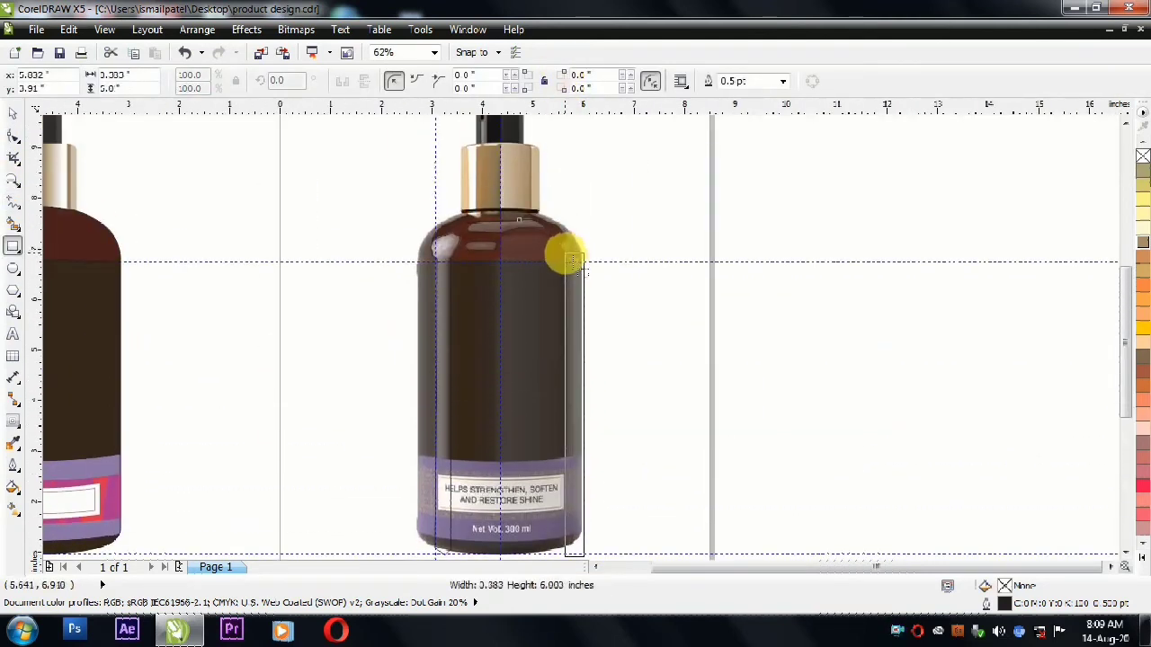
pyautogui.moveTo(565, 252); pyautogui.dragTo(564, 253)
# - Trace the right shoulder reflection from the collar down to the top of the side rectangle as a closed shape
pyautogui.scroll(2, 575, 251)
pyautogui.scroll(-1, 600, 255)
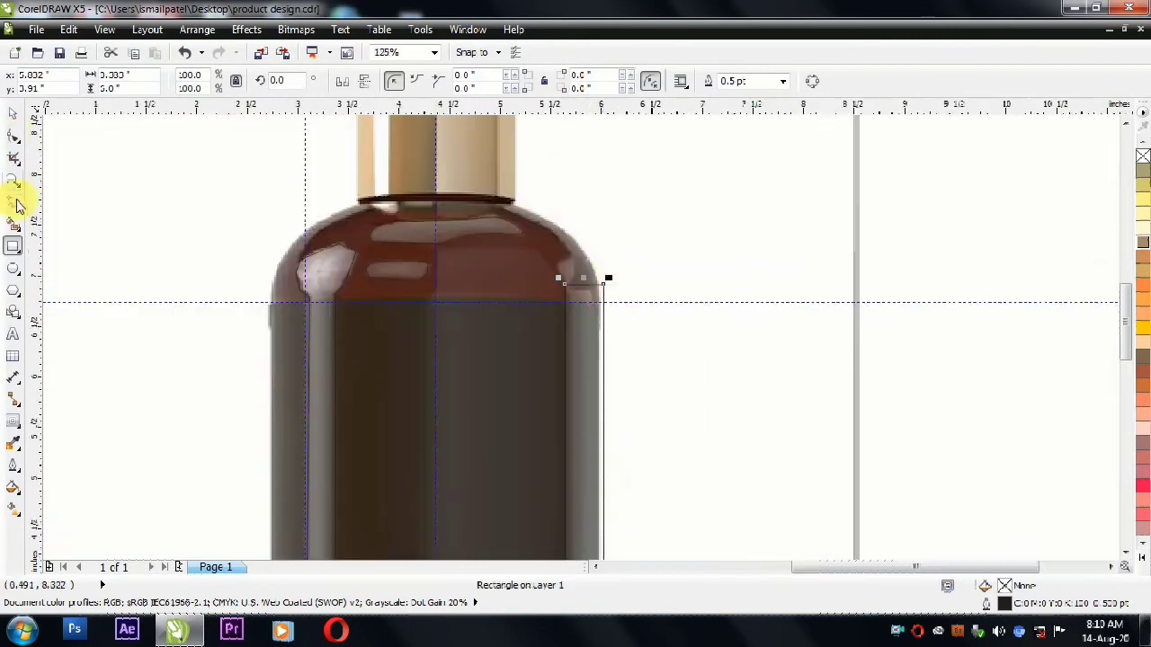
pyautogui.click(13, 201)
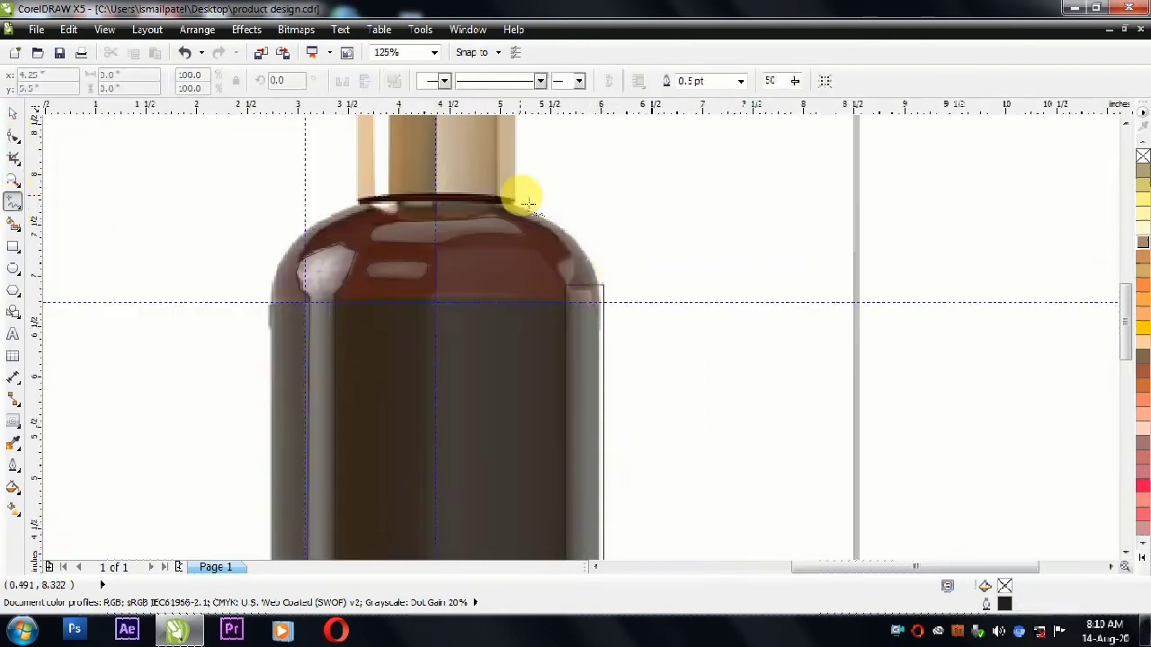
pyautogui.click(609, 297)
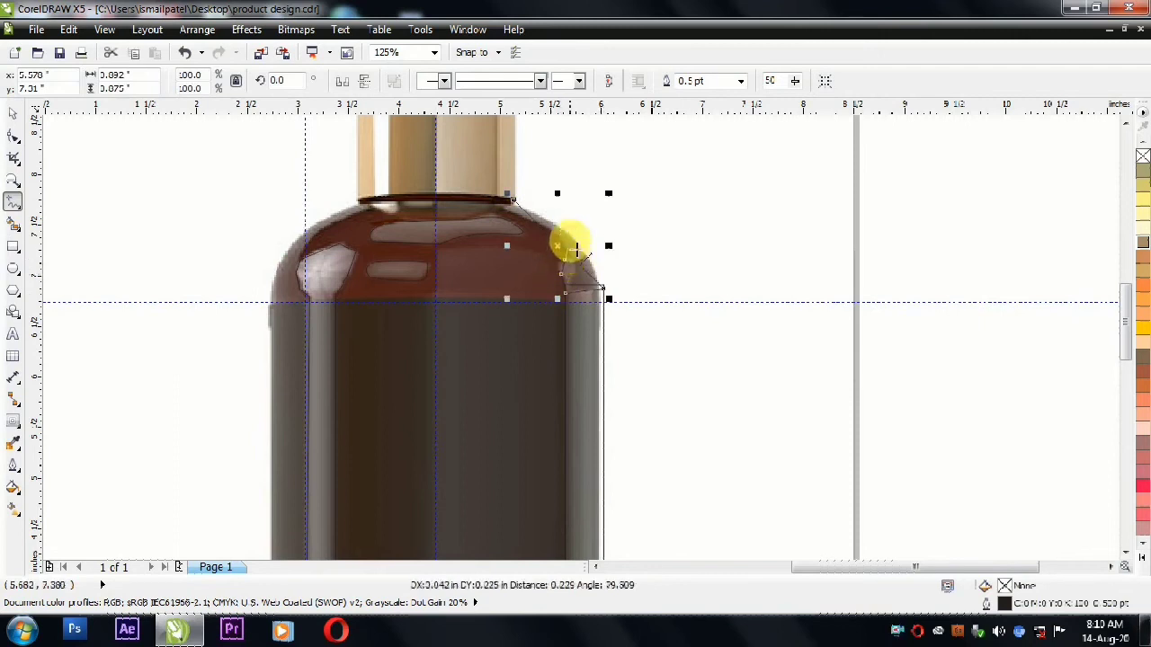
pyautogui.click(582, 267)
pyautogui.click(514, 200)
# - Convert the right shoulder shape's segments to curves and bend them to follow the bottle's shoulder and the reflection's inner edge
pyautogui.click(13, 134)
pyautogui.moveTo(486, 169); pyautogui.dragTo(694, 323)
pyautogui.click(232, 83)
pyautogui.scroll(2, 518, 190)
pyautogui.scroll(-1, 545, 223)
pyautogui.scroll(1, 674, 369)
pyautogui.moveTo(585, 346); pyautogui.dragTo(543, 333)
pyautogui.moveTo(516, 246); pyautogui.dragTo(532, 219)
pyautogui.scroll(-1, 532, 218)
pyautogui.scroll(1, 488, 224)
pyautogui.scroll(1, 488, 224)
pyautogui.scroll(1, 441, 144)
pyautogui.scroll(-1, 450, 198)
pyautogui.click(435, 179)
pyautogui.moveTo(424, 185); pyautogui.dragTo(339, 214)
pyautogui.scroll(-3, 537, 216)
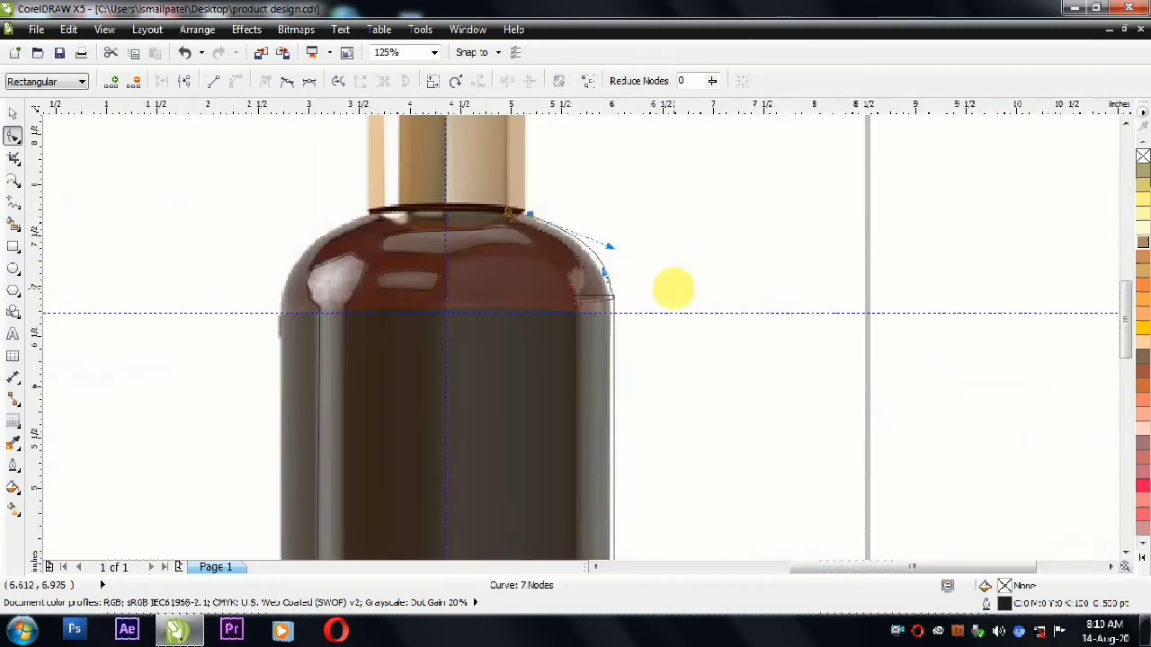
# - Weld the right shoulder reflection and the side rectangle into one shape
pyautogui.scroll(-1, 663, 293)
pyautogui.scroll(1, 645, 292)
pyautogui.click(13, 126)
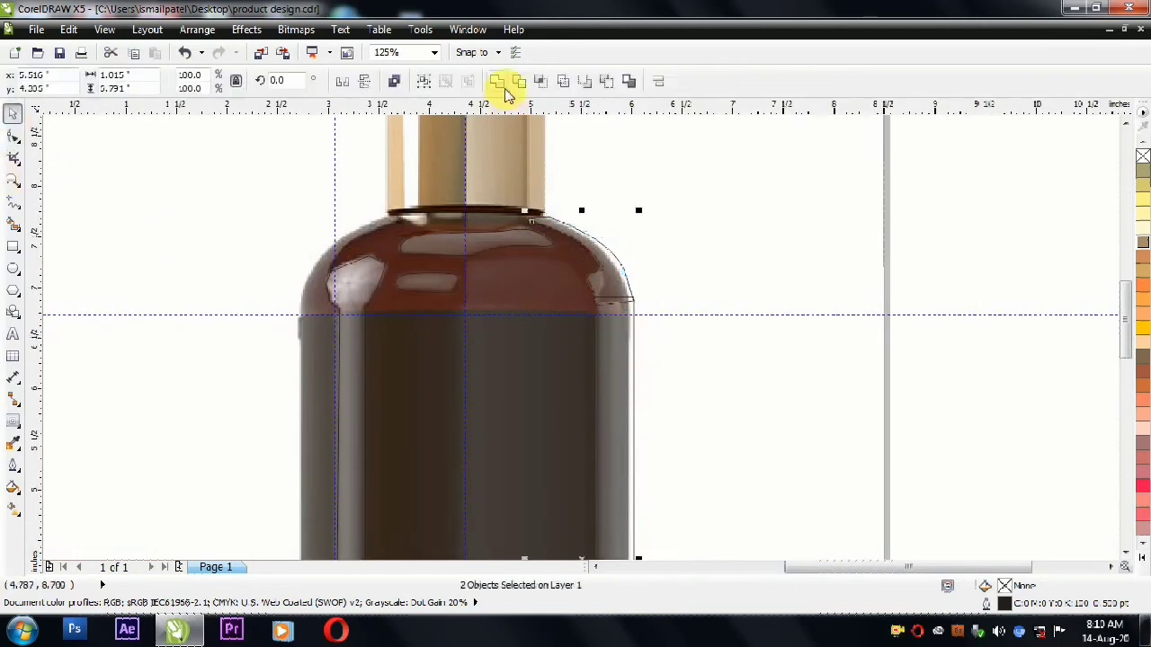
pyautogui.click(634, 292)
# - Select the four traced reflection shapes on the photo bottle, fill them white and remove their outlines
pyautogui.scroll(-1, 609, 475)
pyautogui.scroll(1, 599, 455)
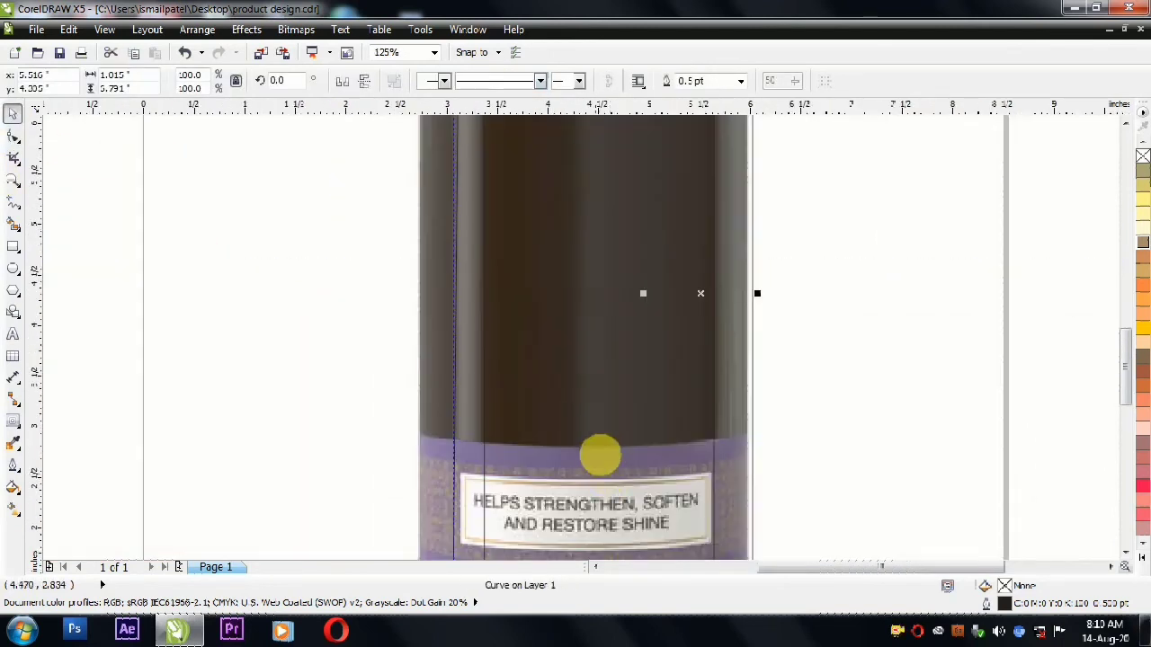
pyautogui.scroll(-1, 617, 303)
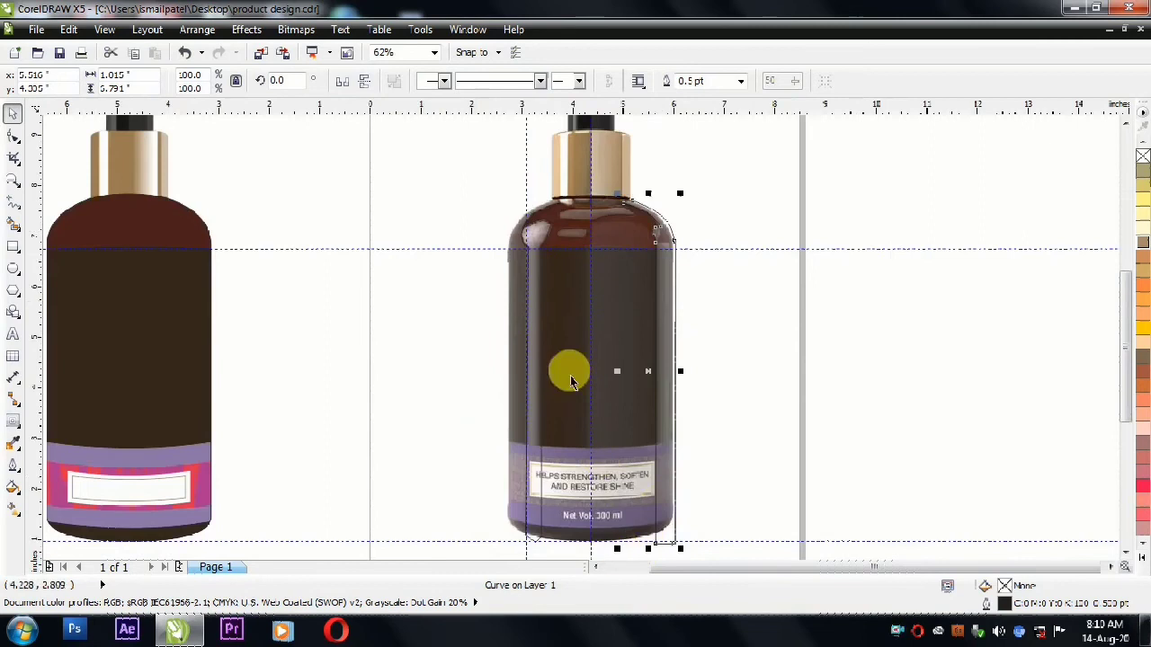
pyautogui.keyDown('shift'); pyautogui.click(649, 246); pyautogui.keyUp('shift')
pyautogui.keyDown('shift'); pyautogui.click(665, 247); pyautogui.keyUp('shift')
pyautogui.moveTo(667, 245); pyautogui.dragTo(712, 247)
pyautogui.hotkey('ctrl', 'z')
pyautogui.click(1142, 558)
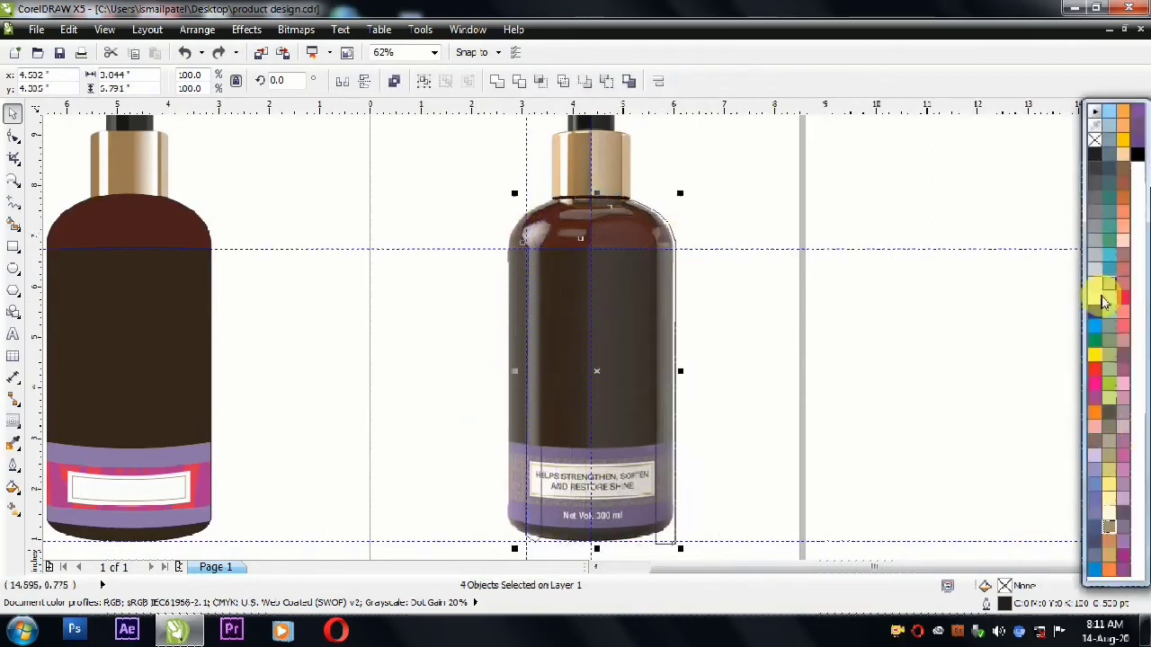
pyautogui.click(1104, 303)
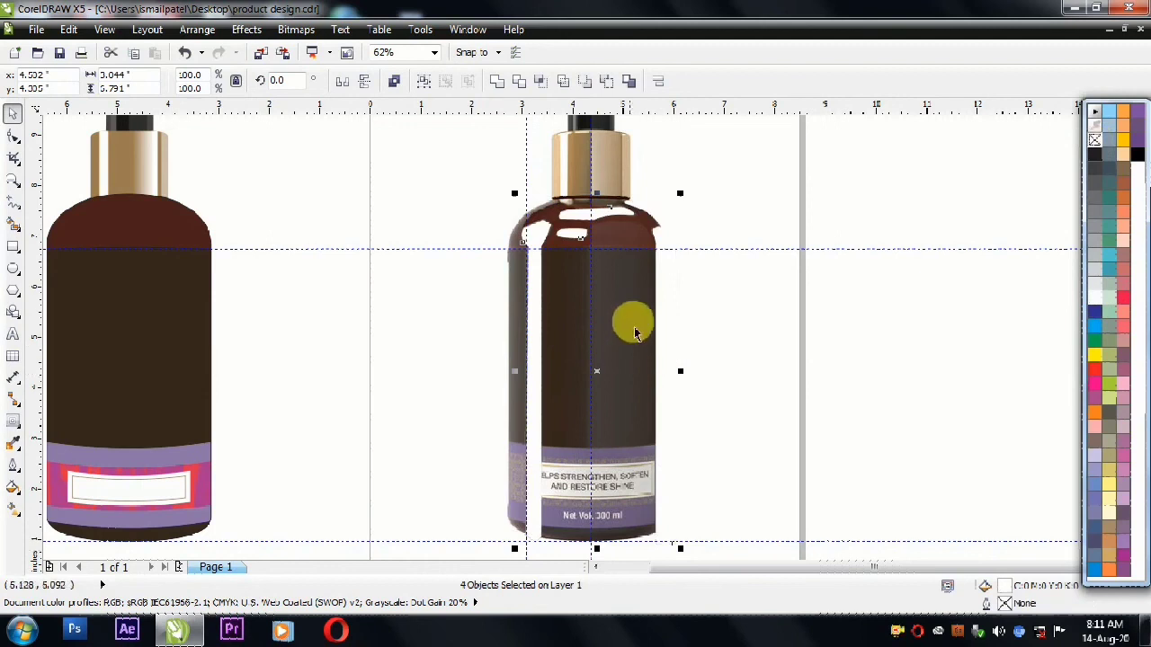
# - Group the four traced reflections, move the group off the photo bottle to its right side and fill it yellow
pyautogui.moveTo(661, 316); pyautogui.dragTo(644, 330)
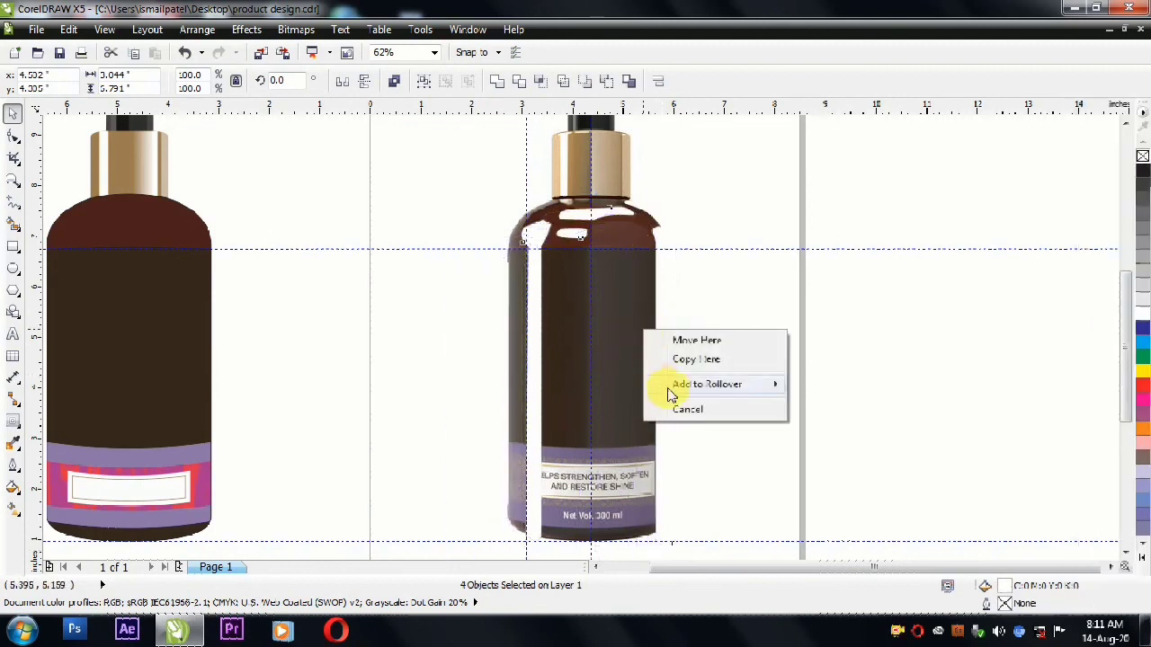
pyautogui.press('Escape')
pyautogui.click(423, 80)
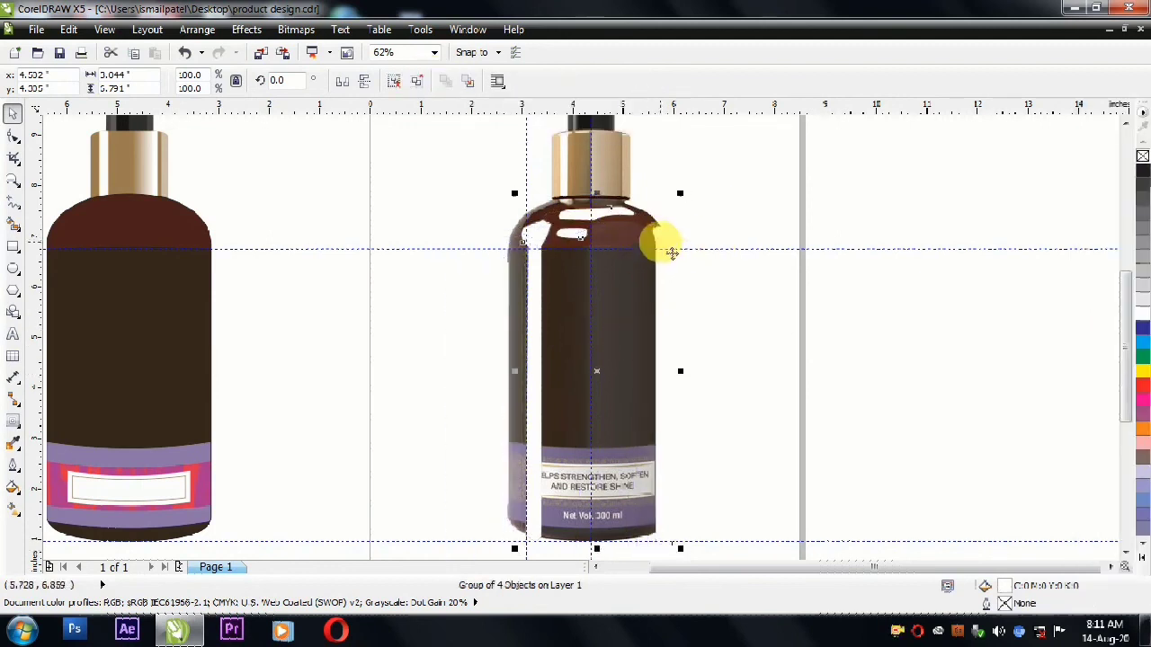
pyautogui.moveTo(668, 249); pyautogui.dragTo(805, 255)
pyautogui.moveTo(878, 268); pyautogui.dragTo(667, 265)
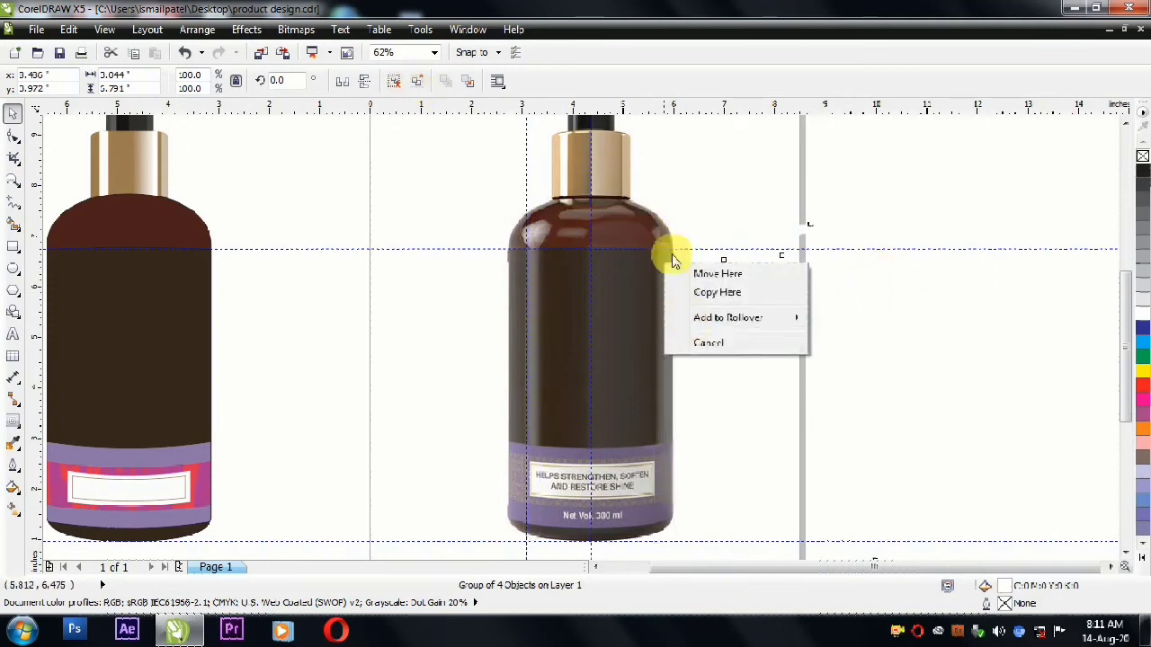
pyautogui.click(706, 294)
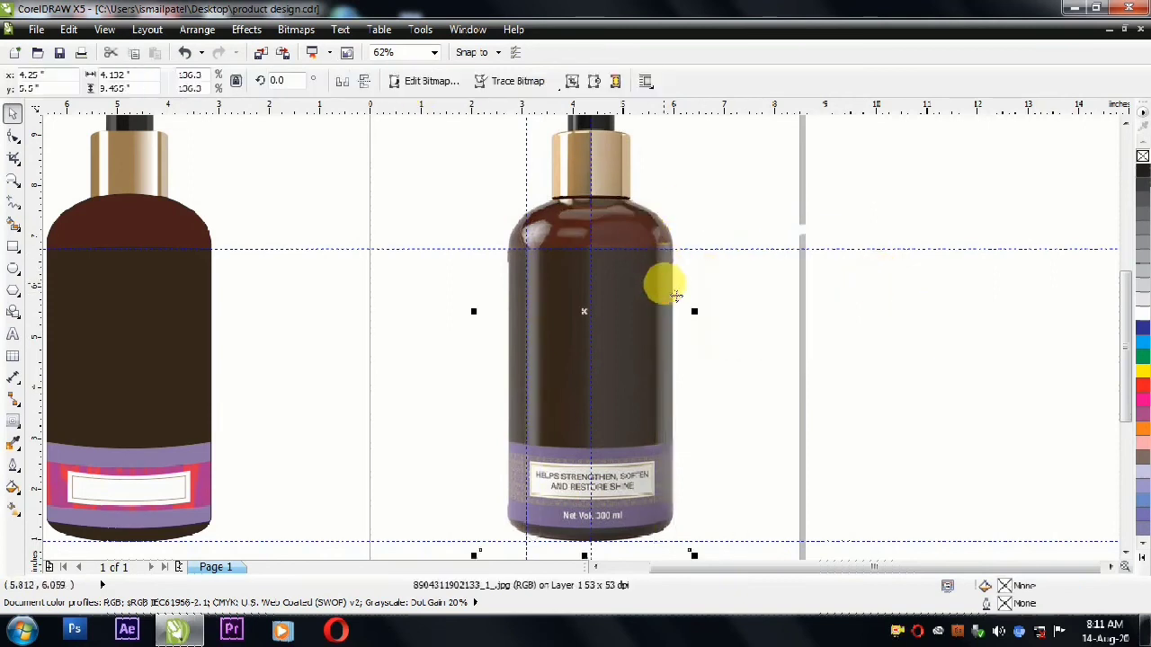
pyautogui.moveTo(663, 269); pyautogui.dragTo(929, 303)
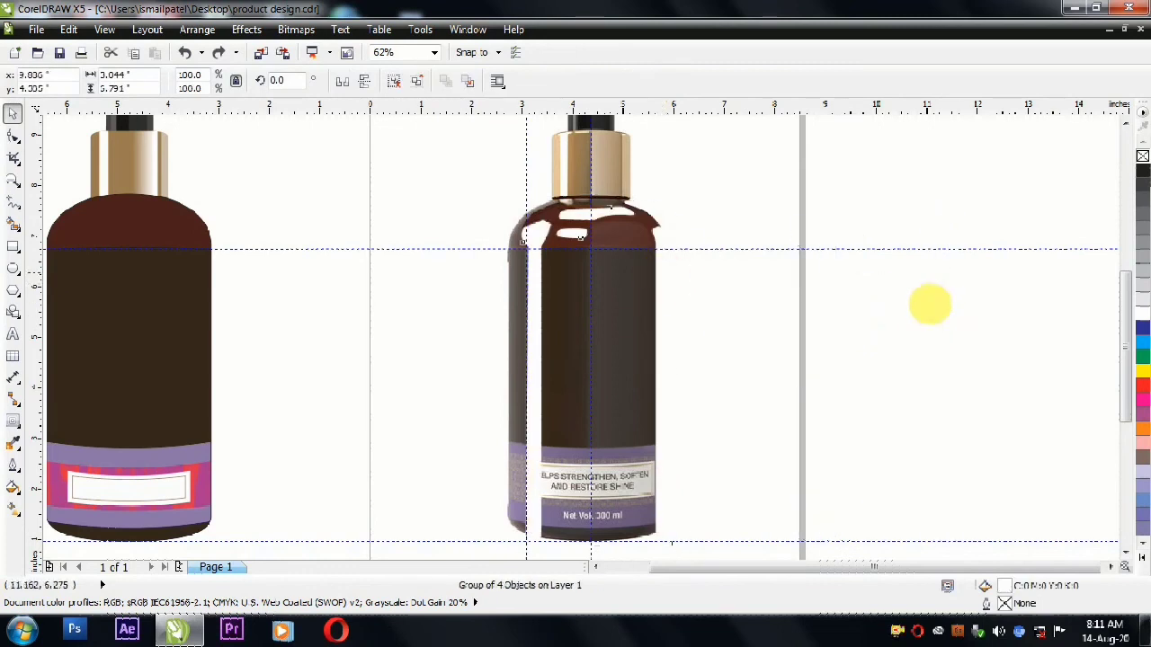
pyautogui.click(1142, 370)
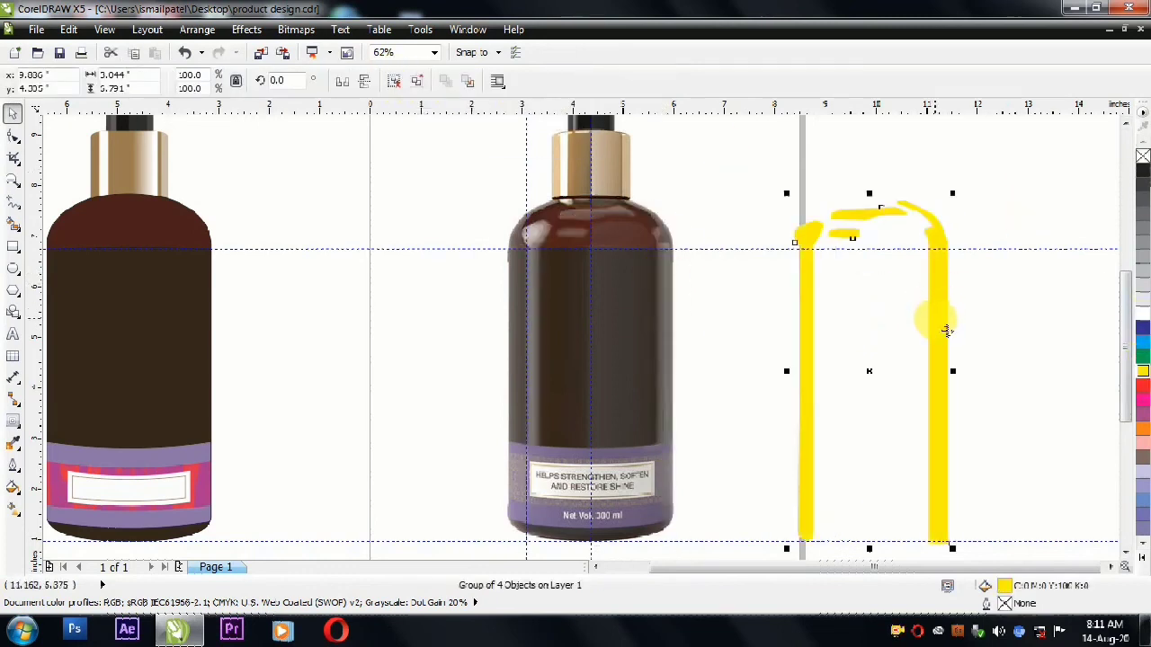
pyautogui.click(397, 82)
pyautogui.click(848, 314)
pyautogui.click(665, 307)
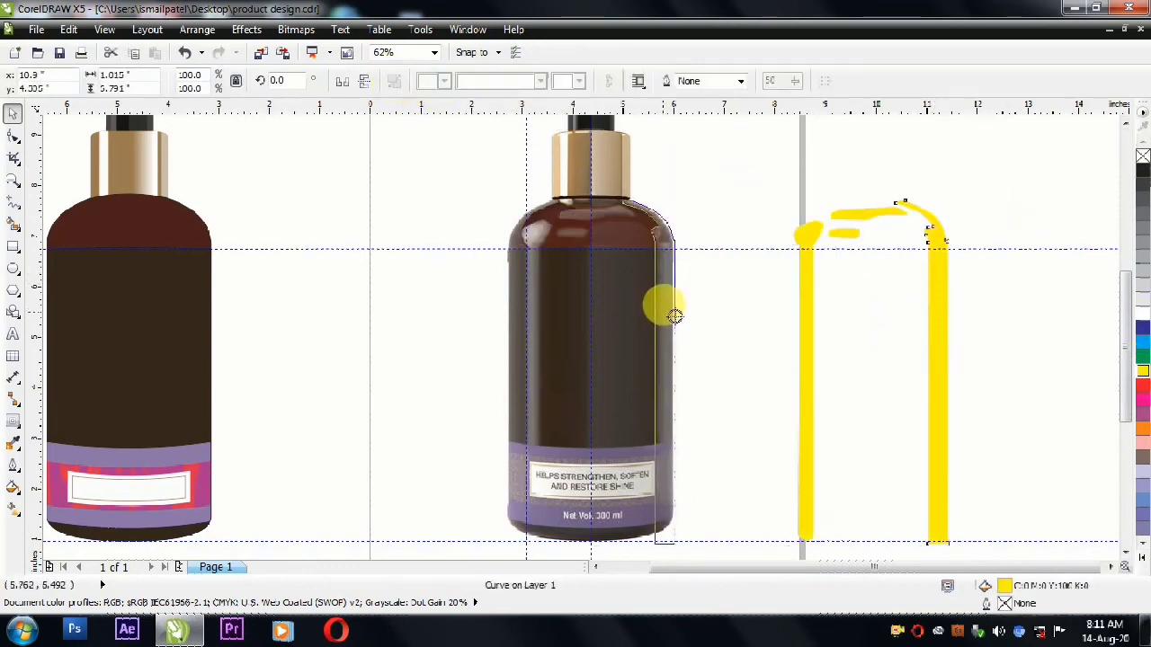
pyautogui.moveTo(674, 317); pyautogui.dragTo(427, 290)
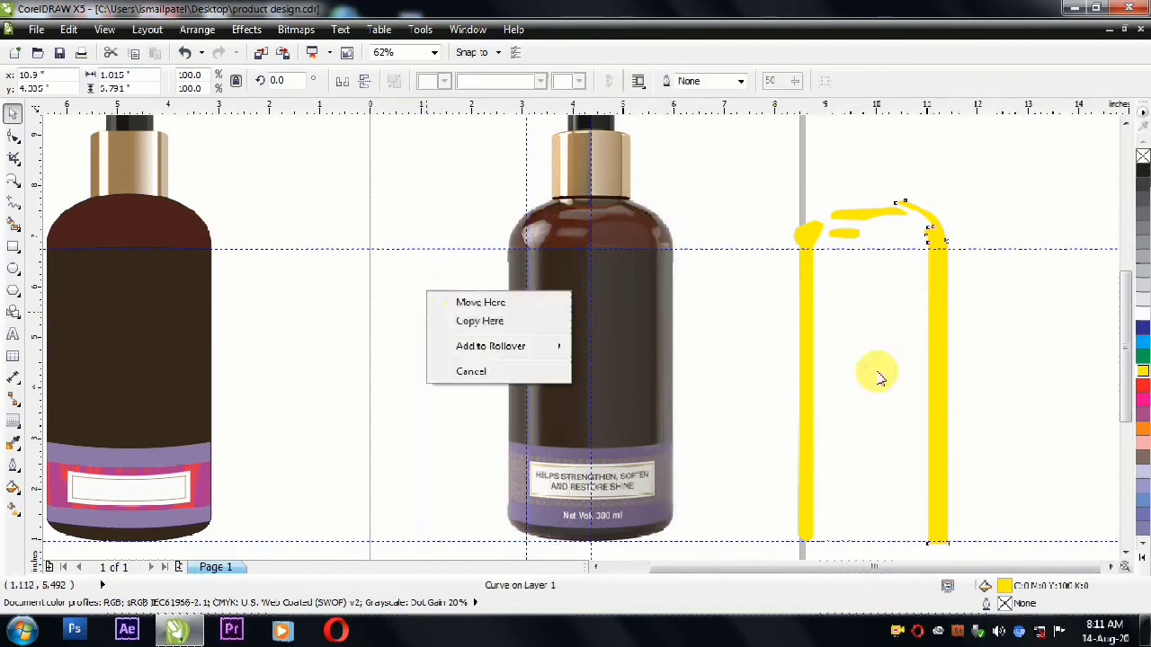
pyautogui.click(812, 186)
# - Group the four yellow reflections and PowerClip them inside the body of the vector bottle
pyautogui.scroll(-1, 815, 182)
pyautogui.moveTo(796, 166); pyautogui.dragTo(926, 378)
pyautogui.click(406, 81)
pyautogui.moveTo(835, 298); pyautogui.dragTo(517, 315)
pyautogui.click(562, 424)
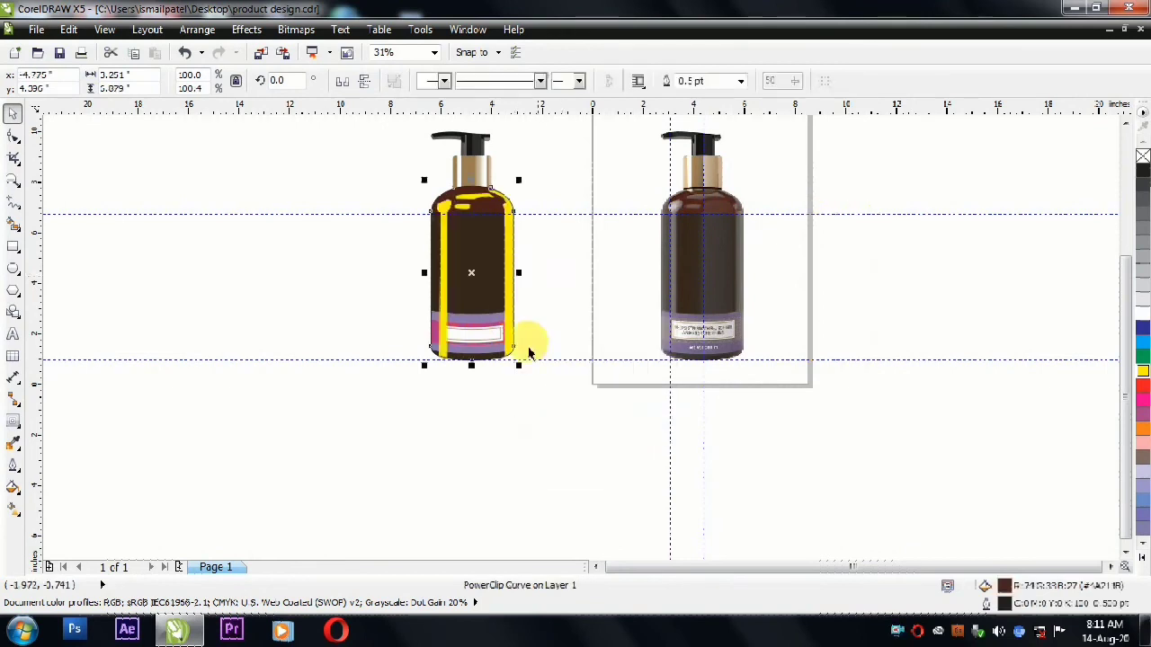
# - Open the bottle's PowerClip contents, ungroup the four reflections and fill them white
pyautogui.keyDown('ctrl'); pyautogui.click(513, 250); pyautogui.keyUp('ctrl')
pyautogui.scroll(1, 485, 175)
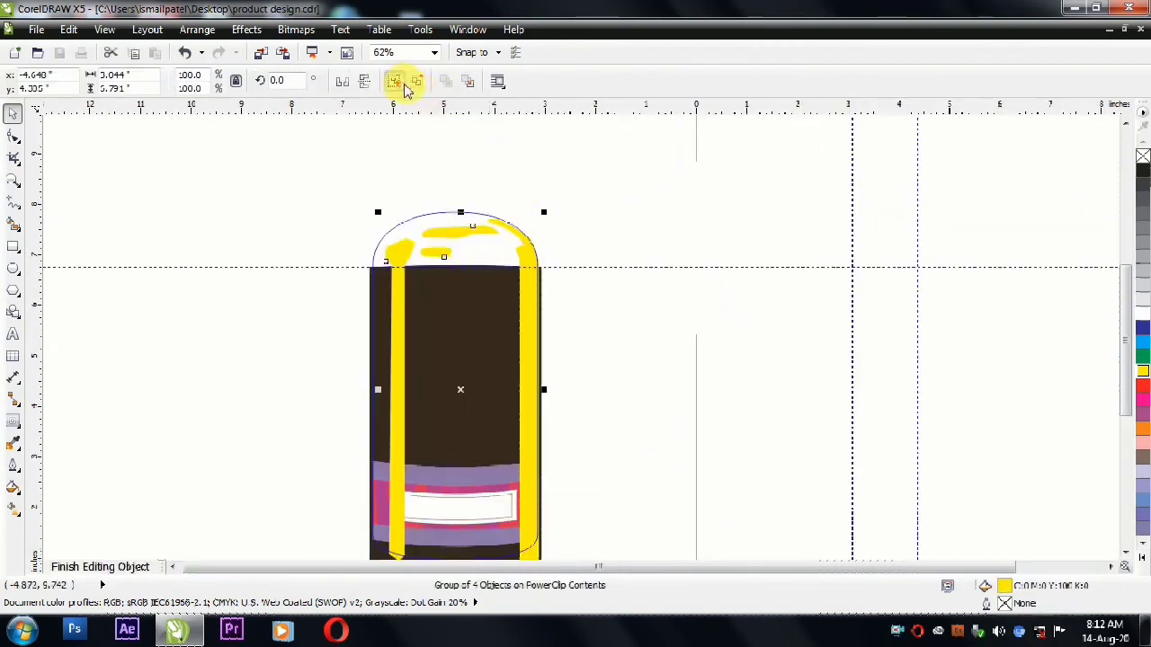
pyautogui.click(235, 30)
pyautogui.moveTo(296, 30)
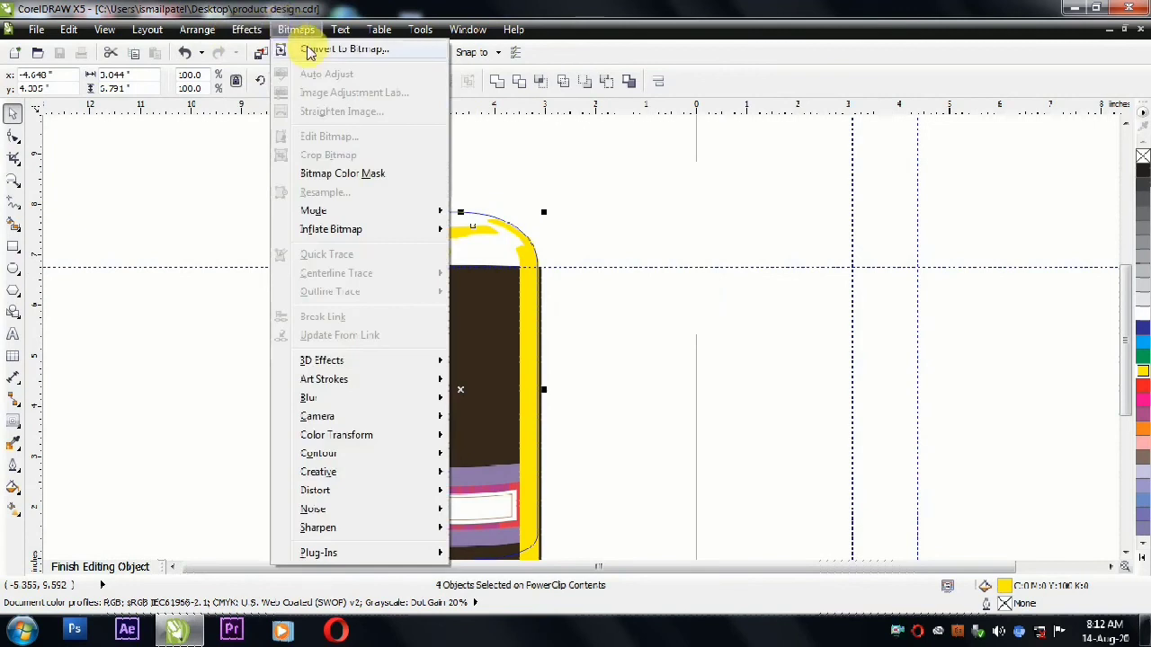
pyautogui.click(1135, 328)
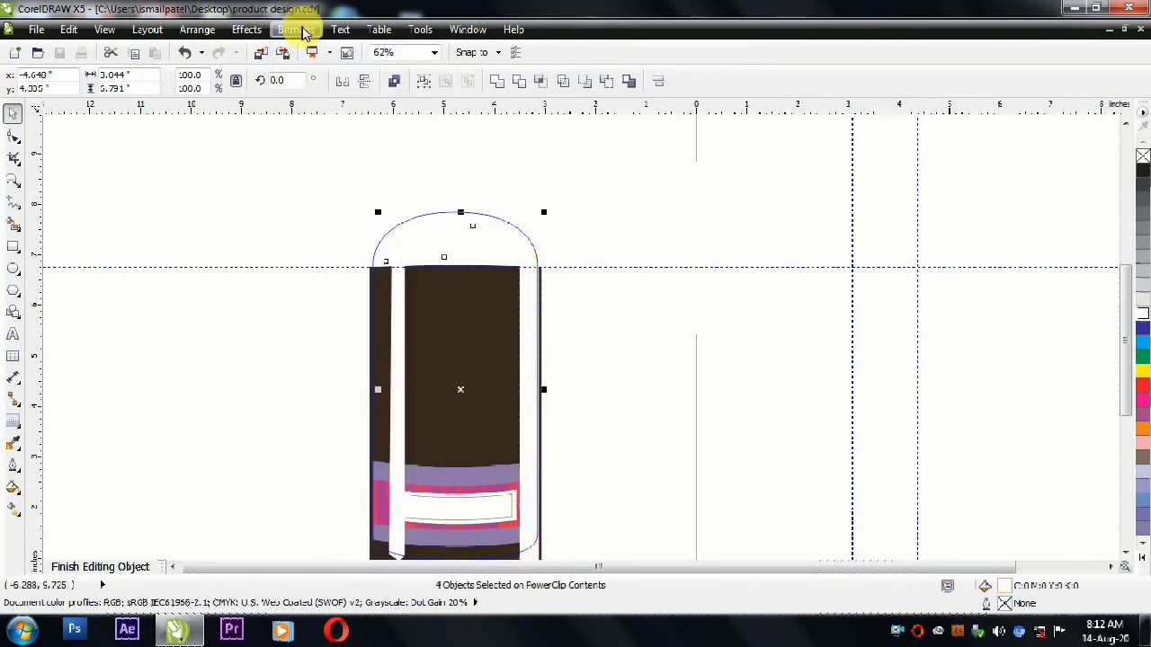
# - Convert the four white reflections into one CMYK bitmap at 300 dpi
pyautogui.click(295, 30)
pyautogui.moveTo(377, 397)
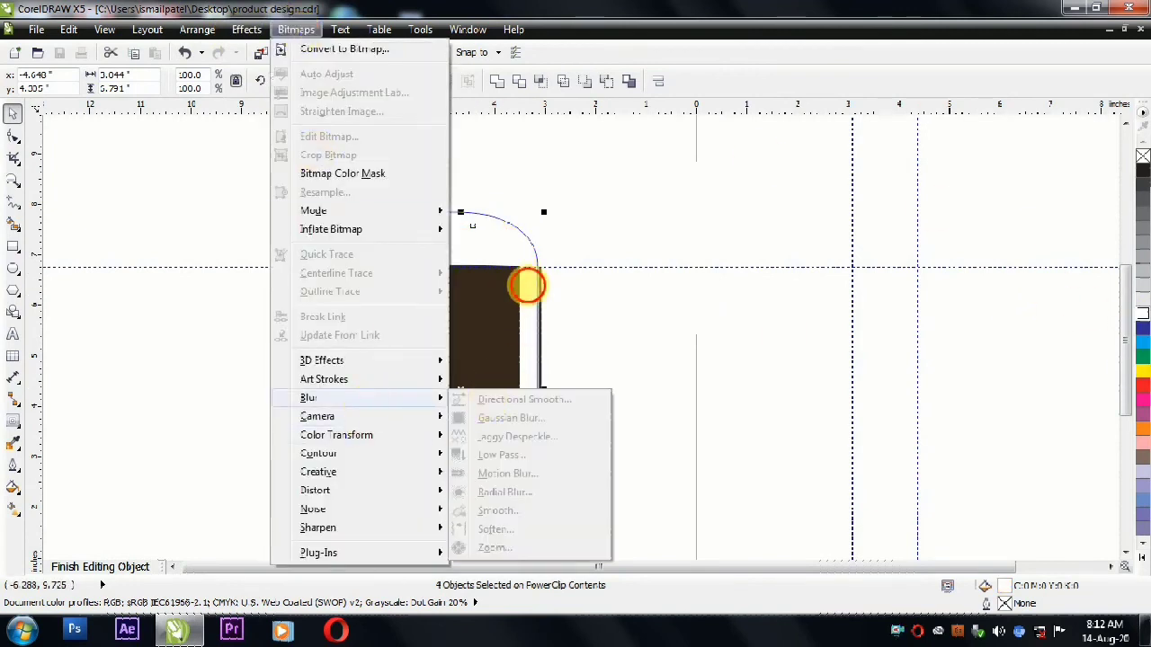
pyautogui.click(315, 48)
pyautogui.click(539, 409)
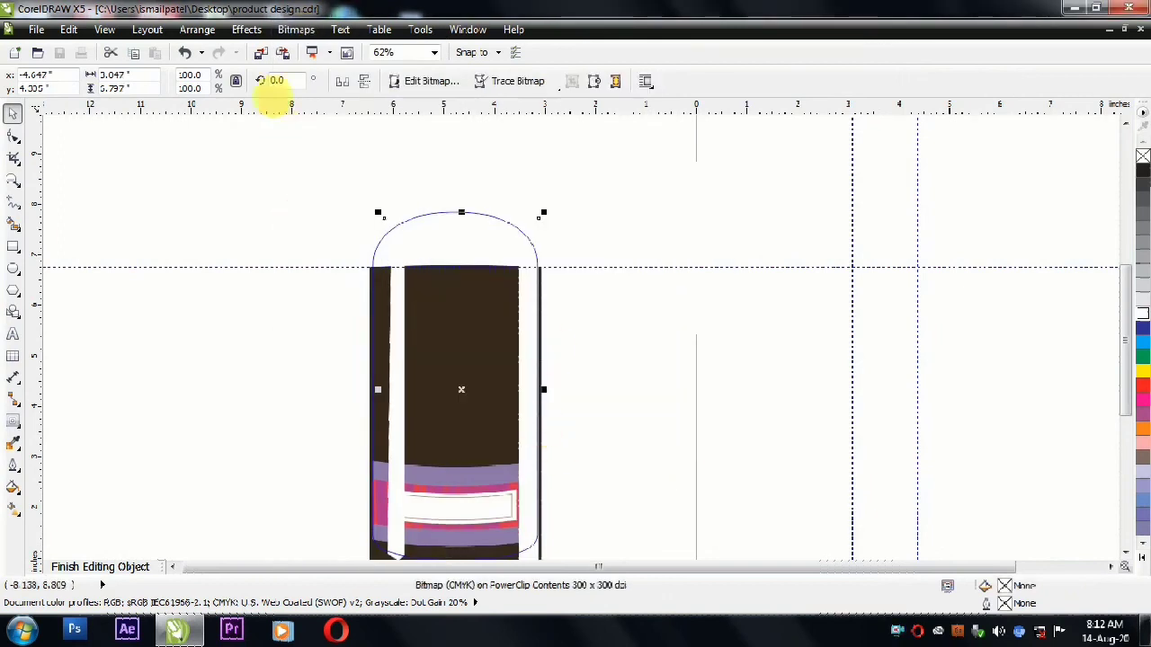
# - Apply a Gaussian Blur with a 22-pixel radius to the reflection bitmap
pyautogui.click(296, 30)
pyautogui.moveTo(316, 398)
pyautogui.click(499, 416)
pyautogui.click(414, 351)
pyautogui.moveTo(513, 262); pyautogui.dragTo(784, 225)
pyautogui.click(683, 280)
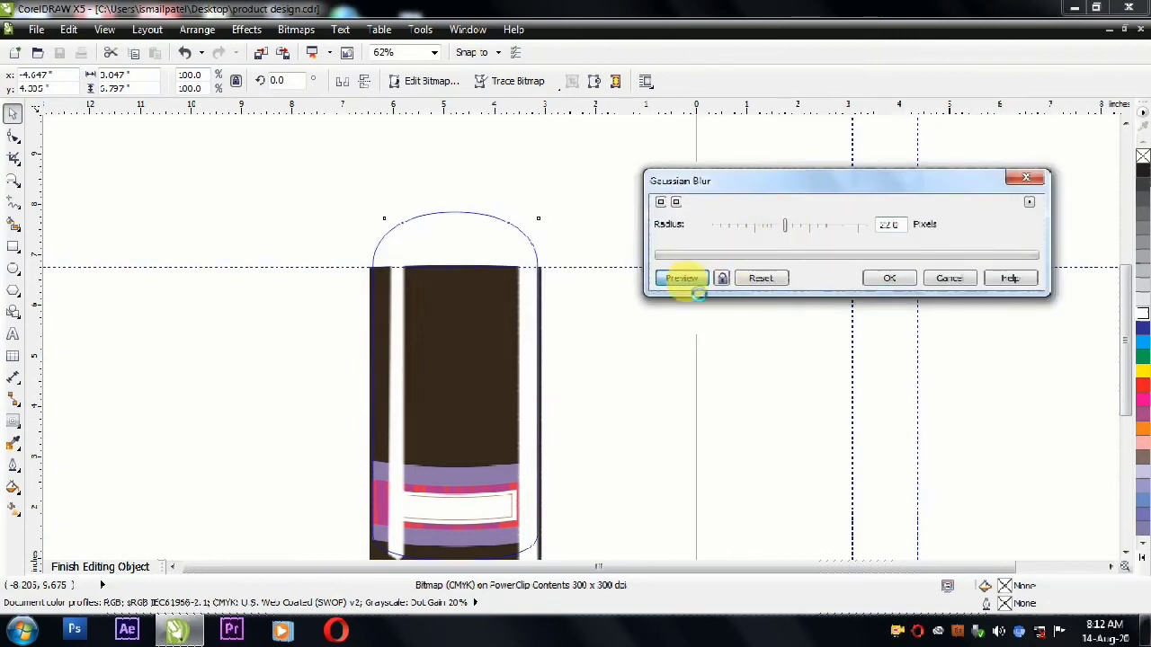
pyautogui.click(899, 279)
# - Give the blurred reflections a uniform transparency of 50 and finish editing the PowerClip contents
pyautogui.click(18, 423)
pyautogui.click(76, 532)
pyautogui.click(80, 80)
pyautogui.click(75, 113)
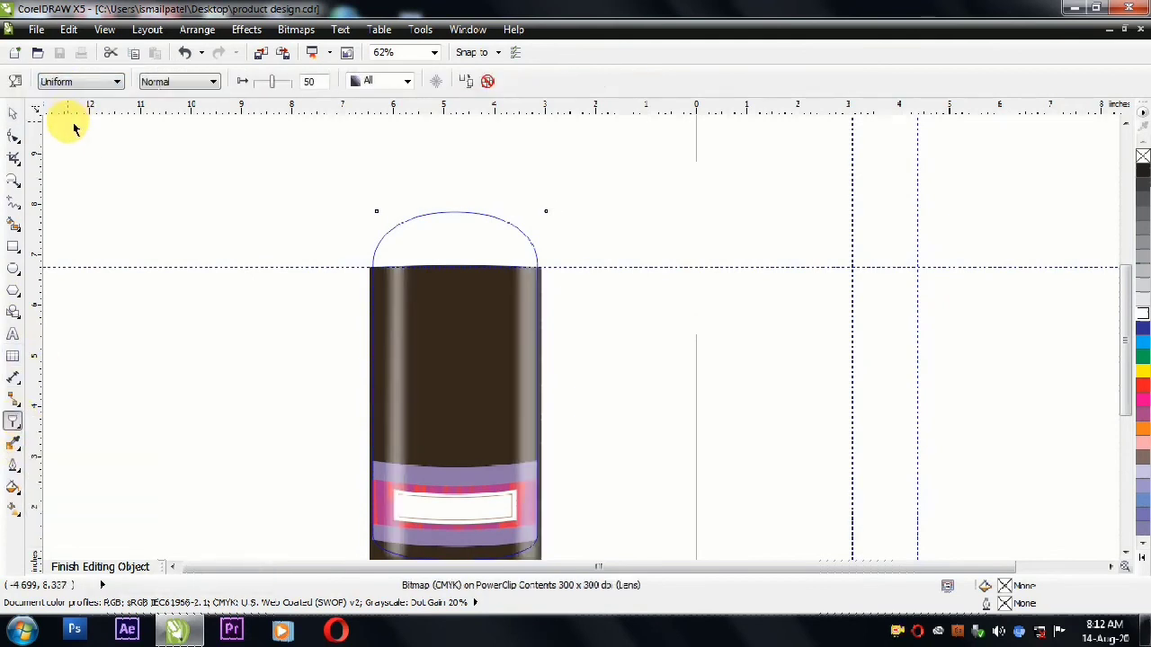
pyautogui.click(12, 113)
pyautogui.keyDown('ctrl'); pyautogui.click(156, 174); pyautogui.keyUp('ctrl')
pyautogui.scroll(-1, 585, 339)
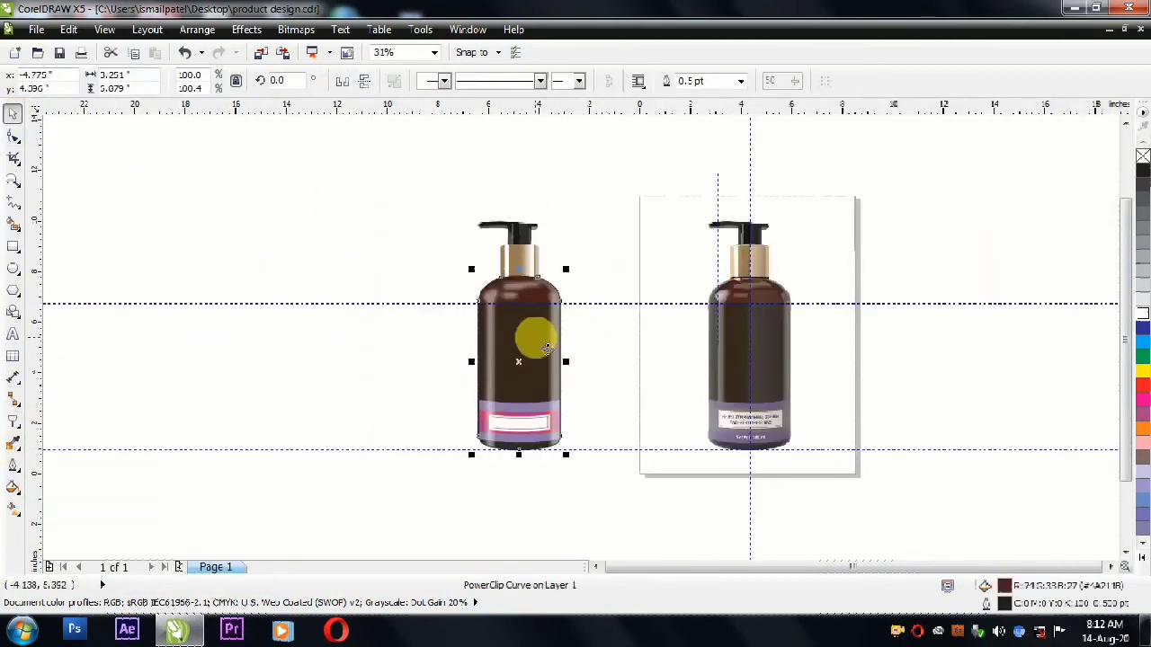
# - Delete the horizontal guideline that crosses both bottles below the shoulders
pyautogui.scroll(1, 534, 334)
pyautogui.click(670, 239)
pyautogui.click(609, 272)
pyautogui.press('Delete')
pyautogui.scroll(-1, 506, 341)
pyautogui.scroll(1, 505, 348)
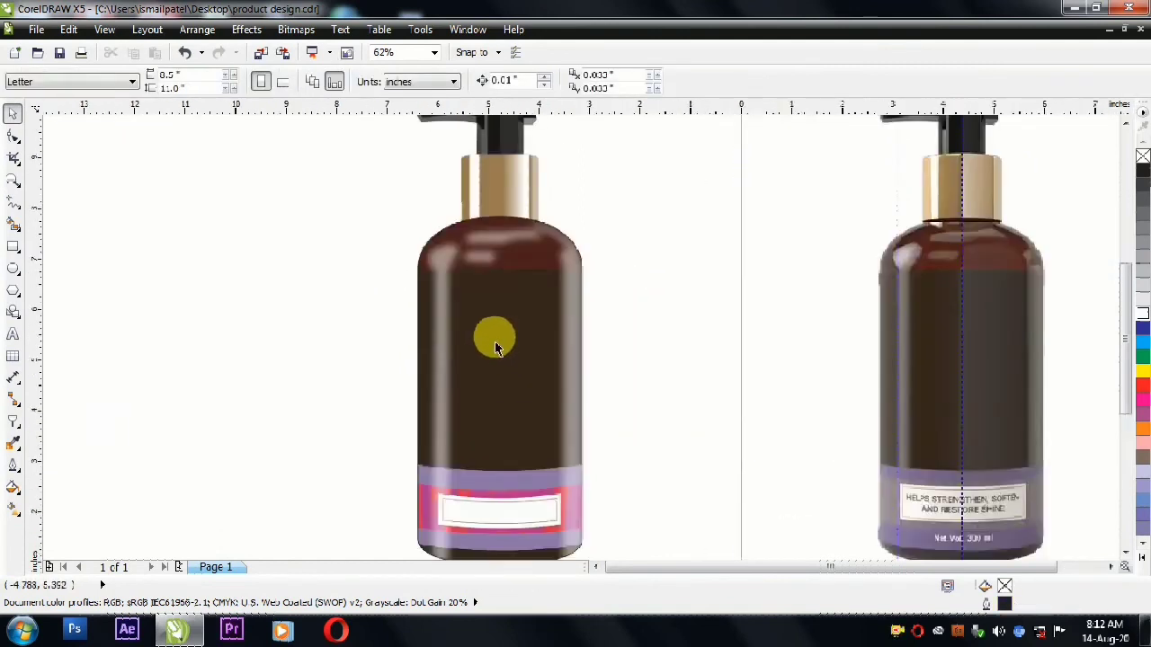
# - Examine the blurred reflections inside the bottle's PowerClip contents and compare the whole bottle with the photo
pyautogui.click(445, 270)
pyautogui.keyDown('ctrl'); pyautogui.click(447, 270); pyautogui.keyUp('ctrl')
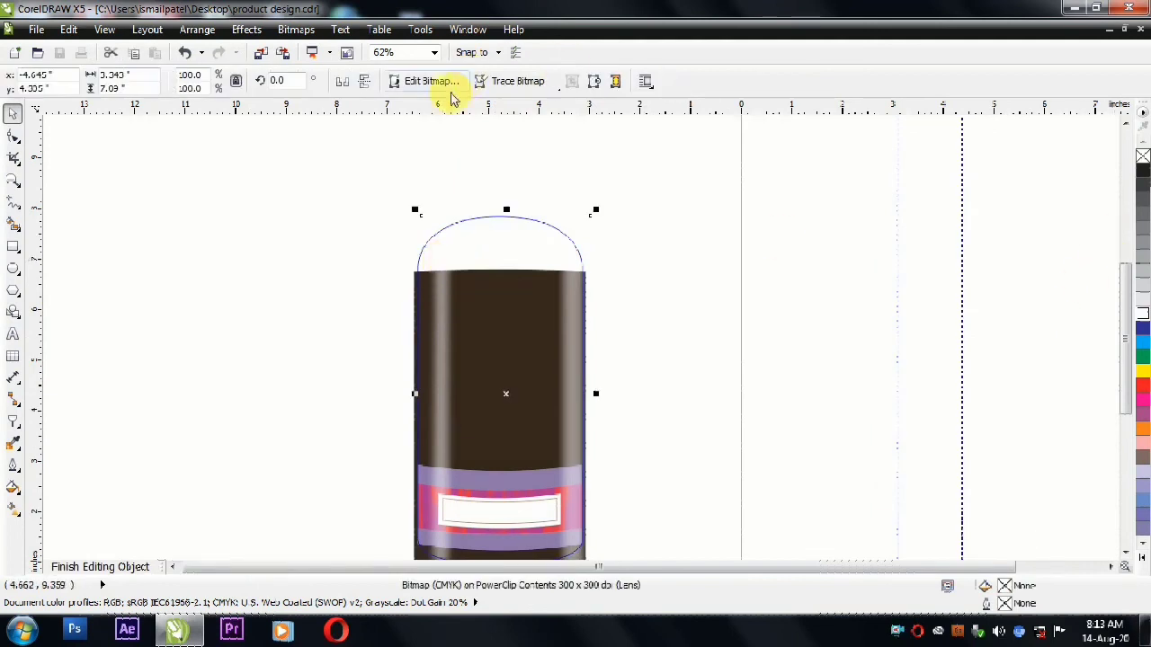
pyautogui.click(637, 243)
pyautogui.click(445, 271)
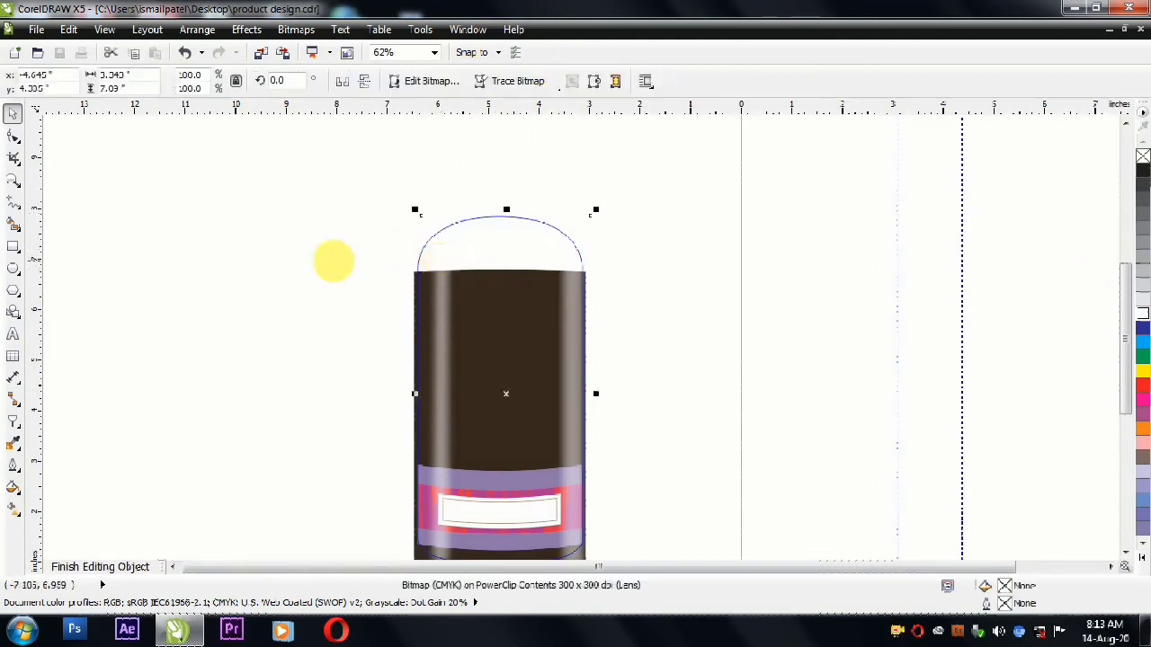
pyautogui.keyDown('ctrl'); pyautogui.click(610, 274); pyautogui.keyUp('ctrl')
pyautogui.click(612, 274)
pyautogui.scroll(-2, 479, 301)
pyautogui.moveTo(437, 180); pyautogui.dragTo(785, 461)
pyautogui.press('Escape')
pyautogui.scroll(1, 586, 291)
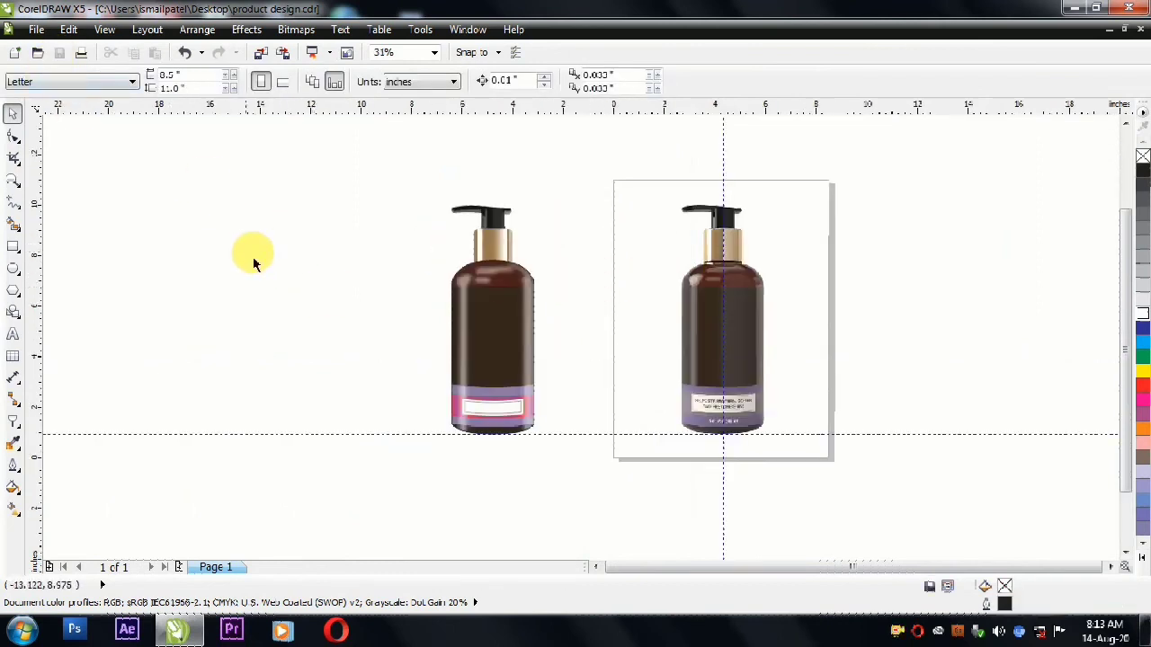
# - Import the file Backup_of_new 13 from the REAL LOOK folder on drive E: and place it beside the page
pyautogui.rightClick(241, 235)
pyautogui.click(274, 309)
pyautogui.click(88, 381)
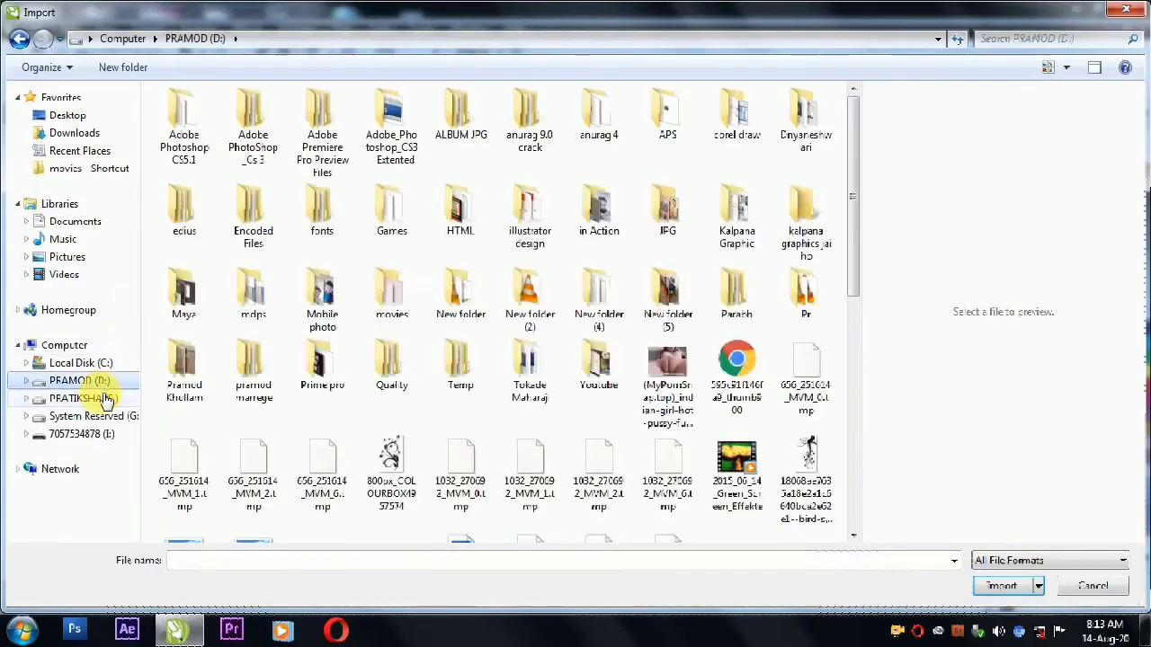
pyautogui.click(103, 399)
pyautogui.scroll(-4, 513, 130)
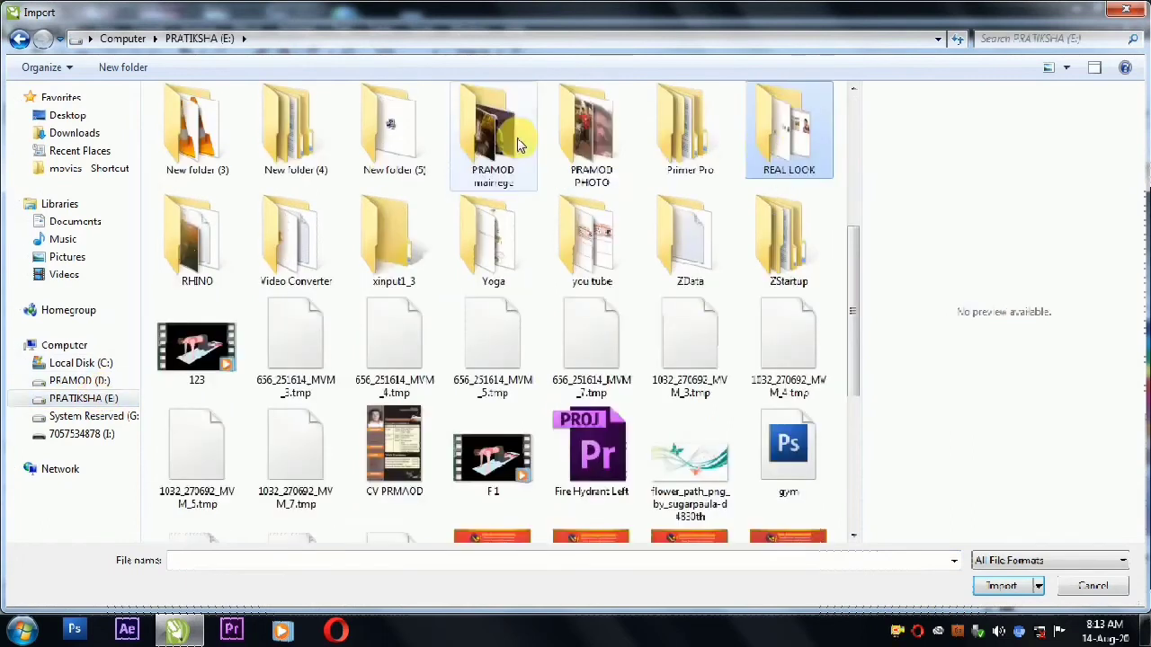
pyautogui.doubleClick(779, 136)
pyautogui.click(202, 144)
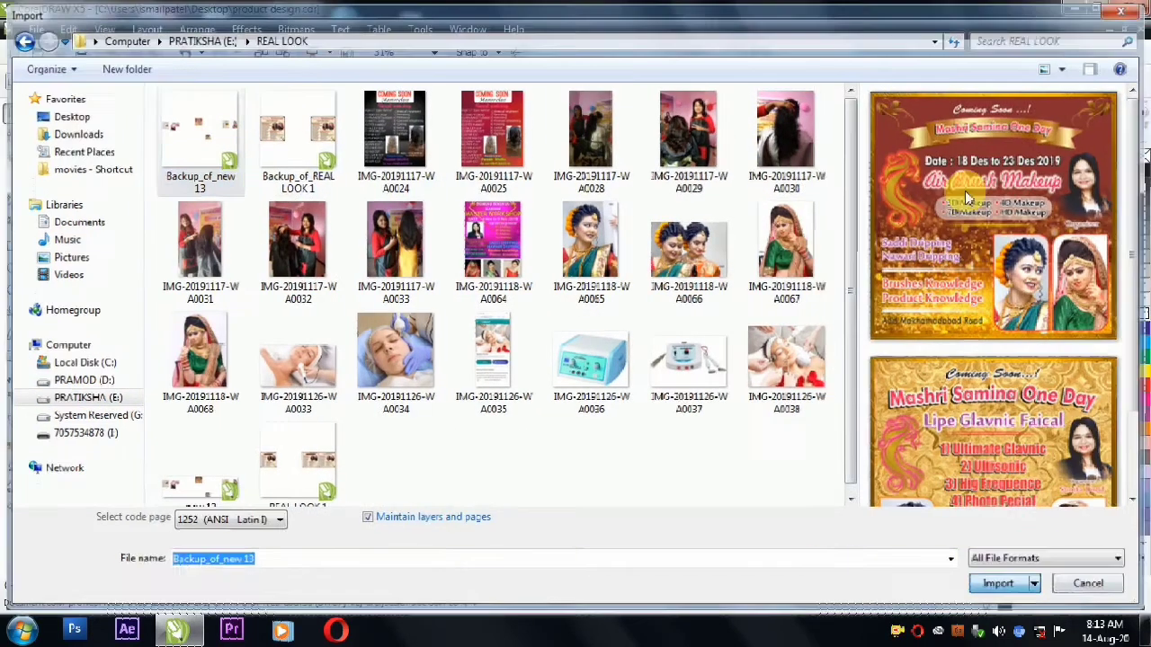
pyautogui.press('Return')
pyautogui.moveTo(902, 208); pyautogui.dragTo(1057, 376)
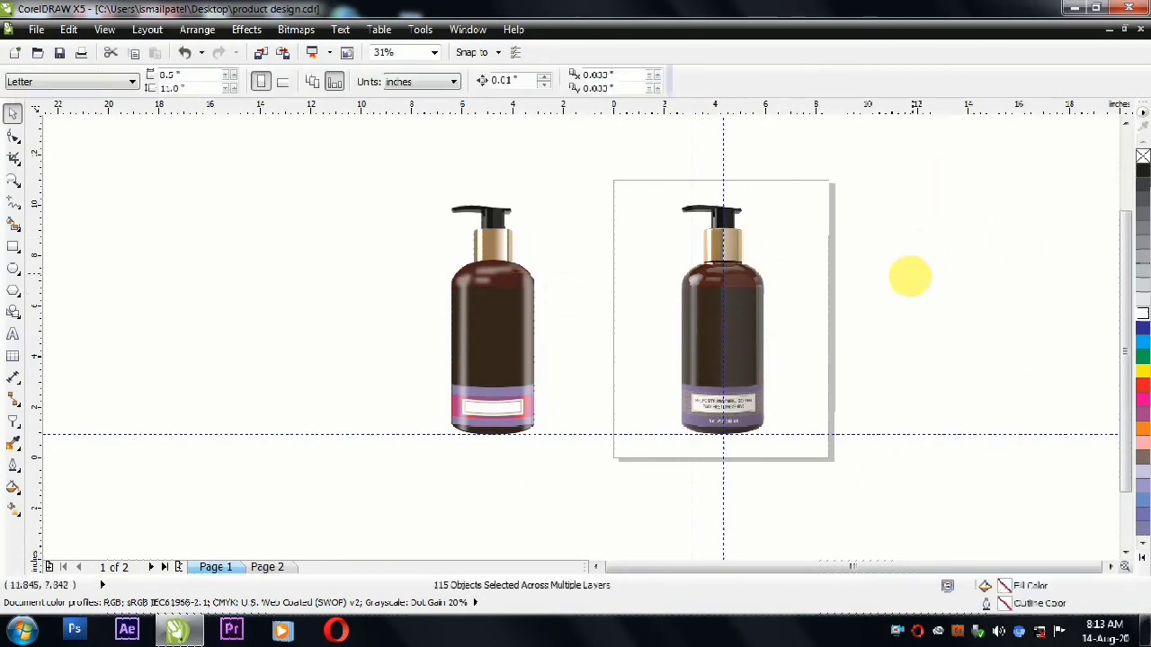
# - Select the unneeded pieces of the imported artwork around the makeup posters and delete them
pyautogui.scroll(-4, 836, 285)
pyautogui.click(865, 260)
pyautogui.moveTo(887, 259); pyautogui.dragTo(1066, 398)
pyautogui.moveTo(863, 260); pyautogui.dragTo(881, 294)
pyautogui.click(828, 219)
pyautogui.moveTo(837, 243); pyautogui.dragTo(670, 411)
pyautogui.press('Delete')
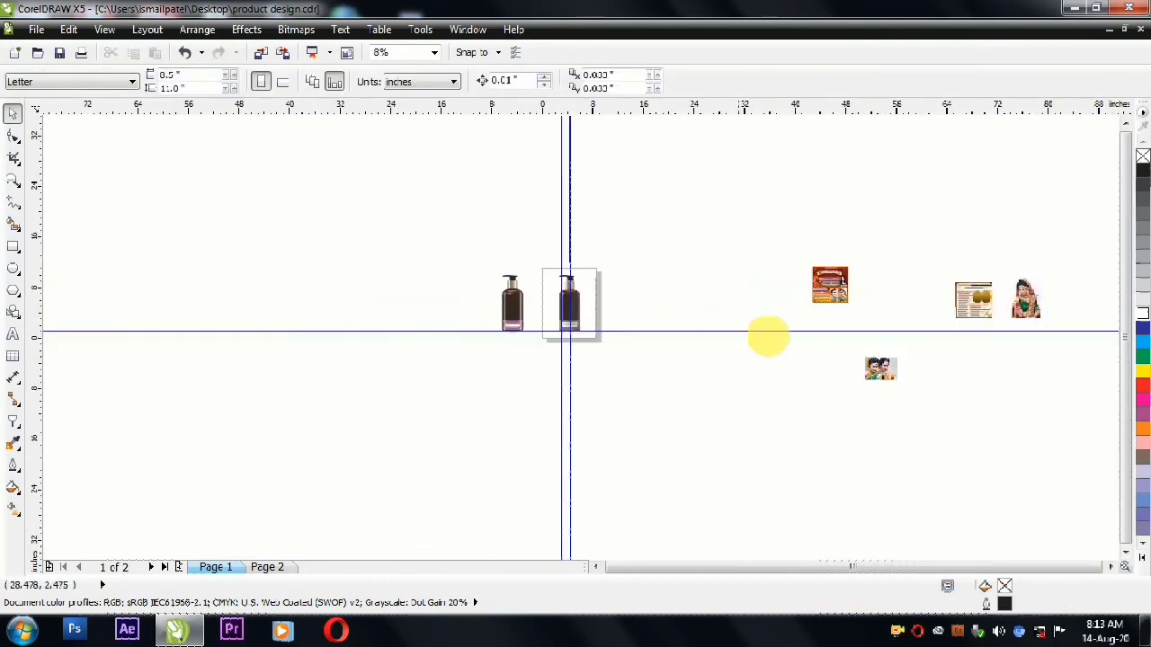
pyautogui.press('Delete')
# - Move the red and gold makeup poster aside and ungroup it into its separate parts
pyautogui.click(829, 284)
pyautogui.moveTo(803, 308); pyautogui.dragTo(760, 354)
pyautogui.click(797, 231)
pyautogui.click(790, 298)
pyautogui.click(416, 85)
pyautogui.click(784, 173)
# - Pull the gold ribbon and the long-haired woman ornament out of the ungrouped poster, clear of its other parts
pyautogui.scroll(1, 794, 293)
pyautogui.moveTo(753, 274); pyautogui.dragTo(465, 287)
pyautogui.moveTo(739, 315); pyautogui.dragTo(499, 324)
pyautogui.moveTo(763, 274); pyautogui.dragTo(604, 313)
pyautogui.scroll(2, 539, 329)
pyautogui.click(586, 326)
pyautogui.moveTo(634, 405); pyautogui.dragTo(750, 368)
# - Move the gold ribbon onto the vector bottle and scale it to fit the body's width
pyautogui.scroll(-2, 791, 378)
pyautogui.moveTo(750, 328); pyautogui.dragTo(406, 354)
pyautogui.scroll(2, 342, 359)
pyautogui.moveTo(274, 398); pyautogui.dragTo(436, 434)
pyautogui.moveTo(560, 350); pyautogui.dragTo(702, 350)
pyautogui.moveTo(795, 361); pyautogui.dragTo(743, 375)
# - Centre the ribbon horizontally on the bottle body and nudge it into place just below the shoulder
pyautogui.keyDown('shift'); pyautogui.click(657, 414); pyautogui.keyUp('shift')
pyautogui.press('c')
pyautogui.click(791, 362)
pyautogui.click(650, 336)
pyautogui.moveTo(656, 309); pyautogui.dragTo(655, 303)
pyautogui.click(559, 321)
pyautogui.scroll(-2, 641, 347)
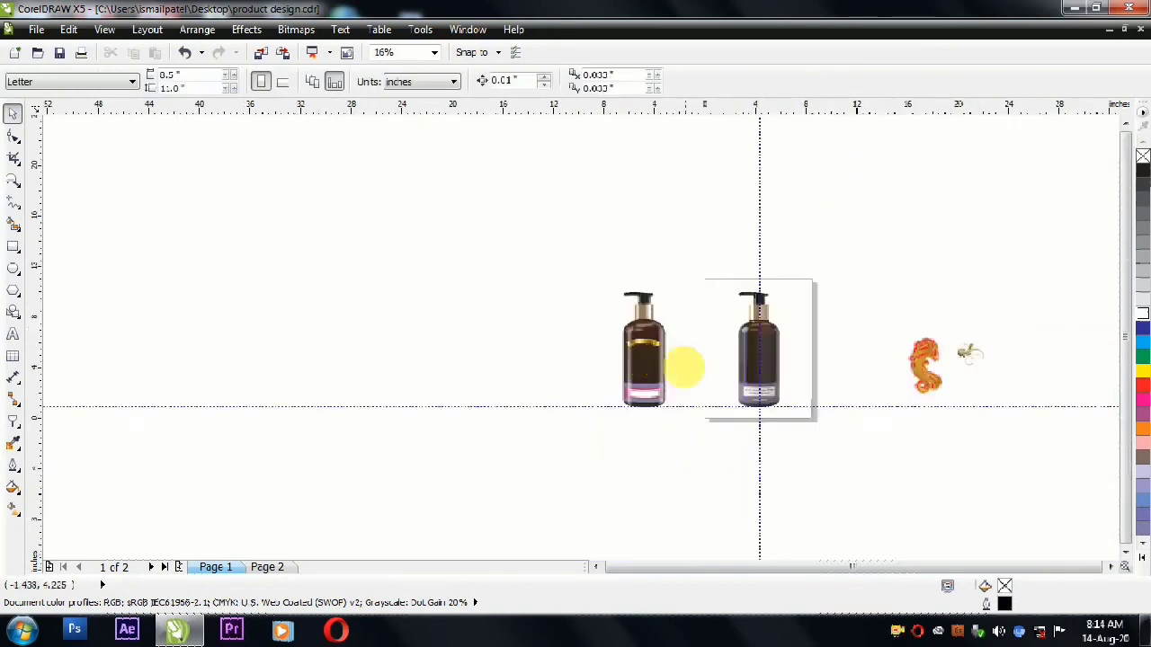
# - Place the long-haired woman ornament on the bottle below the ribbon and centre it on the body
pyautogui.scroll(-1, 658, 366)
pyautogui.moveTo(797, 368); pyautogui.dragTo(841, 340)
pyautogui.scroll(3, 629, 368)
pyautogui.click(626, 295)
pyautogui.click(756, 81)
pyautogui.moveTo(902, 291); pyautogui.dragTo(876, 329)
pyautogui.keyDown('shift'); pyautogui.click(907, 365); pyautogui.keyUp('shift')
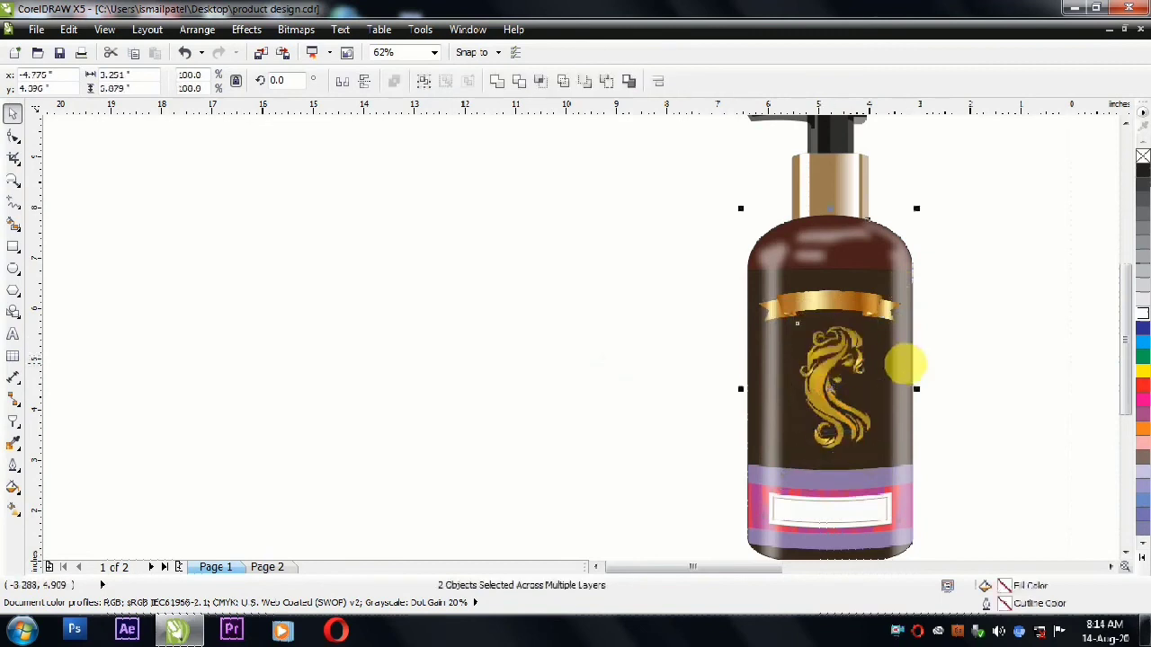
pyautogui.click(453, 326)
# - Delete the reference photo bottle from the page
pyautogui.scroll(-1, 452, 326)
pyautogui.moveTo(768, 185); pyautogui.dragTo(914, 457)
pyautogui.press('Delete')
# - Move the complete vector bottle with its ribbon and ornament onto the page and delete the vertical guideline
pyautogui.moveTo(518, 185); pyautogui.dragTo(714, 509)
pyautogui.moveTo(661, 382); pyautogui.dragTo(883, 382)
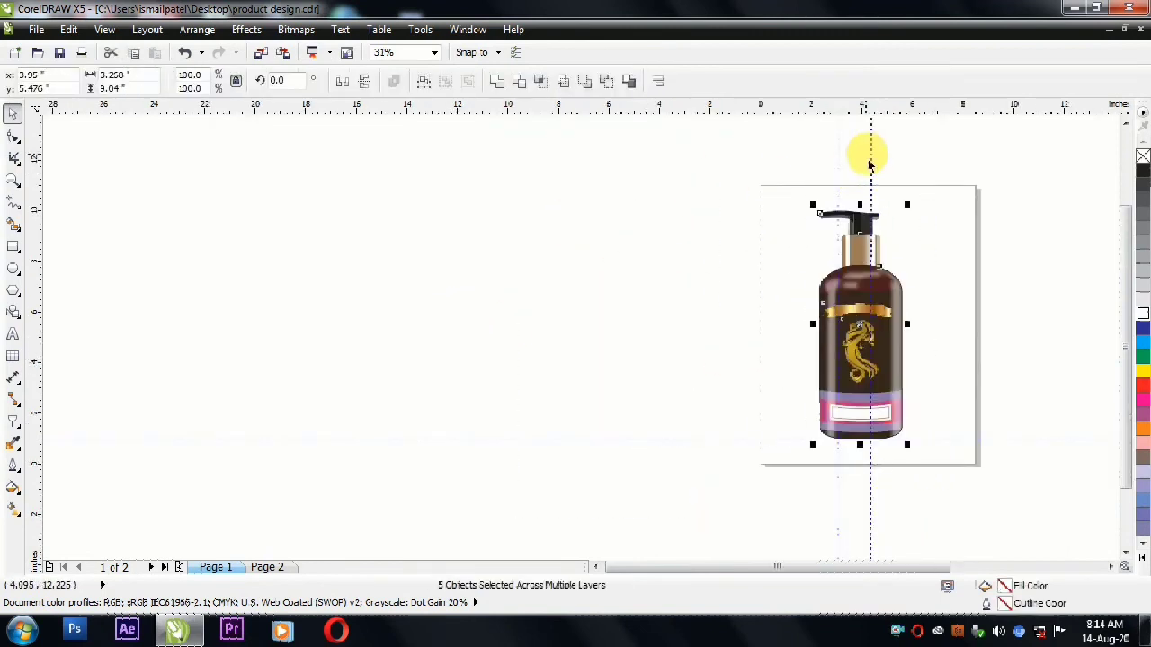
pyautogui.click(866, 159)
pyautogui.press('Delete')
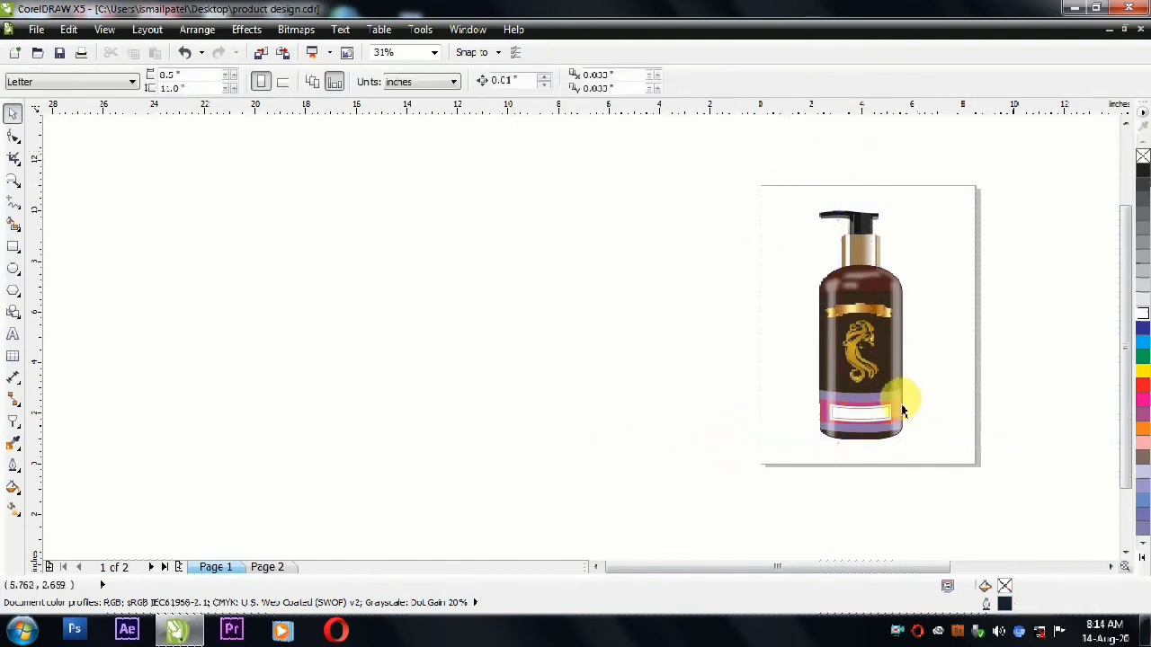
pyautogui.scroll(2, 969, 335)
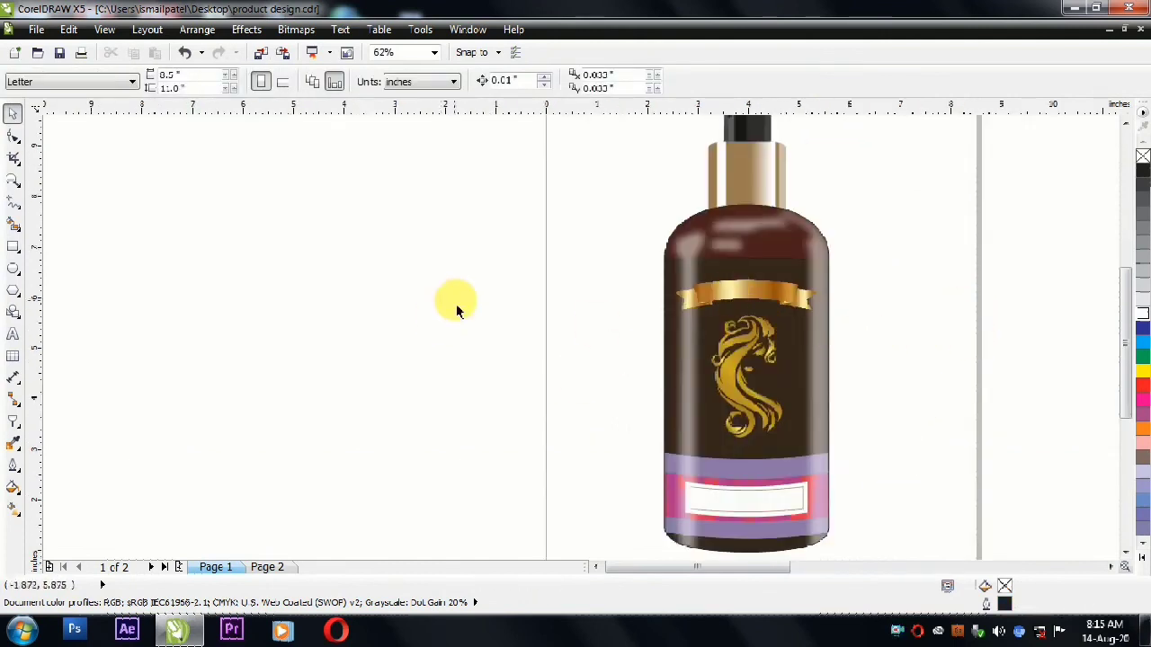
pyautogui.scroll(-2, 585, 357)
pyautogui.moveTo(1120, 367); pyautogui.dragTo(1025, 359)
pyautogui.scroll(2, 481, 352)
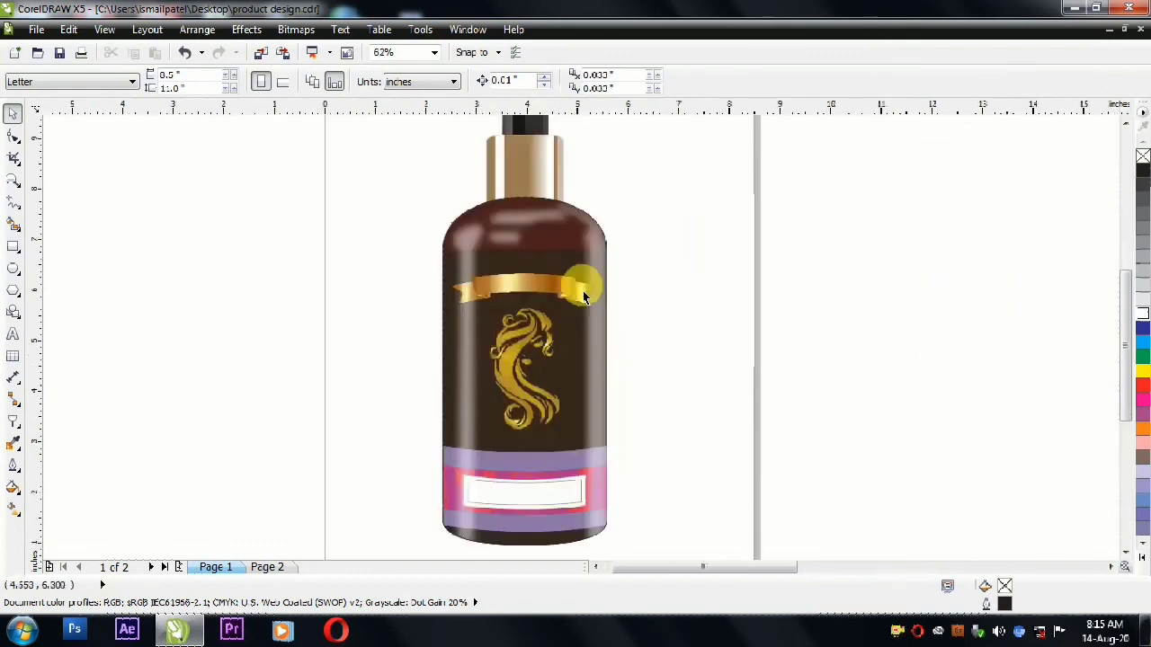
pyautogui.click(13, 333)
pyautogui.click(261, 308)
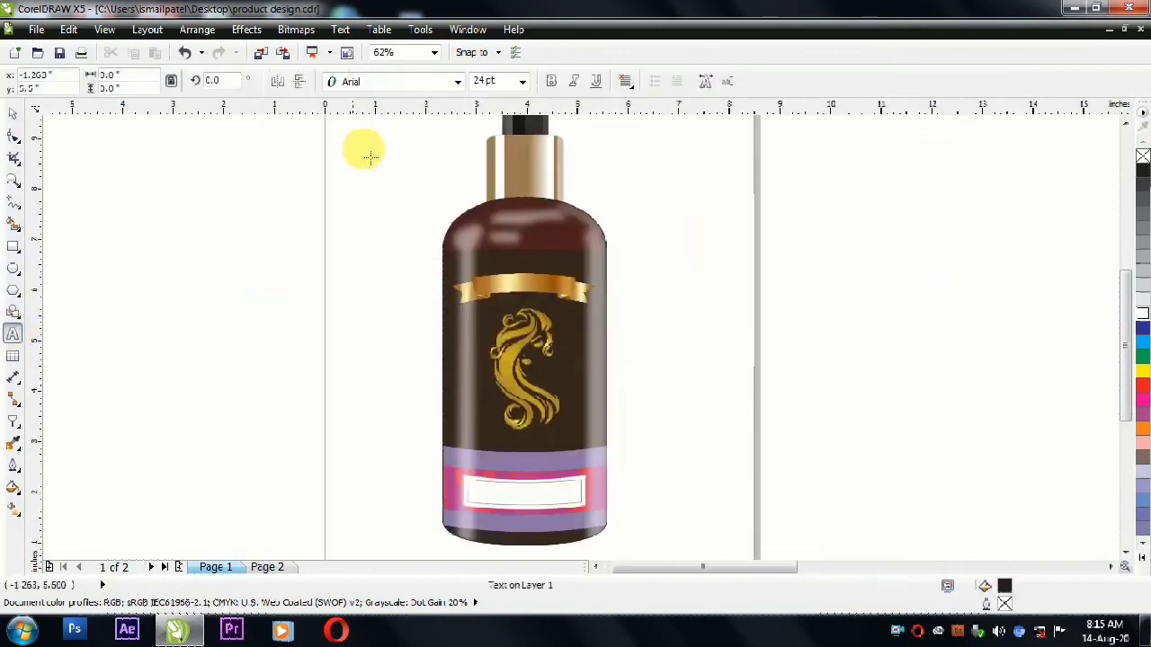
pyautogui.click(14, 114)
# - Stretch the gold ribbon on the bottle taller by raising its upper edge
pyautogui.click(517, 283)
pyautogui.moveTo(525, 264); pyautogui.dragTo(536, 251)
pyautogui.click(696, 253)
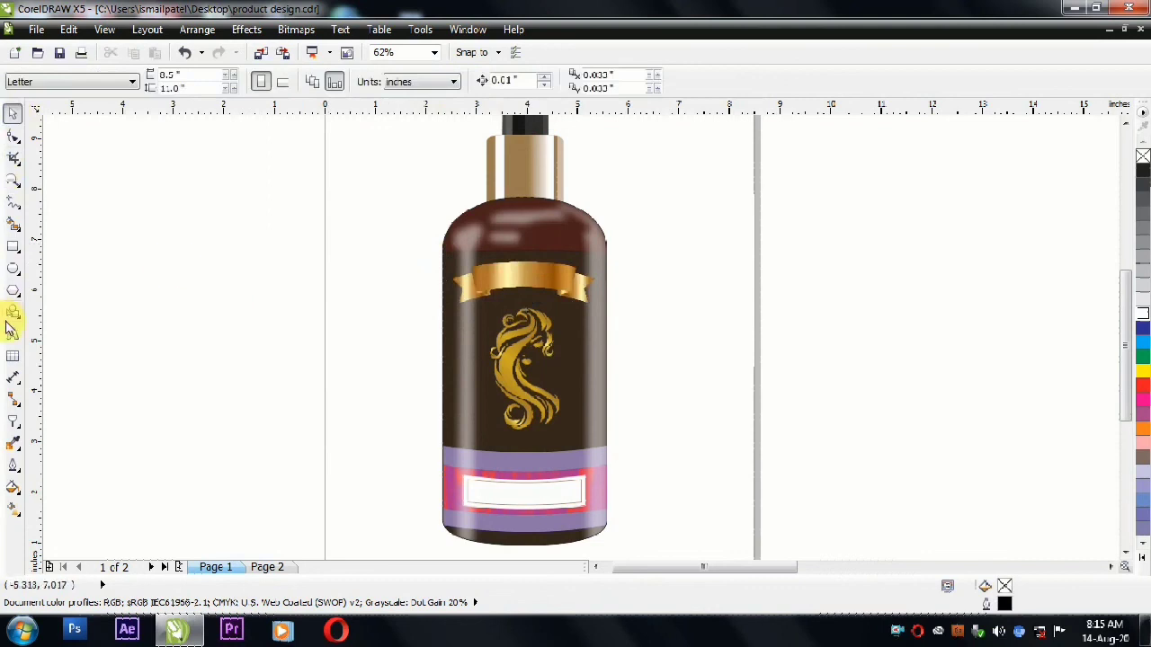
# - Add the artistic text "Beautiful" beside the bottle, set its font to Impact and scale it to about 35 pt
pyautogui.click(12, 332)
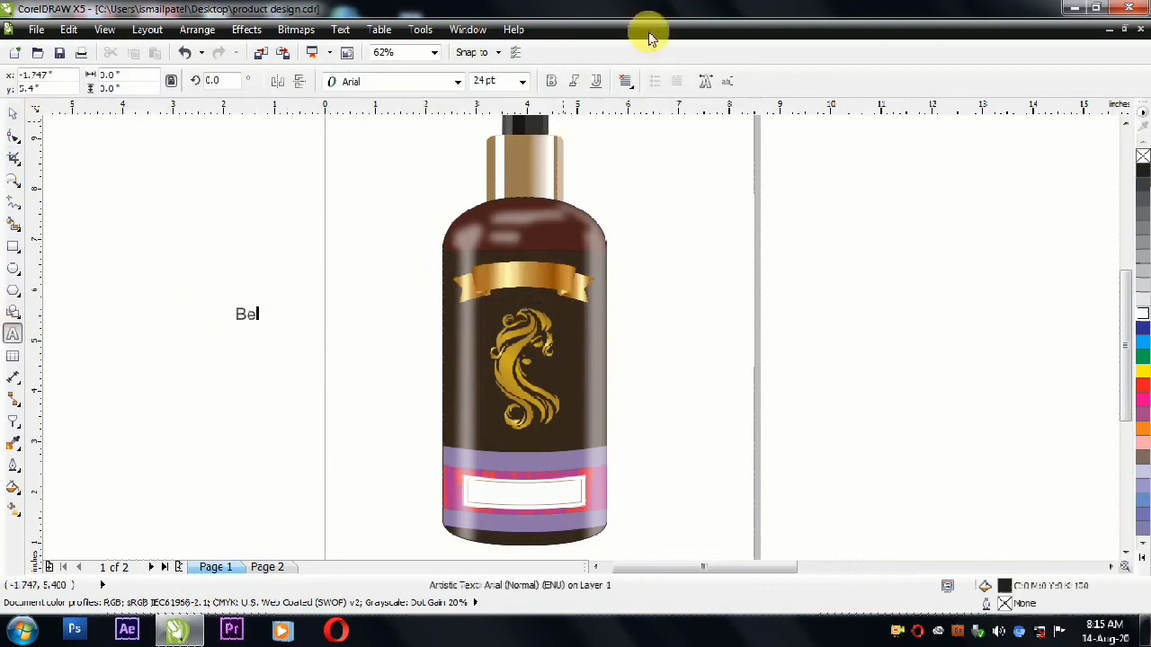
pyautogui.click(13, 114)
pyautogui.moveTo(306, 322); pyautogui.dragTo(365, 368)
pyautogui.click(436, 82)
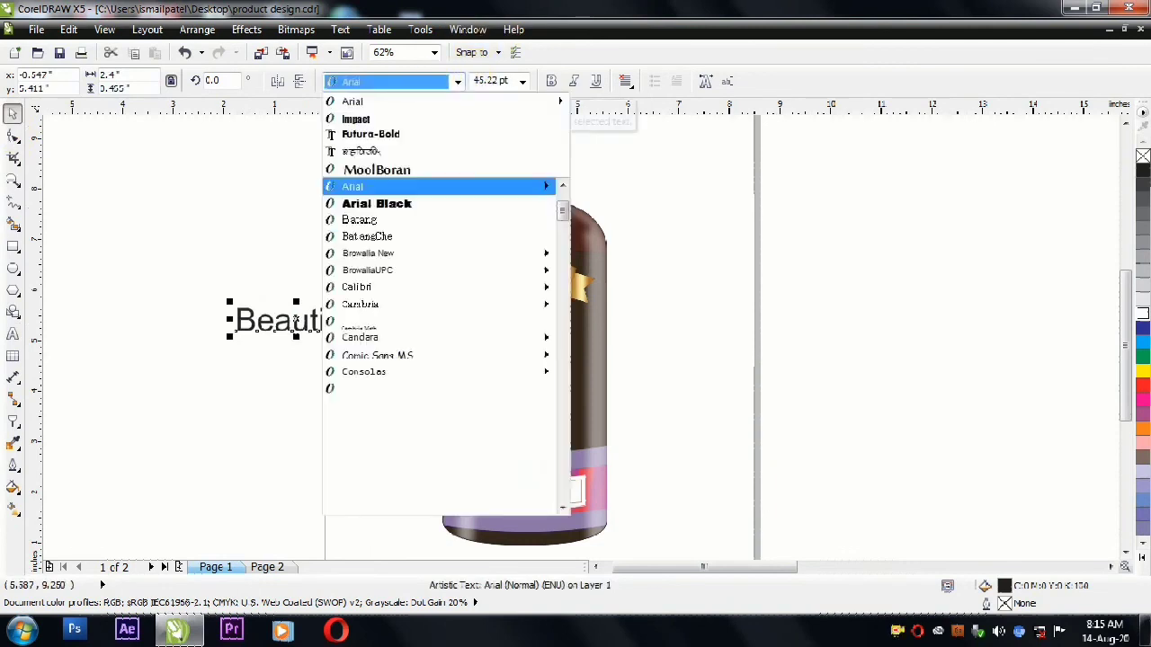
pyautogui.click(406, 117)
pyautogui.moveTo(334, 324); pyautogui.dragTo(406, 331)
pyautogui.scroll(2, 389, 329)
pyautogui.moveTo(344, 309); pyautogui.dragTo(268, 261)
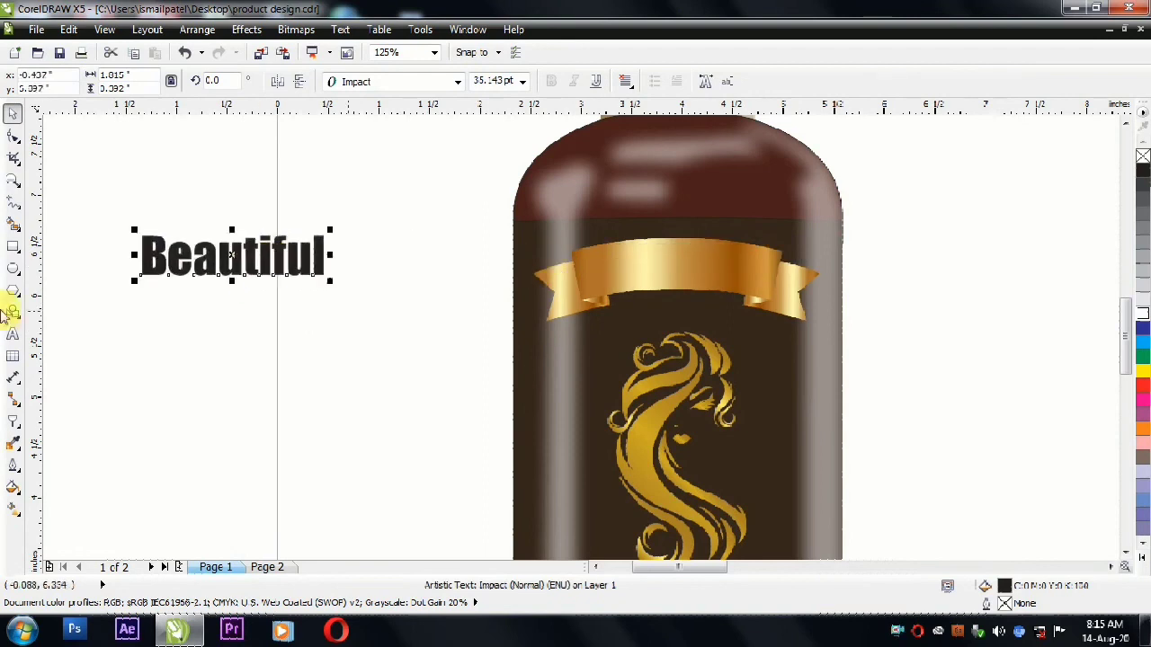
# - Draw a line along the ribbon's lower edge, bend it into a matching arc and move it below the "Beautiful" text
pyautogui.click(14, 226)
pyautogui.click(598, 281)
pyautogui.click(585, 294)
pyautogui.click(775, 291)
pyautogui.click(13, 135)
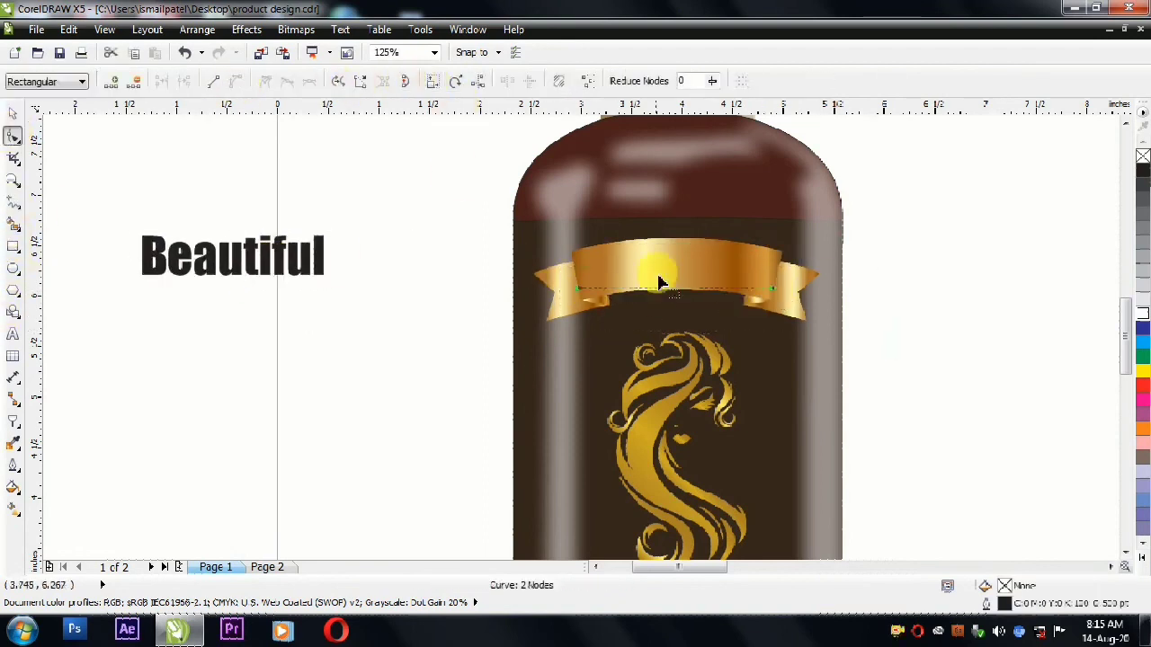
pyautogui.moveTo(676, 296); pyautogui.dragTo(360, 346)
# - Fit the "Beautiful" text to the arc as text on a path
pyautogui.click(13, 114)
pyautogui.click(270, 273)
pyautogui.keyDown('shift'); pyautogui.click(309, 352); pyautogui.keyUp('shift')
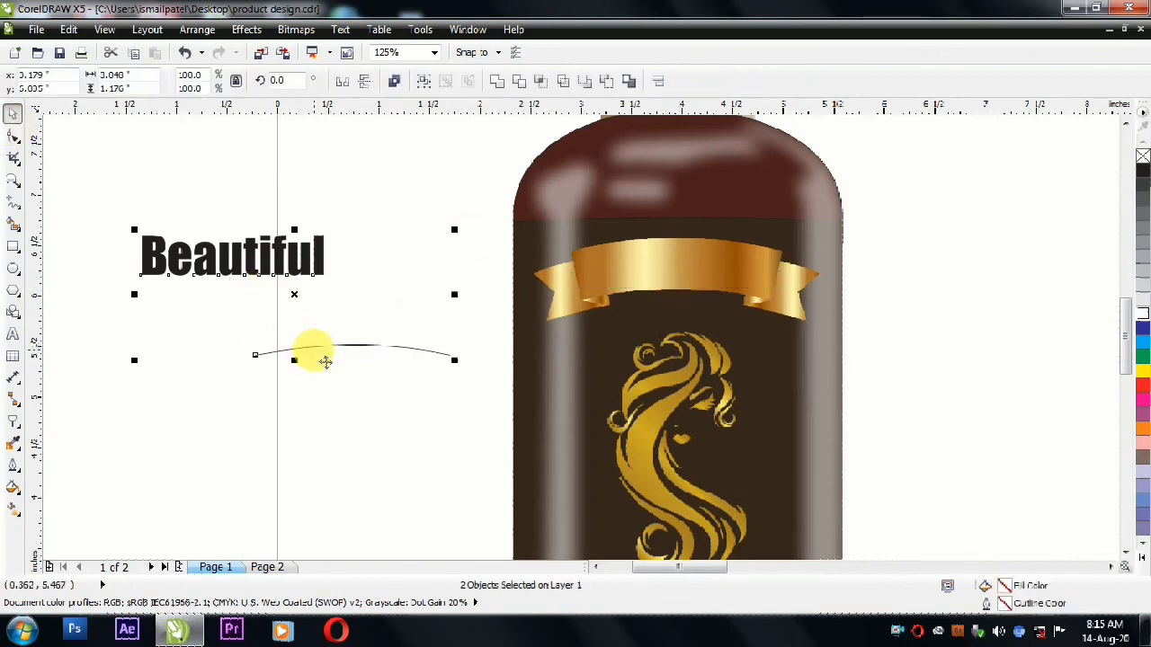
pyautogui.click(339, 29)
pyautogui.click(407, 233)
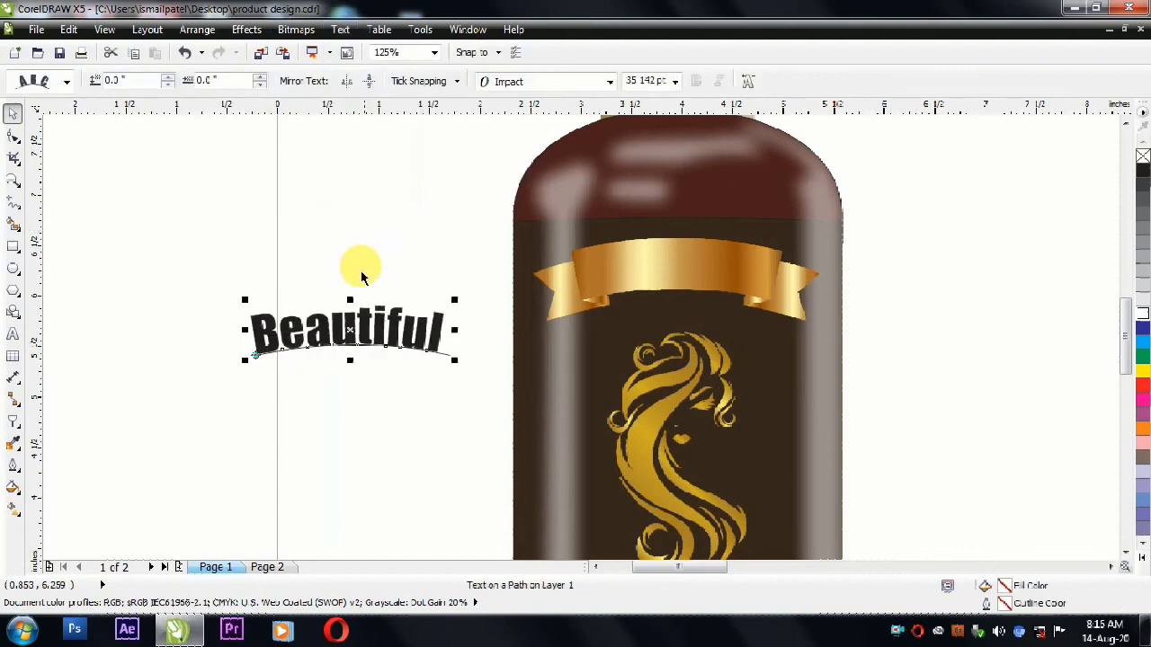
# - Break the curved text apart from its path and delete the arc
pyautogui.click(198, 29)
pyautogui.click(250, 217)
pyautogui.click(263, 236)
pyautogui.click(446, 354)
pyautogui.press('Delete')
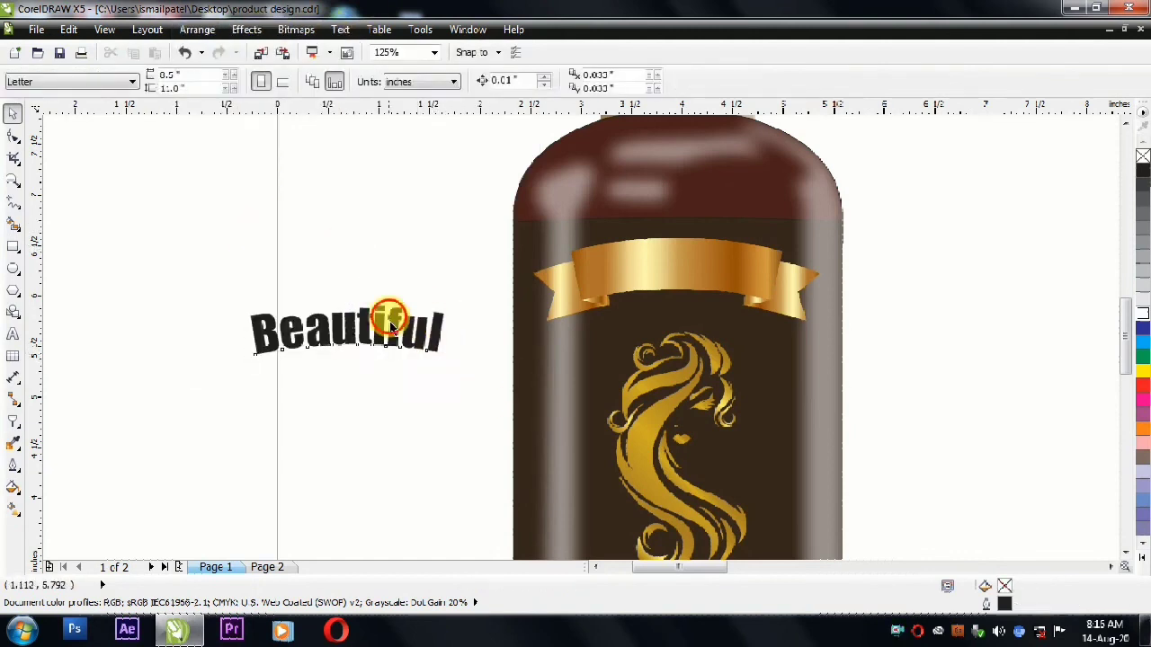
# - Place the curved "Beautiful" text on the ribbon, bring it to the front of the page and scale it to about 32.7 pt
pyautogui.moveTo(385, 319); pyautogui.dragTo(792, 268)
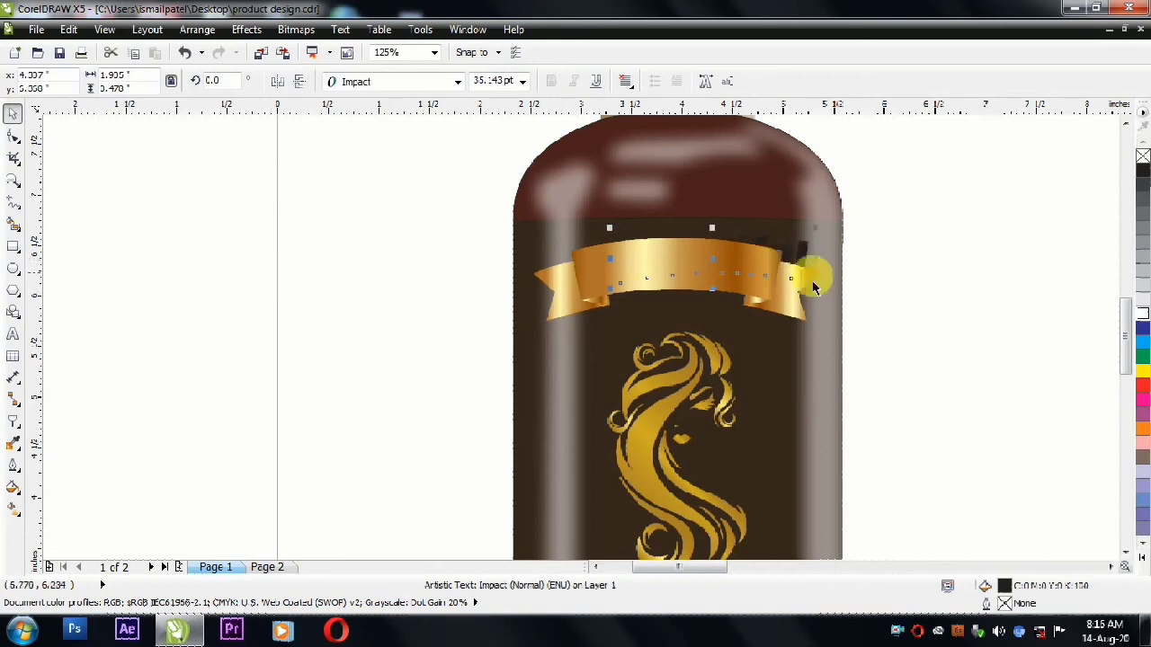
pyautogui.click(197, 29)
pyautogui.moveTo(238, 111)
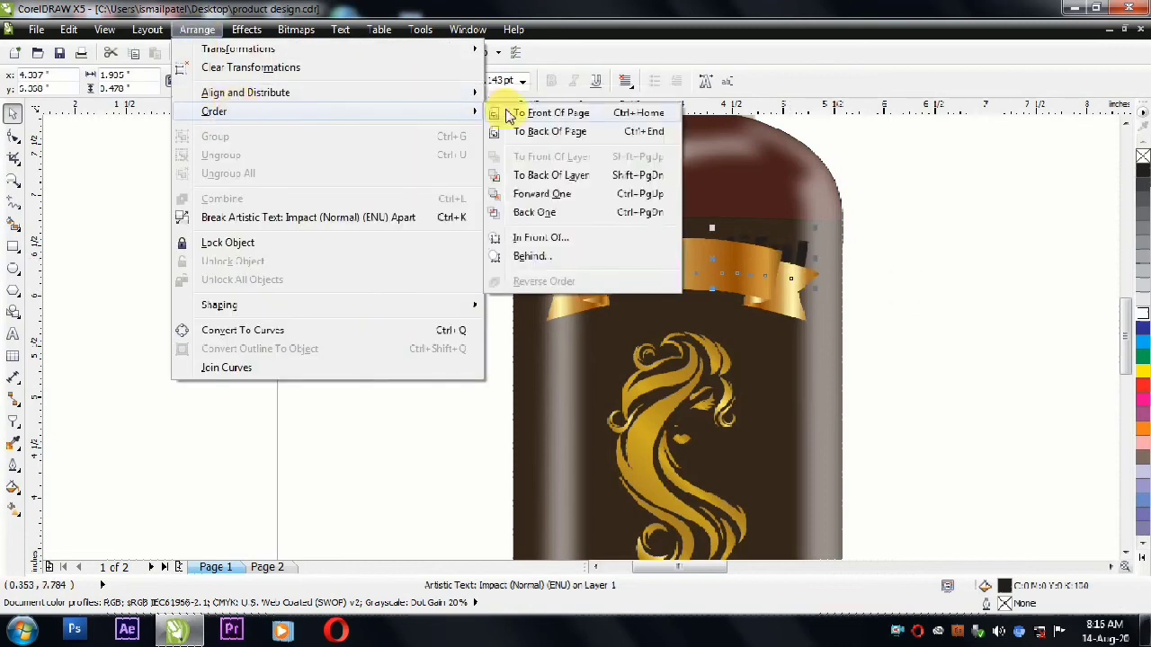
pyautogui.click(522, 111)
pyautogui.click(611, 355)
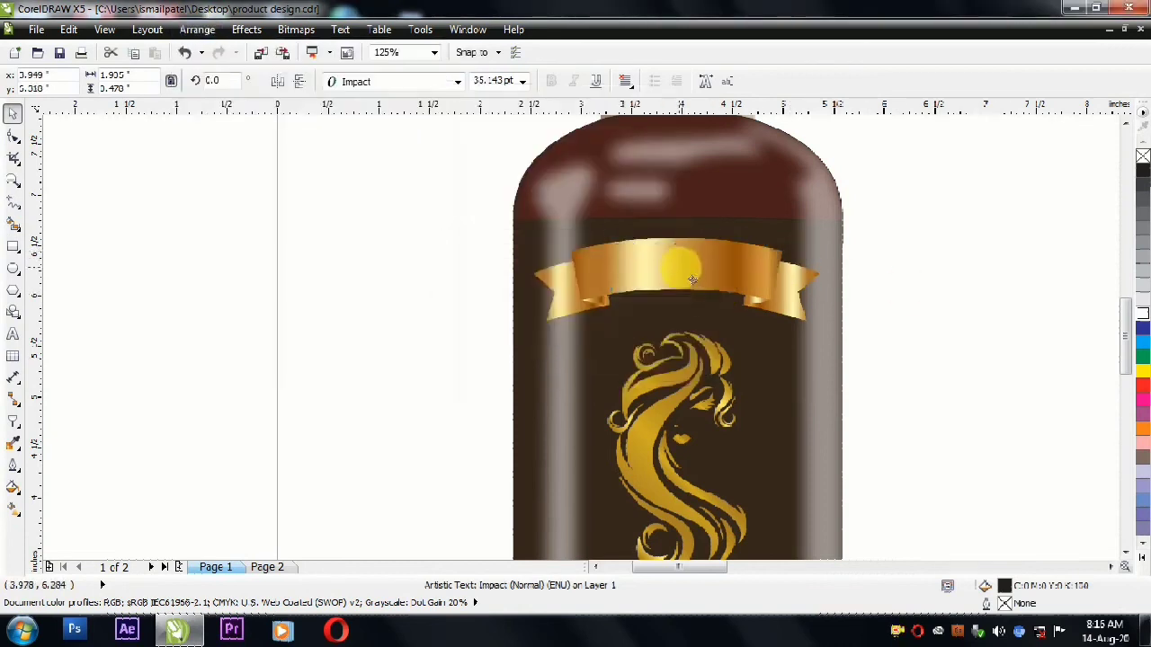
pyautogui.moveTo(779, 297); pyautogui.dragTo(767, 301)
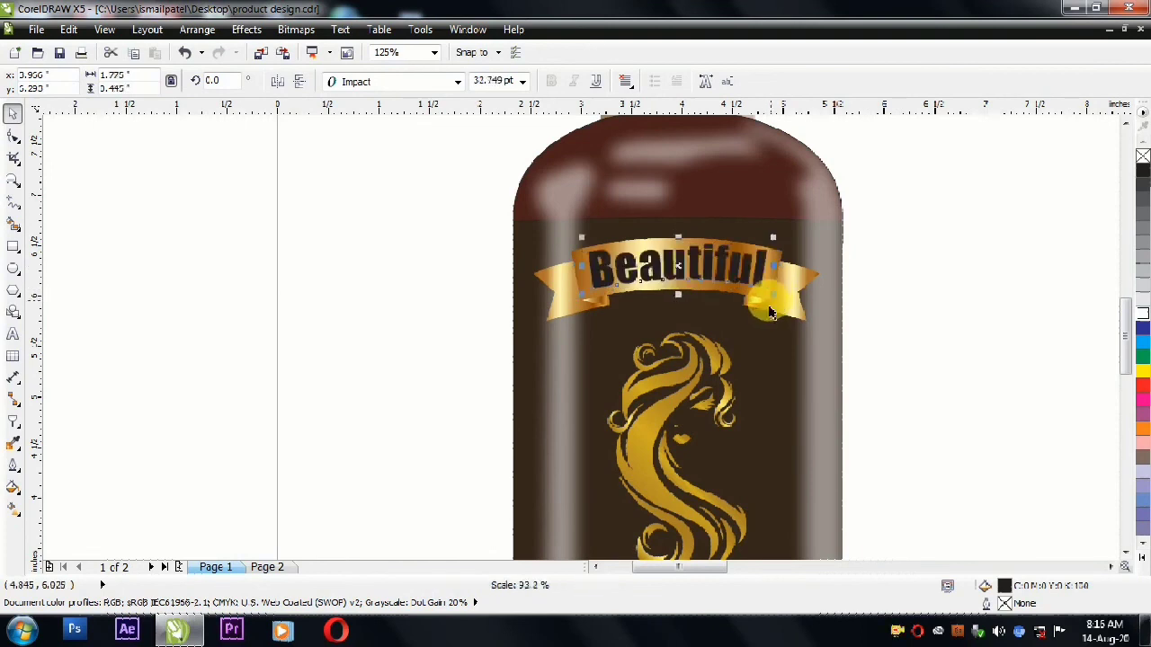
pyautogui.moveTo(673, 264); pyautogui.dragTo(676, 267)
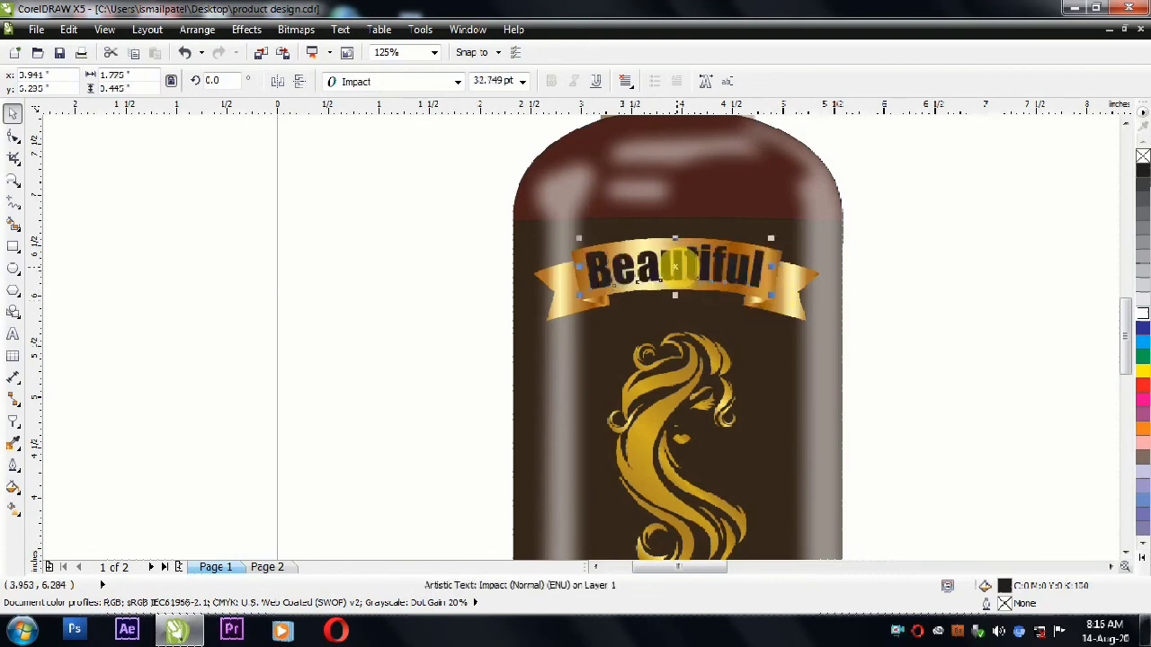
# - Fill the ribbon text red and give it a white 2.0 pt outline placed behind the fill and scaling with the image
pyautogui.click(1142, 385)
pyautogui.rightClick(1142, 315)
pyautogui.press('F12')
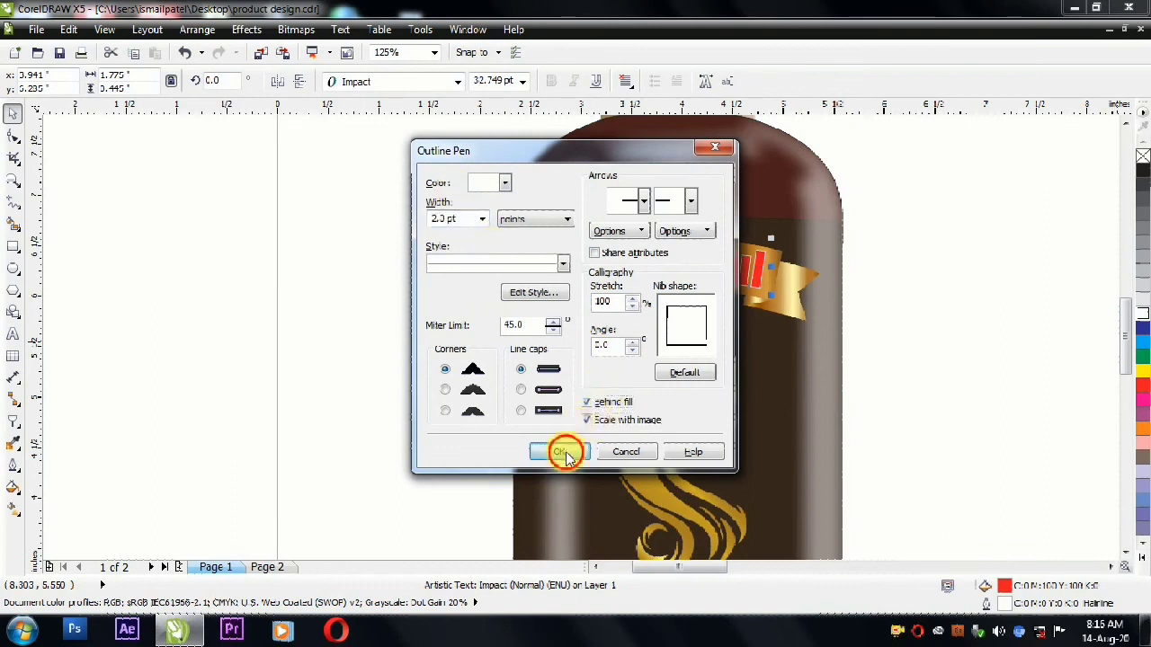
pyautogui.click(563, 452)
# - Try a black outline with white and yellow fills on the ribbon text, and return to the red fill with white outline
pyautogui.rightClick(1143, 173)
pyautogui.click(1143, 315)
pyautogui.click(762, 282)
pyautogui.click(1142, 371)
pyautogui.click(1142, 387)
pyautogui.press('Escape')
pyautogui.click(756, 286)
pyautogui.scroll(1, 632, 261)
pyautogui.rightClick(1142, 313)
# - Duplicate the ribbon text with a slight downward offset and give the copy a solid black fill and outline as a shadow
pyautogui.moveTo(582, 286); pyautogui.dragTo(580, 293)
pyautogui.rightClick(580, 292)
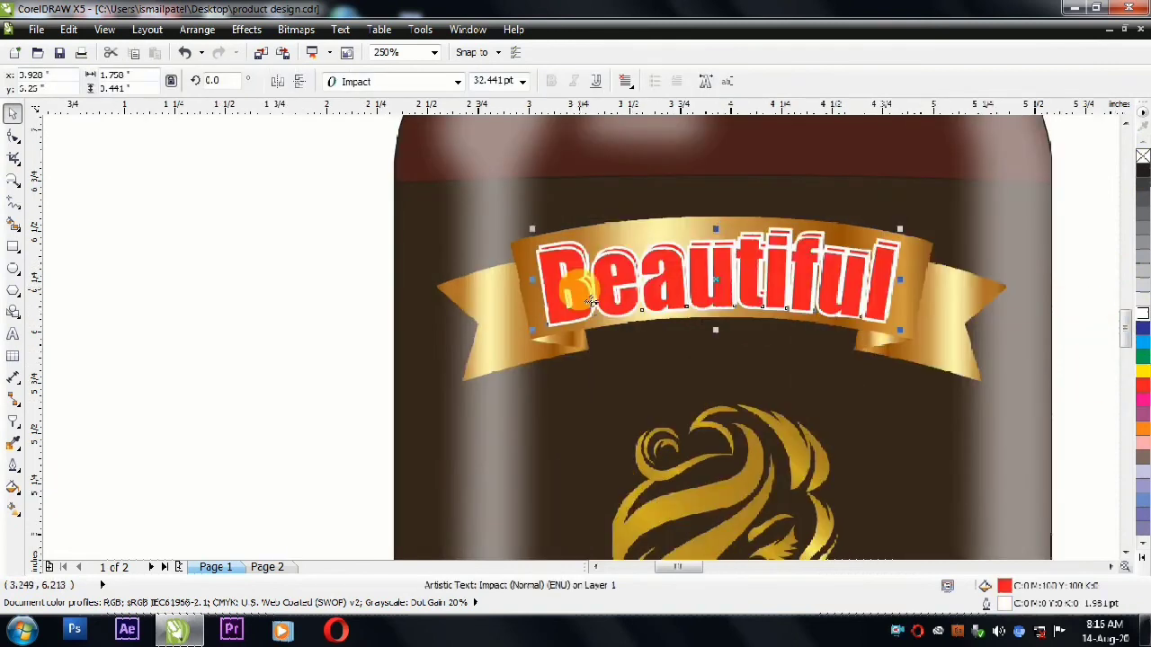
pyautogui.click(1143, 171)
pyautogui.click(1135, 551)
pyautogui.click(1139, 156)
pyautogui.rightClick(1139, 156)
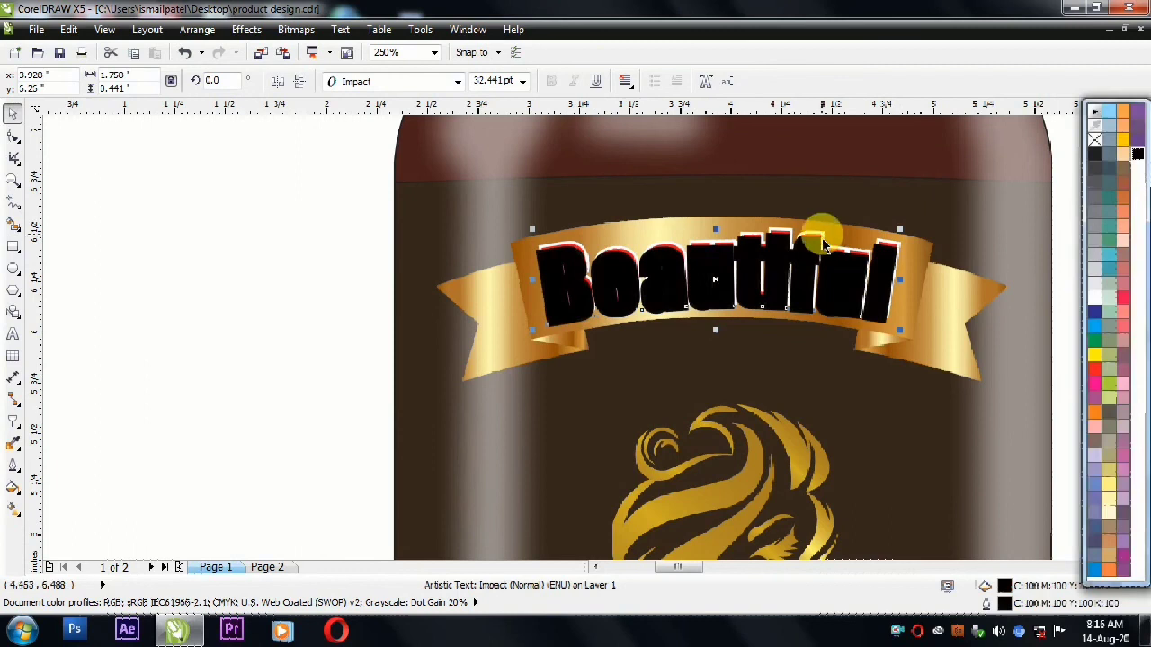
# - Bring the red "Beautiful" text in front of its black shadow copy
pyautogui.click(821, 234)
pyautogui.hotkey('shift', 'pageup')
pyautogui.click(376, 259)
pyautogui.scroll(-2, 311, 278)
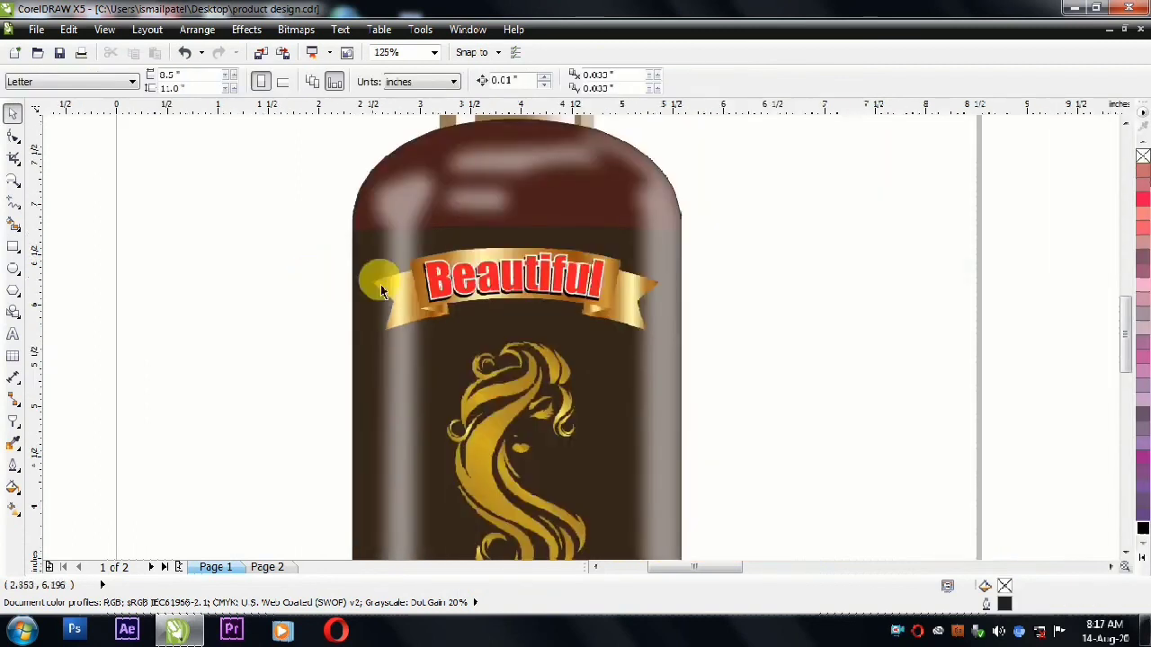
# - Enlarge the gold woman ornament slightly about its centre
pyautogui.click(557, 339)
pyautogui.keyDown('shift'); pyautogui.moveTo(601, 296); pyautogui.dragTo(613, 287); pyautogui.keyUp('shift')
pyautogui.click(746, 415)
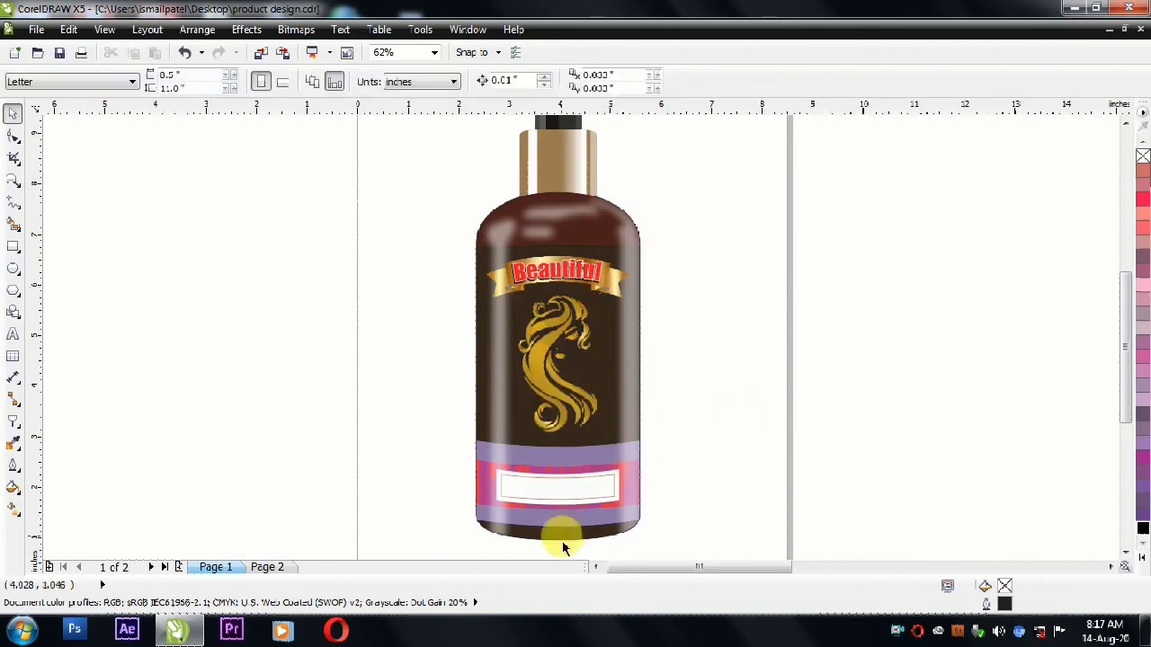
# - Add the text "Net : 150 ml" beside the bottle in Arial, scale it to about 16.8 pt and make it bold
pyautogui.scroll(1, 501, 517)
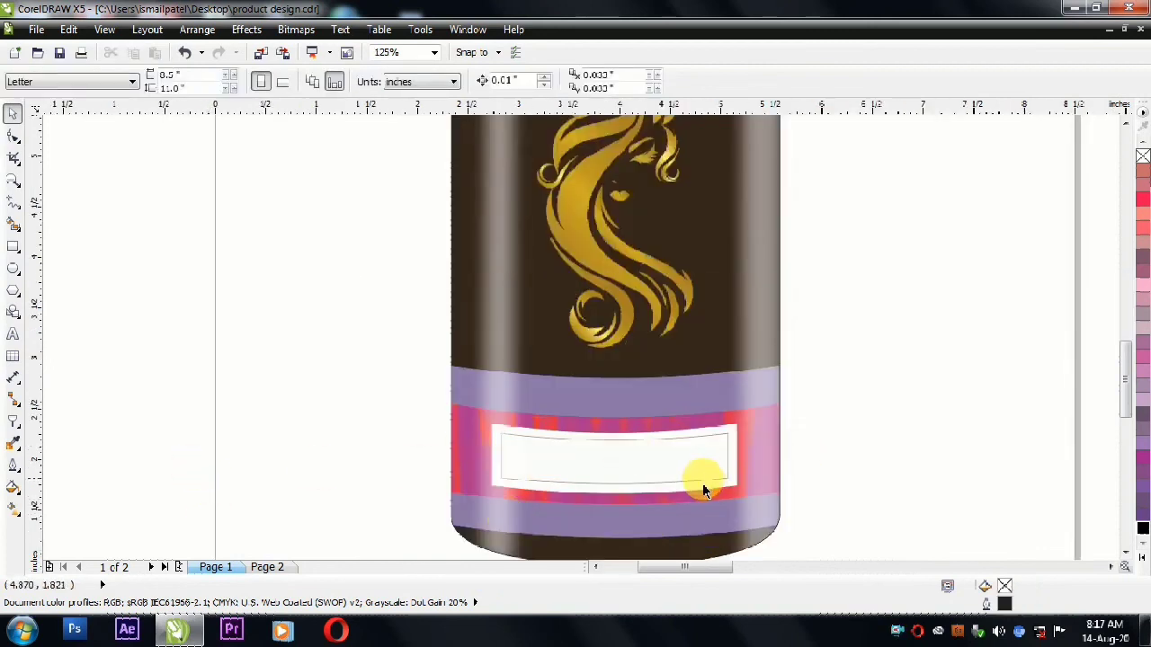
pyautogui.click(14, 335)
pyautogui.click(213, 405)
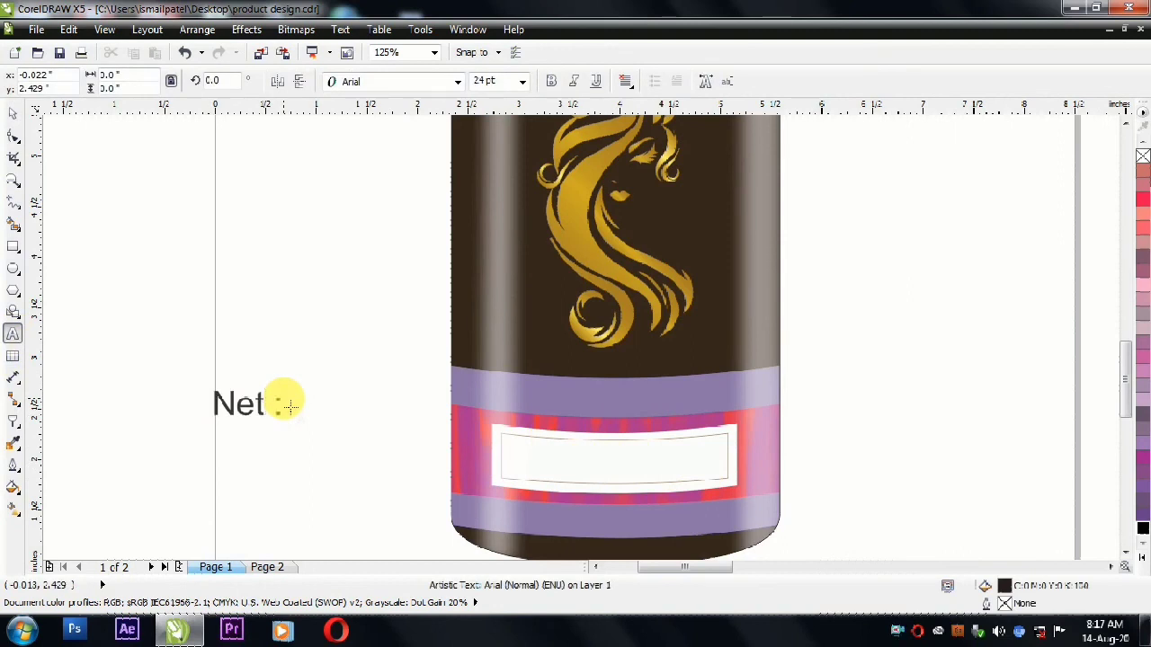
pyautogui.write('Net : 150 m')
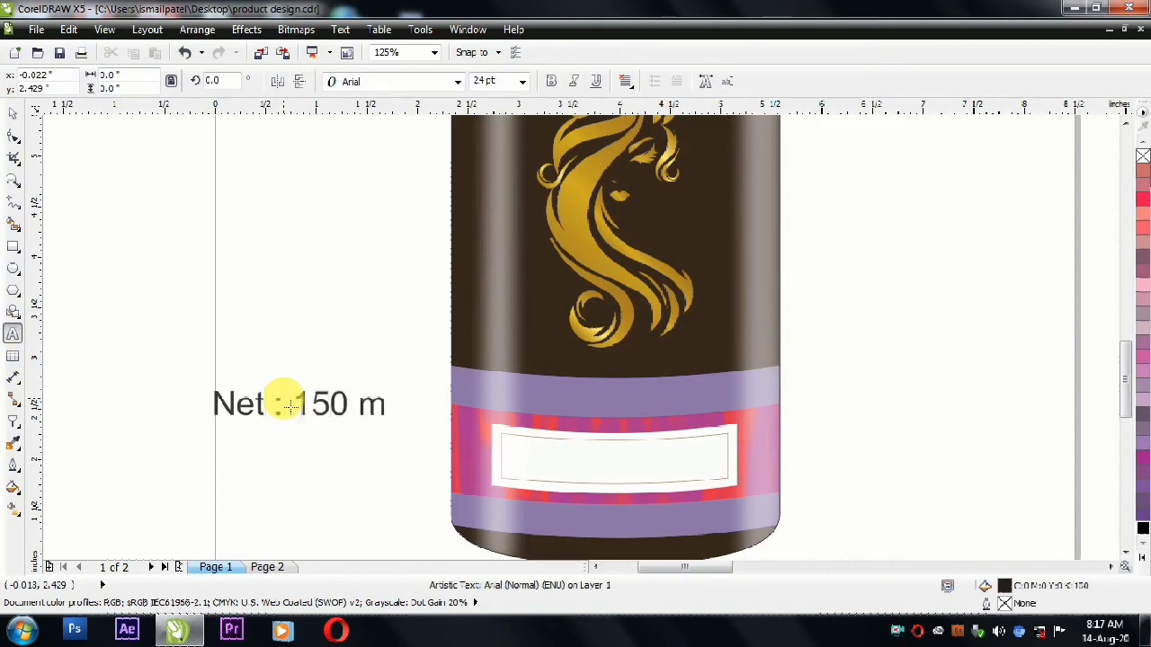
pyautogui.write('l')
pyautogui.click(11, 117)
pyautogui.moveTo(206, 421); pyautogui.dragTo(244, 444)
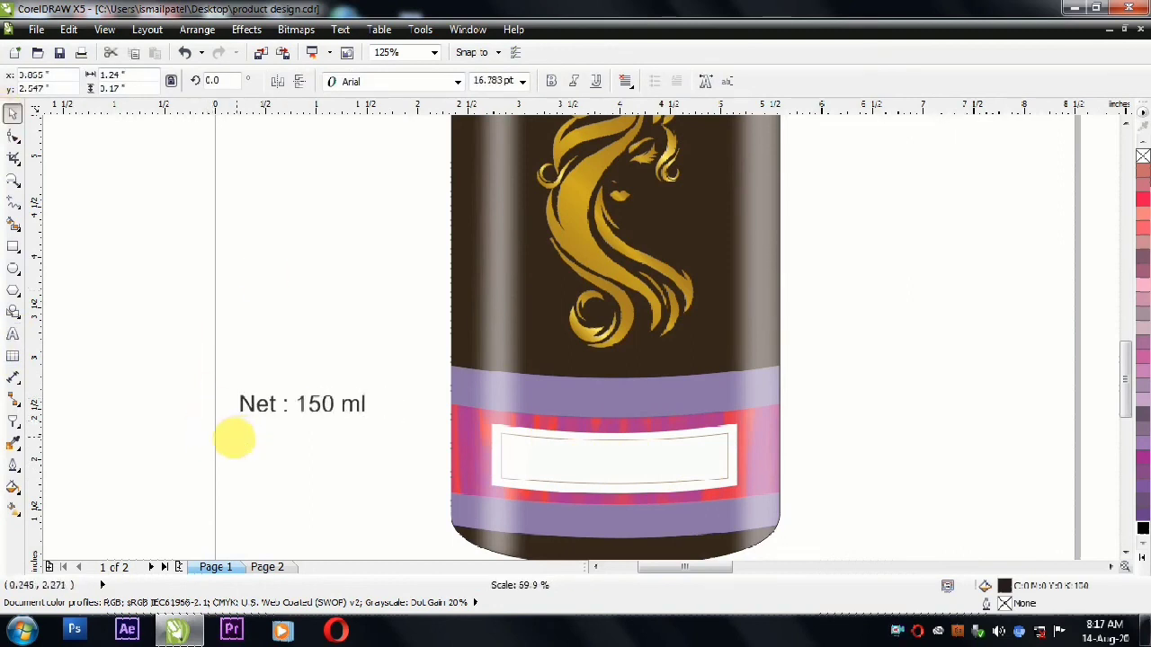
pyautogui.click(551, 82)
# - Move the "Net : 150 ml" text onto the white label panel and centre it there
pyautogui.moveTo(308, 405); pyautogui.dragTo(619, 467)
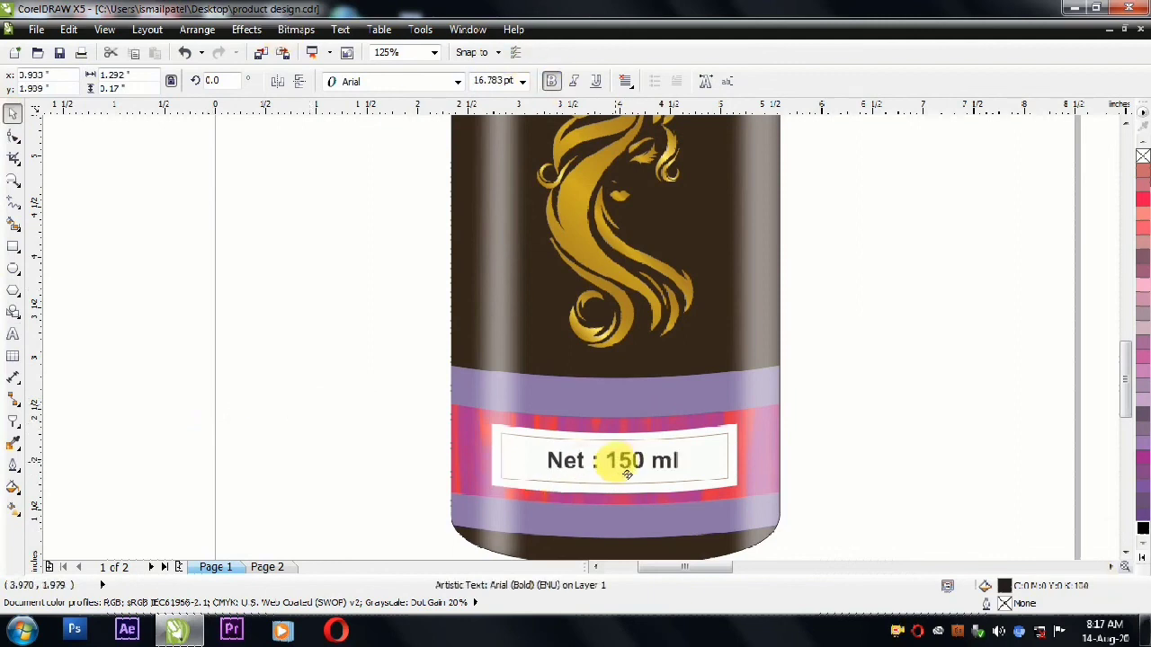
pyautogui.keyDown('shift'); pyautogui.click(693, 461); pyautogui.keyUp('shift')
pyautogui.click(857, 408)
pyautogui.scroll(-1, 675, 381)
pyautogui.scroll(2, 657, 422)
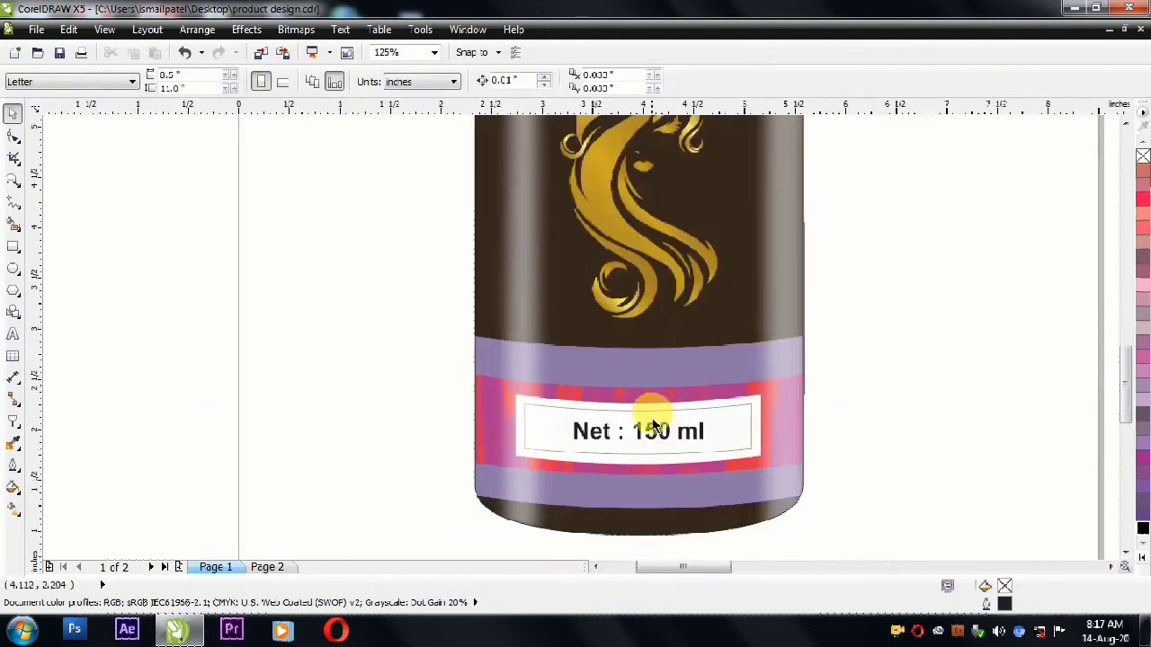
# - Open the bottle's PowerClip contents for editing and slightly flatten the curve of the white label panel's upper edge
pyautogui.click(785, 418)
pyautogui.keyDown('ctrl'); pyautogui.click(596, 404); pyautogui.keyUp('ctrl')
pyautogui.scroll(2, 631, 419)
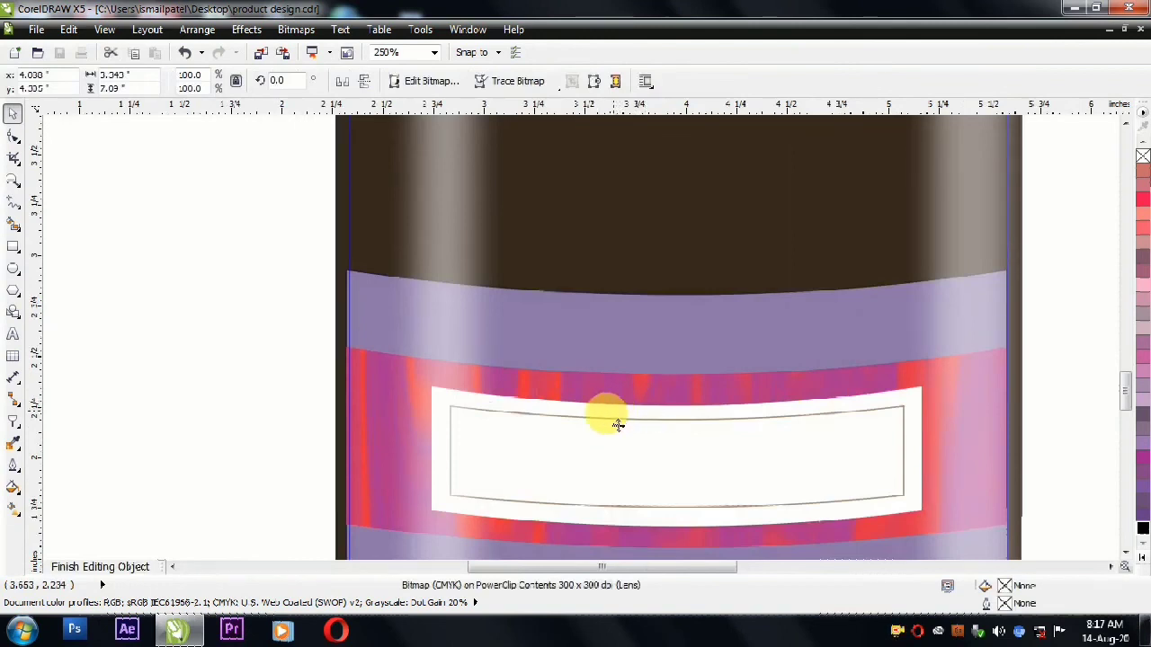
pyautogui.scroll(-2, 616, 424)
pyautogui.moveTo(827, 374); pyautogui.dragTo(457, 484)
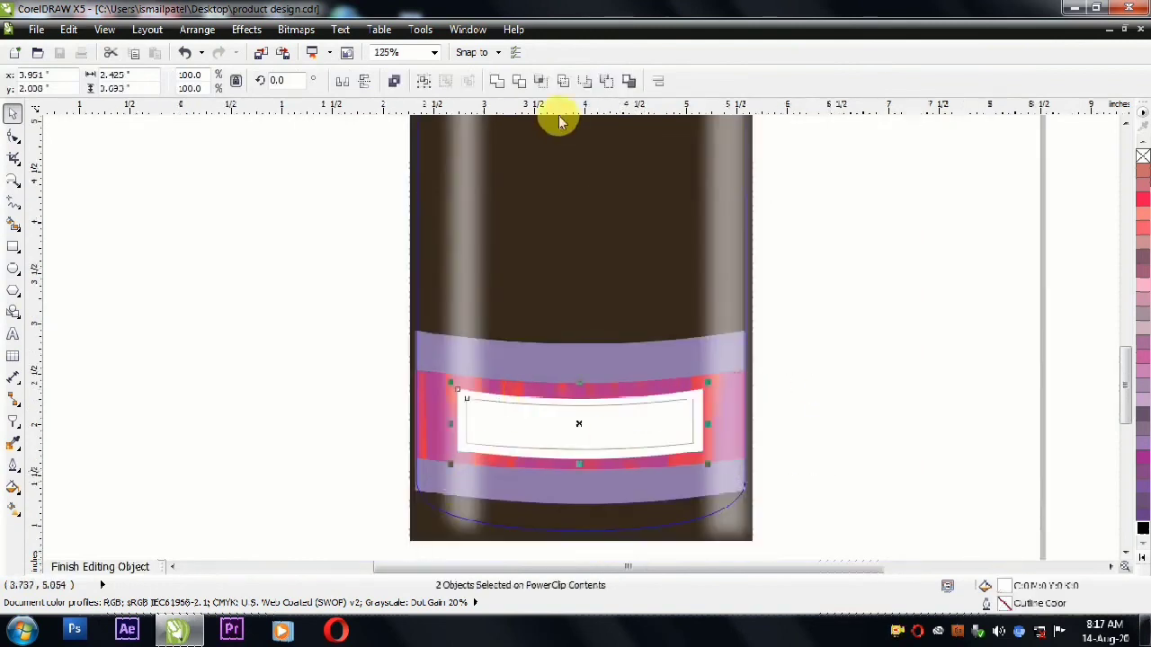
pyautogui.click(275, 360)
pyautogui.click(549, 411)
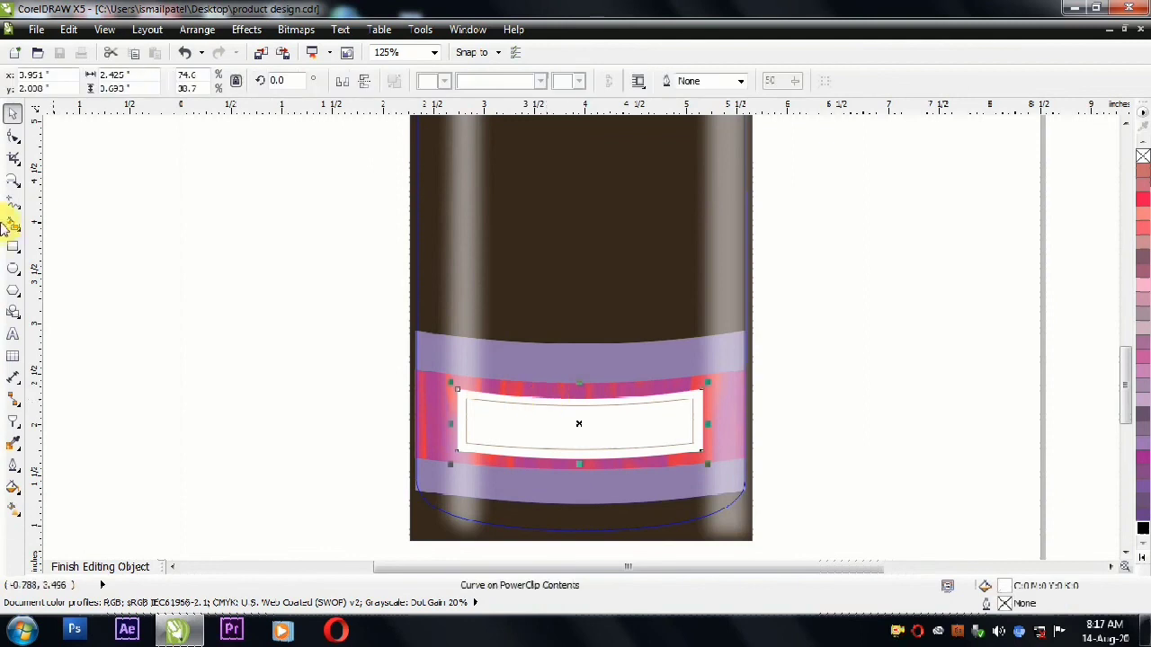
pyautogui.press('F10')
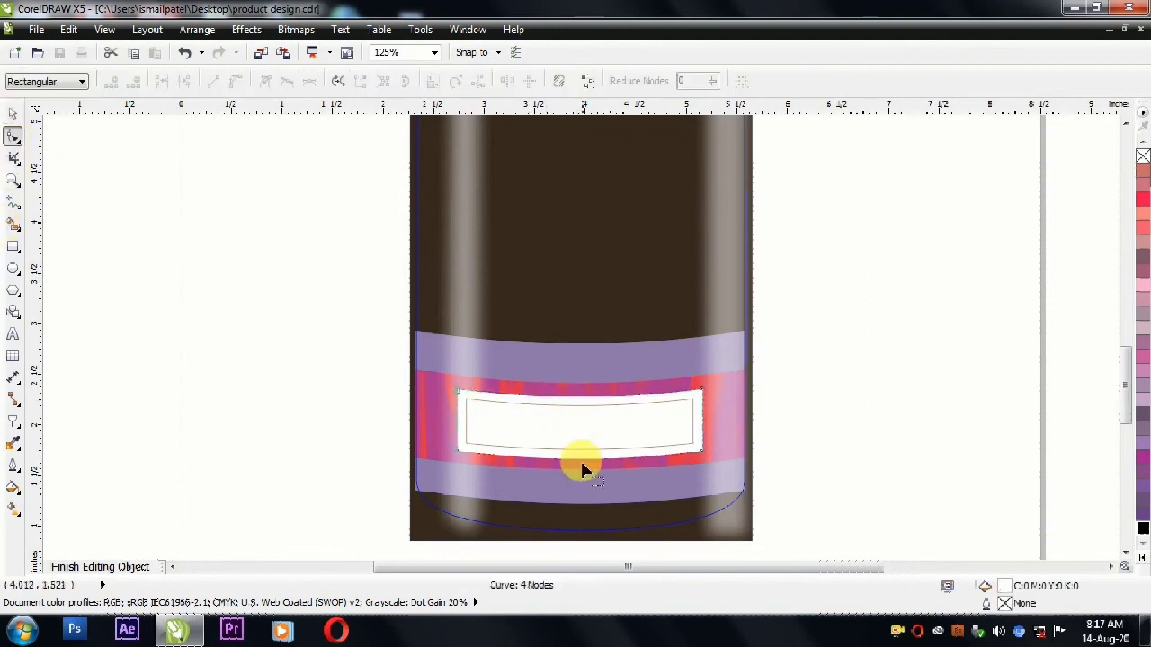
pyautogui.scroll(2, 563, 423)
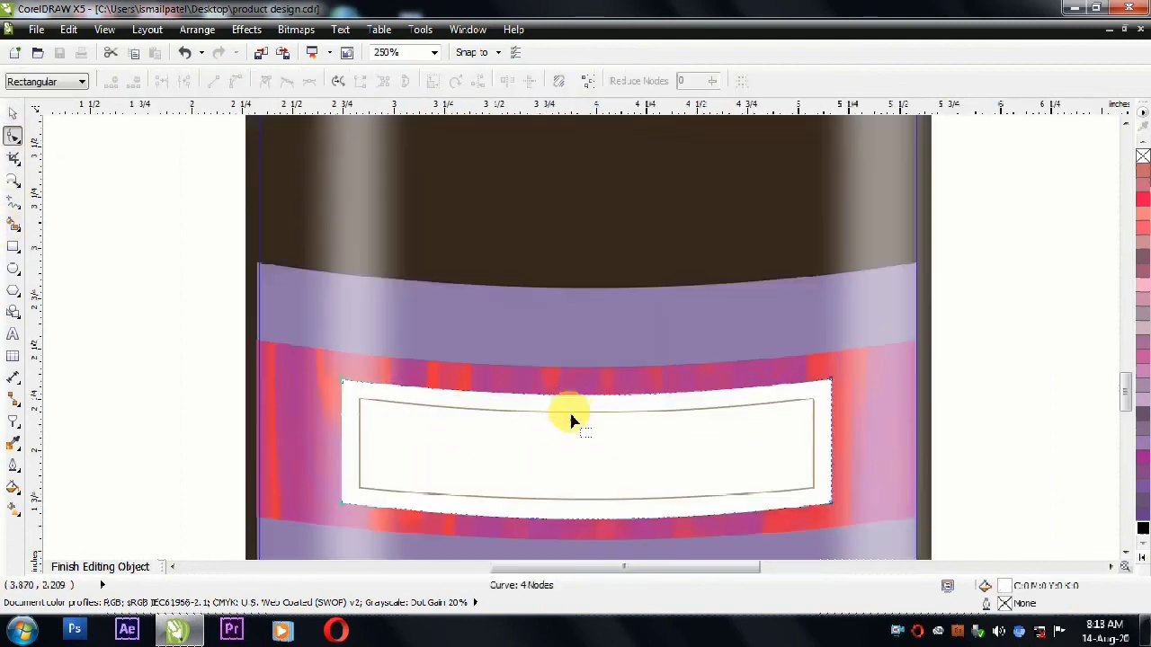
# - Bow the lower edge of the label's inner frame slightly downward and finish editing the PowerClip
pyautogui.click(576, 501)
pyautogui.moveTo(576, 500); pyautogui.dragTo(577, 504)
pyautogui.click(12, 113)
pyautogui.keyDown('ctrl'); pyautogui.click(184, 203); pyautogui.keyUp('ctrl')
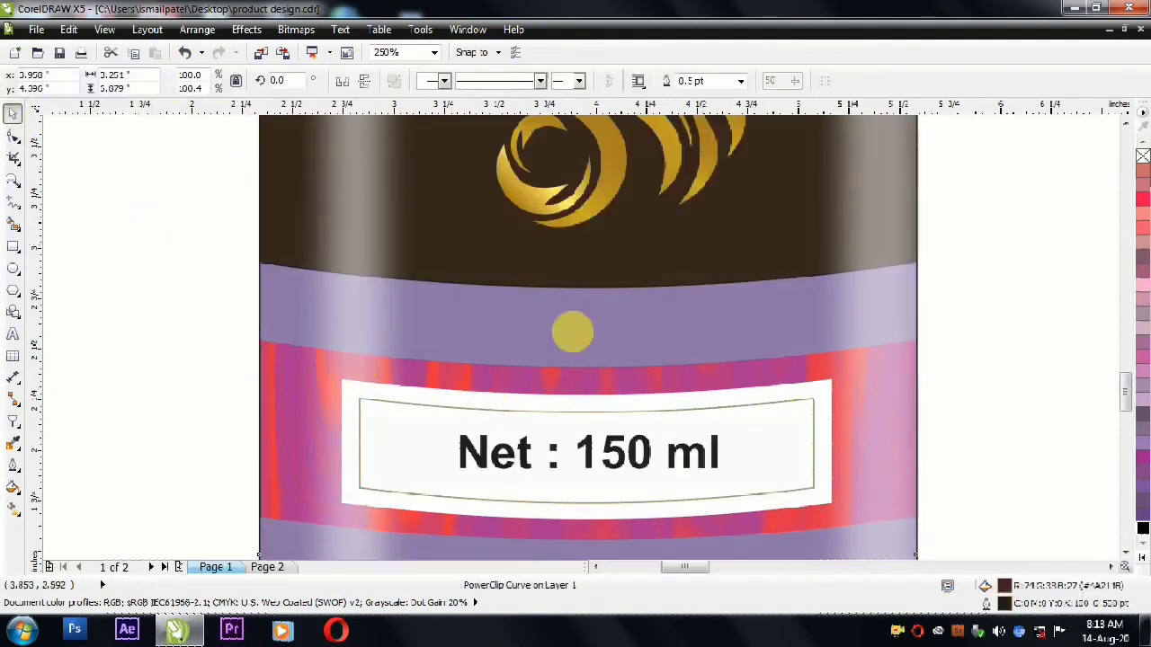
# - Enlarge the "Net : 150 ml" text slightly within the white label panel
pyautogui.scroll(-2, 426, 329)
pyautogui.click(595, 368)
pyautogui.moveTo(617, 381); pyautogui.dragTo(623, 383)
pyautogui.click(692, 433)
# - Select all parts of the finished bottle and group them
pyautogui.scroll(-1, 693, 442)
pyautogui.scroll(1, 635, 342)
pyautogui.scroll(-1, 656, 446)
pyautogui.moveTo(570, 206); pyautogui.dragTo(727, 527)
pyautogui.click(411, 82)
pyautogui.click(683, 216)
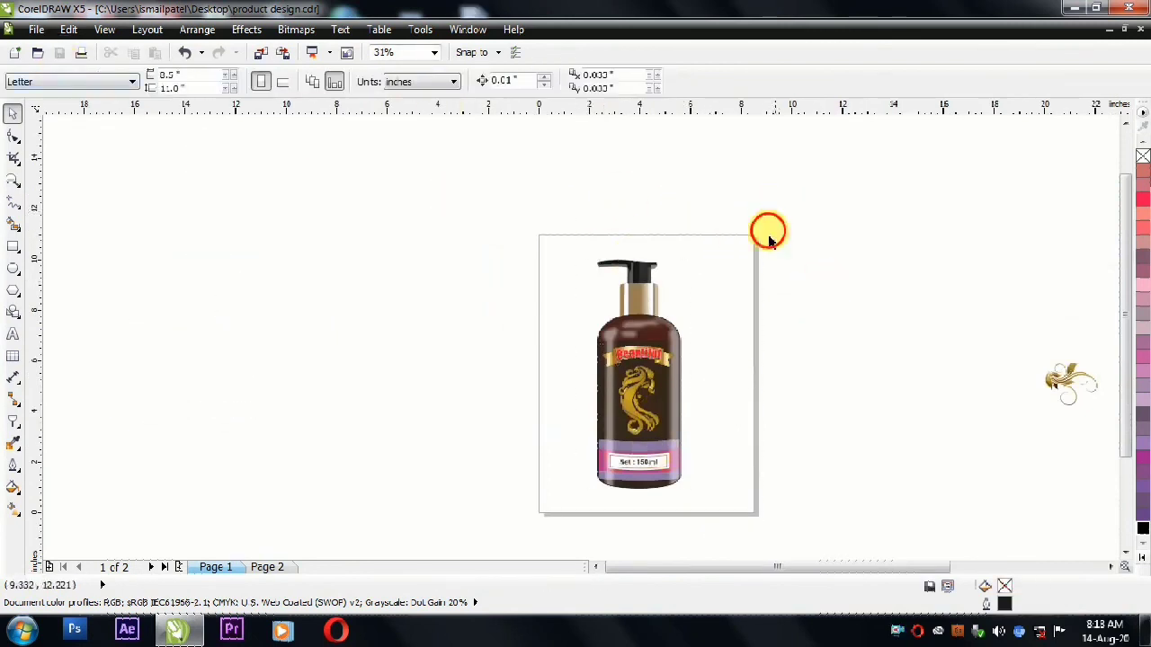
# - Zoom to the complete bottle and show it in full-screen preview
pyautogui.moveTo(776, 217); pyautogui.dragTo(521, 518)
pyautogui.hotkey('shift', 'F2')
pyautogui.press('F9')
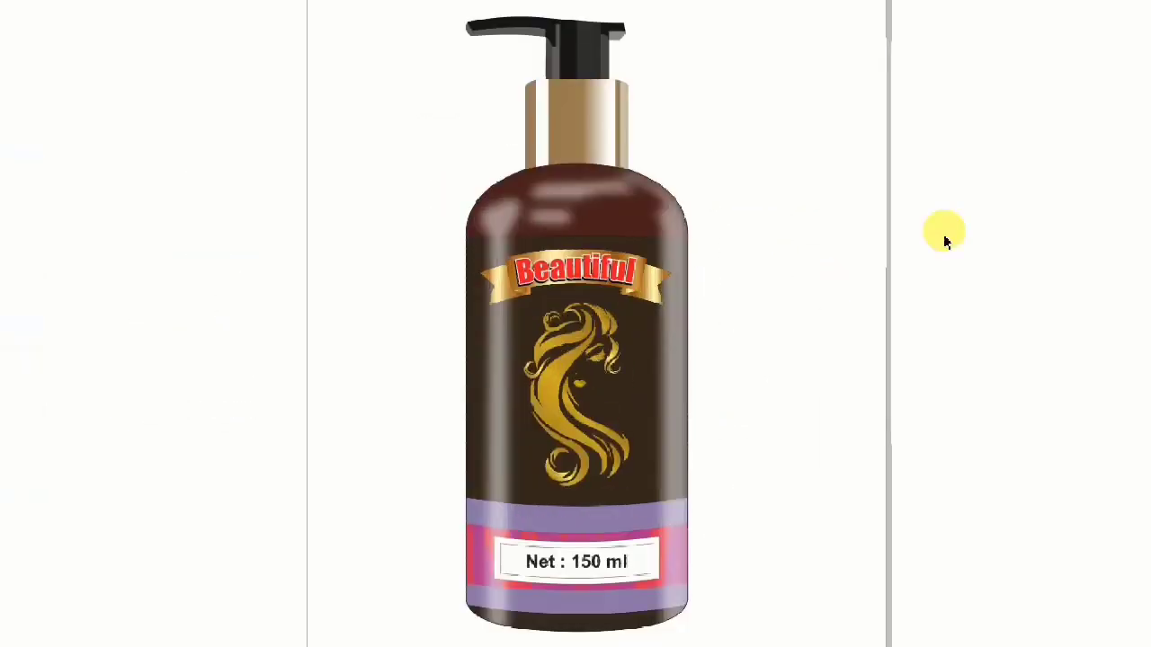